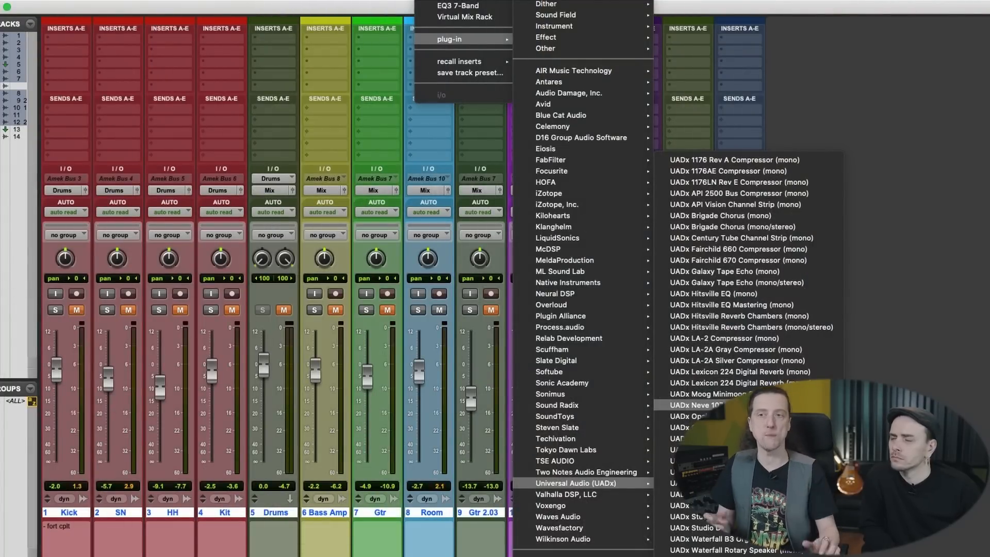
Step: Insert a mono UADx Neve 1073 on the Room track, raise its line gain past -10, and balance its fader at about 0
left_click(691, 405)
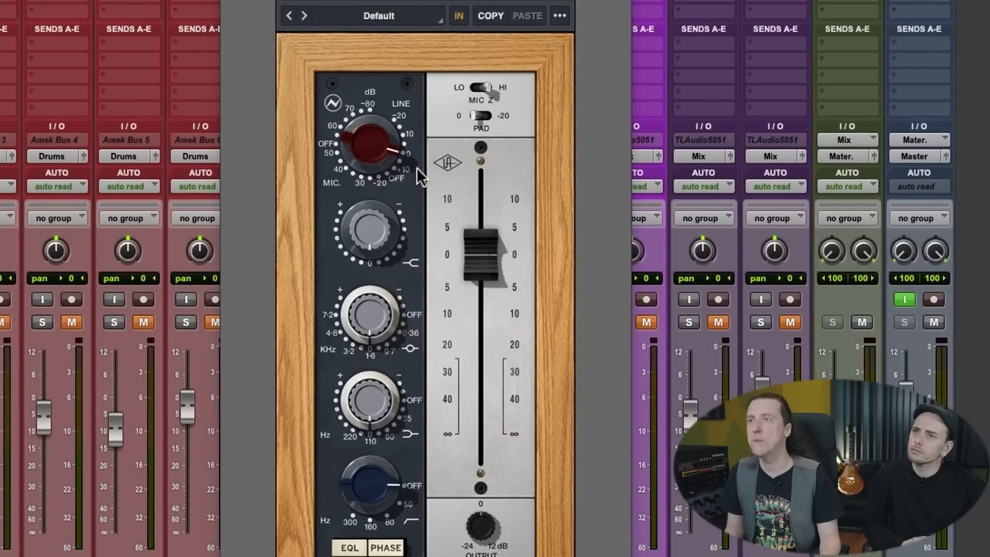
left_click_drag(426, 1, 148, 0)
left_click_drag(205, 225, 203, 261)
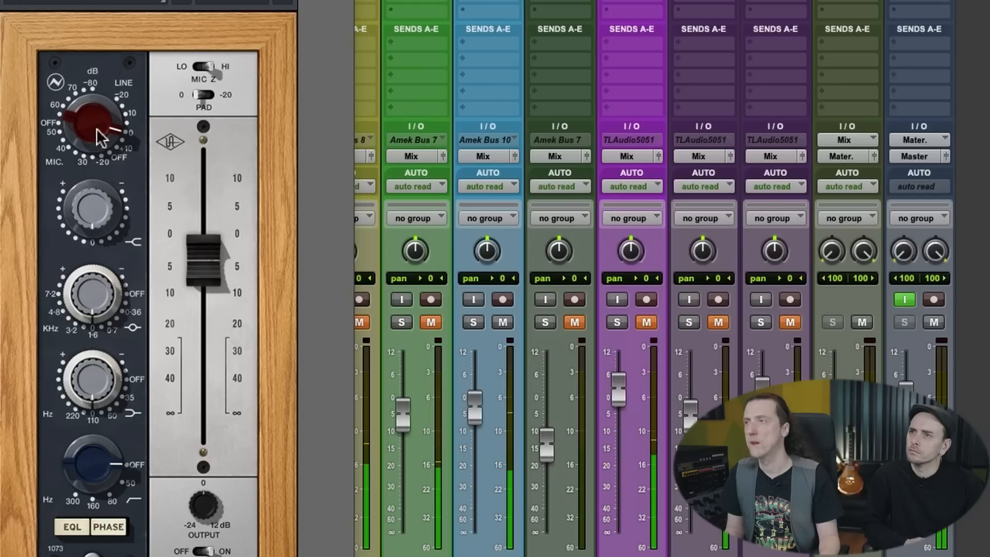
left_click_drag(90, 137, 82, 161)
left_click_drag(201, 243, 197, 264)
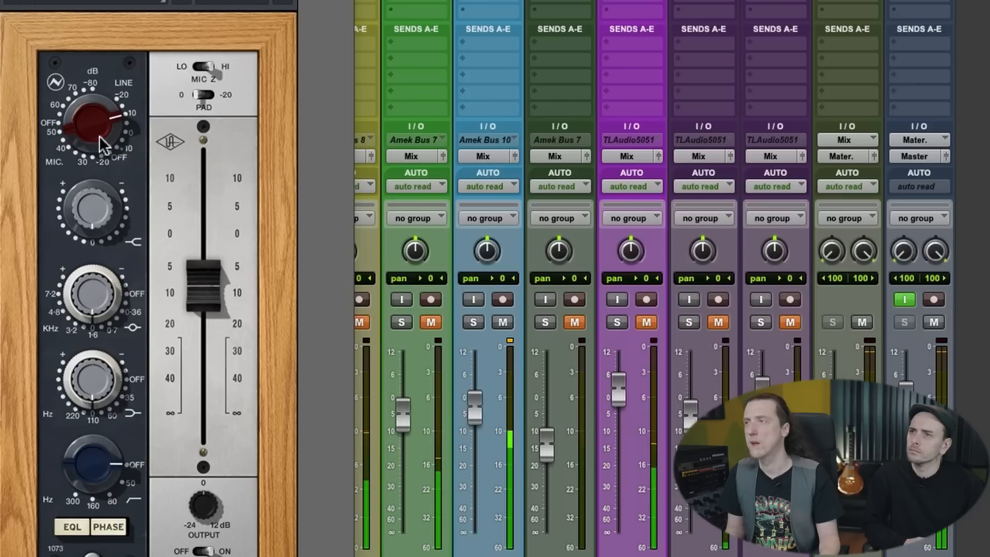
left_click_drag(99, 149, 102, 153)
left_click_drag(208, 289, 208, 298)
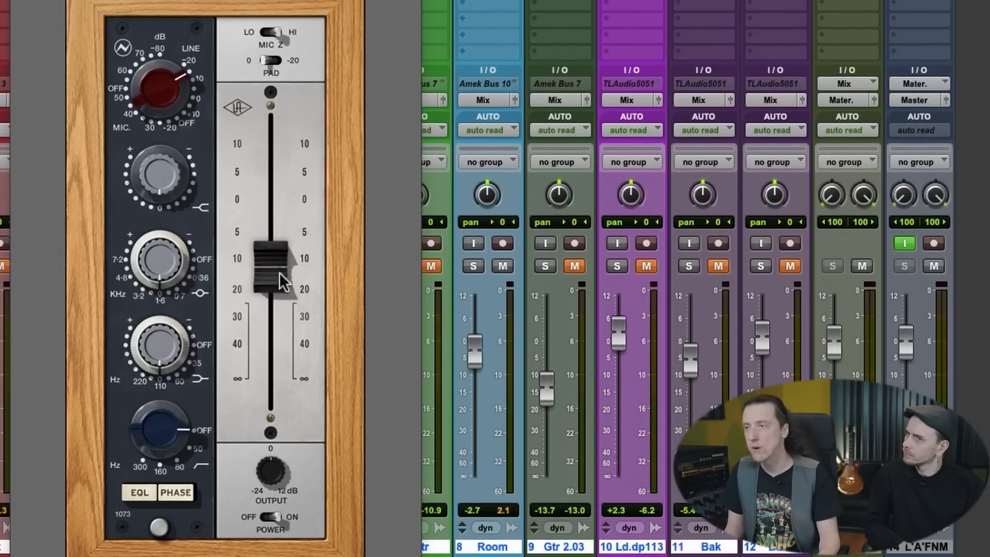
left_click_drag(279, 273, 273, 197)
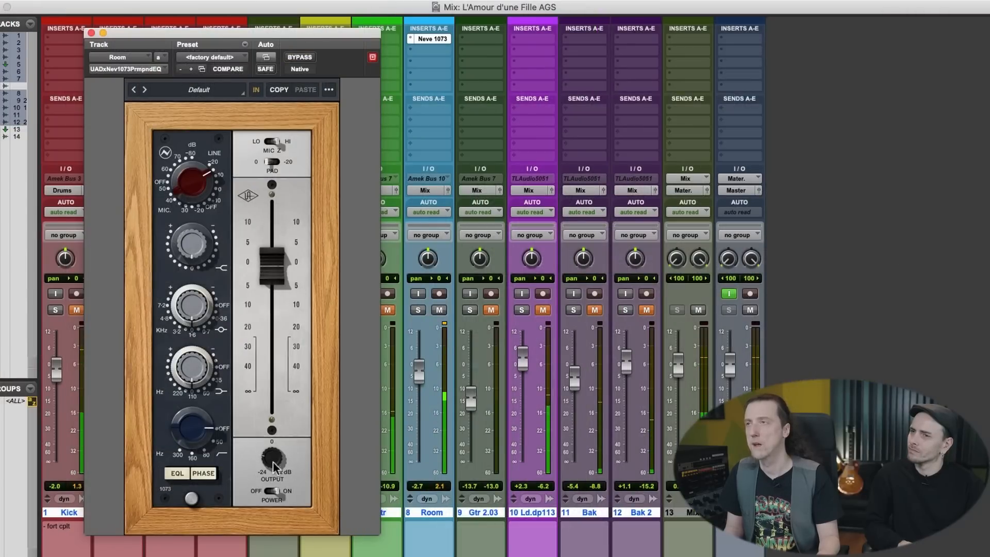
Step: Compare the Room track's sound with the Neve 1073 active and bypassed
left_click(304, 57)
left_click(303, 58)
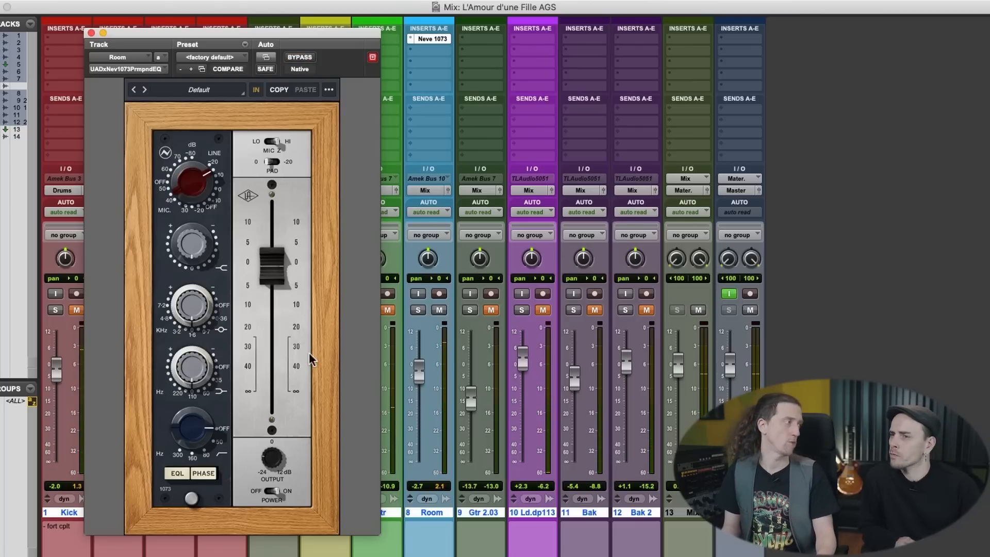
left_click(306, 61)
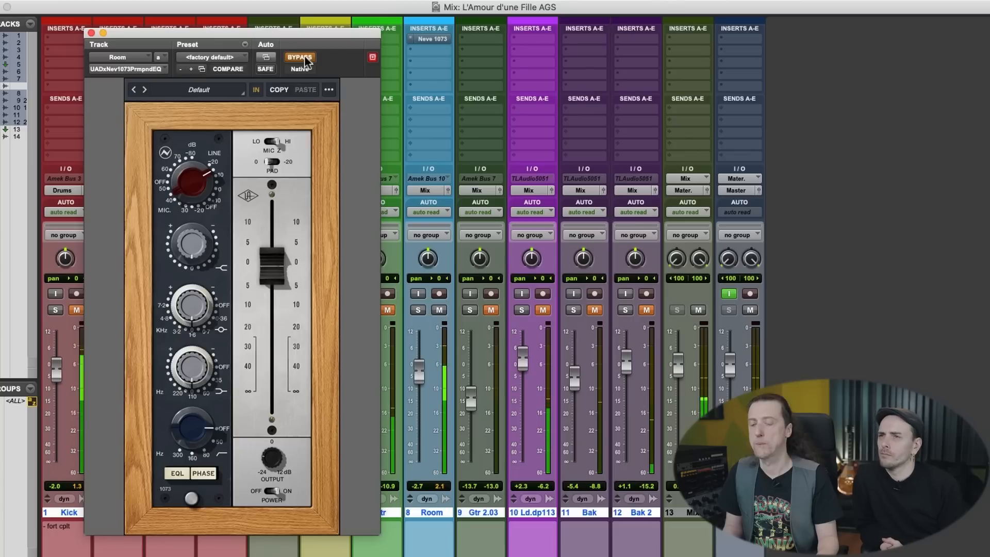
left_click(306, 61)
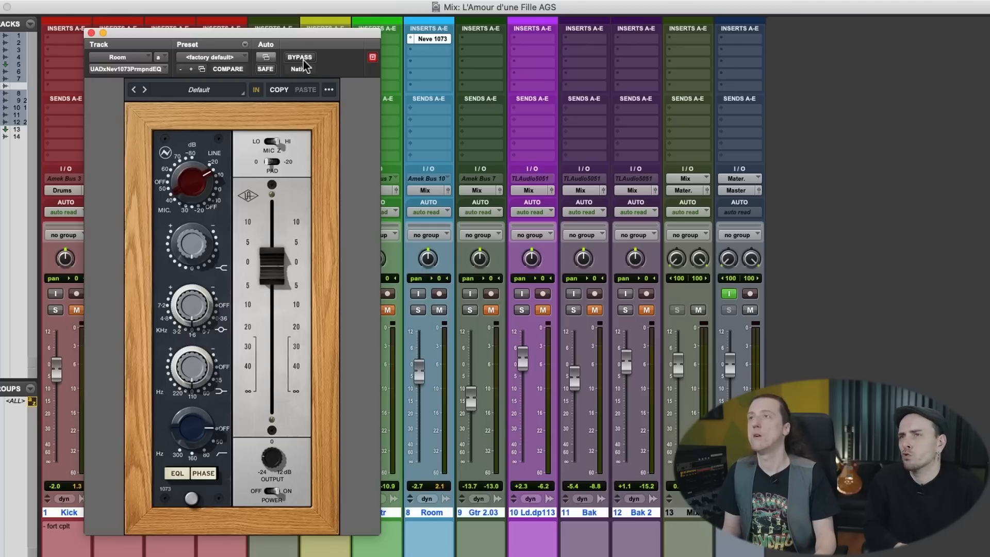
Step: Bypass the Neve 1073 and insert the UADx Studer A800 in the Room track's second slot
left_click(304, 61)
left_click(414, 56)
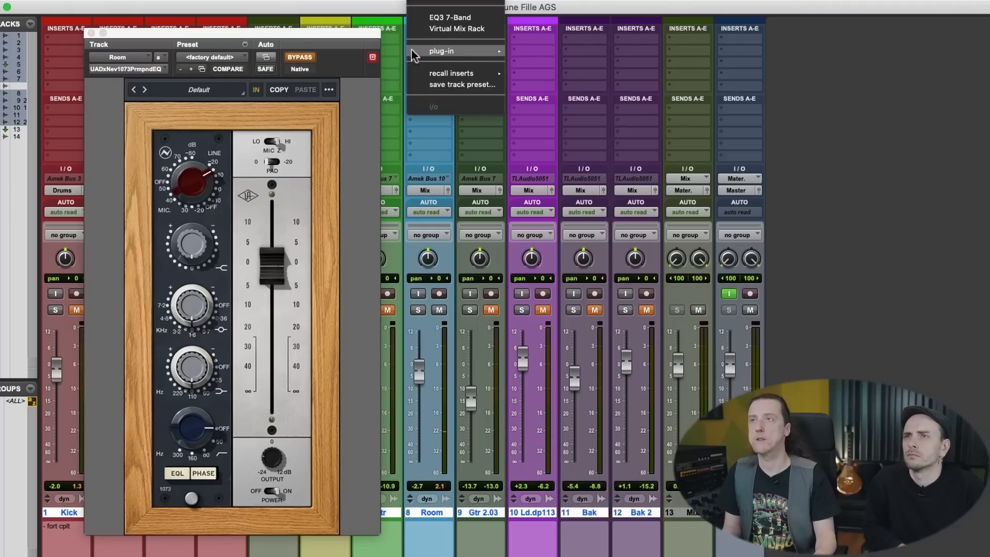
mouse_move(459, 51)
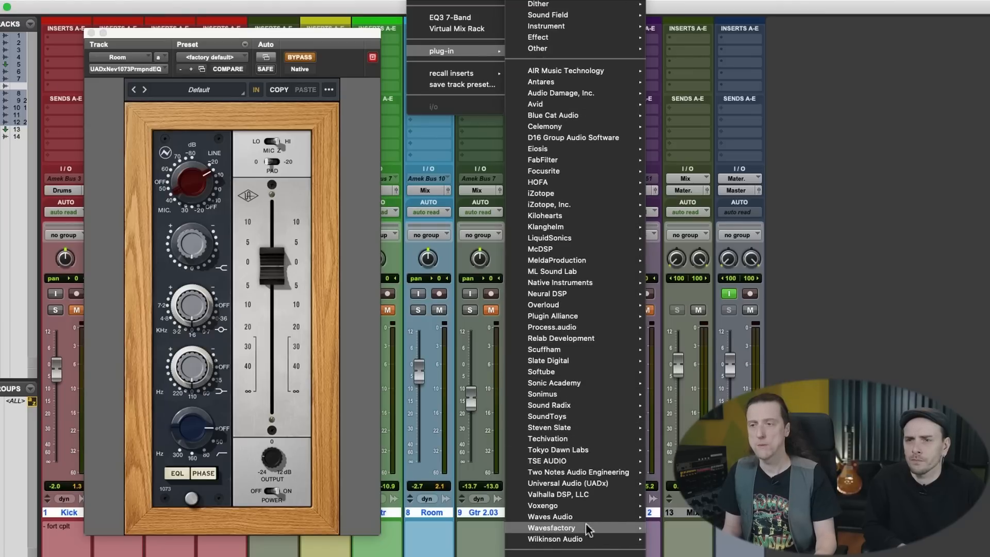
mouse_move(589, 485)
left_click(717, 484)
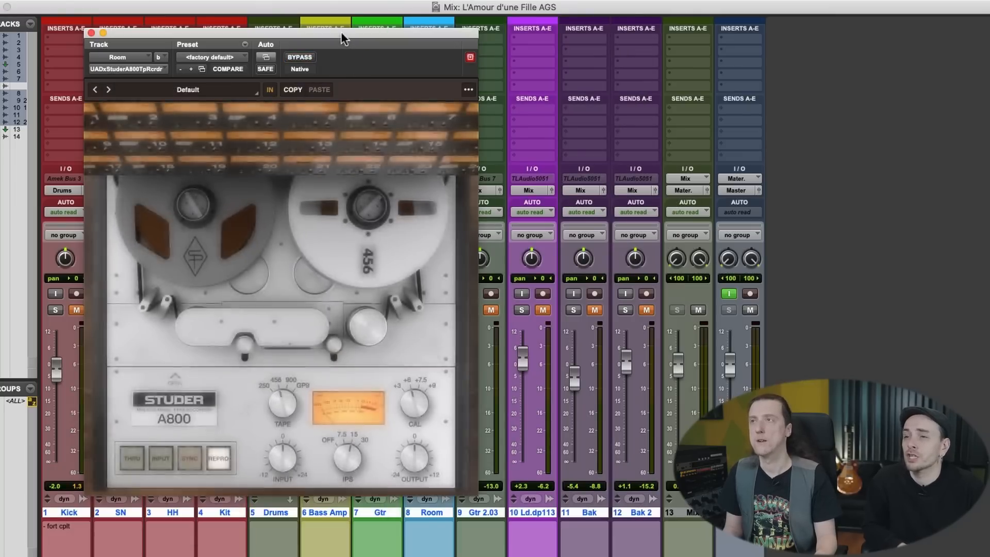
left_click_drag(341, 32, 388, 36)
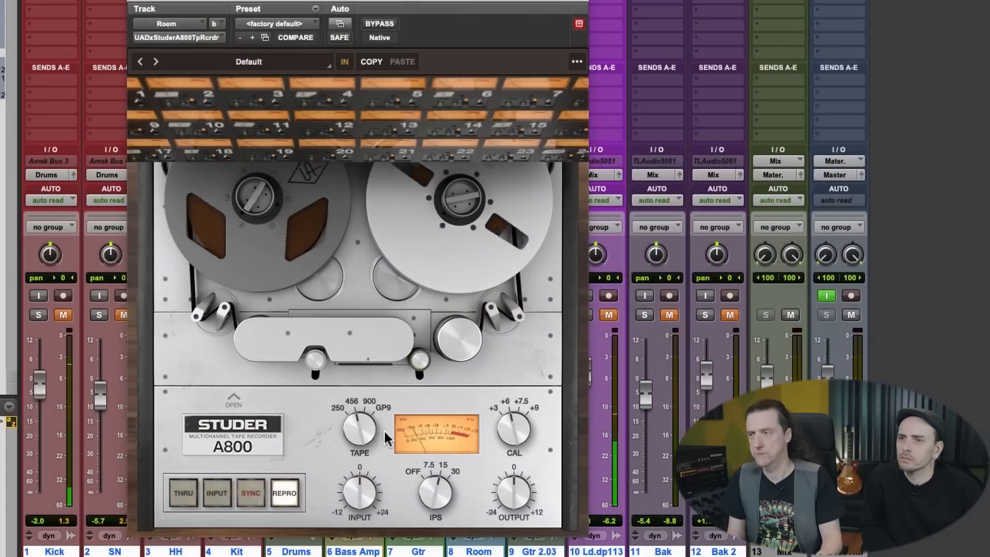
Step: Audition the Studer A800 against bypass and with different tape formulas, including 456 and GP9, ending on 900
left_click(382, 23)
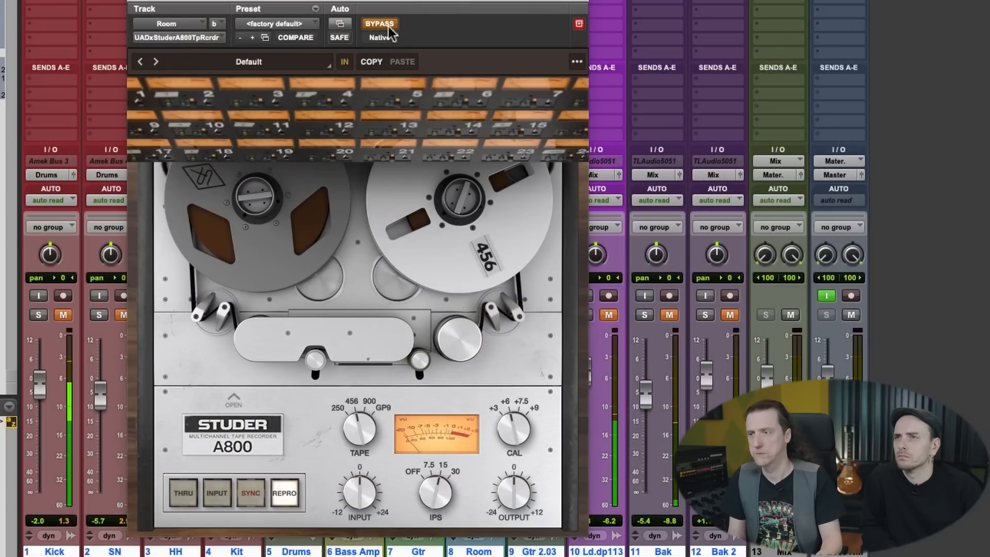
left_click(389, 25)
left_click_drag(351, 447, 369, 392)
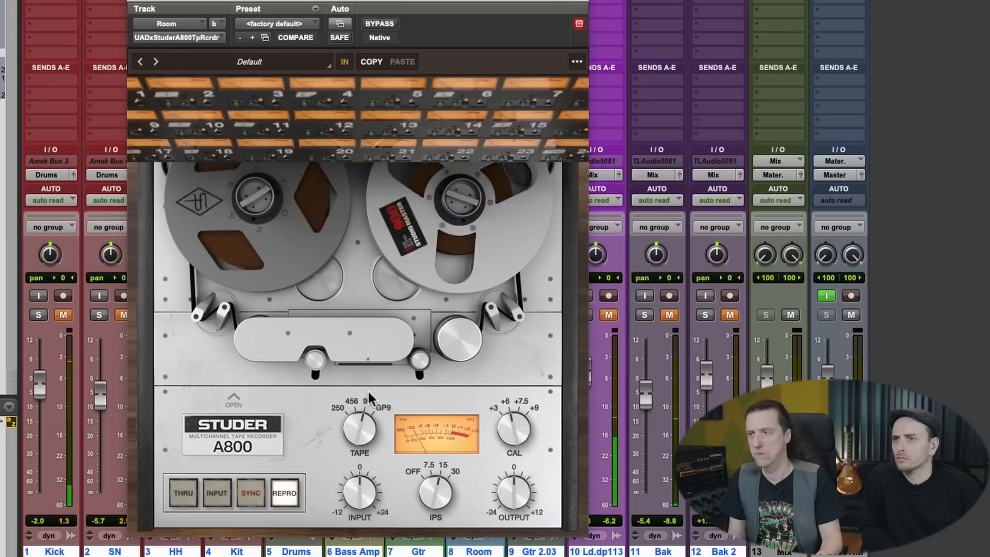
left_click_drag(365, 431, 355, 484)
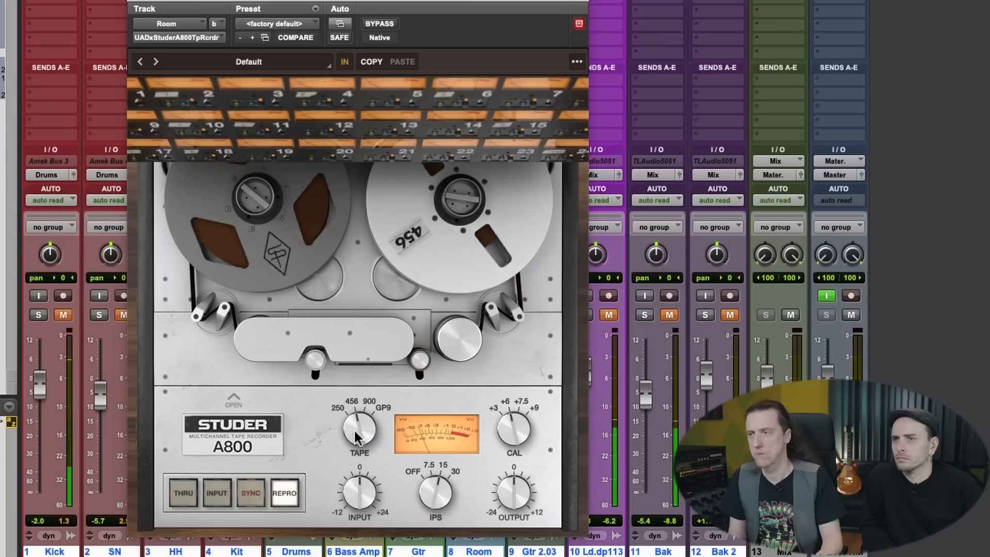
left_click_drag(356, 438, 363, 322)
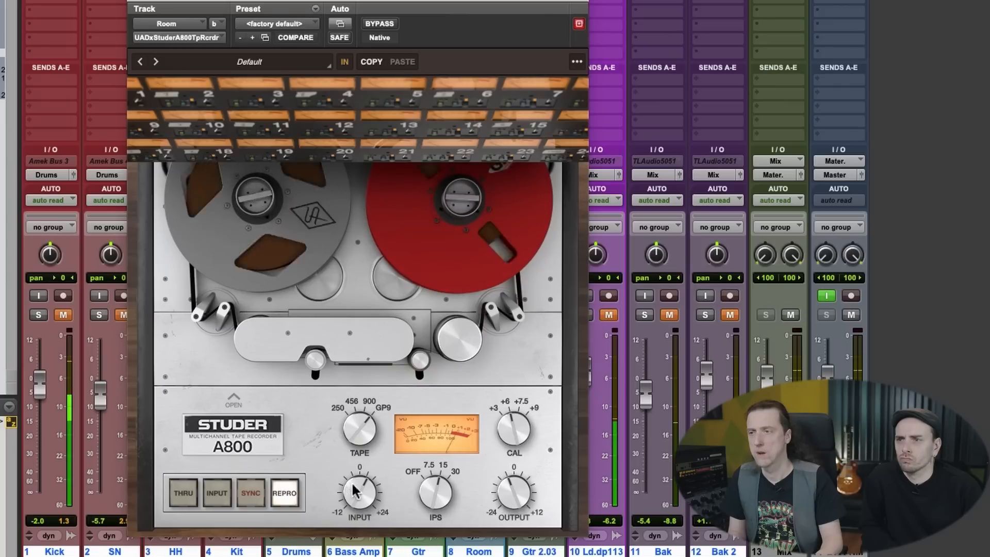
left_click_drag(354, 423, 370, 367)
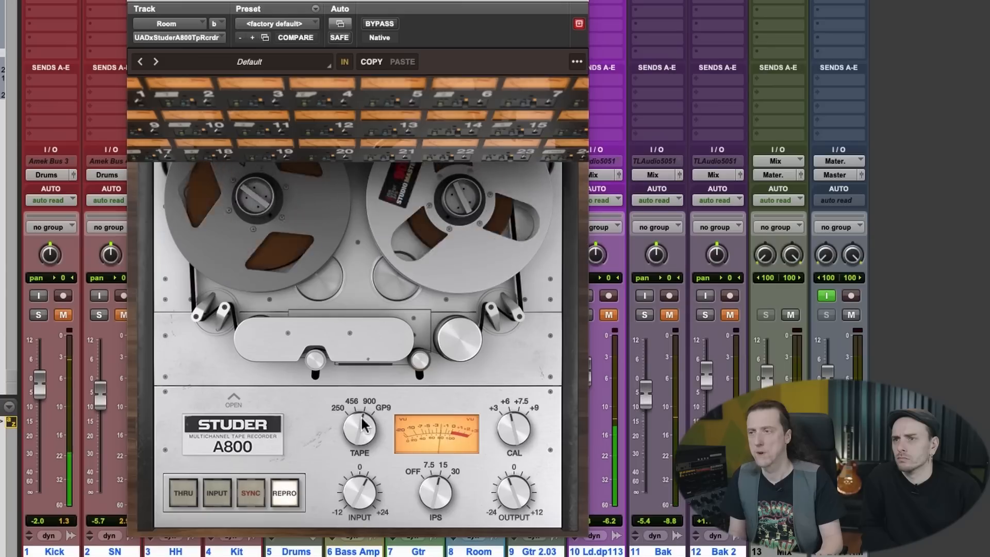
left_click_drag(364, 426, 362, 392)
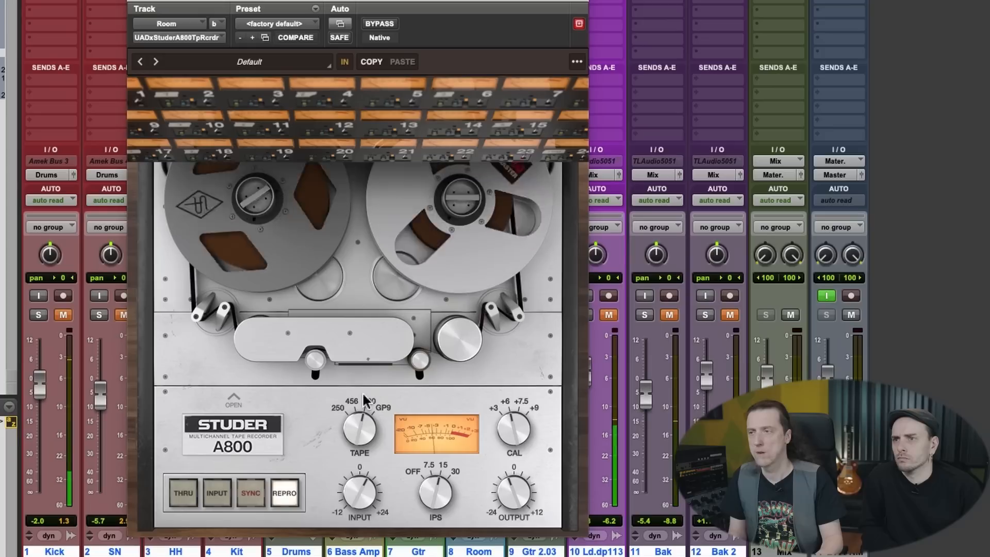
Step: Compare the Studer A800 active and bypassed with 900 tape at 15 IPS
left_click(380, 24)
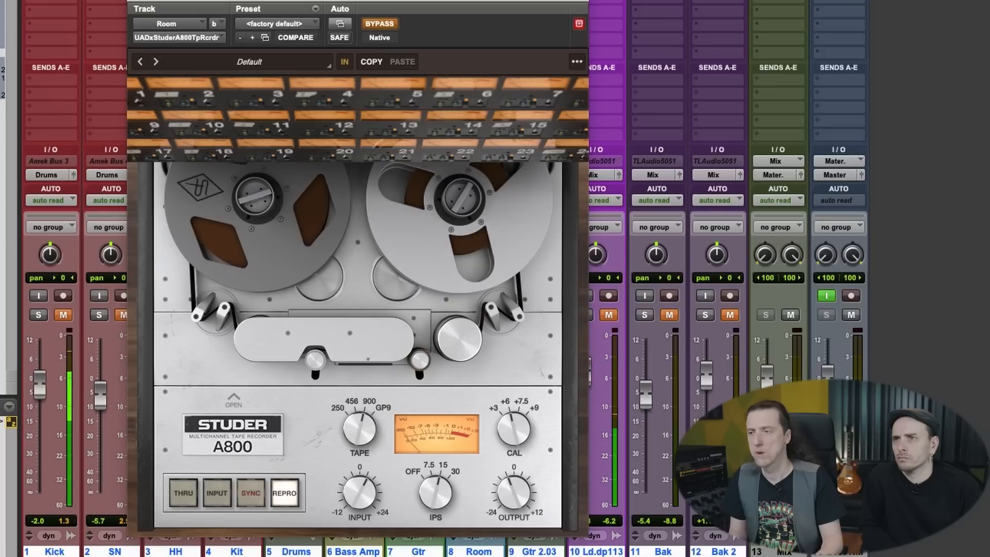
left_click(380, 24)
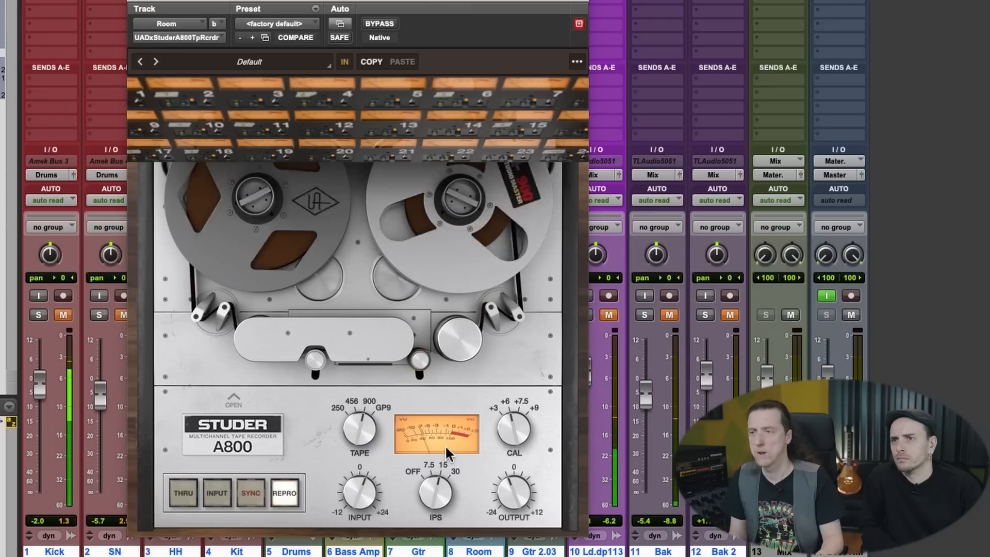
left_click(445, 464)
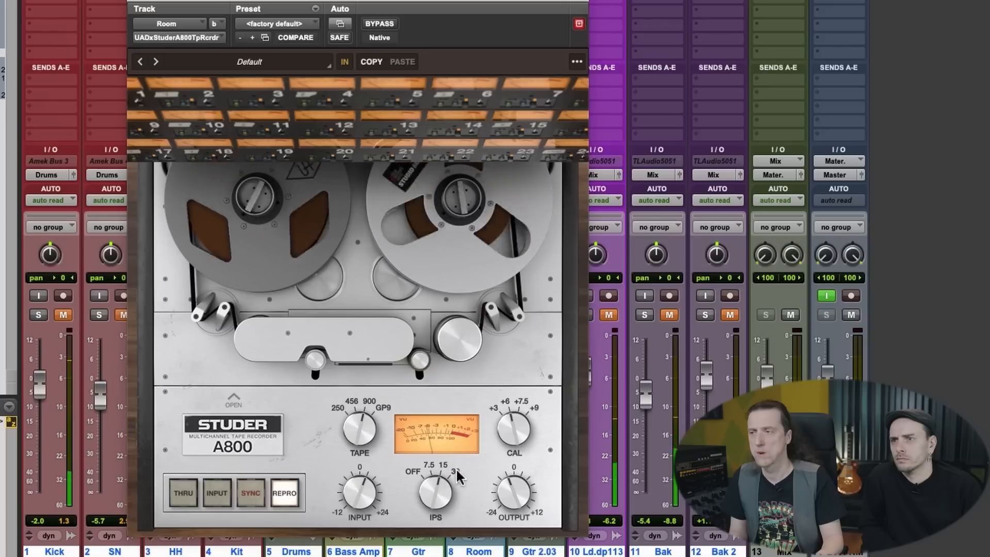
left_click(386, 24)
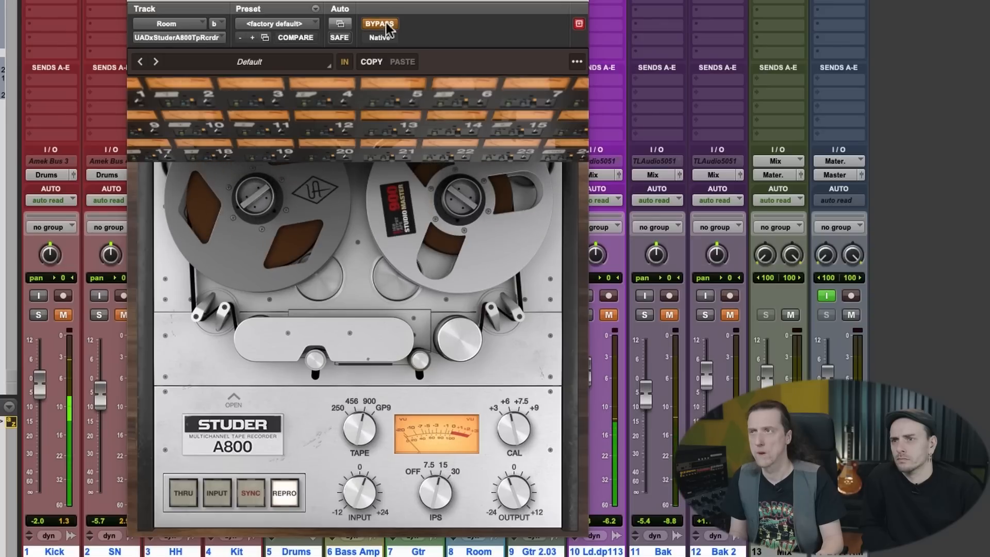
left_click(386, 24)
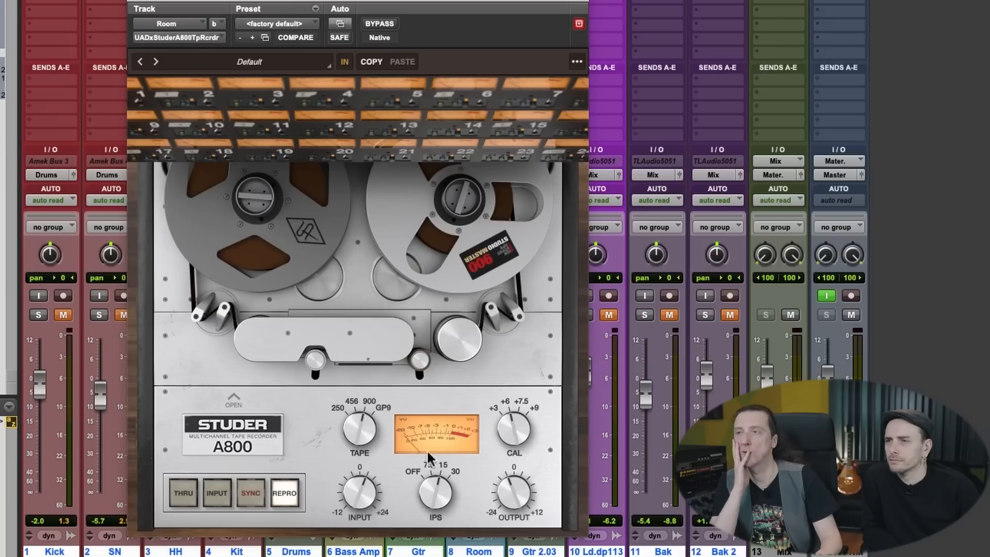
Step: Inspect the Studer A800's hidden calibration, EQ and noise controls, and close them again
left_click_drag(472, 1, 407, 8)
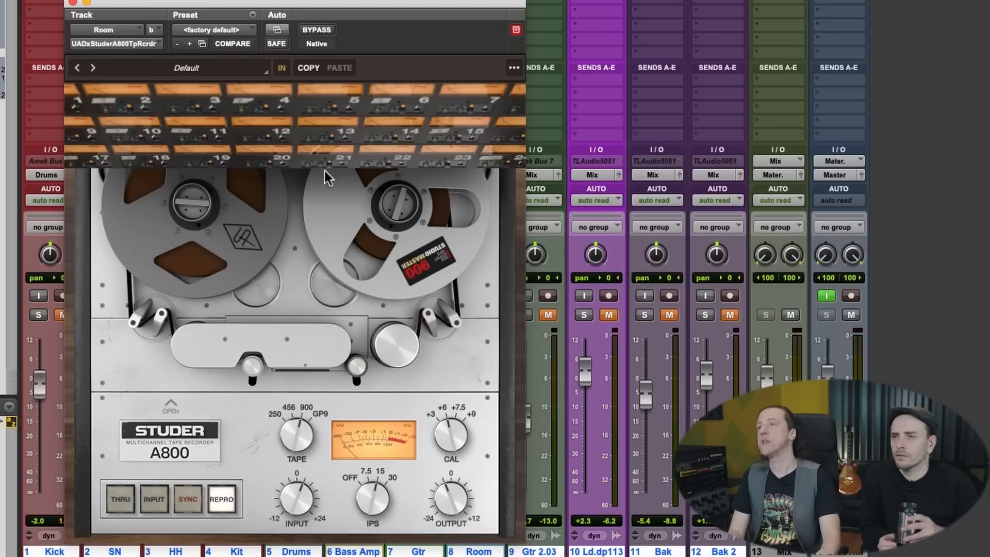
left_click(171, 405)
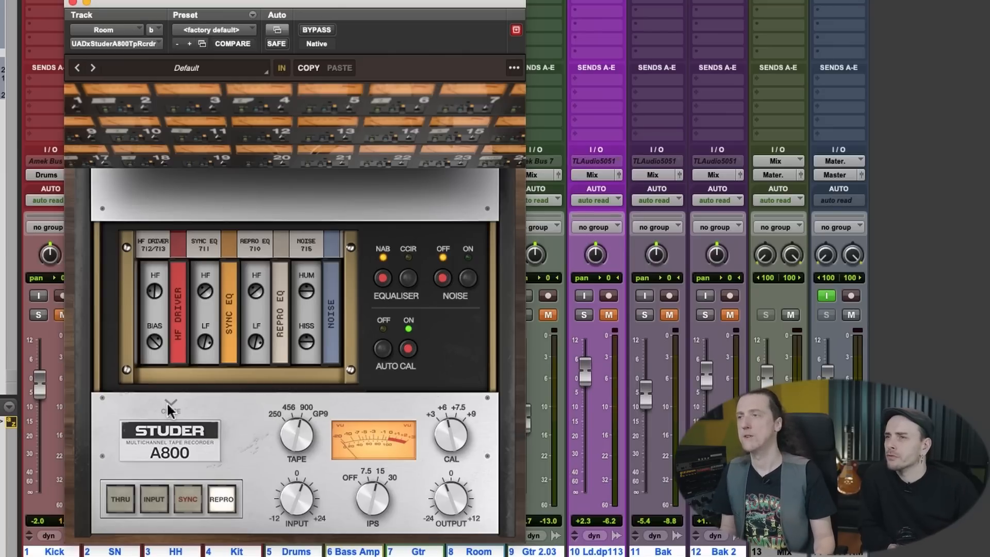
left_click(168, 405)
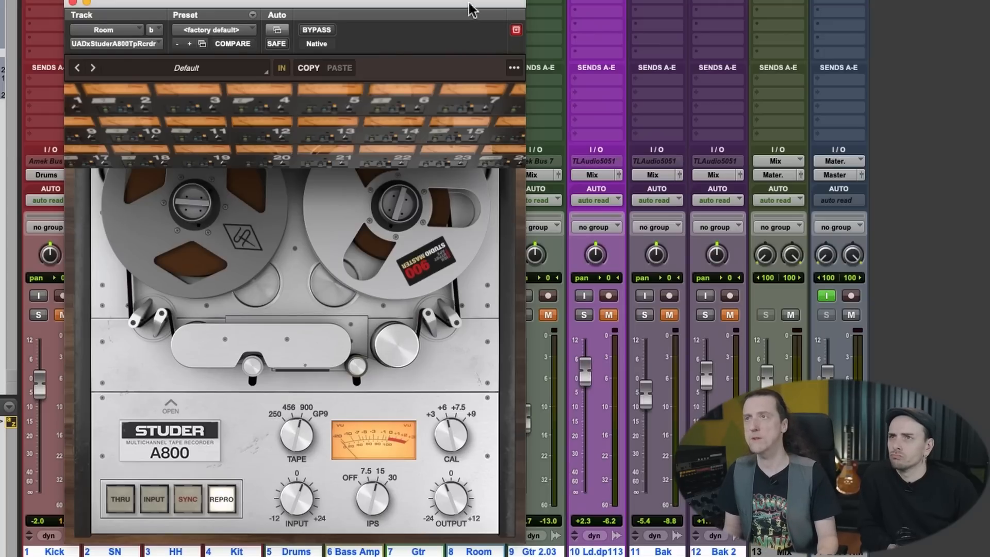
left_click_drag(472, 10, 551, 42)
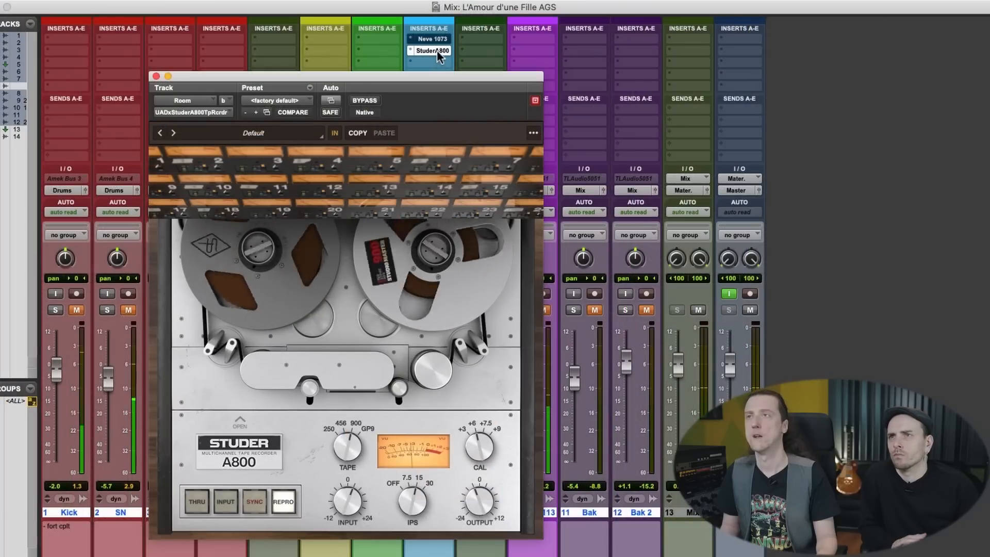
Step: Bypass the Studer A800 on the Room track and remove it from its insert slot
left_click(437, 50, "super")
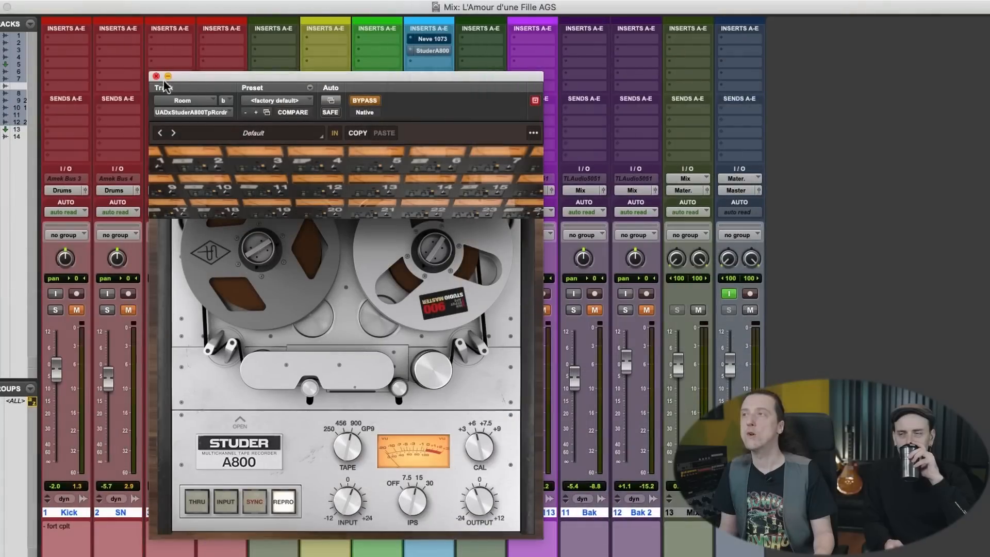
left_click(156, 76)
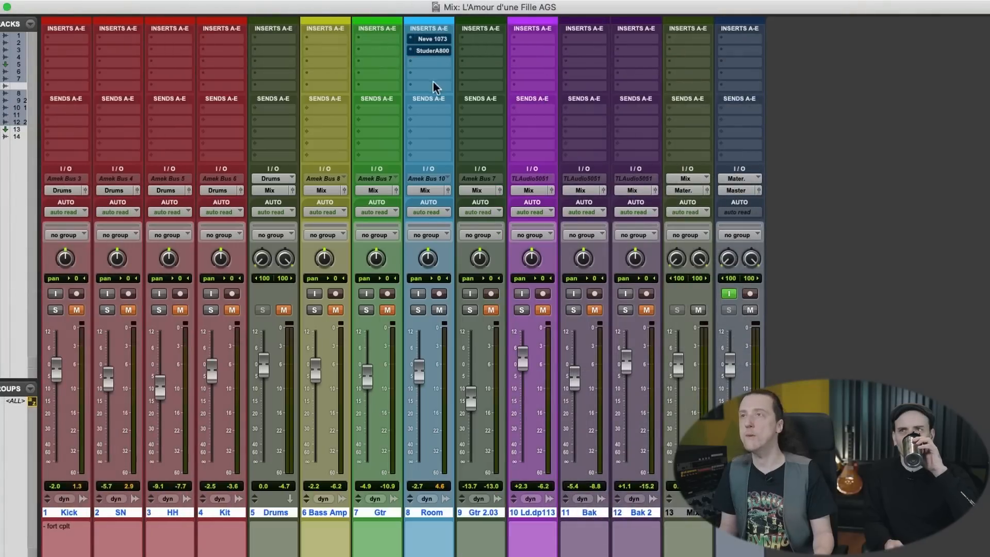
left_click(413, 51)
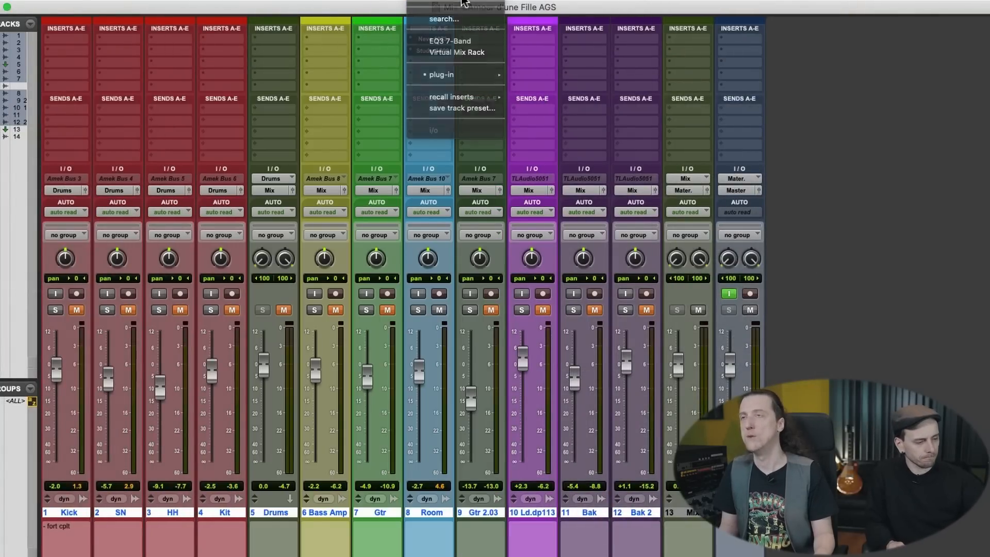
left_click(464, 8)
Step: Reactivate the Neve 1073 on the Room track, check its EQL switch, and close the plug-in window
left_click(438, 38)
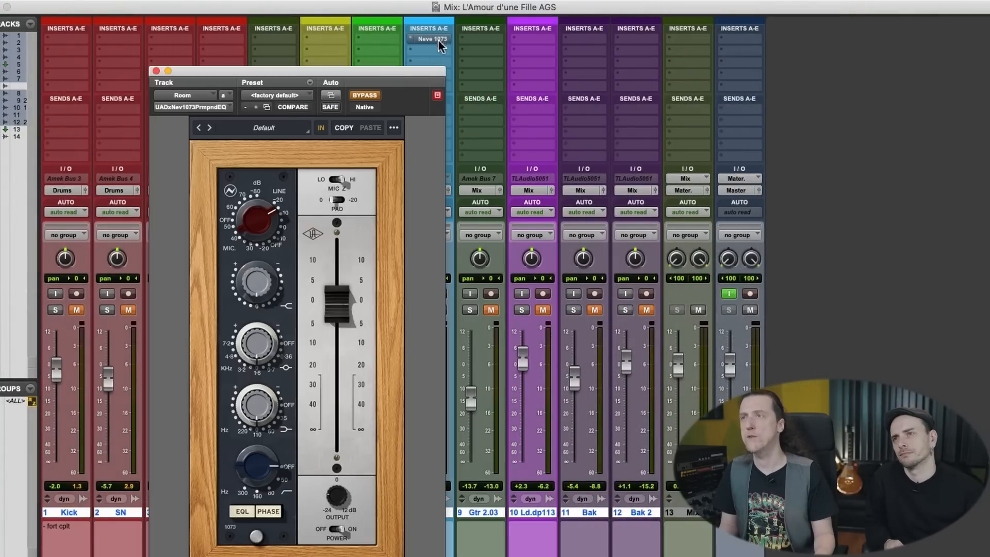
left_click(377, 96)
left_click_drag(378, 71, 368, 49)
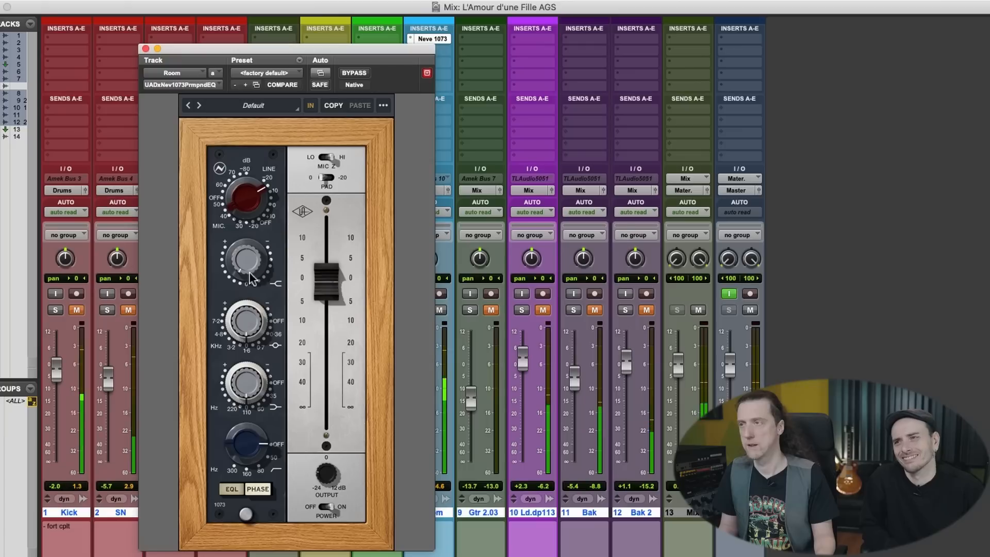
left_click(228, 489)
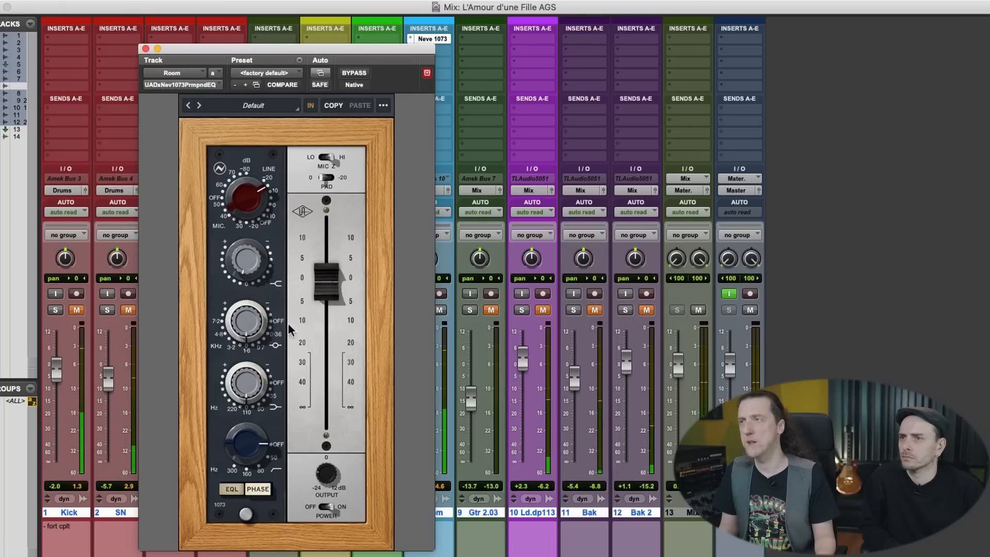
left_click(145, 49)
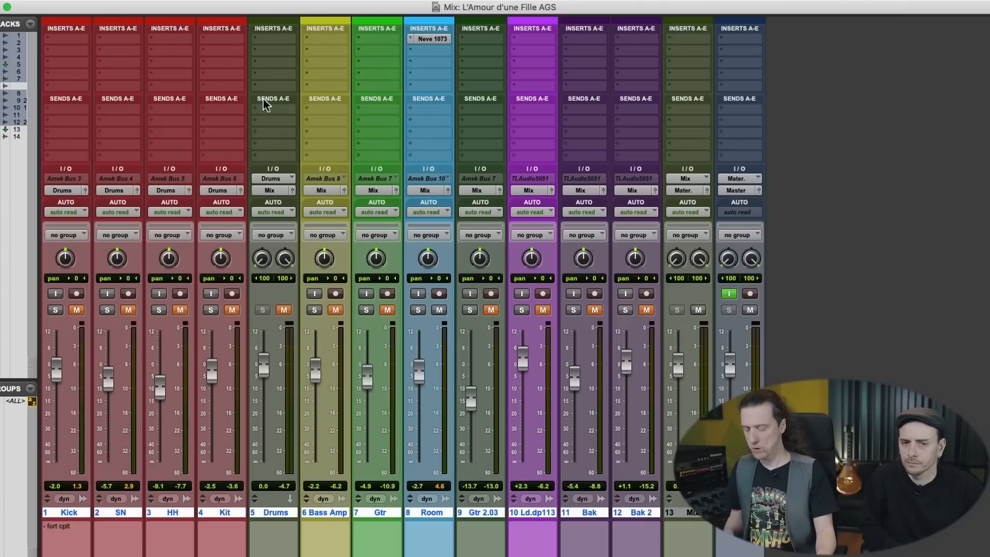
Step: Copy the Room track's Neve 1073 insert to the Gtr, Bass Amp, Kit, HH, SN and Kick tracks
left_click_drag(387, 39, 339, 47)
left_click_drag(225, 41, 120, 40)
left_click_drag(121, 40, 73, 41)
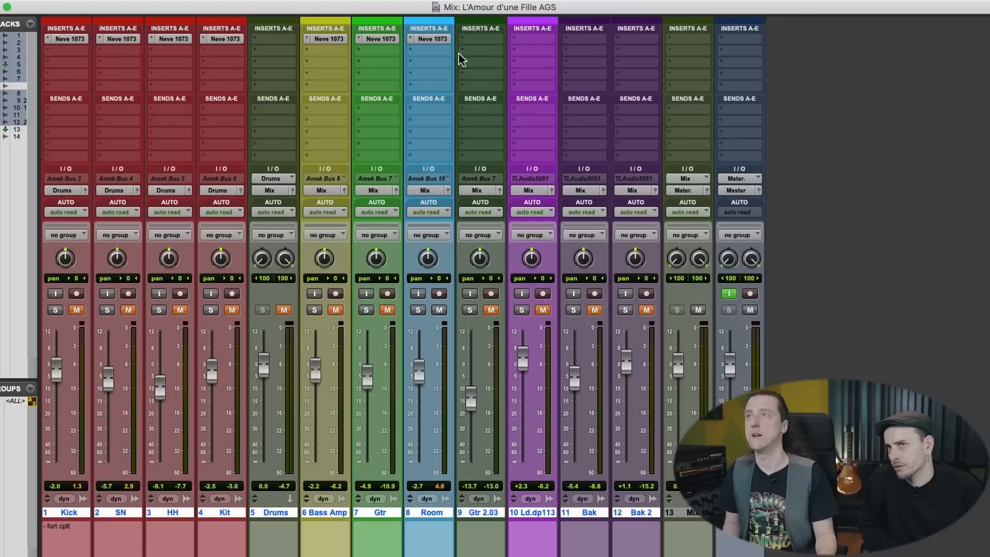
Step: Copy the Neve 1073 insert to the Gtr 2.03, Ld.dp113, Bak and Bak 2 tracks and set the Room fader to -2.2 dB
left_click_drag(473, 36, 535, 36)
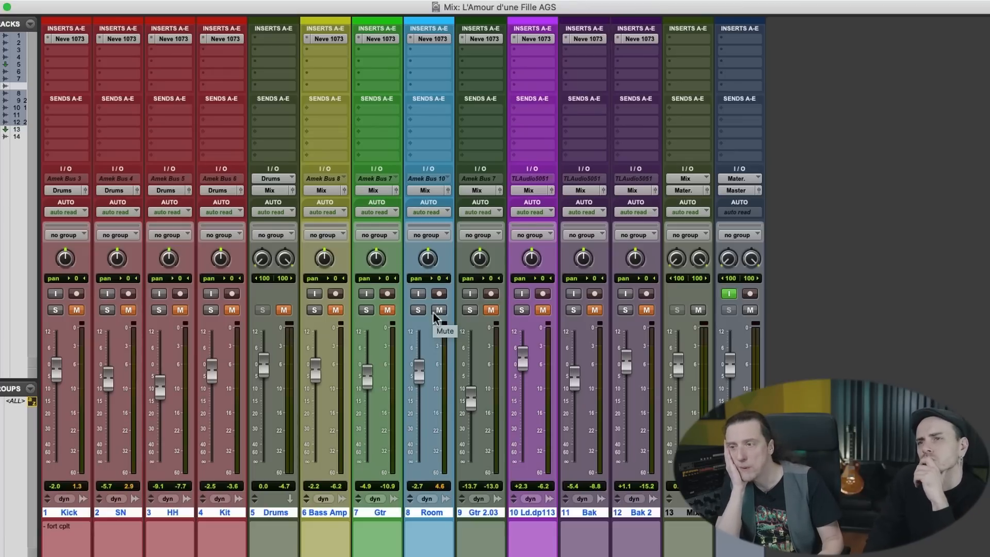
left_click_drag(416, 371, 415, 374)
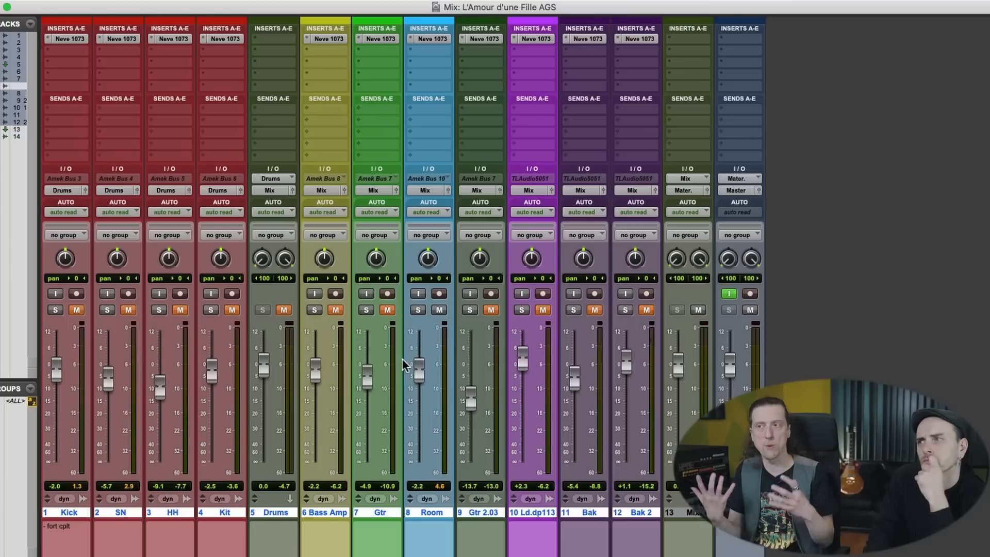
Step: Solo the Room track, start playback and insert the UADx API Vision Channel Strip (mono) in its second slot
left_click(417, 311)
key("space")
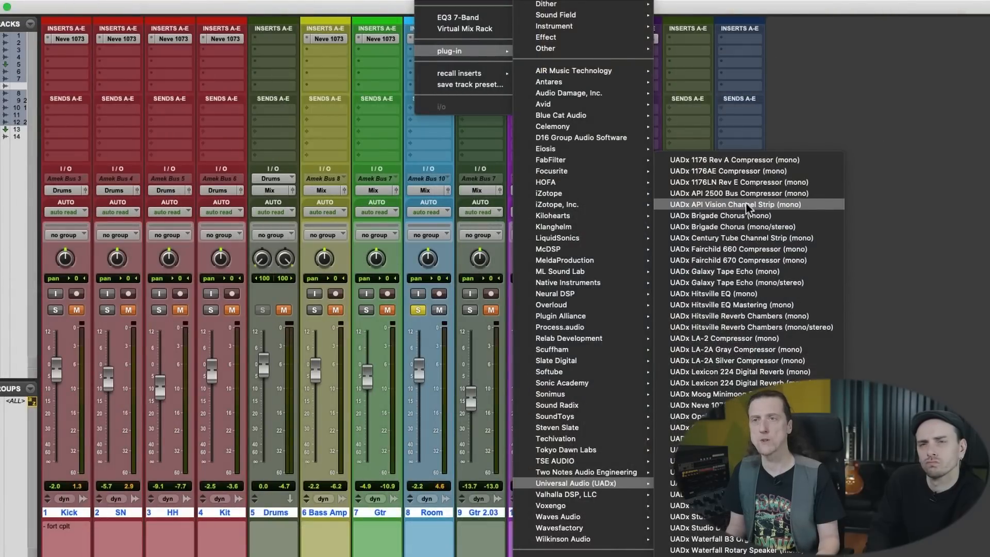
left_click(744, 204)
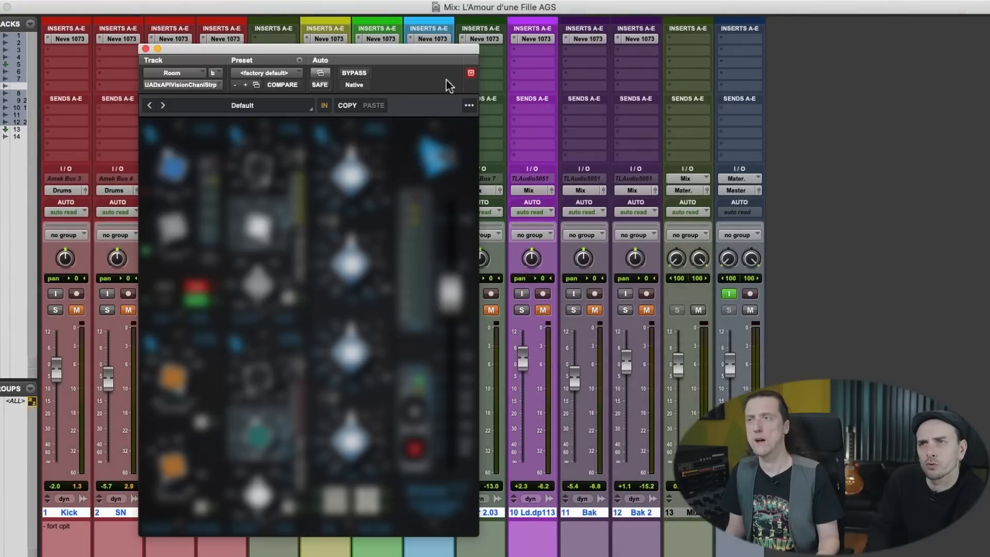
left_click_drag(421, 51, 497, 32)
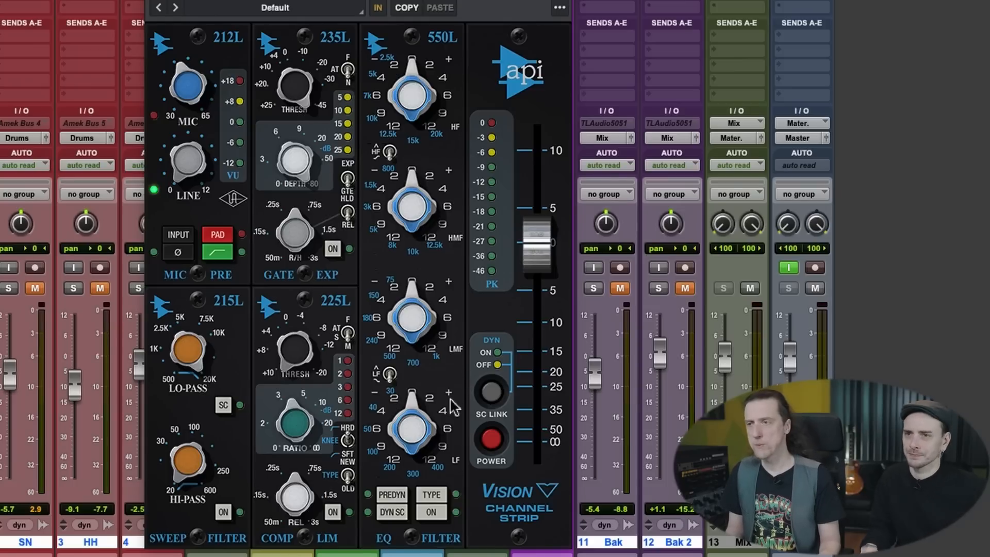
Step: Turn on the API Vision's 550L EQ and cut the LMF band by about 4 dB at 240 Hz
left_click(430, 513)
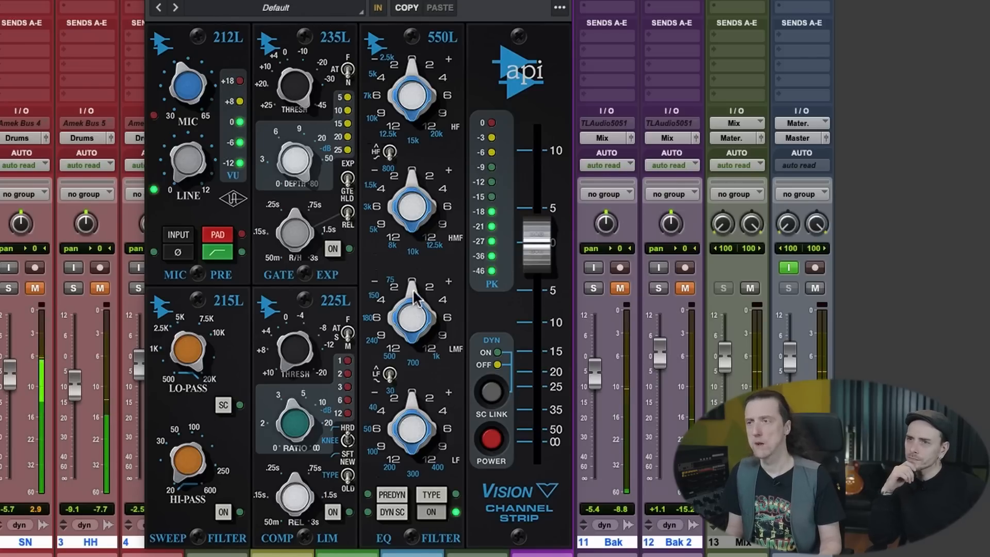
left_click_drag(414, 290, 379, 385)
left_click_drag(408, 337, 401, 285)
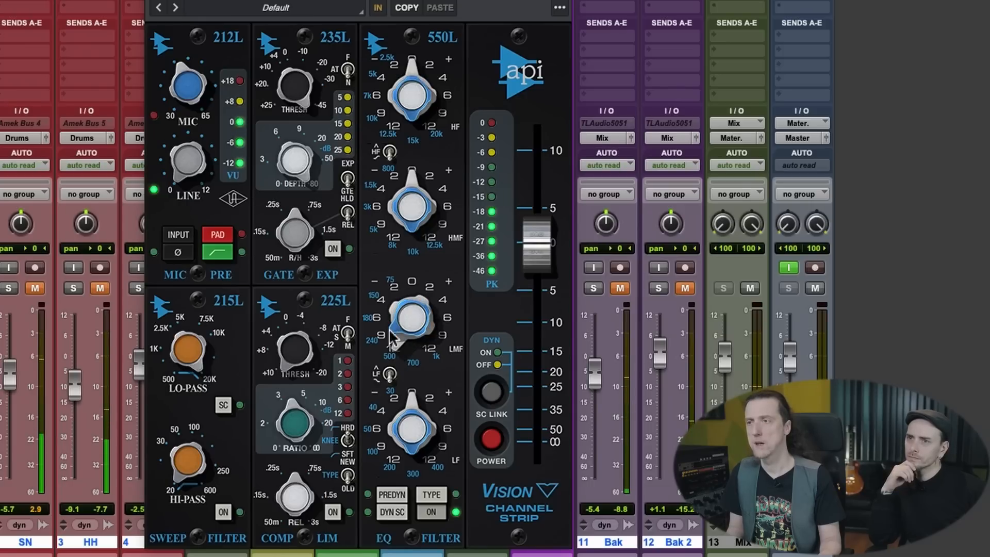
left_click_drag(391, 337, 395, 283)
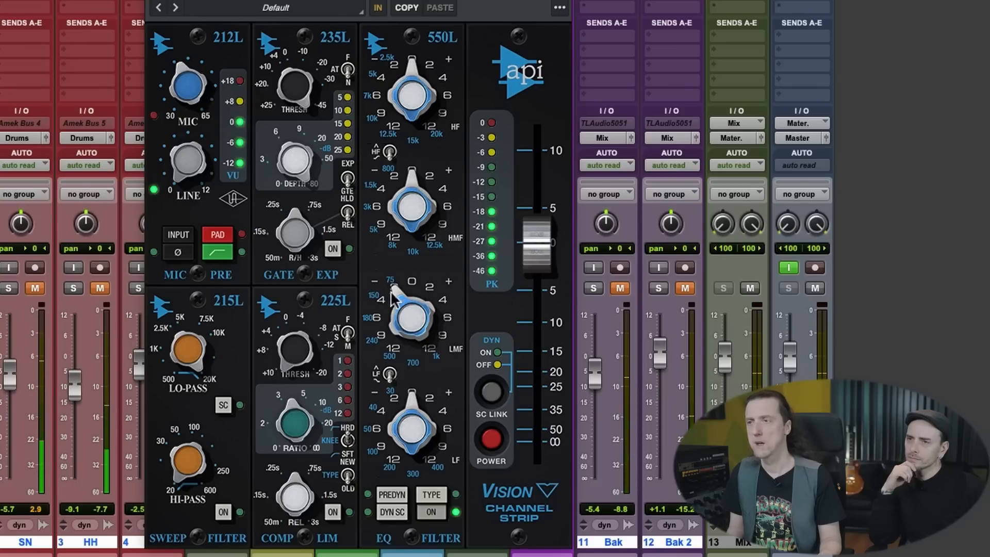
left_click_drag(395, 297, 388, 320)
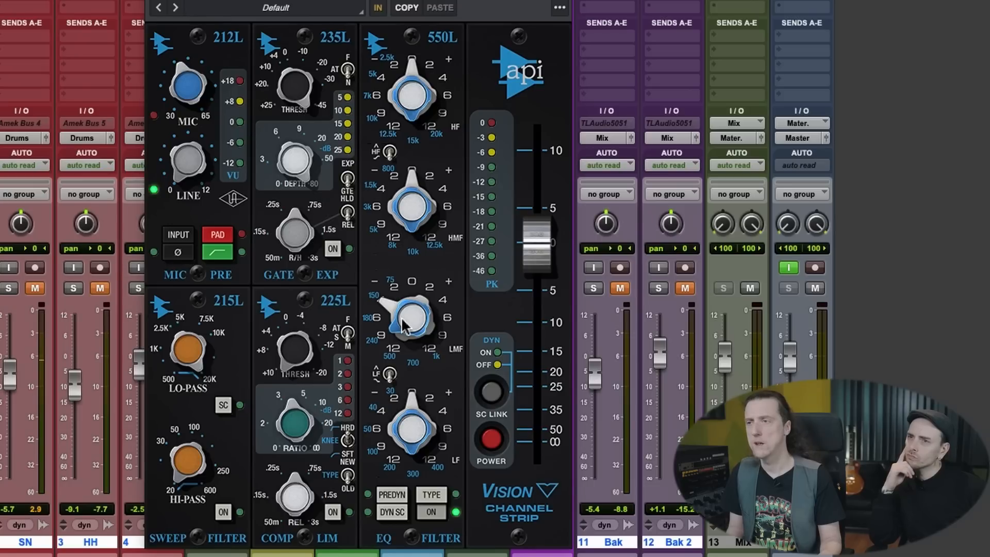
mouse_move(390, 310)
left_mouse_down()
mouse_move(397, 299)
mouse_move(387, 310)
left_mouse_up()
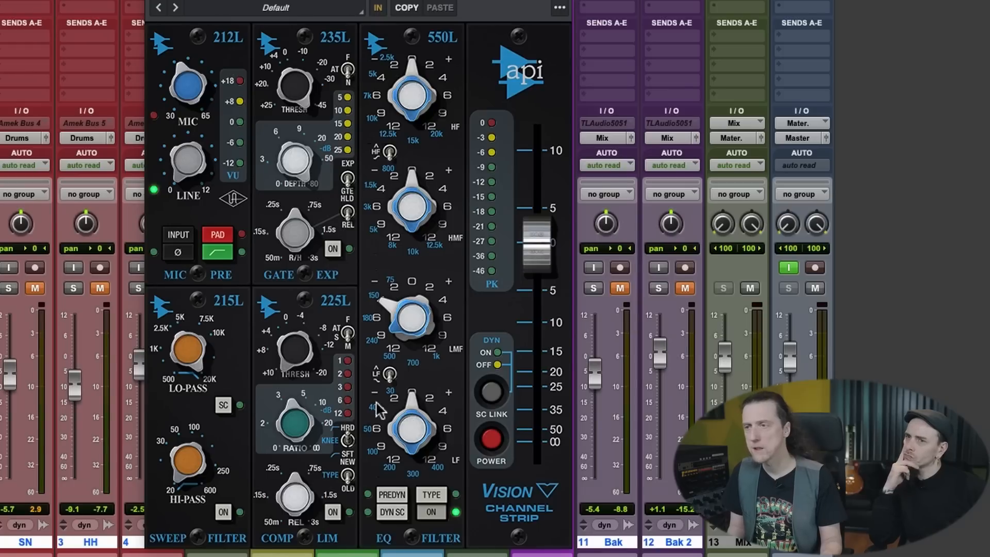
Step: Boost the 550L EQ's LF band by about 4 dB at 50 Hz
left_click_drag(413, 433, 428, 376)
left_click_drag(403, 456, 395, 438)
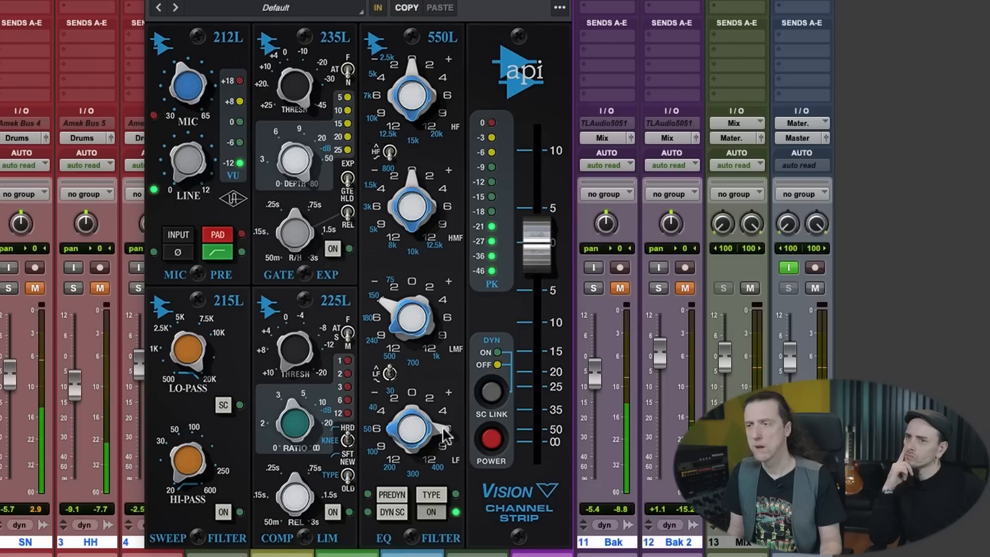
left_click_drag(439, 430, 428, 457)
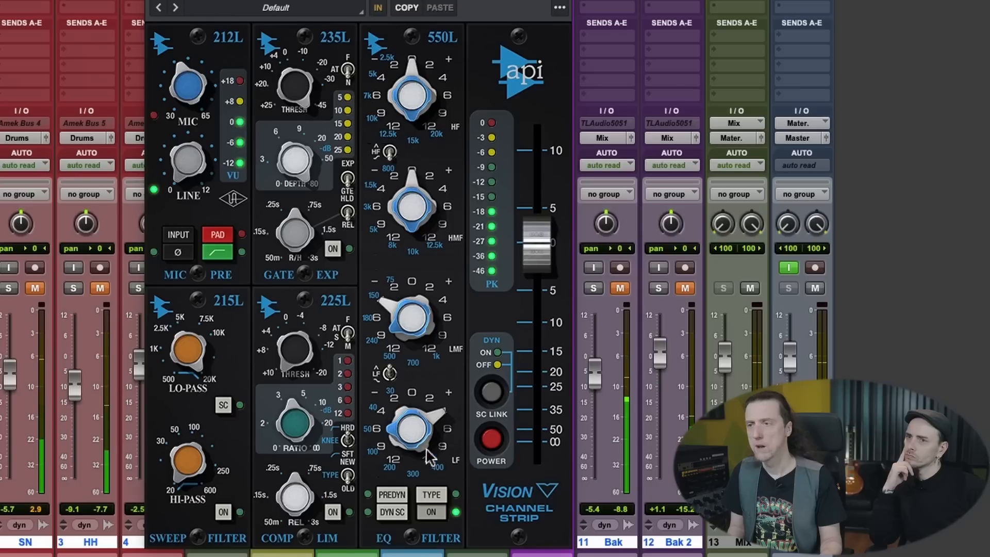
Step: Compare the Room sound with the 550L EQ off and on, and with the whole API Vision bypassed and active
left_click(429, 516)
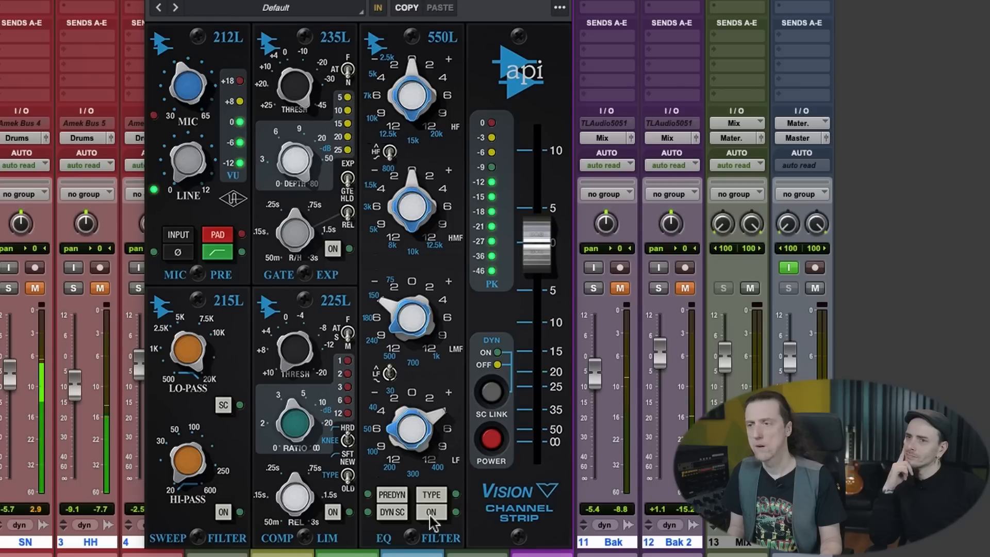
left_click(430, 515)
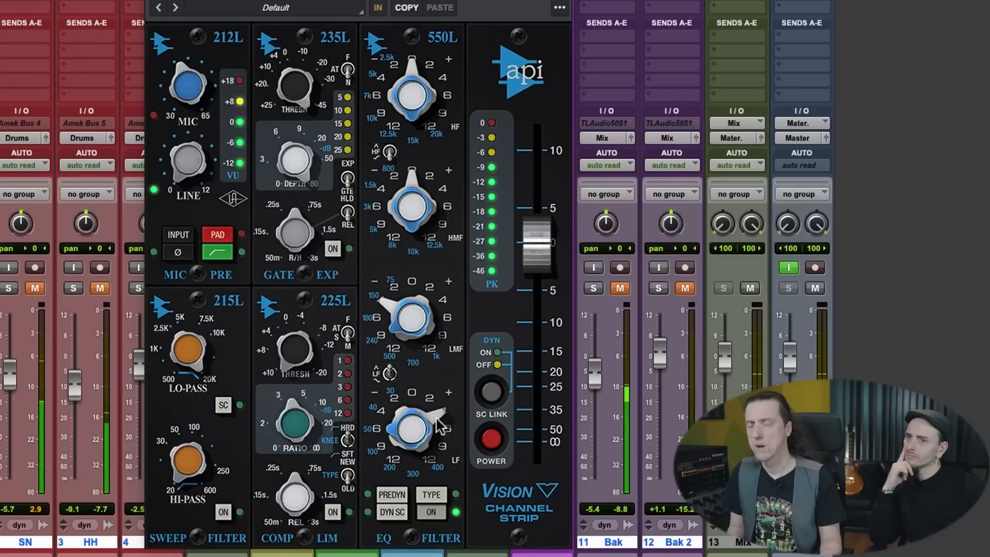
left_click_drag(438, 424, 442, 446)
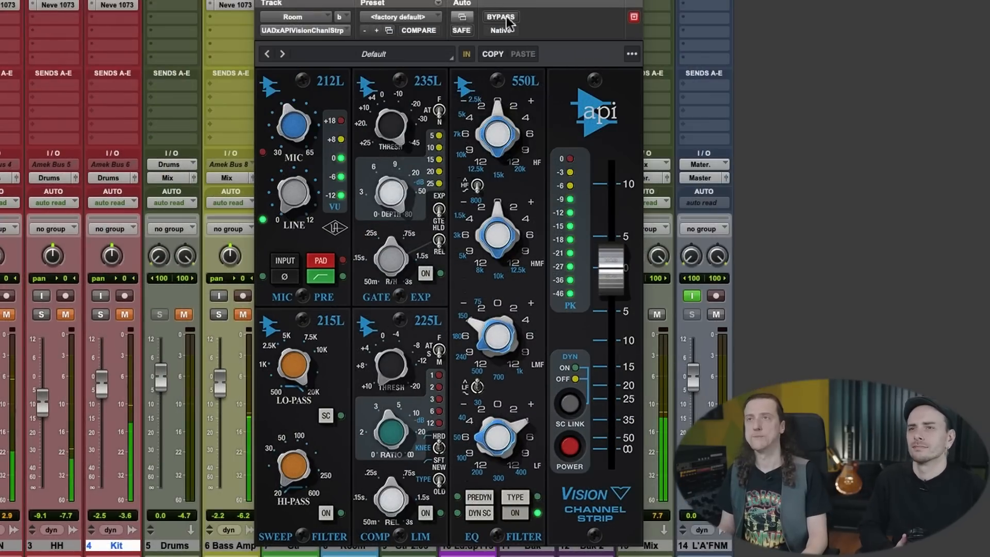
left_click(506, 17)
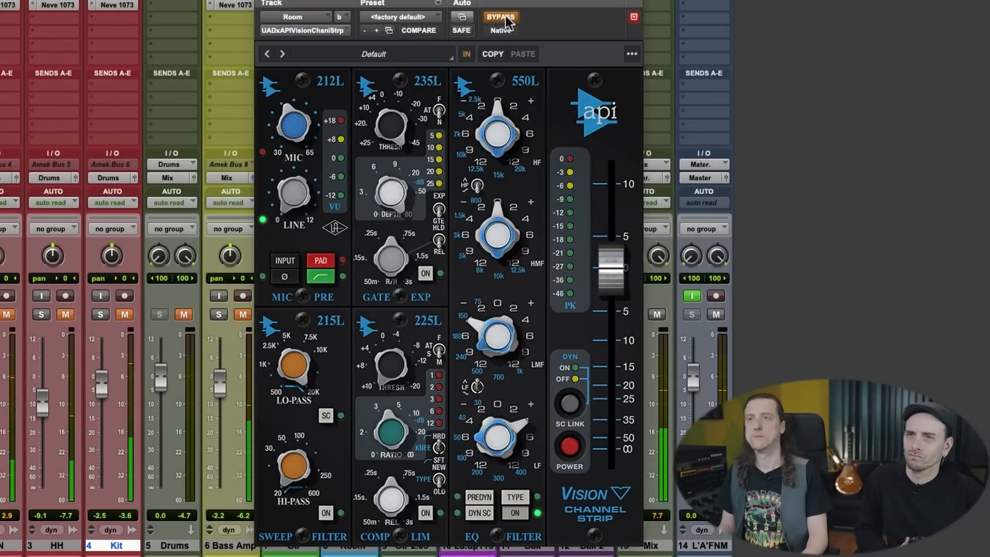
left_click(506, 17)
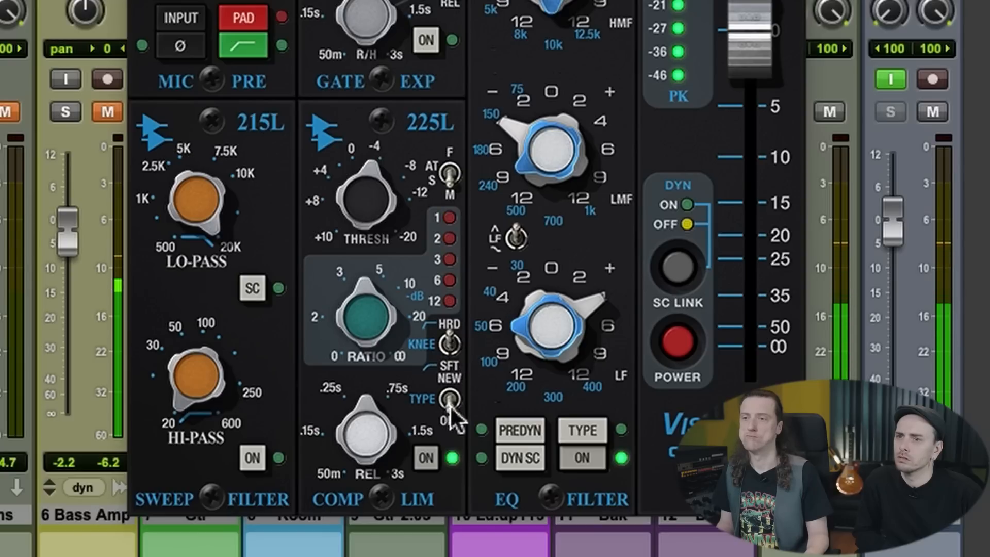
Step: Set the API Vision's 225L compressor to a threshold of about +1 and a ratio of about 4, and adjust its release
left_click(454, 169)
mouse_move(368, 189)
left_mouse_down()
mouse_move(361, 240)
mouse_move(367, 194)
mouse_move(366, 208)
left_mouse_up()
left_click_drag(354, 426, 367, 392)
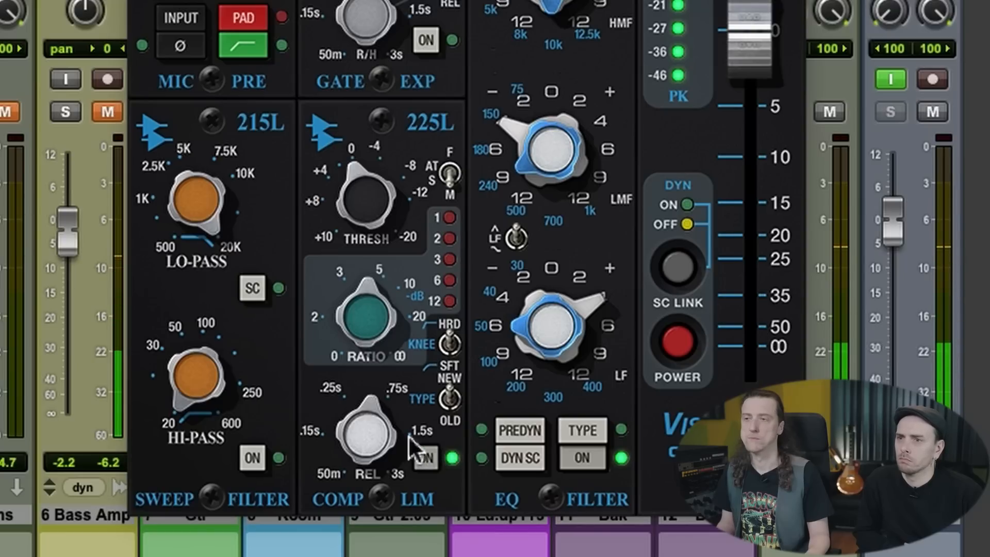
left_click_drag(353, 177, 350, 185)
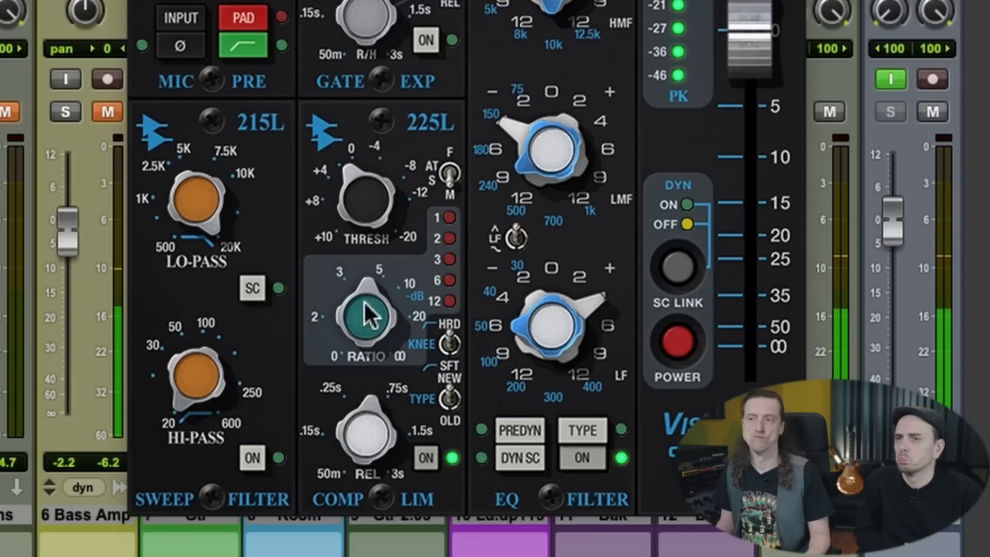
left_click_drag(365, 289, 368, 294)
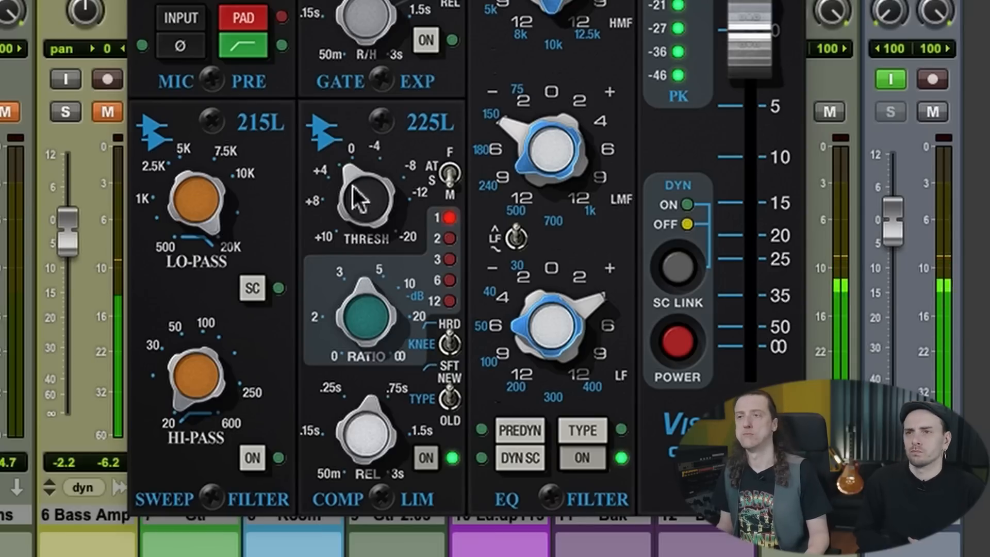
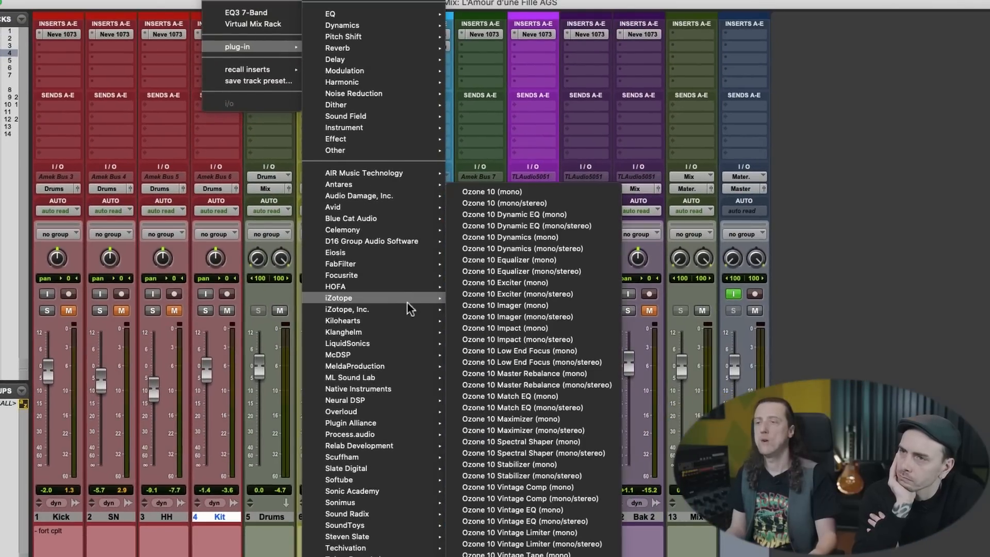
Step: Check the Kit track's Neve 1073 settings and close the plug-in window
left_click(251, 138)
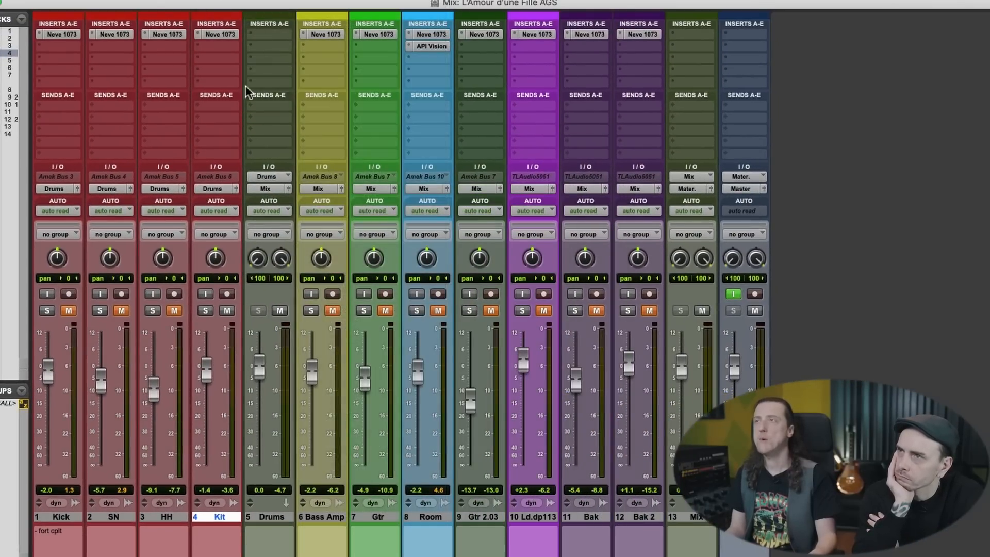
left_click(219, 34)
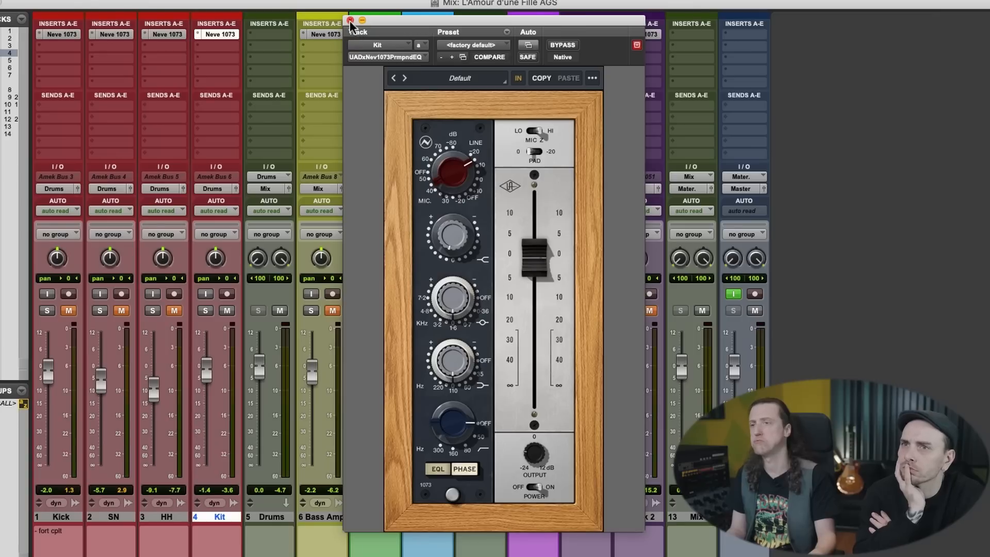
left_click(350, 20)
Step: Insert the UADx 1176 Rev A Compressor (mono) in the Kit track's second insert slot
left_click(219, 45)
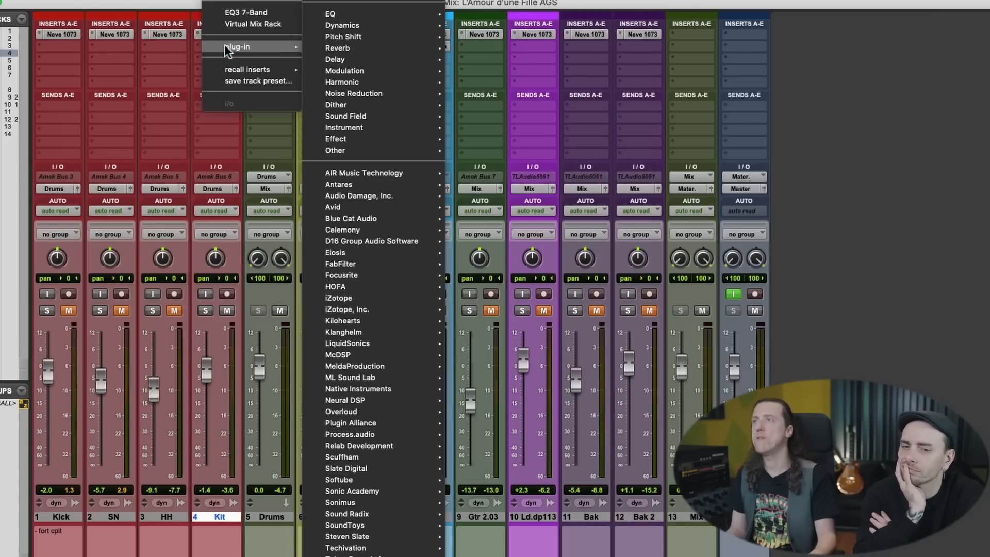
mouse_move(377, 385)
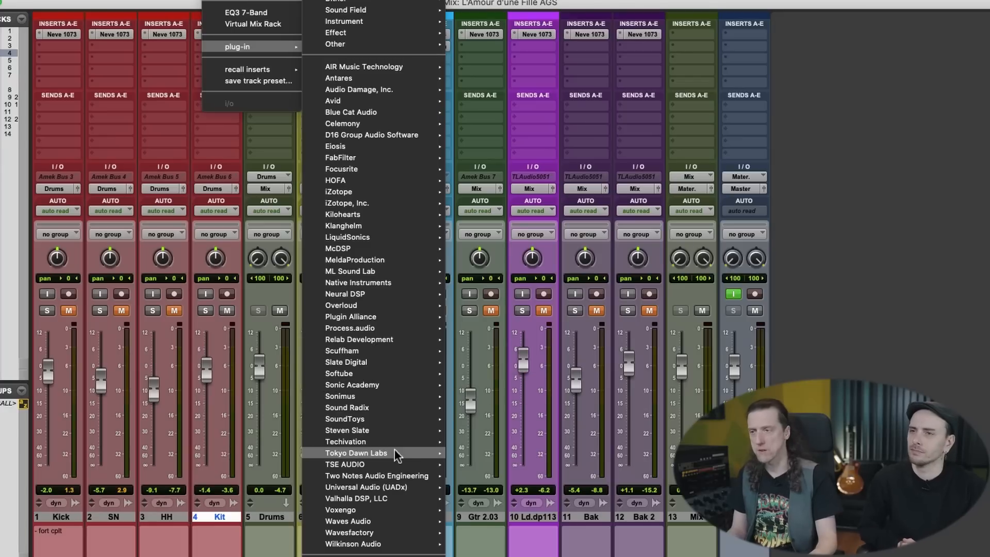
mouse_move(392, 486)
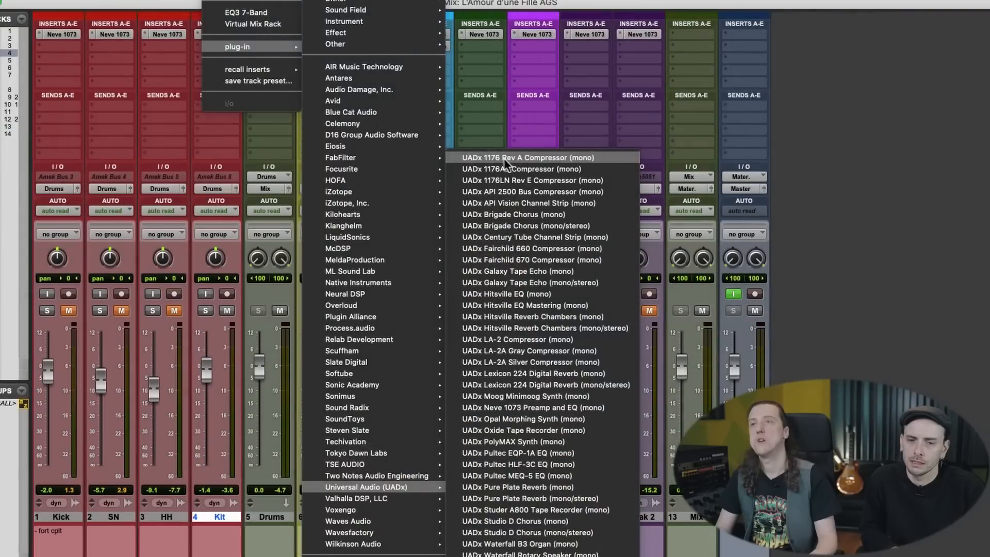
left_click(503, 157)
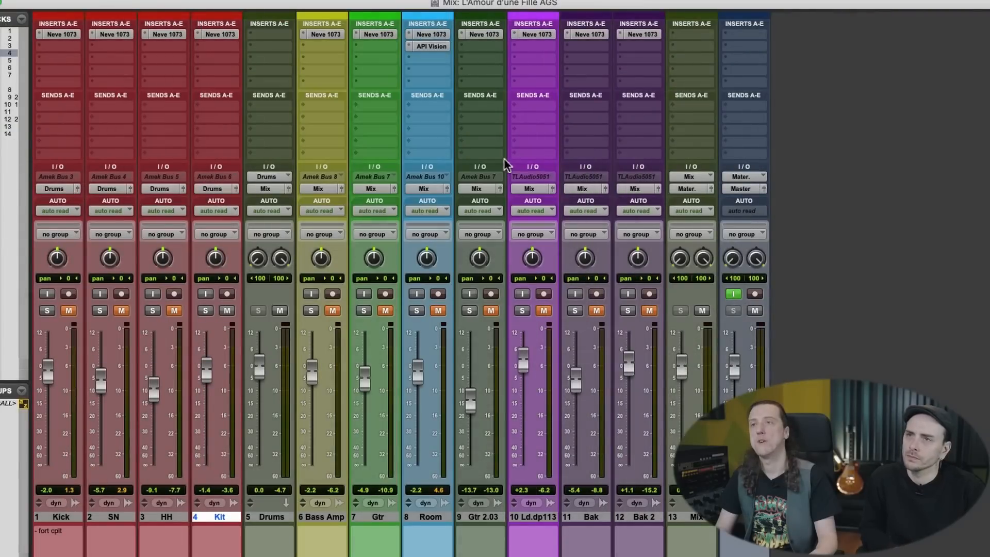
left_click_drag(565, 20, 565, 41)
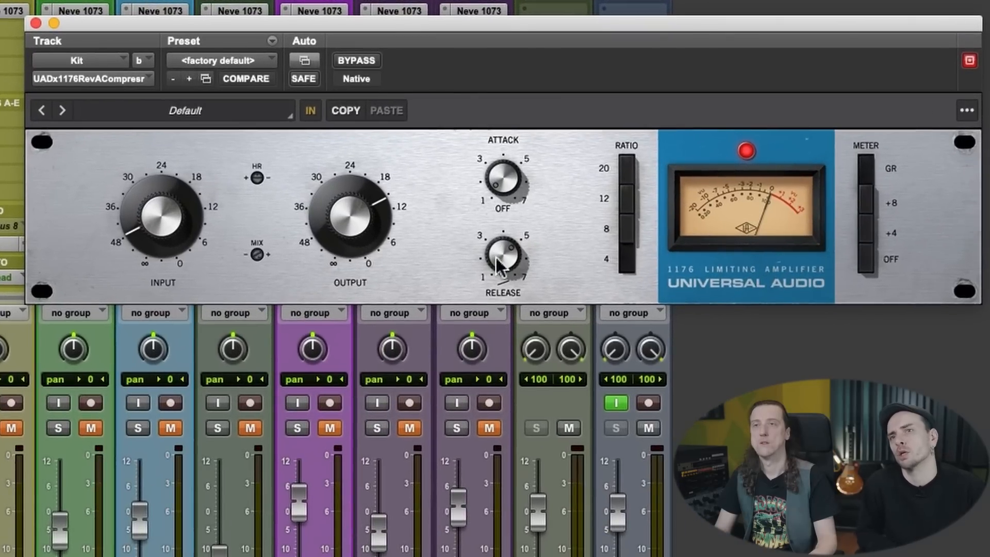
Step: Set the Kit track's 1176 to an input of about 40, attack of about 3 and release of about 6
left_click_drag(498, 266, 506, 243)
left_click_drag(508, 194, 503, 180)
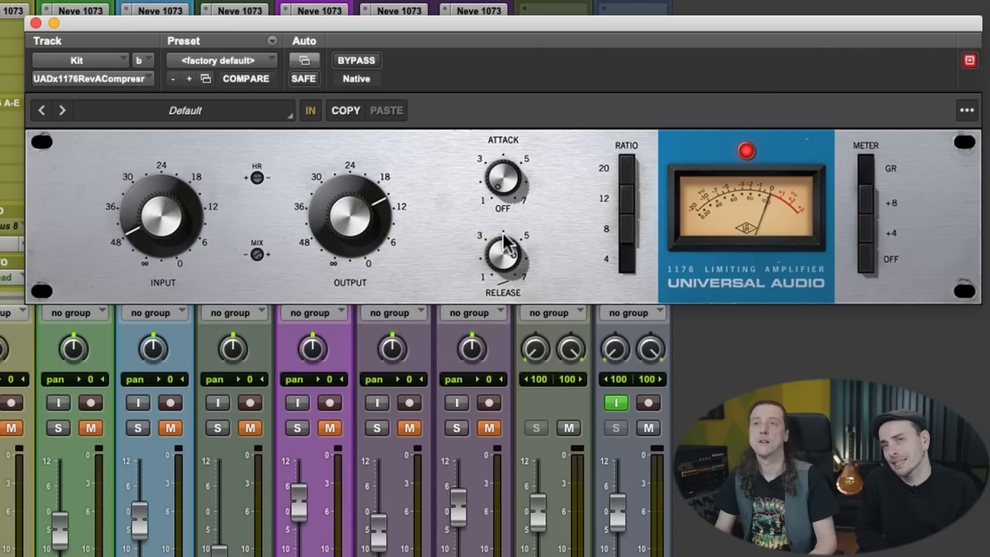
left_click_drag(553, 0, 535, 109)
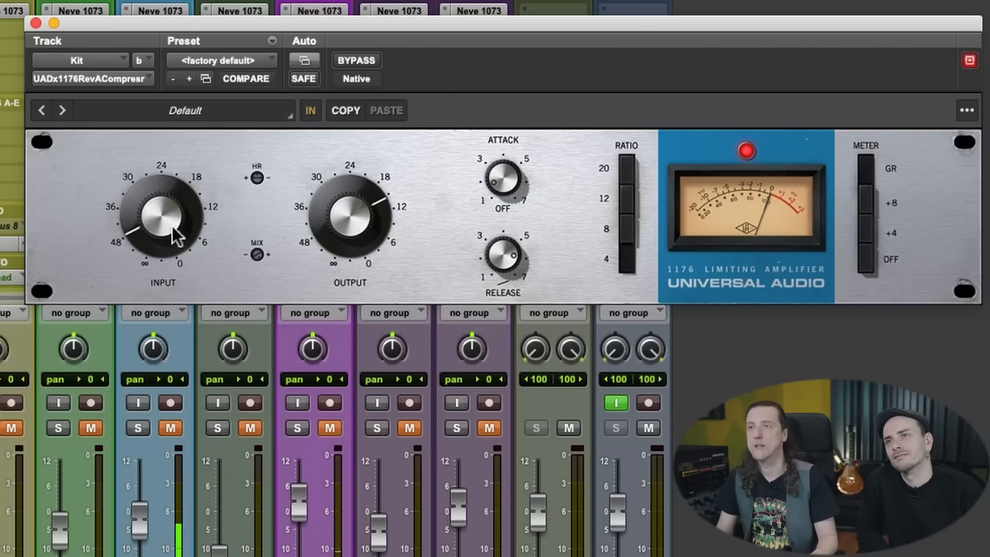
left_click_drag(164, 236, 164, 226)
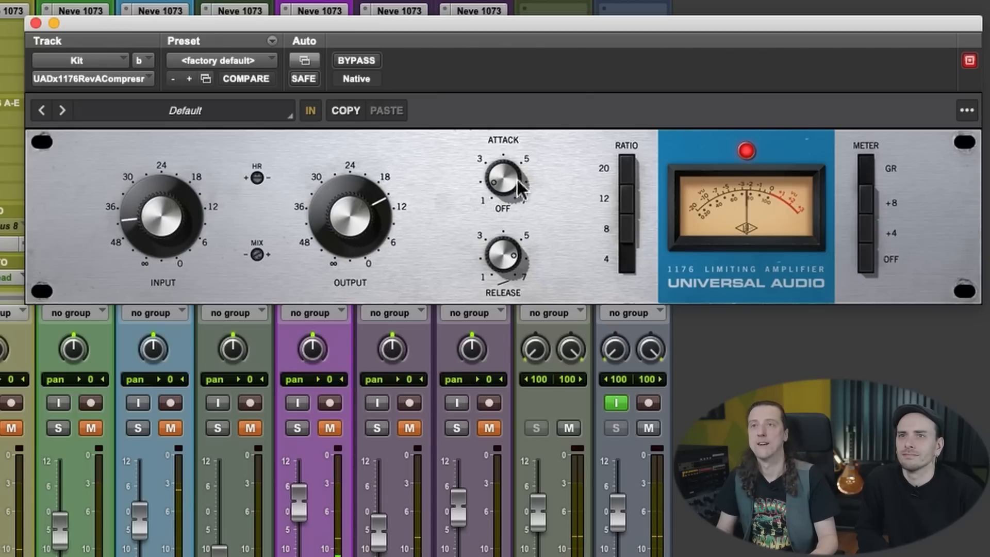
left_click_drag(515, 132, 516, 127)
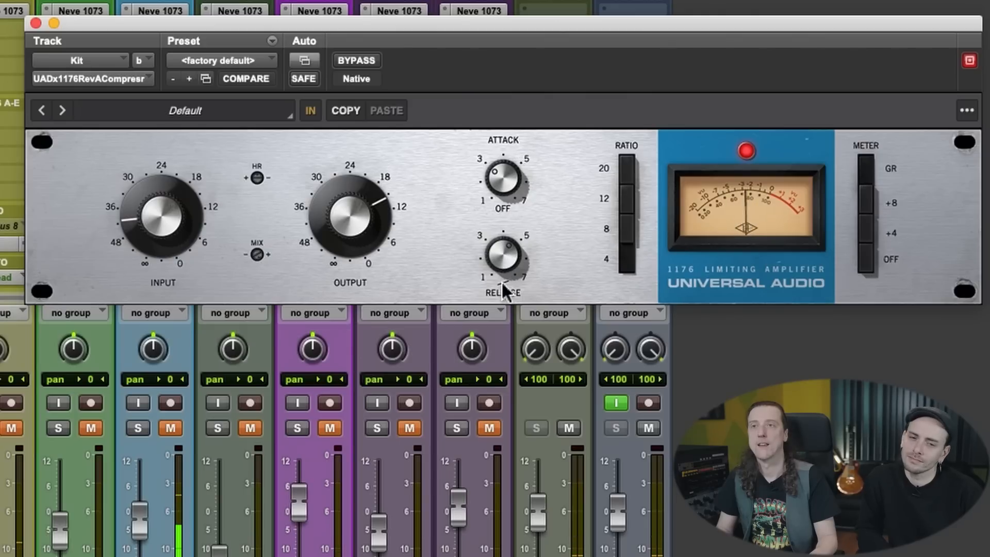
left_click_drag(503, 283, 502, 266)
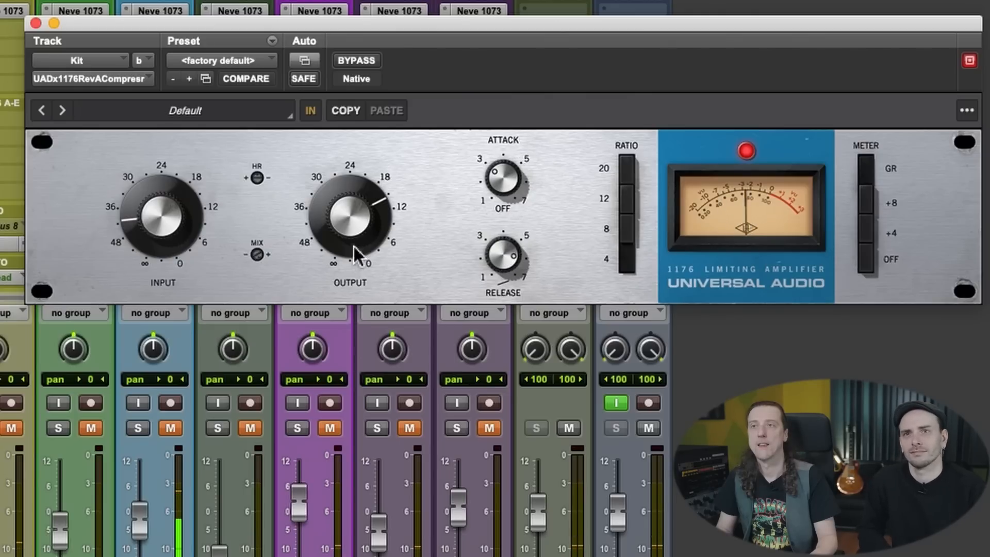
Step: Set the Kit track's 1176 output to about 17 and compare the sound with the compressor bypassed and active
left_click(368, 62)
left_click(367, 61)
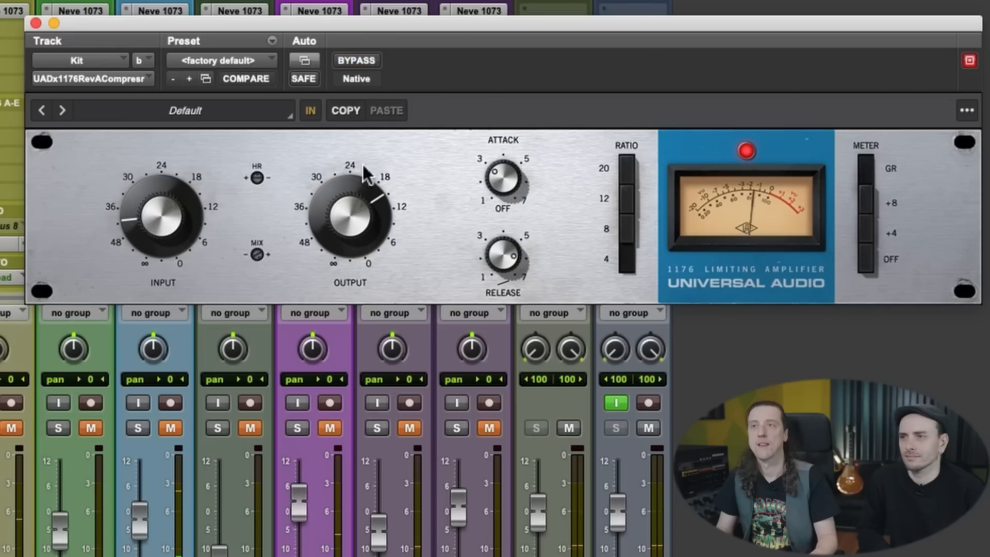
left_click(369, 62)
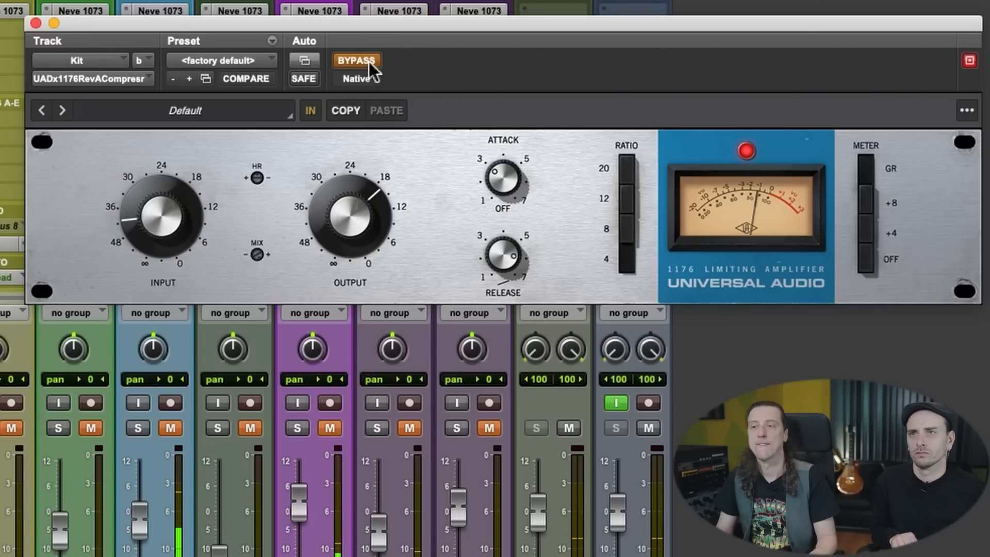
left_click(369, 61)
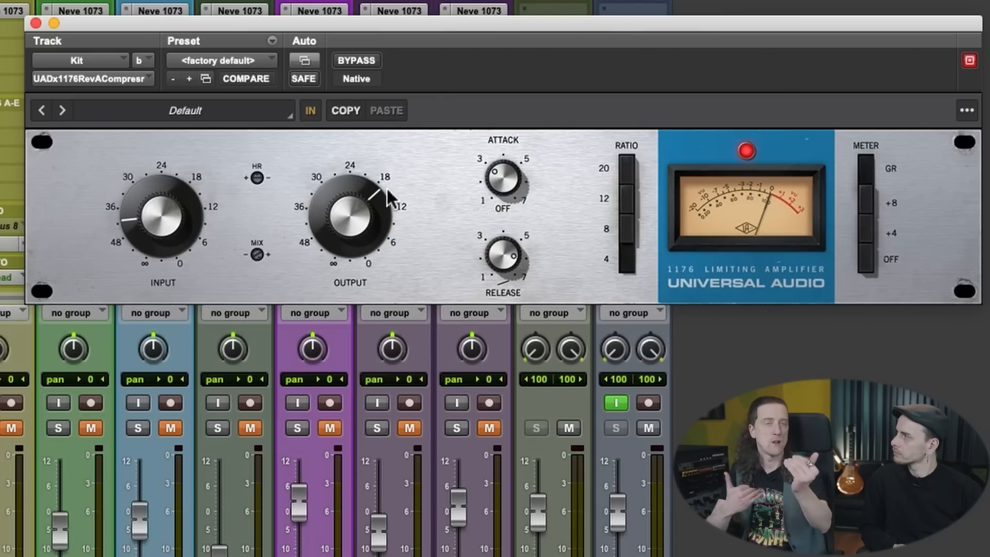
left_click(367, 63)
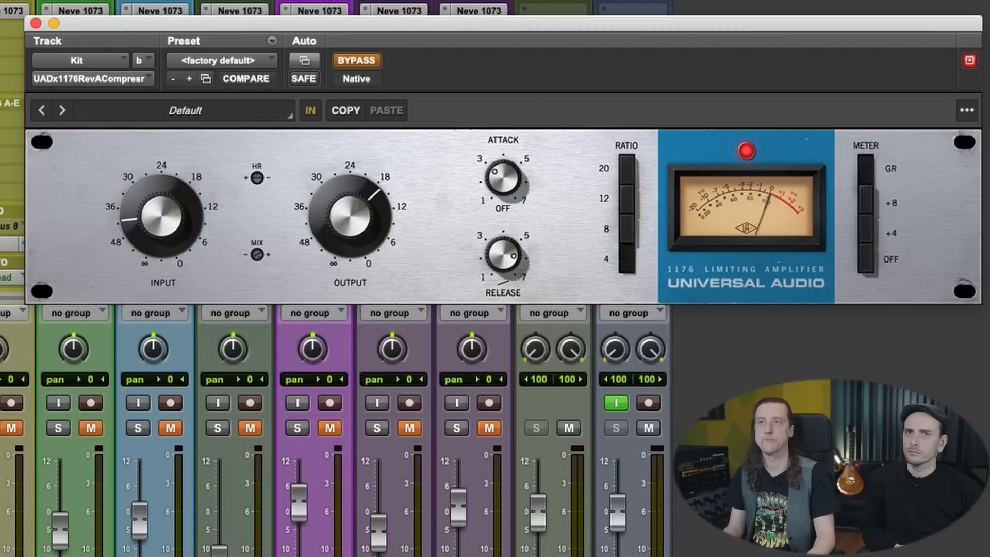
left_click(367, 62)
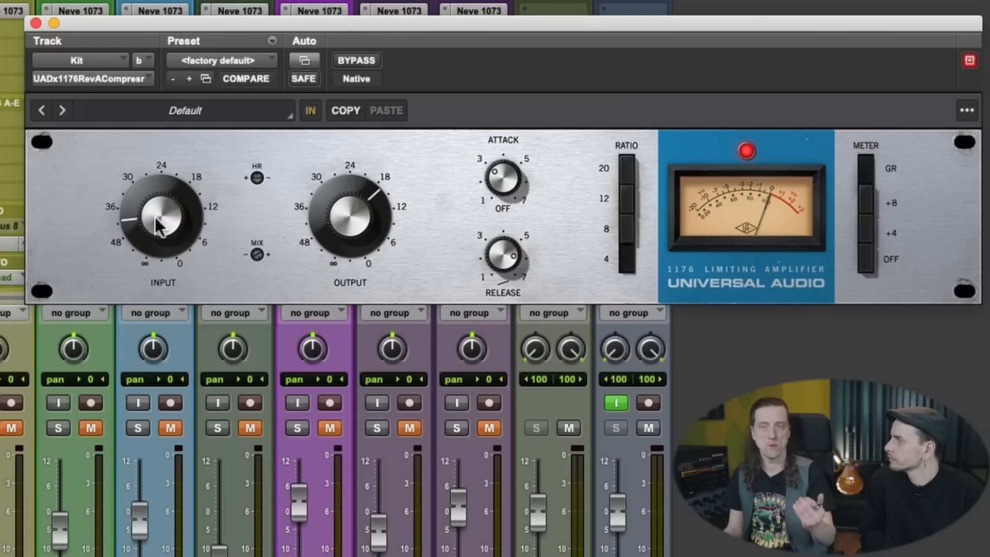
left_click_drag(156, 218, 154, 221)
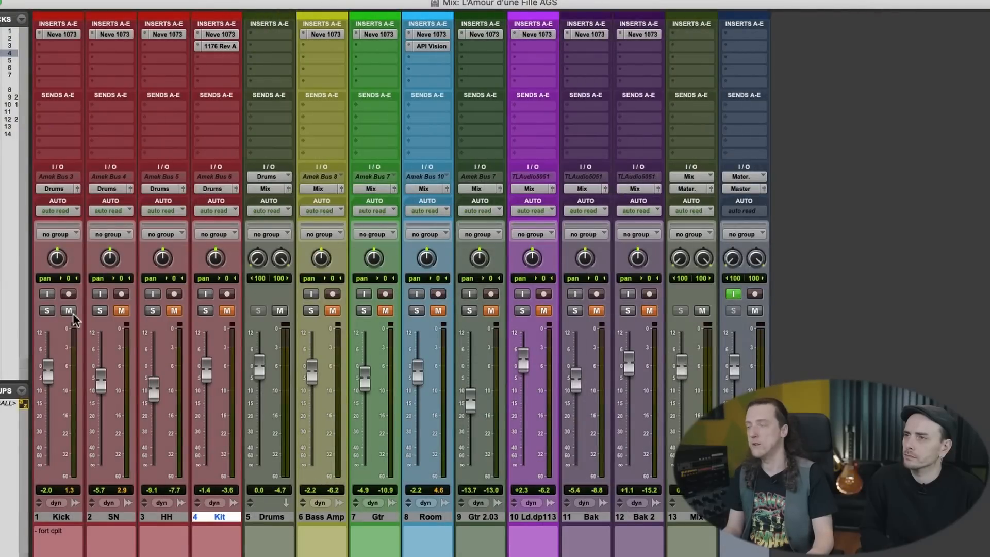
Step: Lower the Kick fader to -2.2 during playback and copy the Kit track's 1176 Rev A to Kick's second insert slot
key("space")
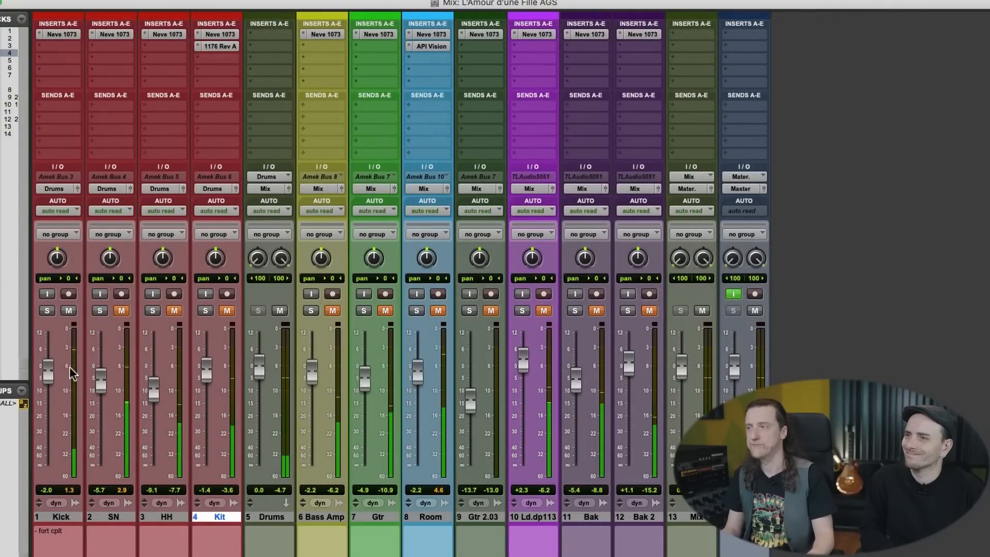
left_click_drag(49, 375, 48, 376)
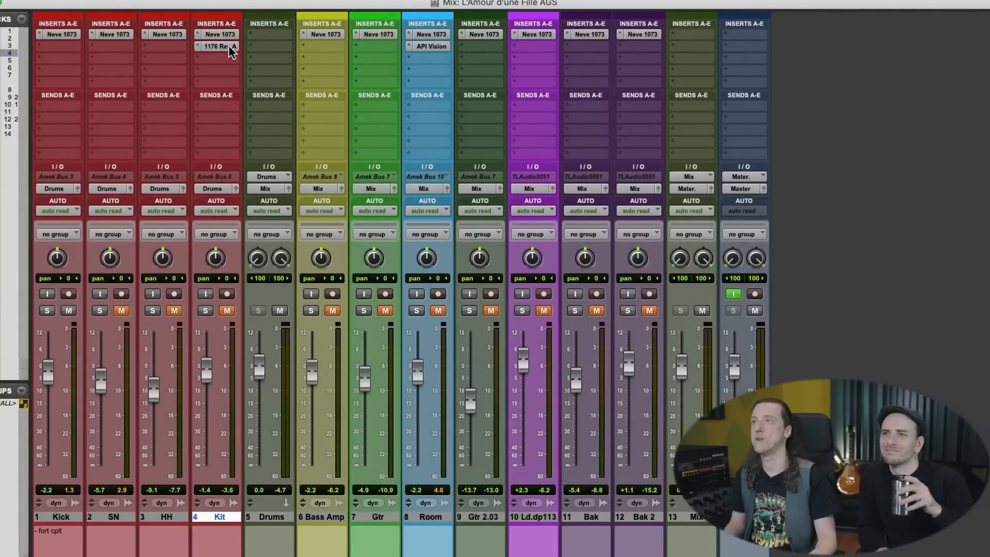
left_click(64, 49)
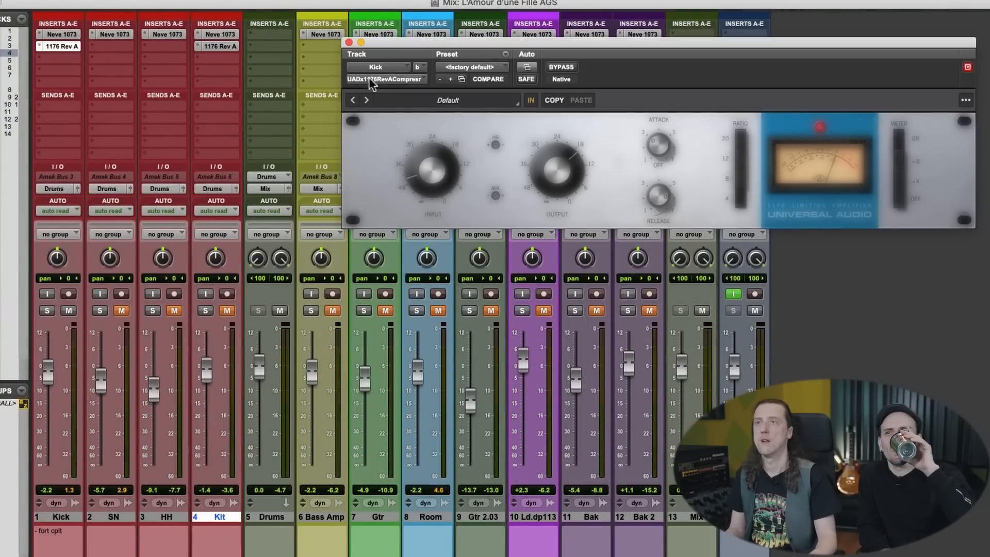
left_click_drag(422, 62, 398, 42)
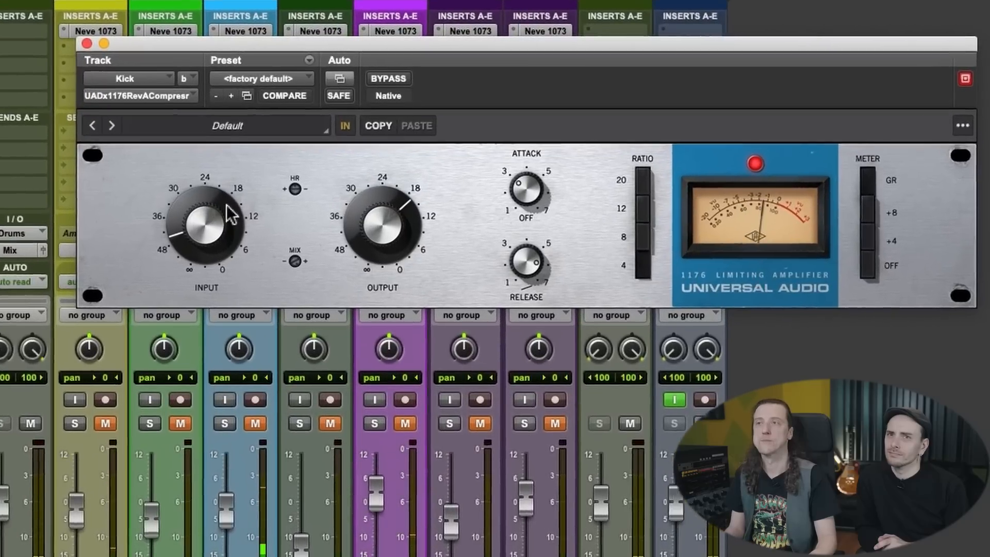
Step: Set the Kick track's 1176 Rev A to an input of about 45, attack of about 3 and release of about 6
left_click_drag(375, 169, 366, 190)
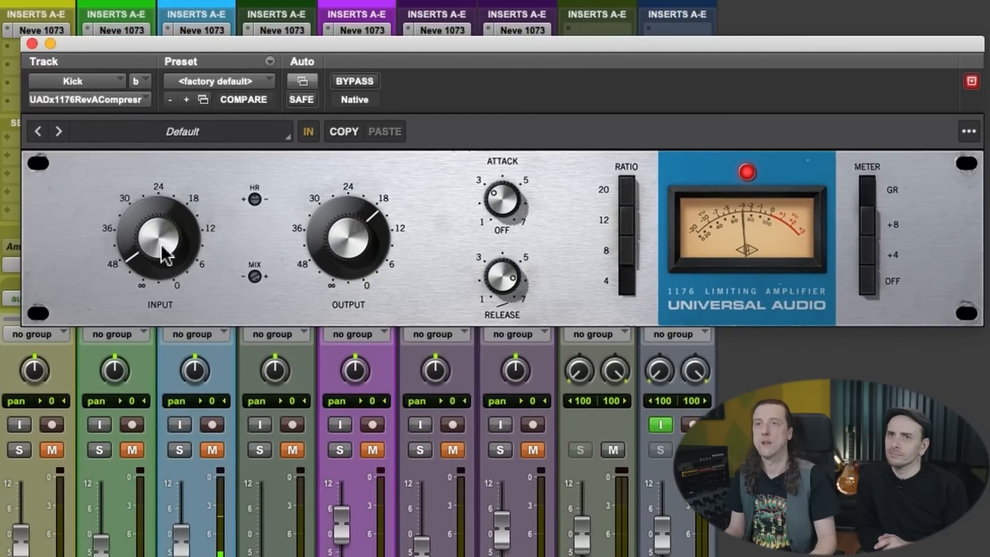
left_click_drag(501, 199, 504, 194)
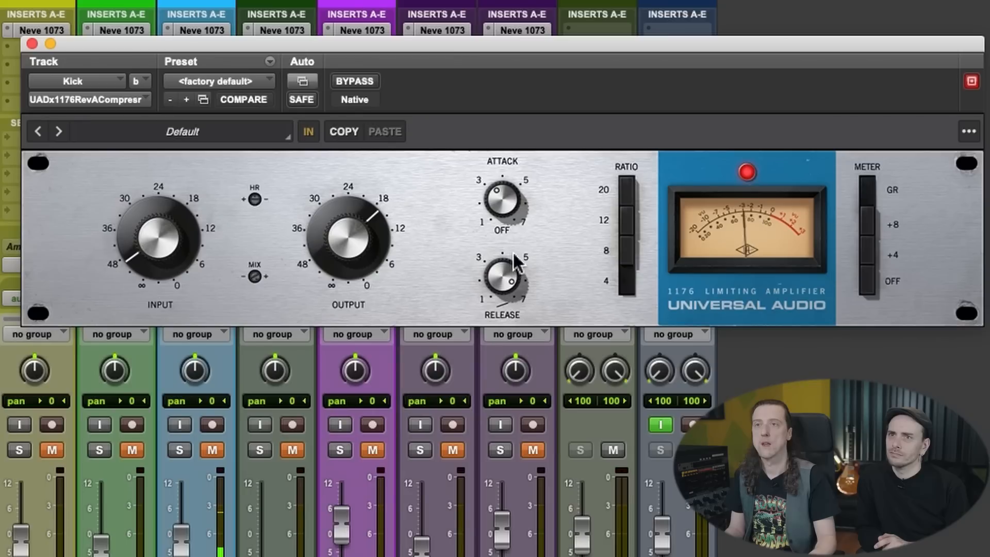
left_click_drag(513, 250, 506, 277)
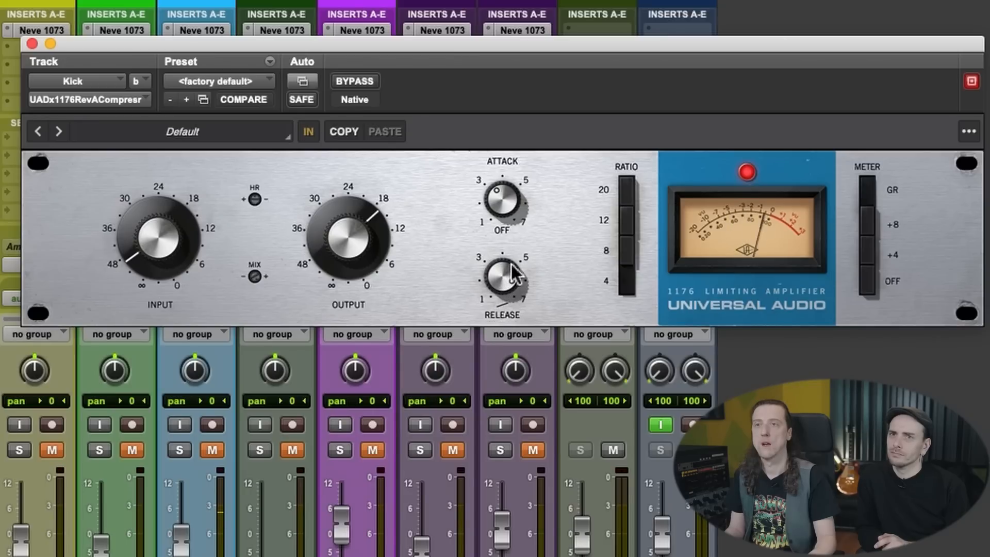
left_click_drag(171, 249, 174, 251)
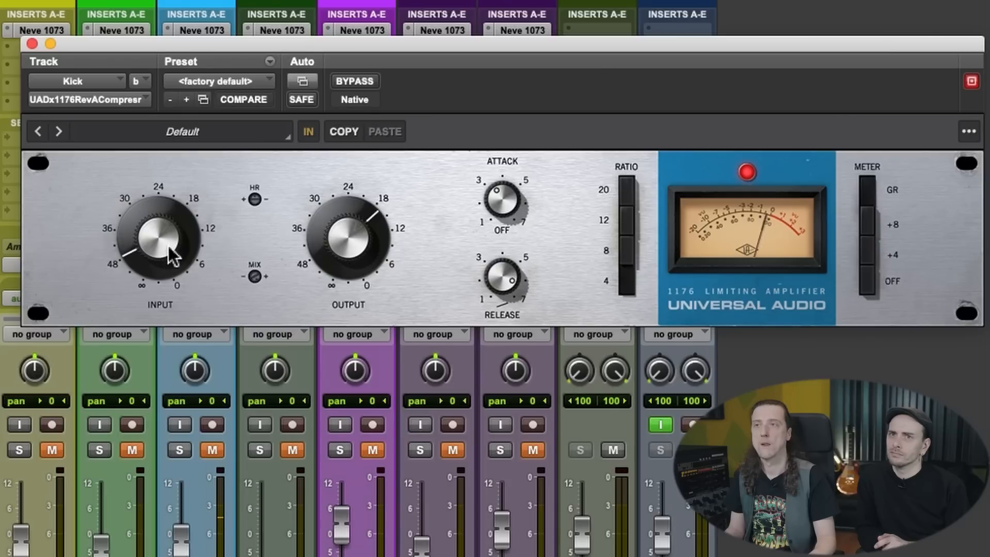
Step: Compare the Kick's 1176 Rev A against bypass, set its output to about 14 and try the ratio of 8
left_click(365, 81)
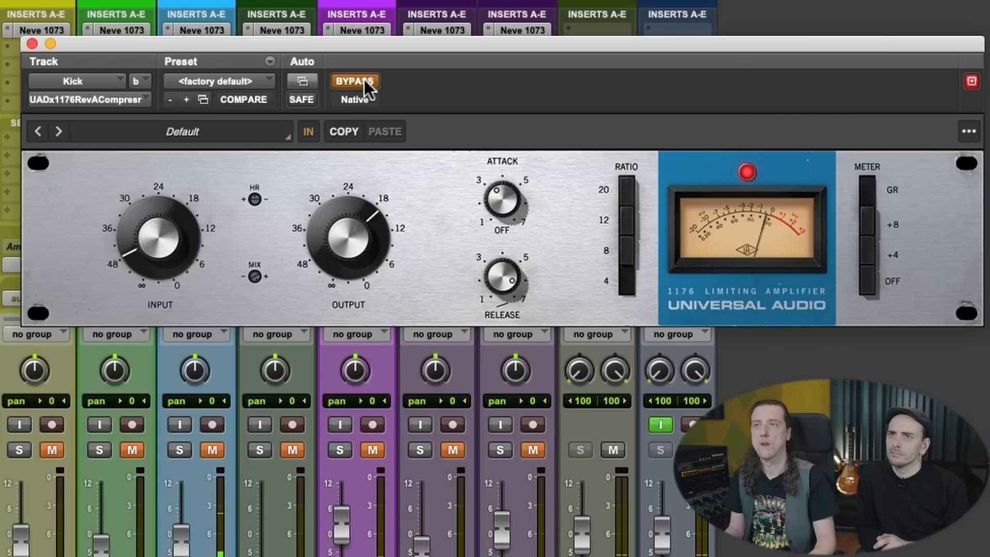
left_click(365, 82)
left_click_drag(349, 253, 349, 247)
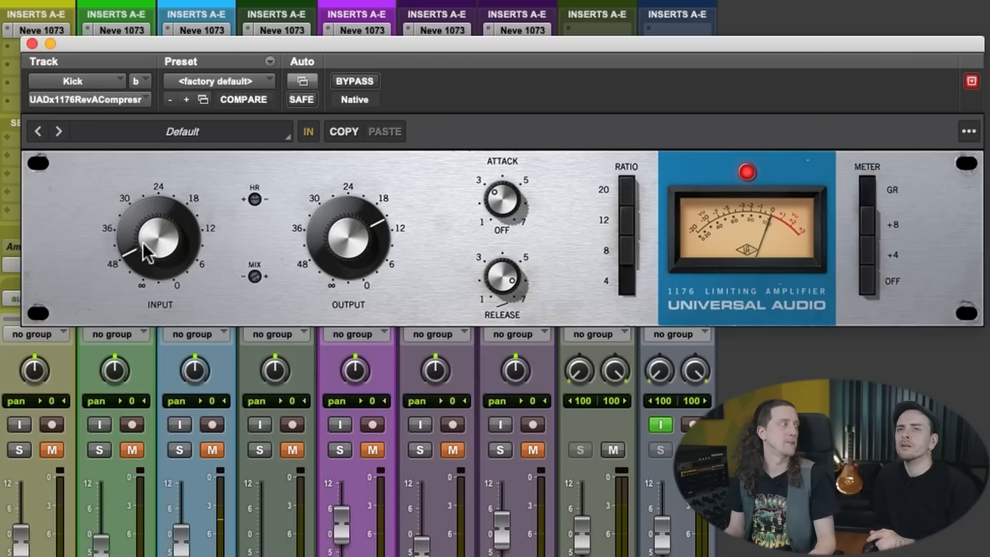
left_click(626, 255)
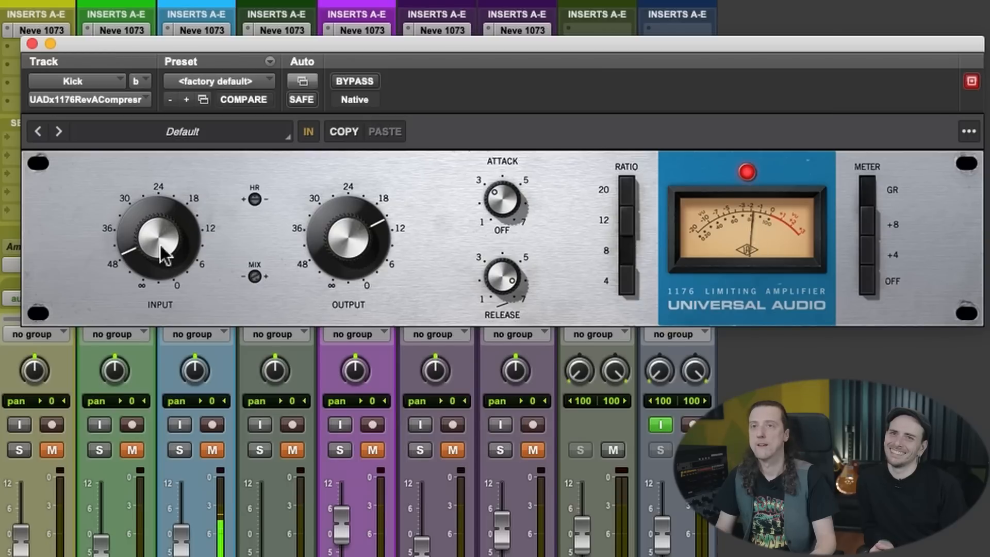
left_click(623, 259)
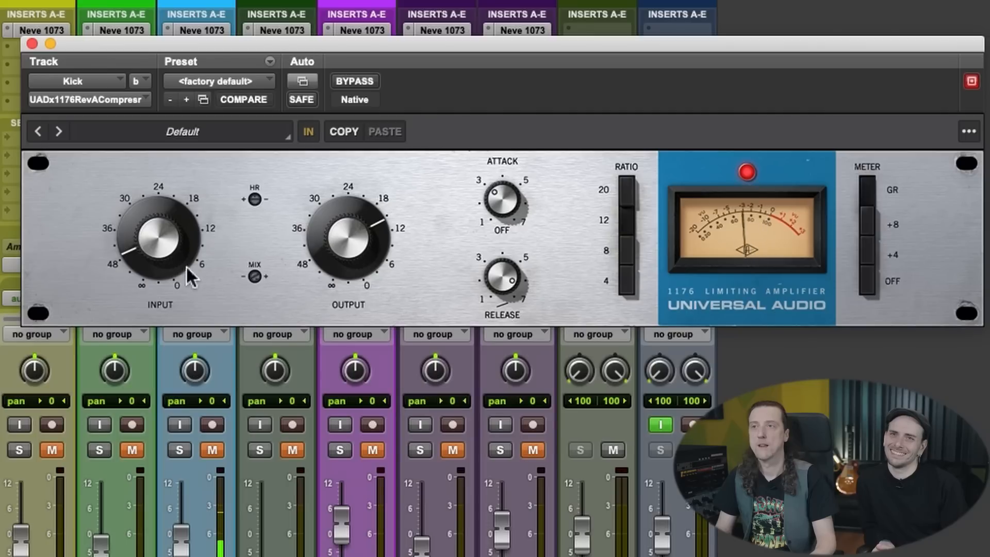
left_click(631, 257)
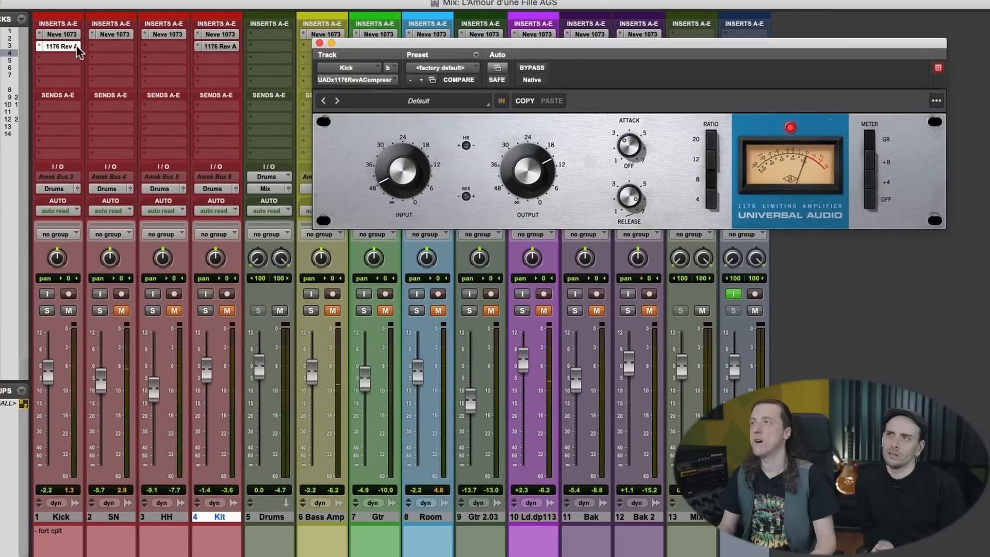
Step: Bypass the Kick's 1176 Rev A and insert the UADx 1176AE Compressor (mono) in its third insert slot
left_click(77, 46, "super")
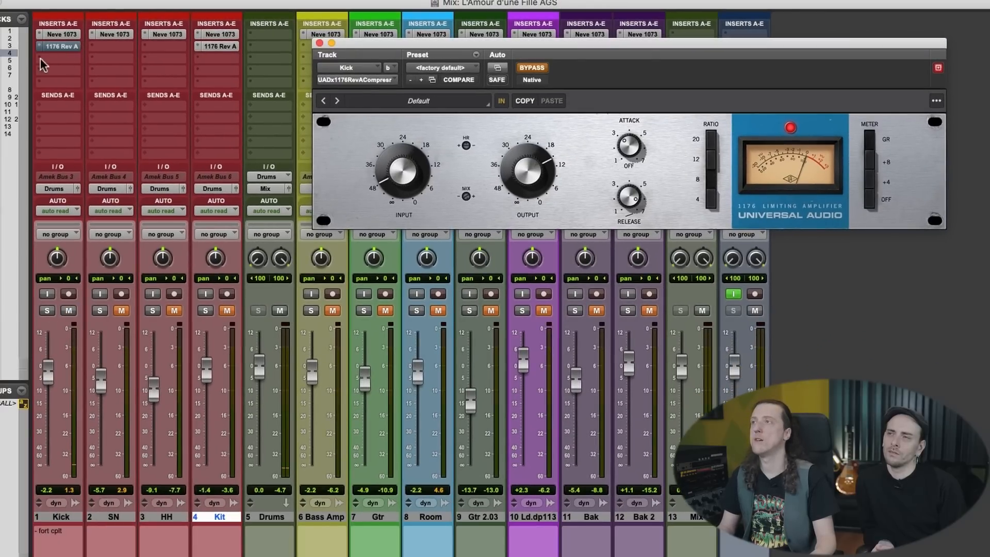
left_click(40, 58)
mouse_move(97, 58)
scroll(222, 263, "down", 5)
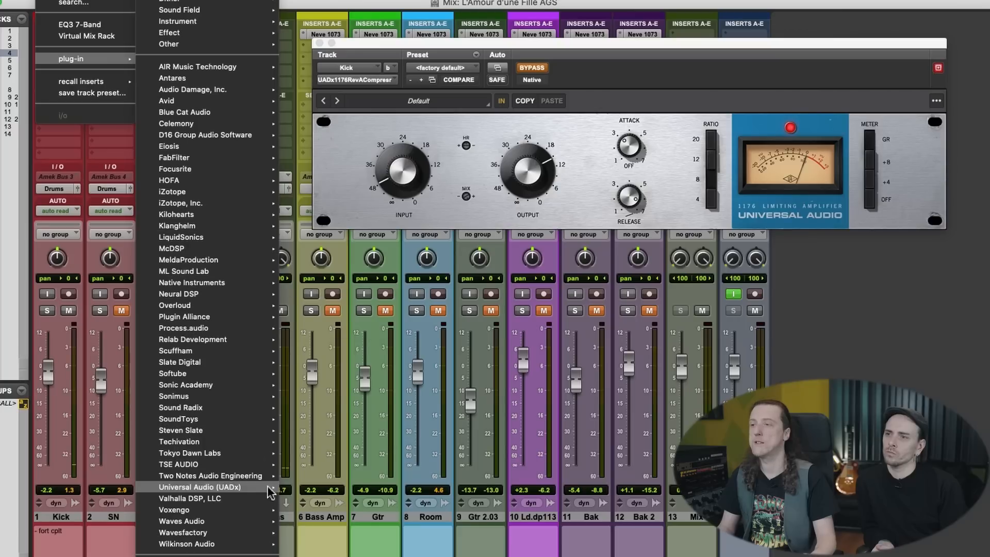
mouse_move(240, 546)
mouse_move(238, 487)
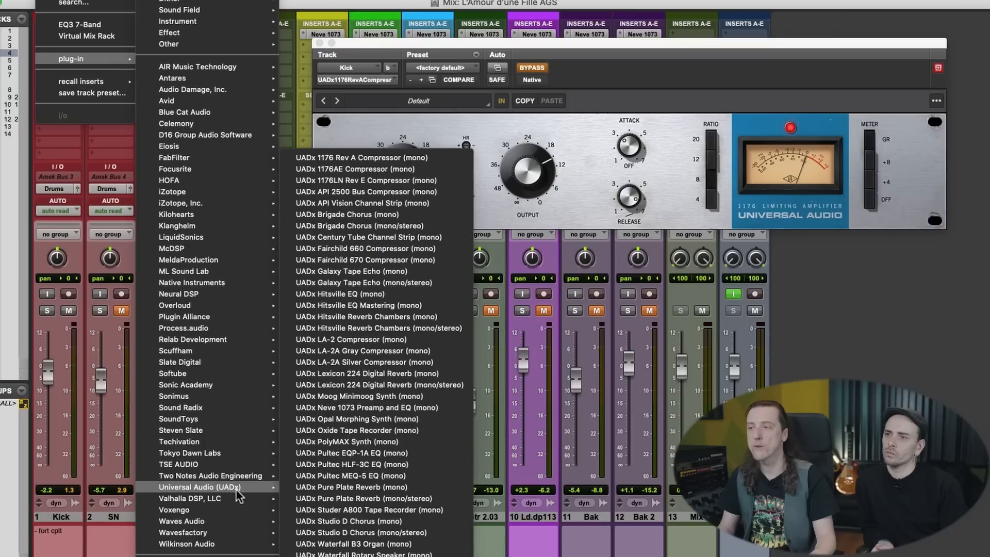
left_click(386, 173)
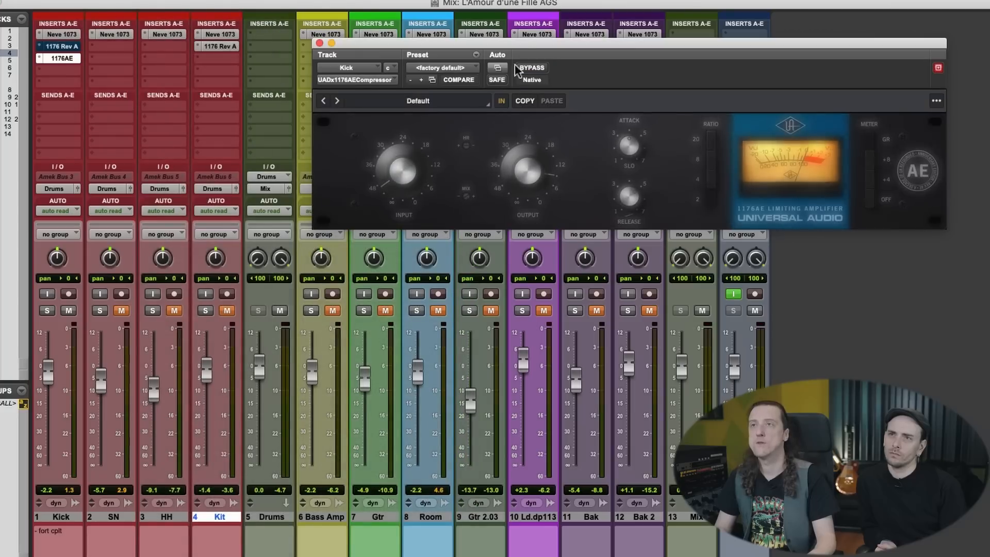
Step: Set the Kick's 1176AE to an input of about 45 and a ratio of 4, and adjust its attack and release
left_click_drag(518, 39, 502, 38)
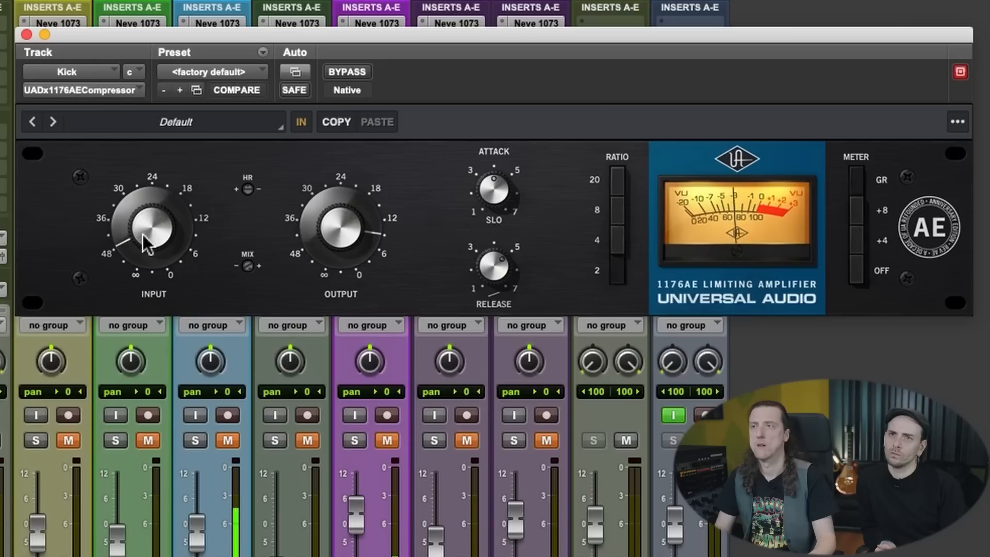
left_click_drag(143, 234, 143, 238)
left_click(618, 241)
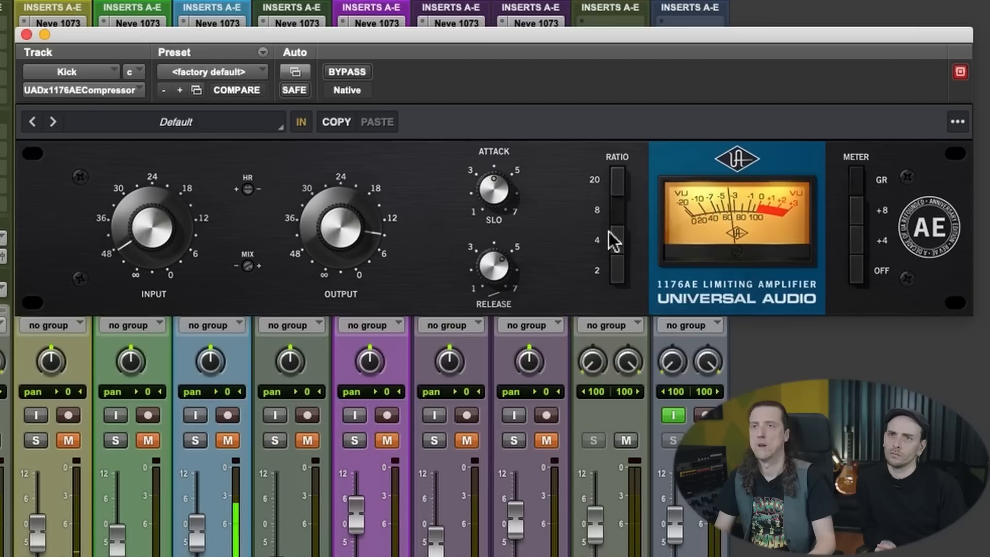
left_click(614, 242)
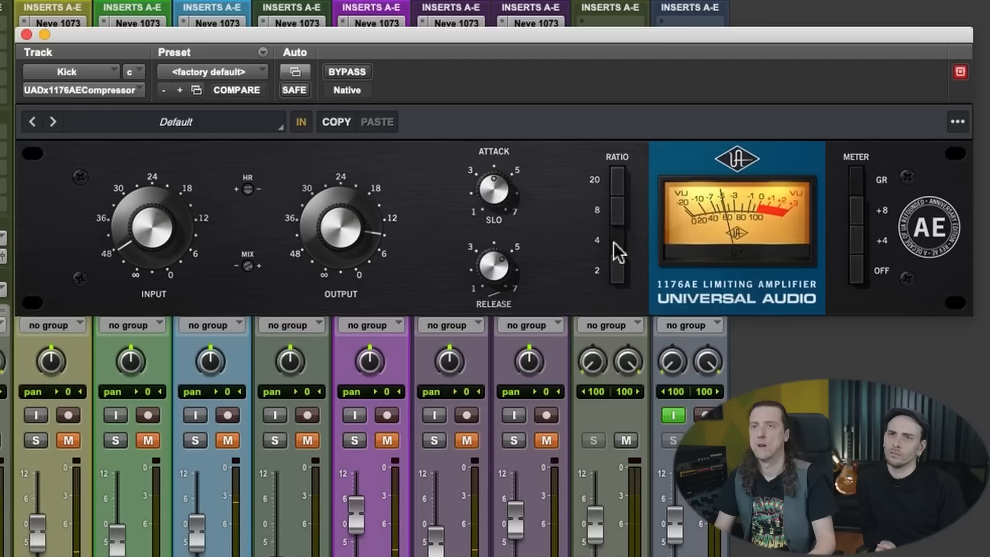
left_click_drag(489, 208, 489, 212)
left_click_drag(505, 257, 506, 244)
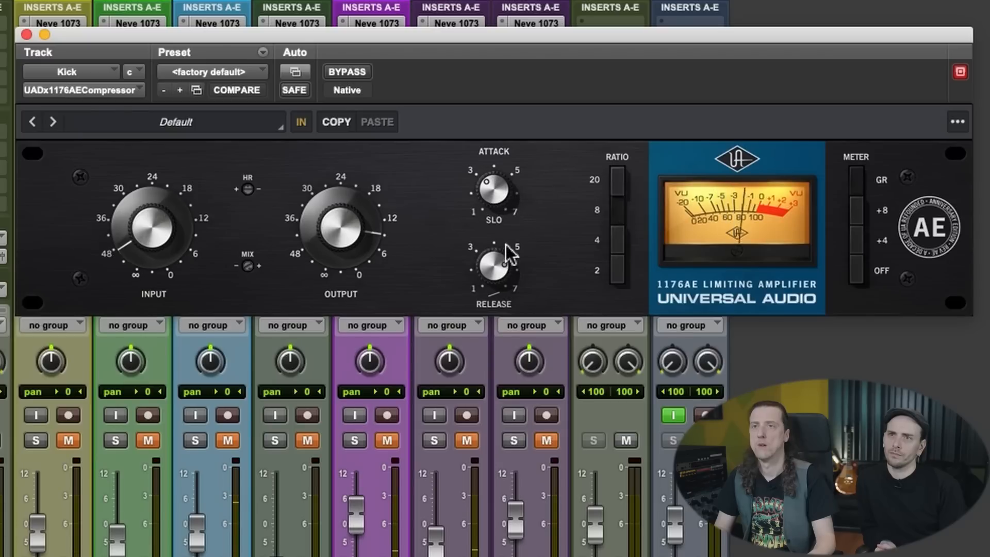
Step: Compare the Kick's 1176AE against bypass and against the 1176 Rev A by toggling the two inserts
left_click(363, 74)
left_click(363, 74)
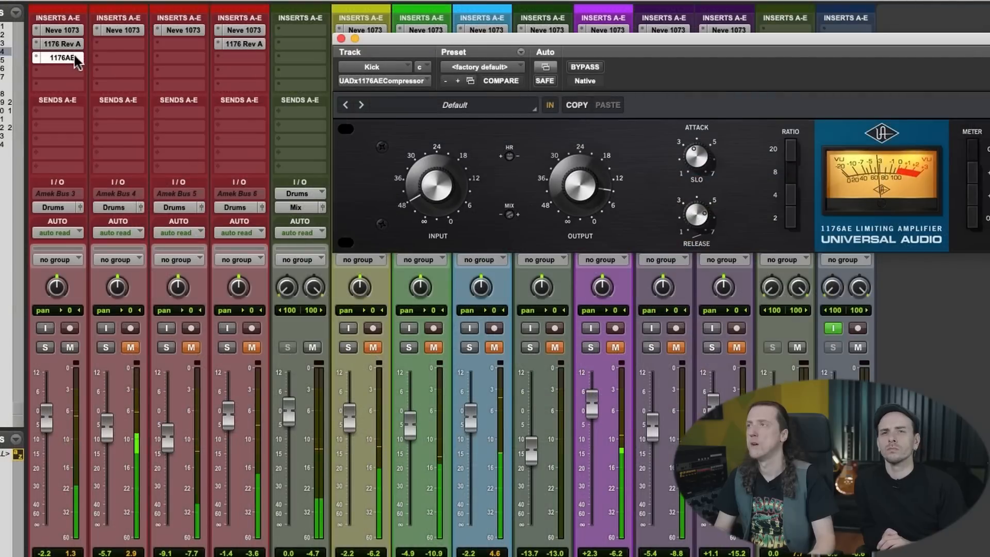
left_click(73, 58, "super")
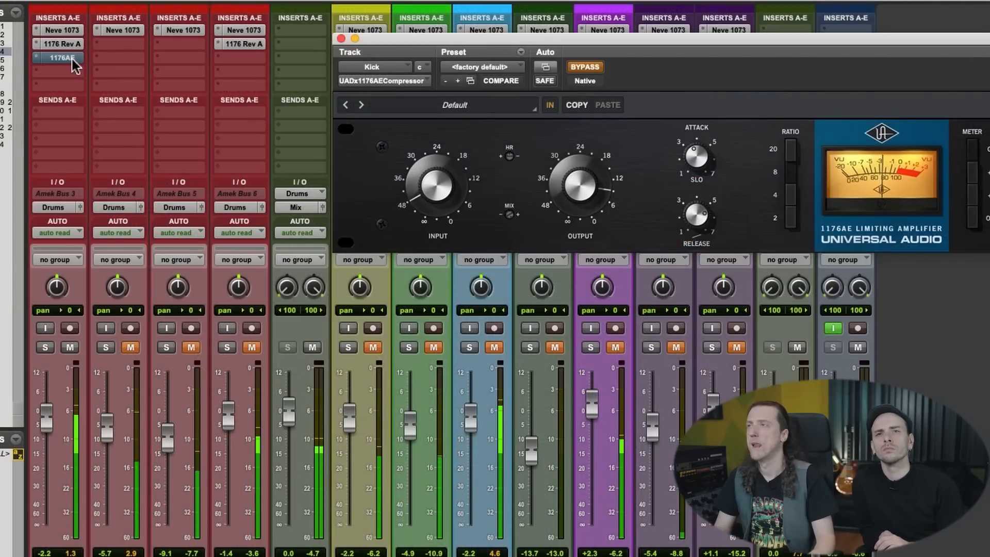
left_click(74, 45, "super")
left_click(70, 59, "super")
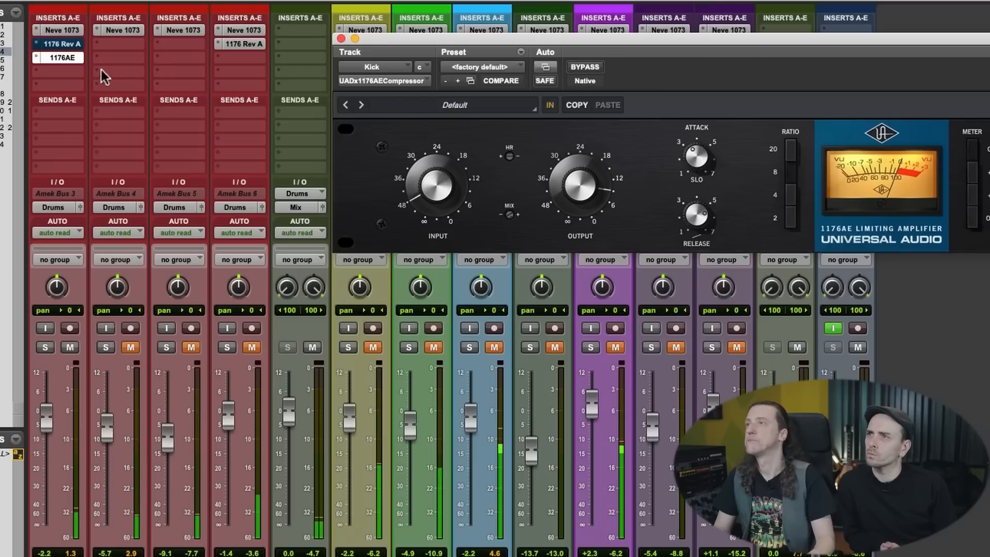
Step: Recheck the Kick's 1176 Rev A, remove it and keep the 1176AE in the second insert slot
left_click(74, 45)
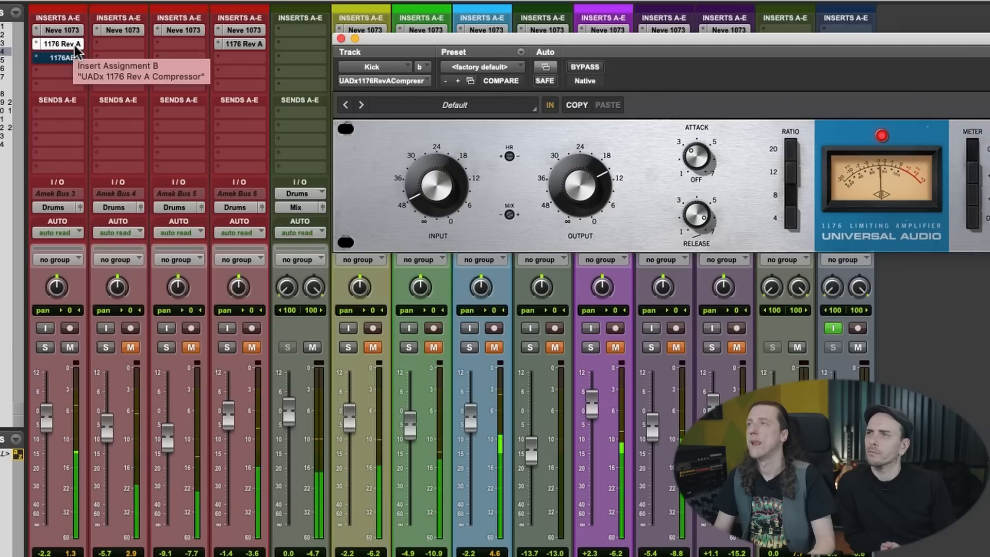
left_click(74, 45, "super")
left_click(72, 57)
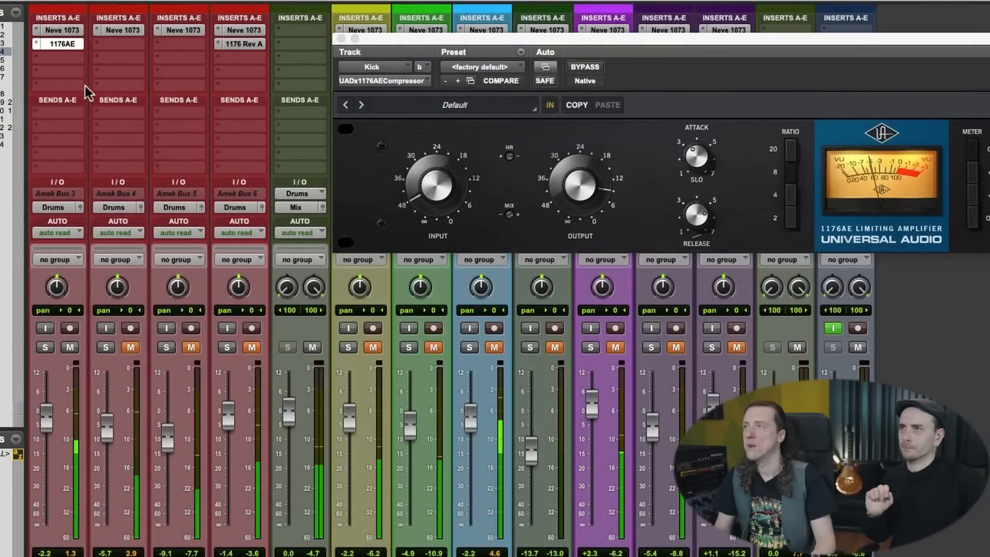
Step: Insert the UADx Pultec EQP-1A EQ (mono) in the Kick's third insert slot and reposition its window
left_click(72, 57)
mouse_move(113, 56)
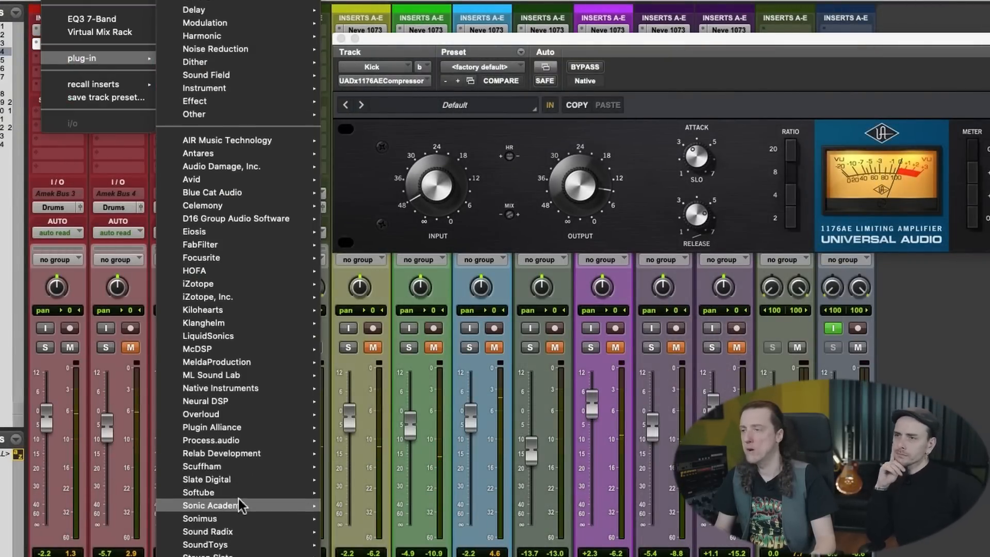
scroll(238, 499, "down", 3)
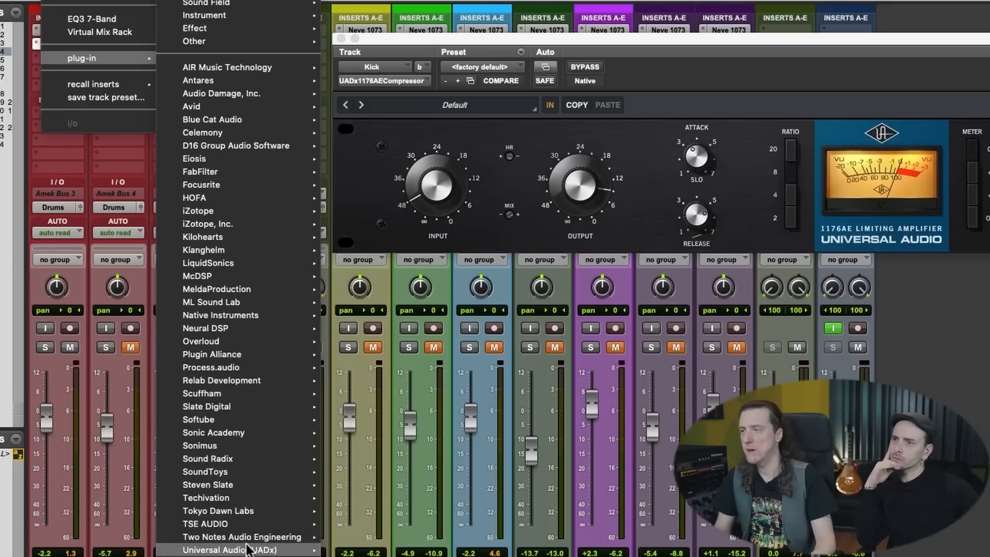
mouse_move(238, 550)
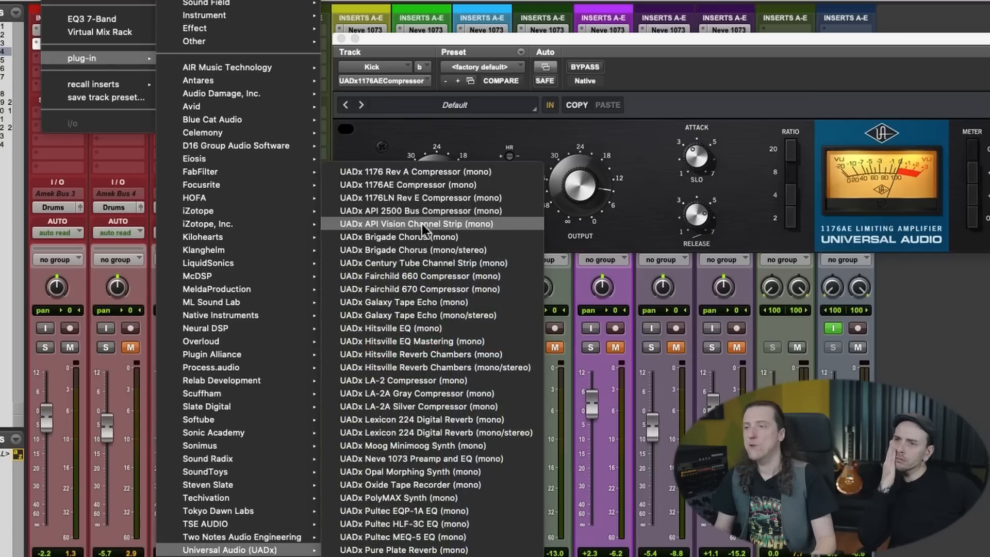
left_click(496, 518)
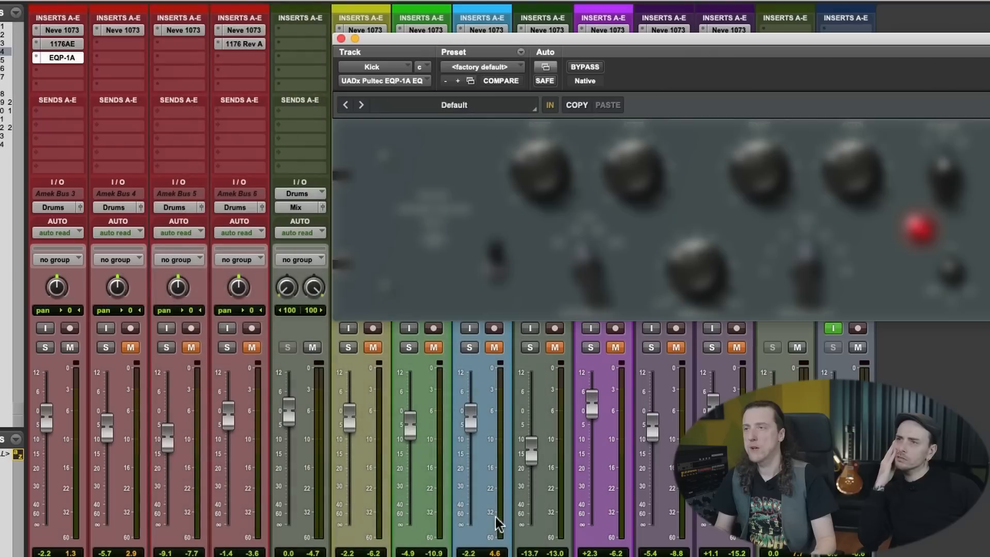
left_click_drag(610, 35, 534, 47)
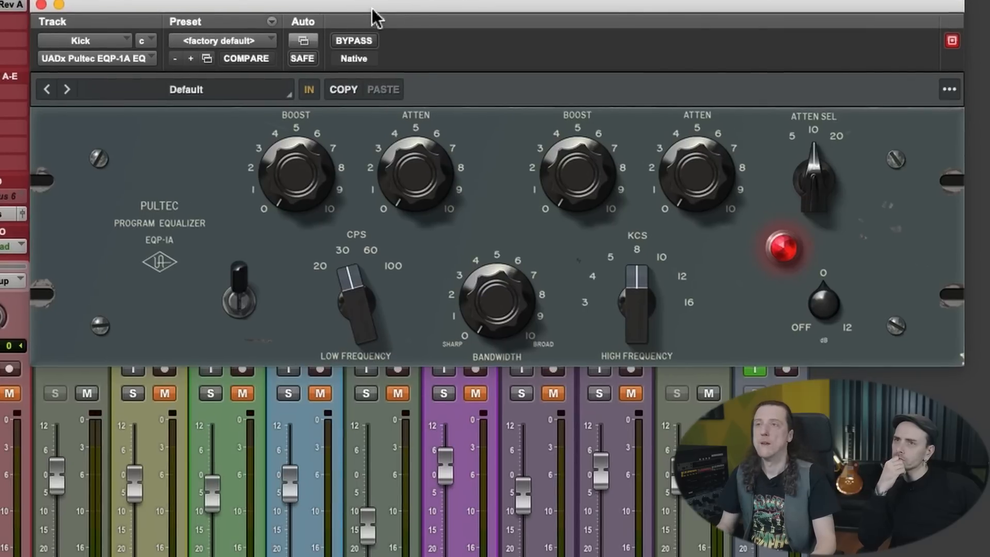
left_click_drag(373, 8, 373, 10)
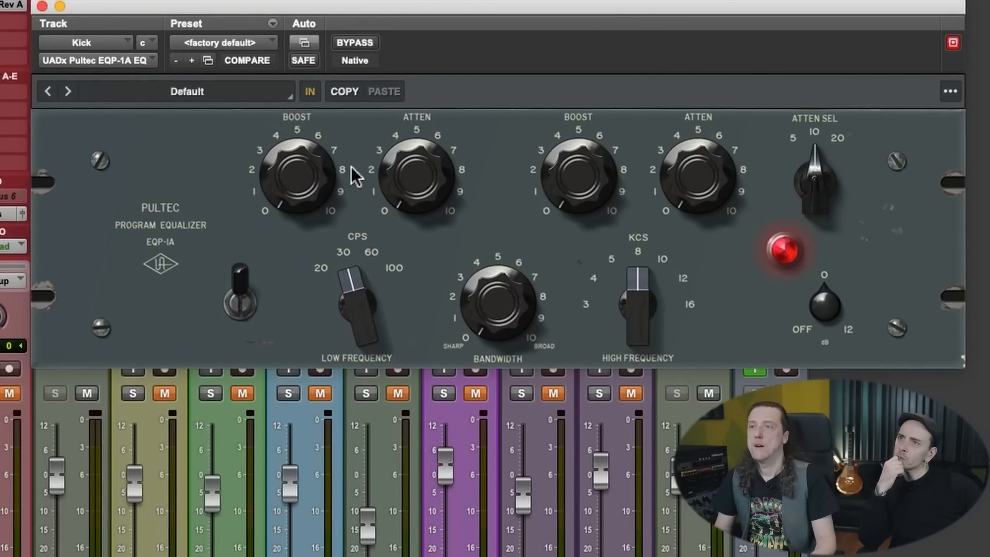
Step: Set the Kick's Pultec low frequency to 60 CPS, with low attenuation at about 4 and low boost at about 2.5
left_click_drag(490, 305, 513, 209)
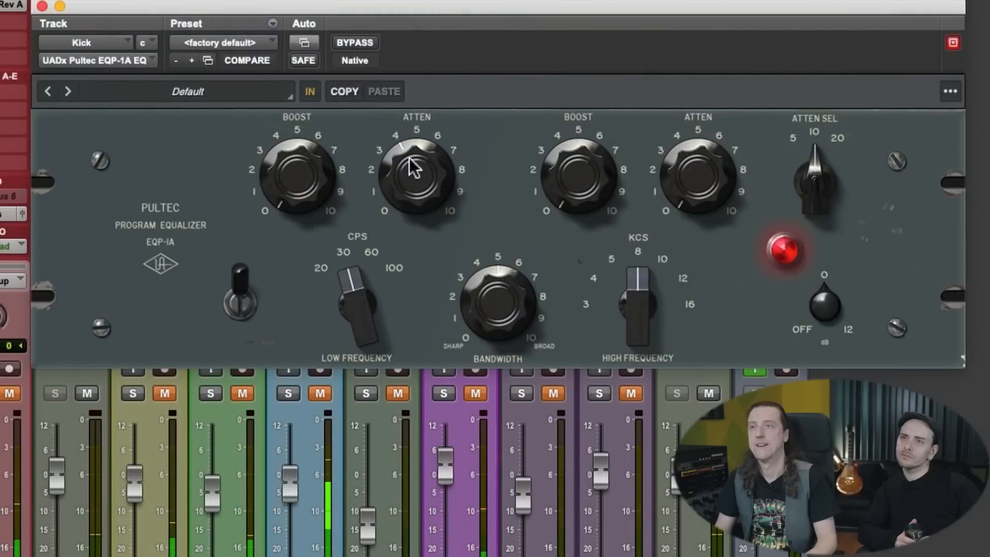
left_click_drag(410, 159, 413, 150)
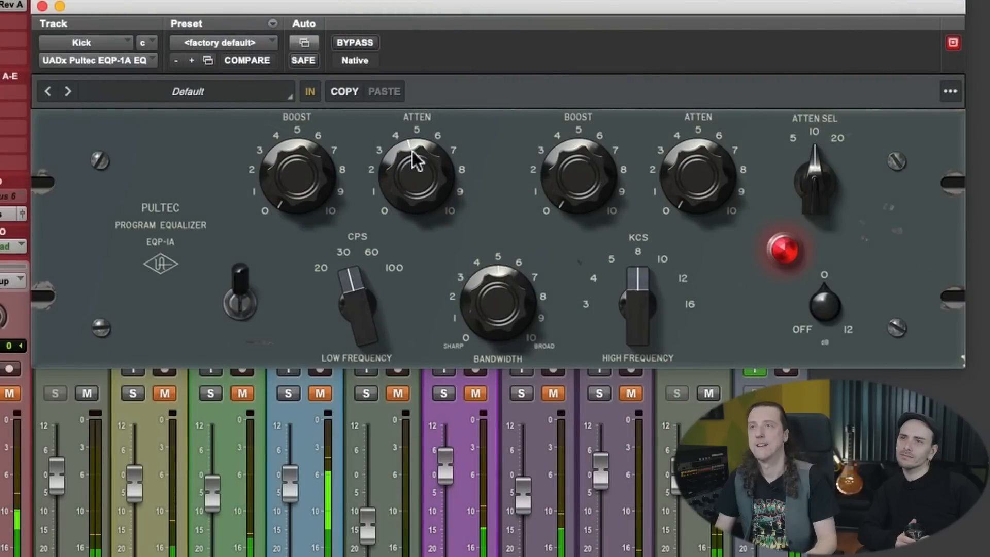
left_click(372, 255)
left_click_drag(362, 275, 378, 234)
left_click_drag(373, 273, 365, 309)
mouse_move(398, 170)
left_mouse_down()
mouse_move(395, 183)
mouse_move(405, 185)
left_mouse_up()
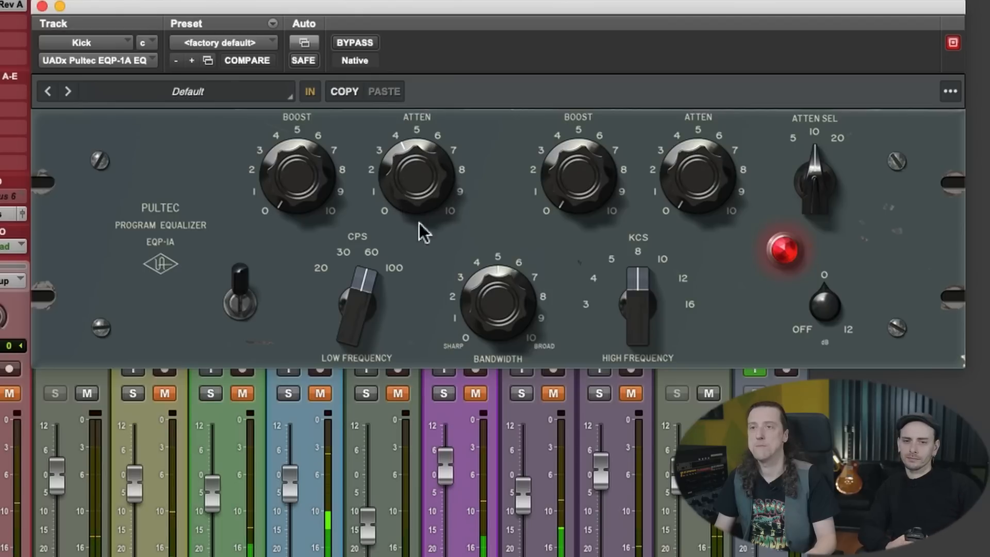
left_click_drag(287, 196, 289, 143)
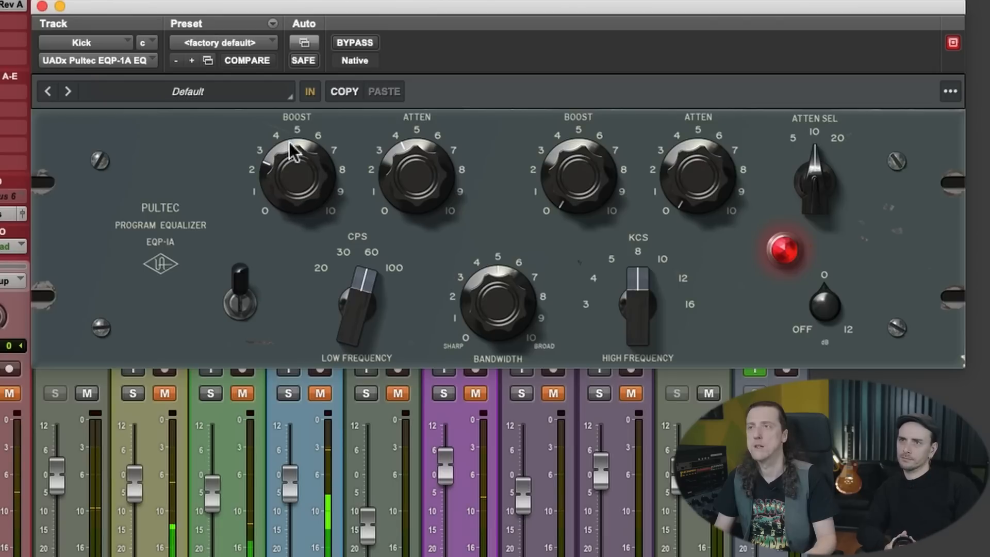
left_click(238, 314)
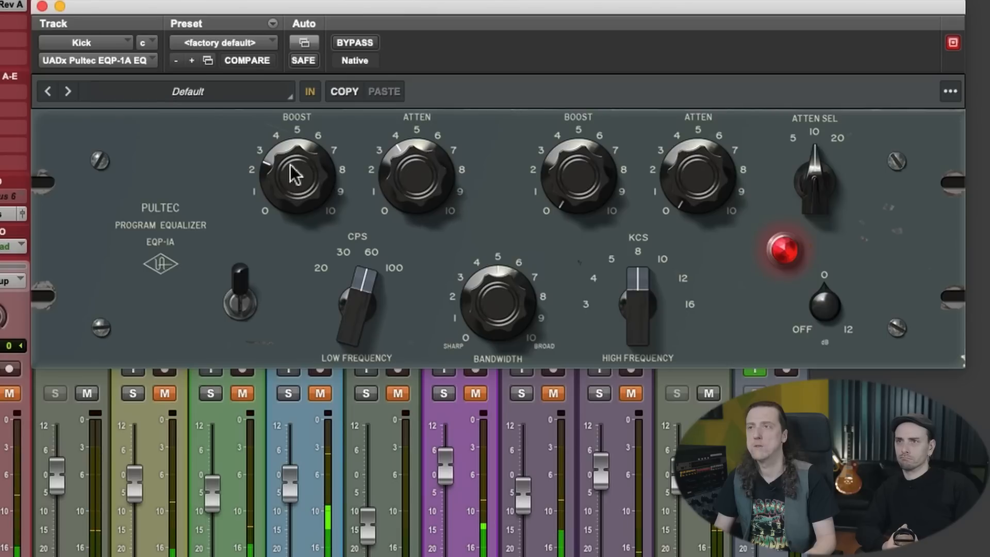
Step: Compare the Kick's Pultec EQ against bypass and trim its low attenuation to about 3
left_click(352, 44)
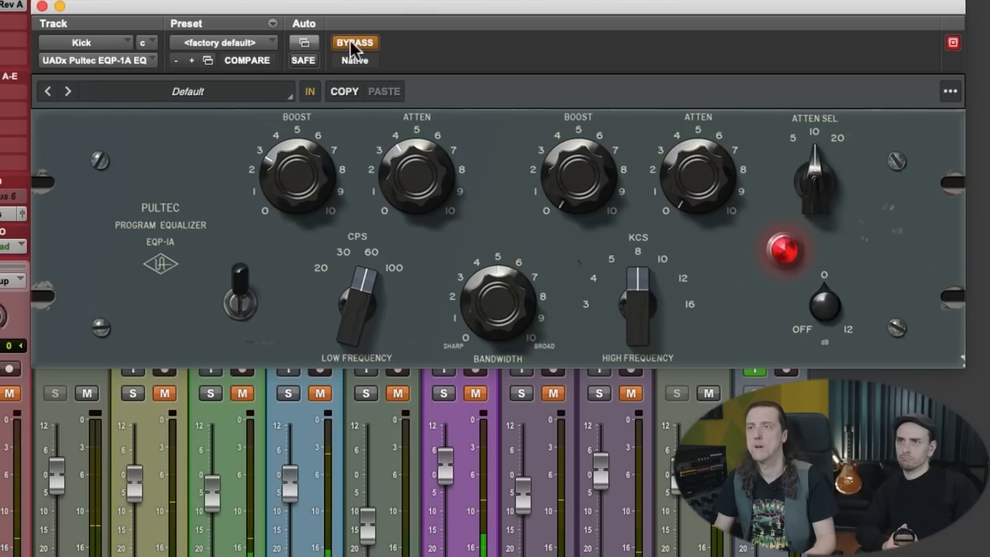
left_click(354, 44)
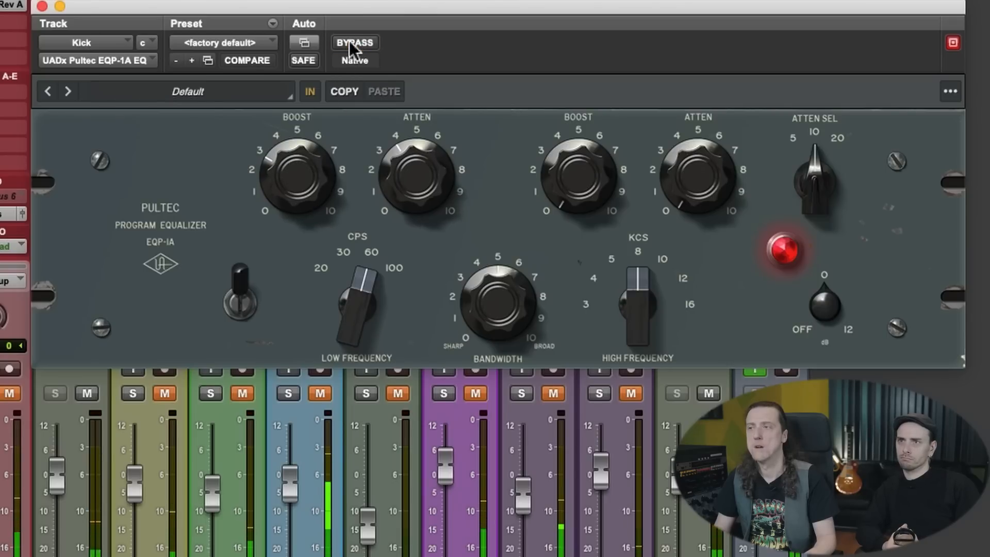
left_click_drag(401, 161, 395, 163)
left_click(366, 43)
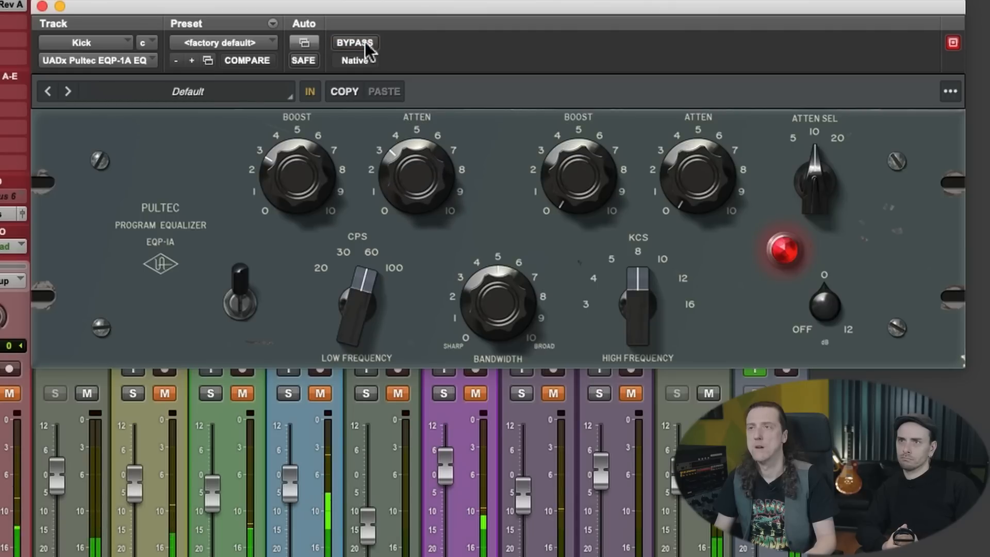
Step: Stop playback, mute the Kick and unmute SN, and restart playback
key("space")
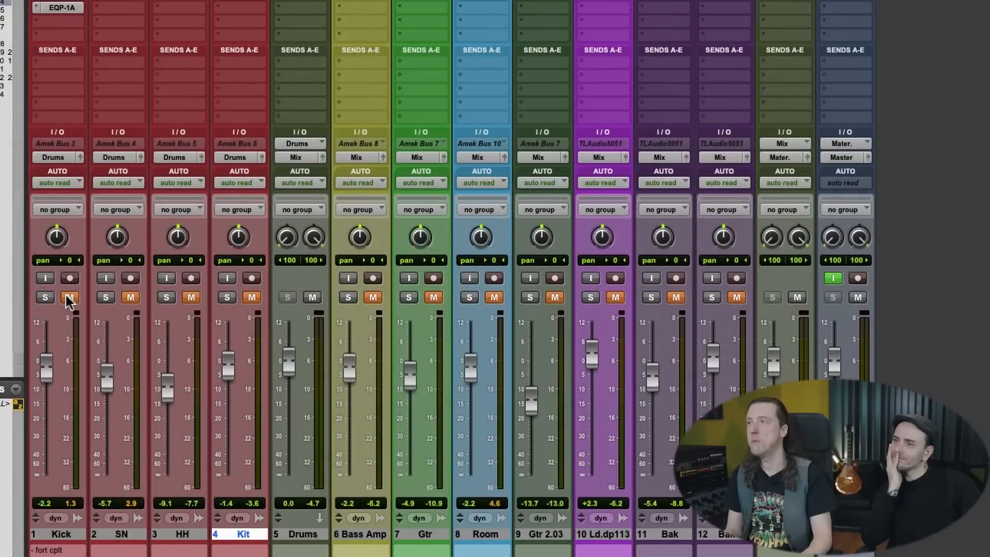
left_click(69, 298)
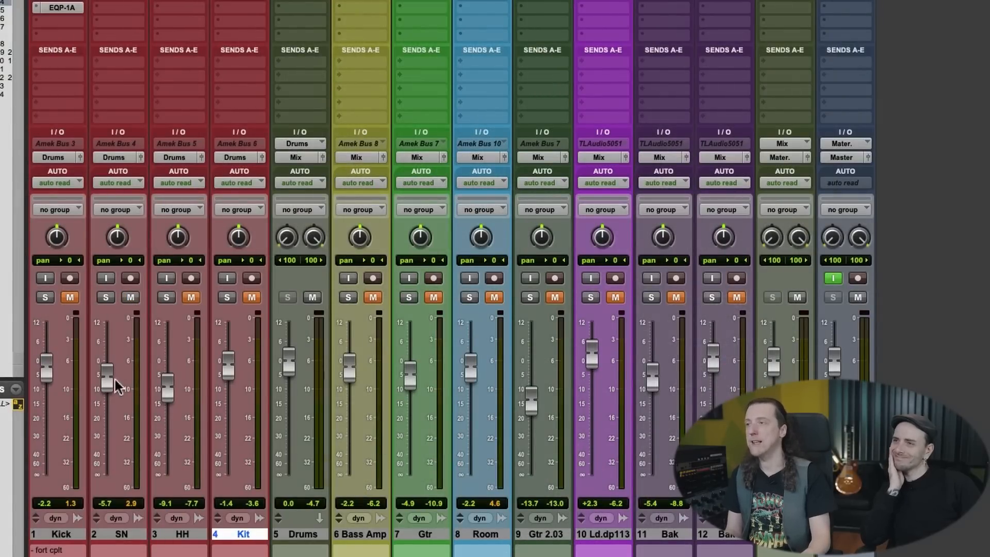
key("space")
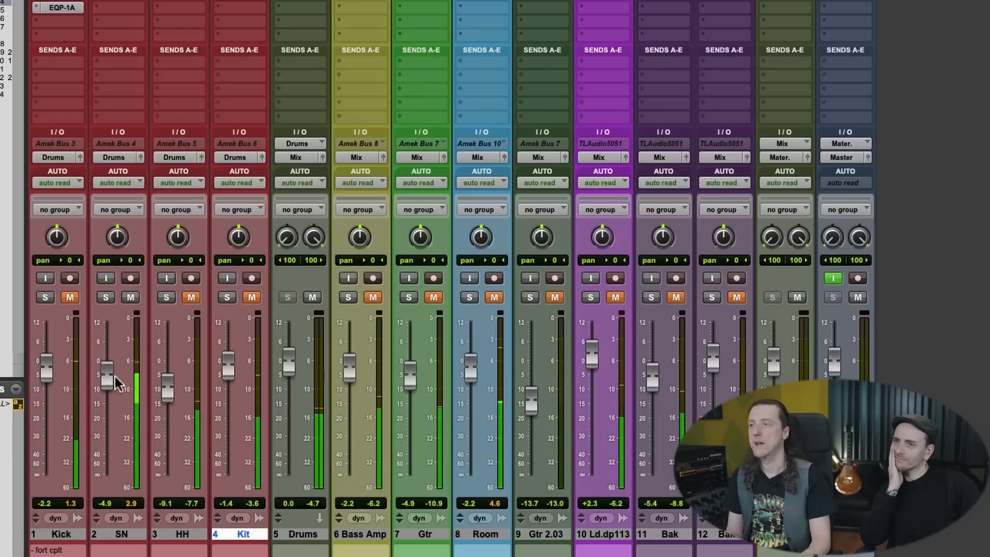
Step: Set the SN fader to -4.9 dB and the high-pass filter of its Neve 1073 to 80 Hz
left_click_drag(116, 376, 116, 382)
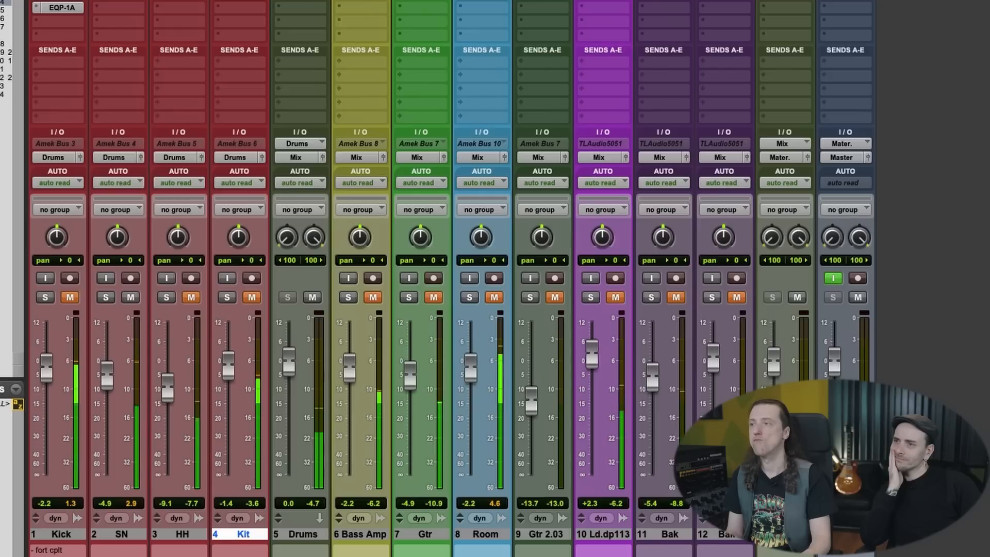
left_click(118, 2)
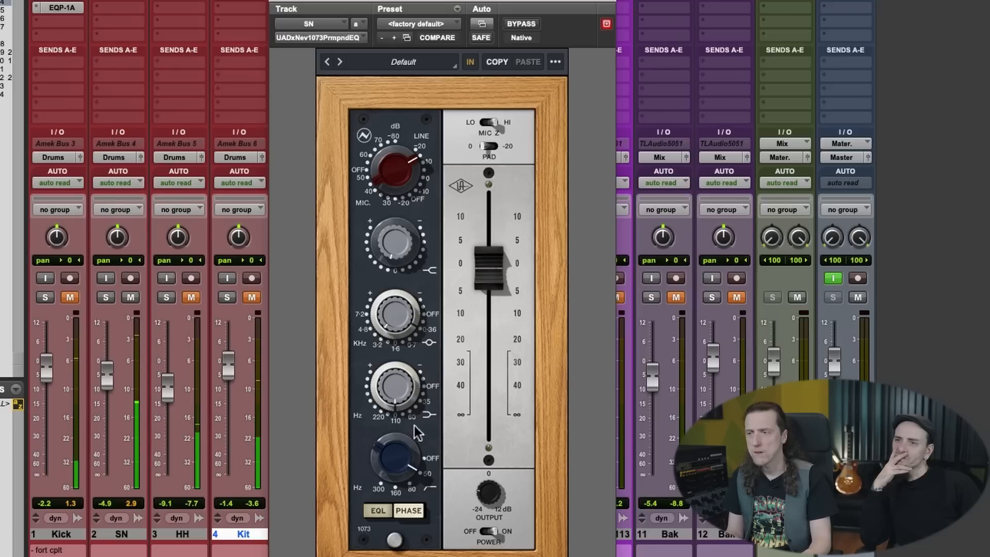
left_click_drag(397, 459, 405, 442)
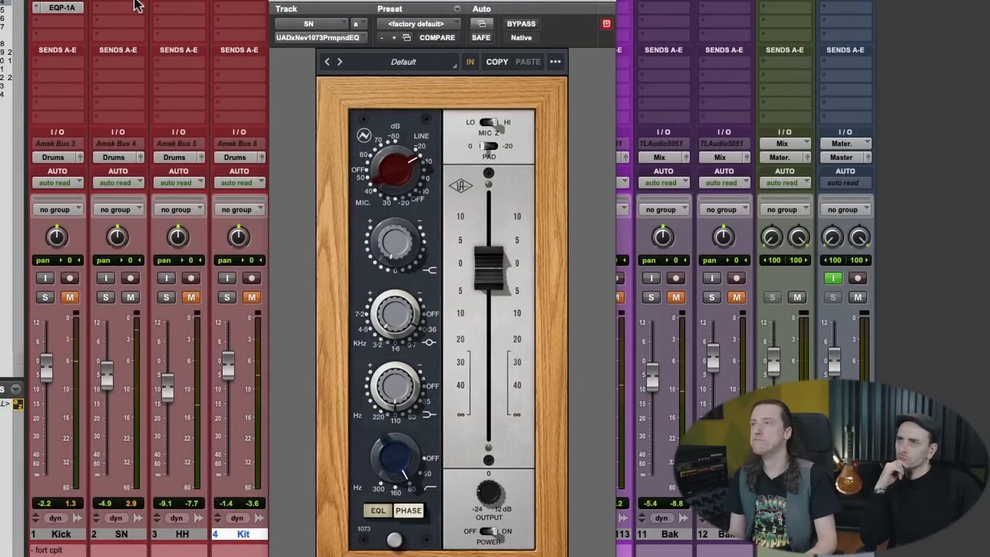
Step: Insert the UADx API Vision Channel Strip (mono) in SN's second insert slot and reposition its window
left_click(136, 5)
scroll(324, 435, "down", 5)
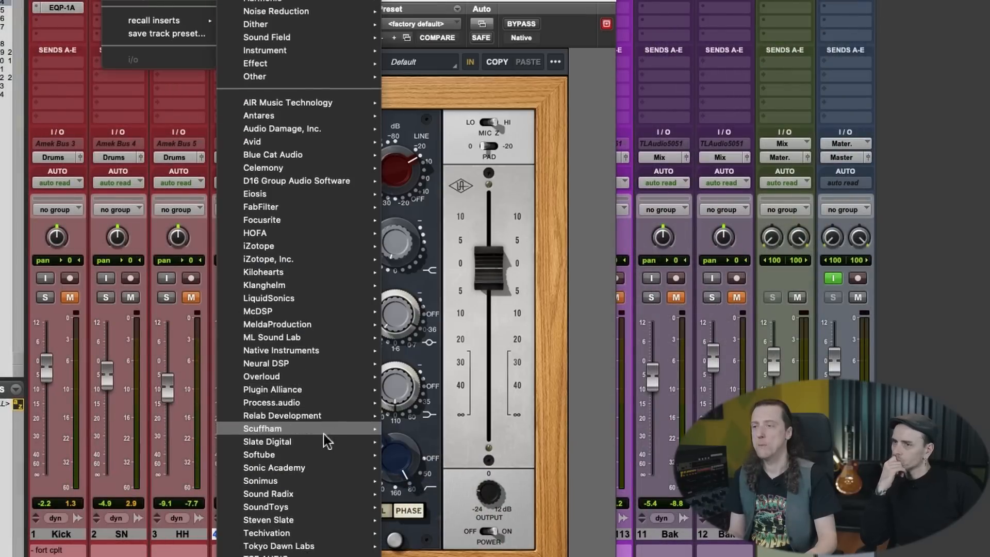
mouse_move(307, 500)
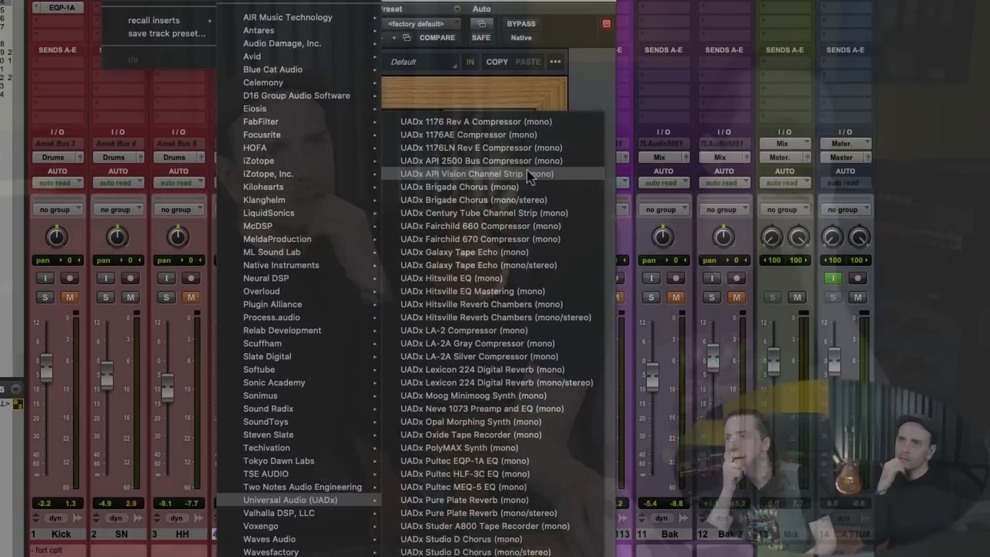
left_click(527, 169)
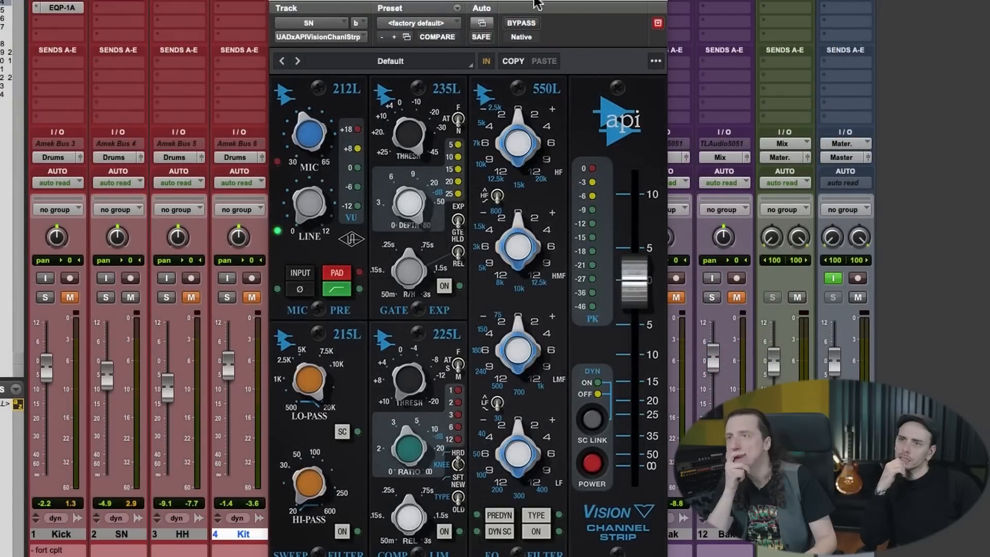
left_click_drag(535, 7, 562, 0)
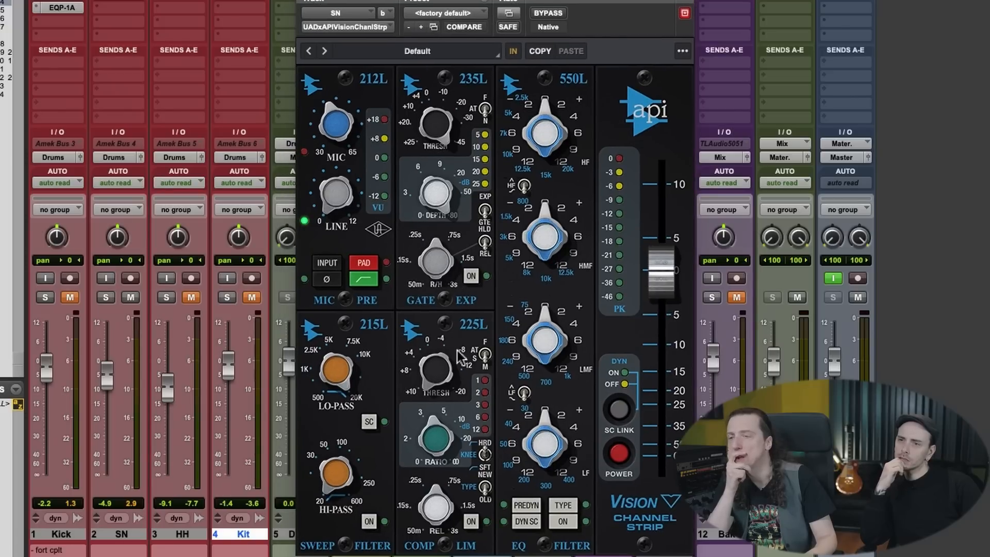
Step: Enable the compressor of SN's API Vision strip, set its threshold to about -3, adjust attack and release, and compare it on and off
left_click(471, 521)
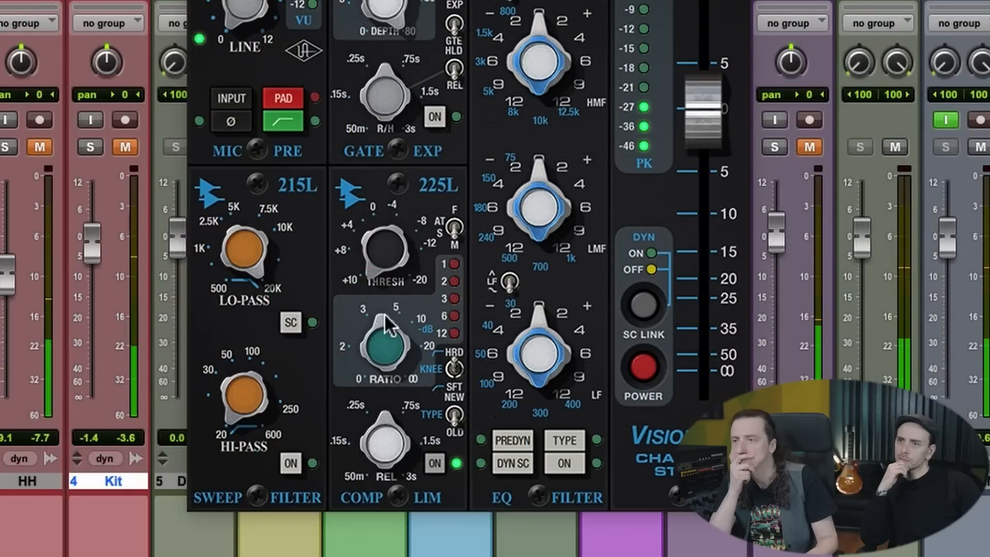
left_click_drag(373, 250, 433, 113)
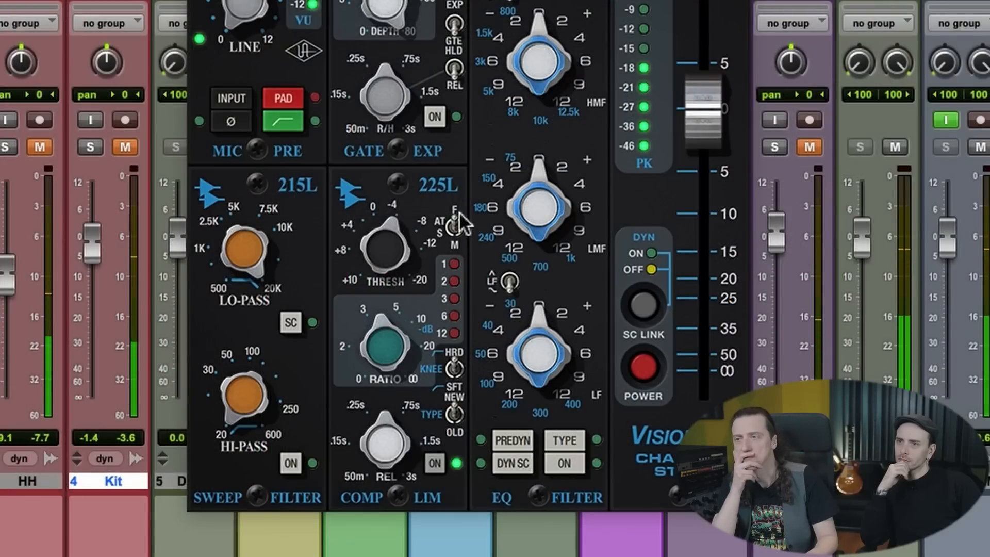
left_click(458, 236)
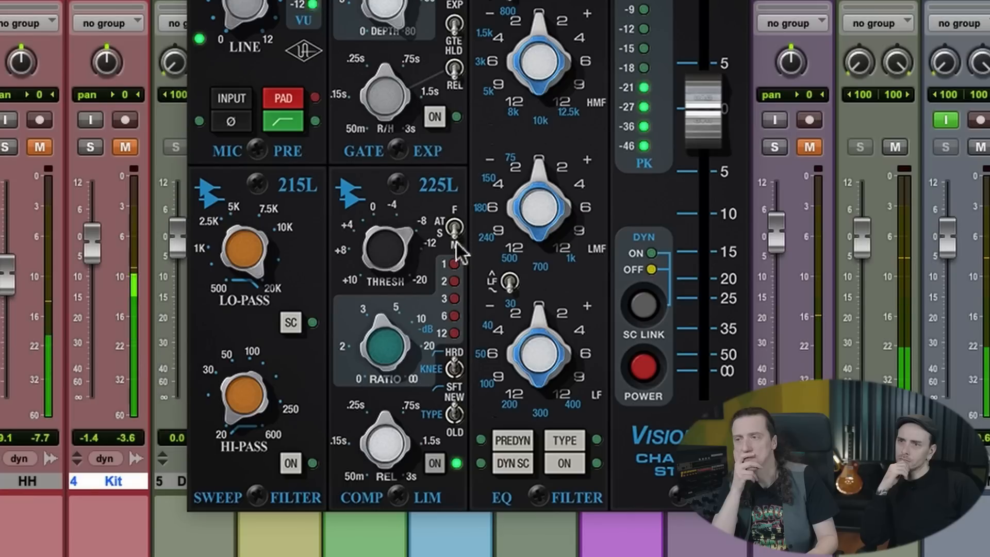
left_click_drag(412, 256, 396, 265)
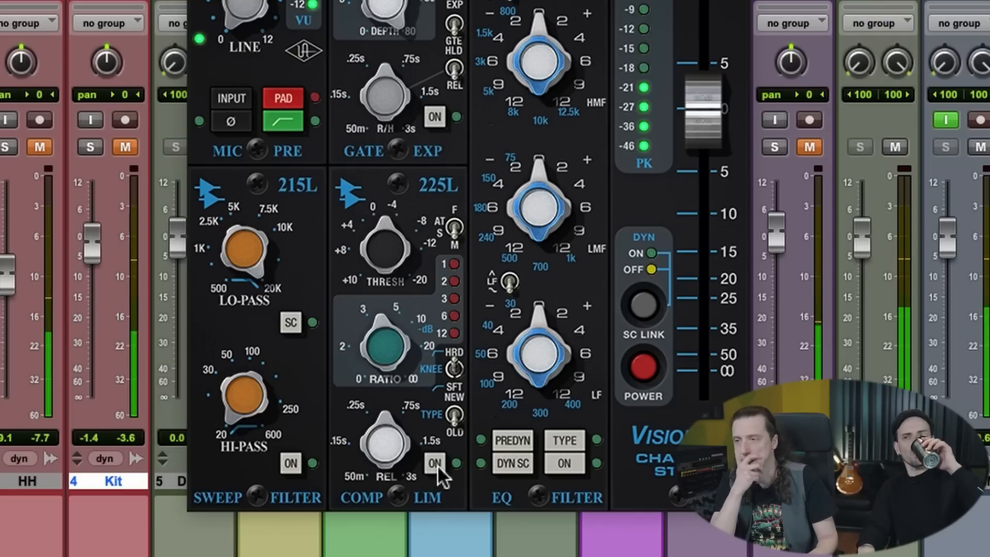
left_click(437, 465)
left_click_drag(384, 442, 381, 443)
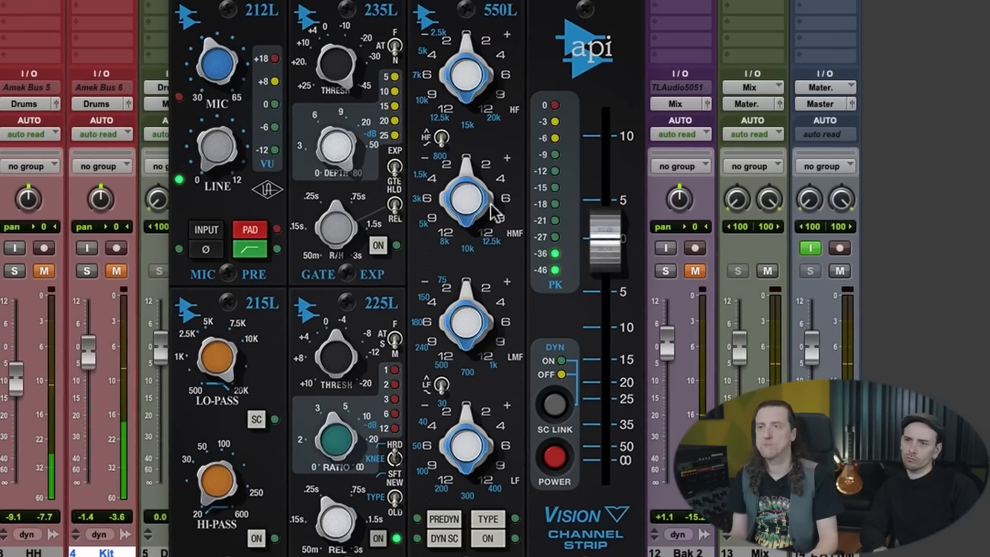
Step: Enable the EQ of SN's API Vision strip, boosting the high-mid band by about 4 dB and lowering its frequency
left_click_drag(469, 194, 486, 155)
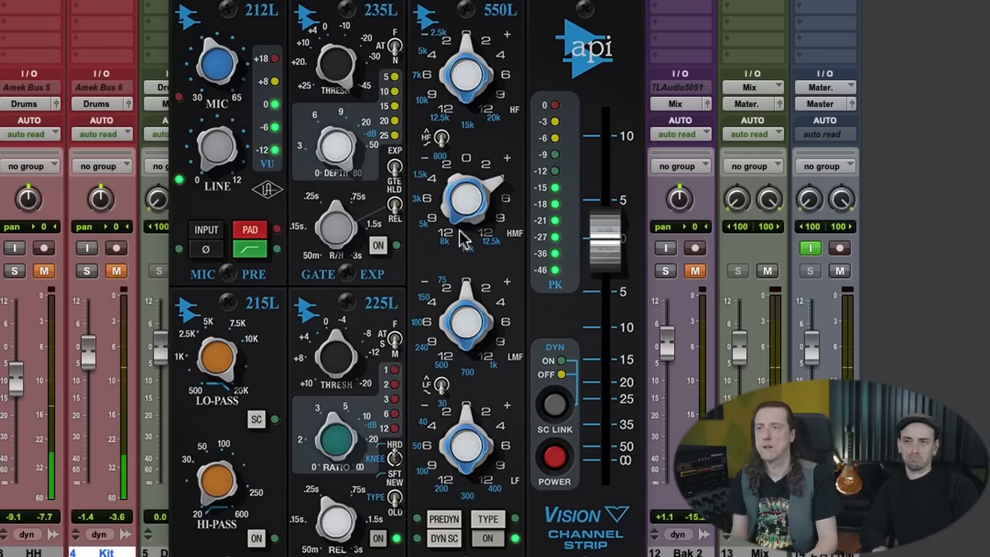
mouse_move(497, 185)
left_mouse_down()
mouse_move(492, 214)
mouse_move(496, 181)
left_mouse_up()
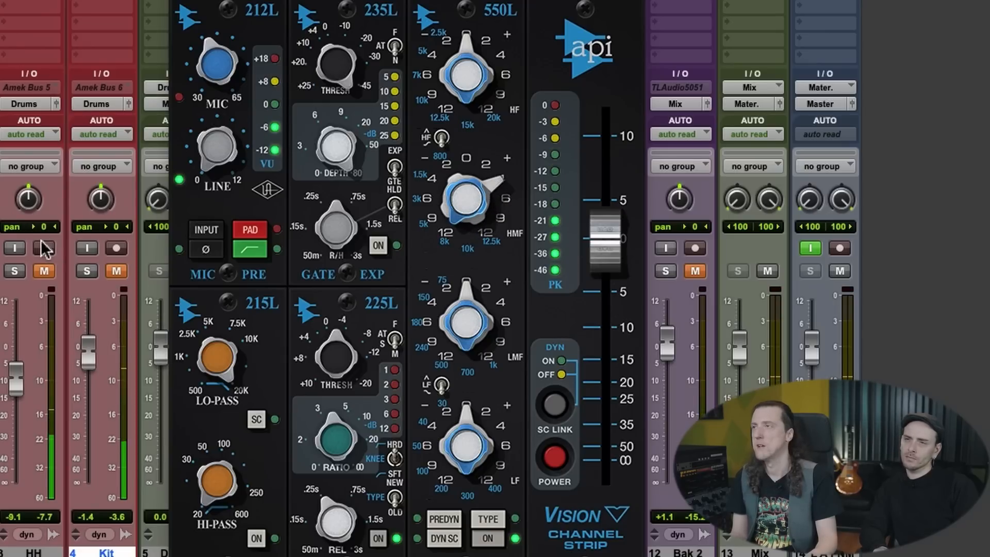
mouse_move(492, 187)
left_mouse_down()
mouse_move(490, 205)
mouse_move(488, 186)
left_mouse_up()
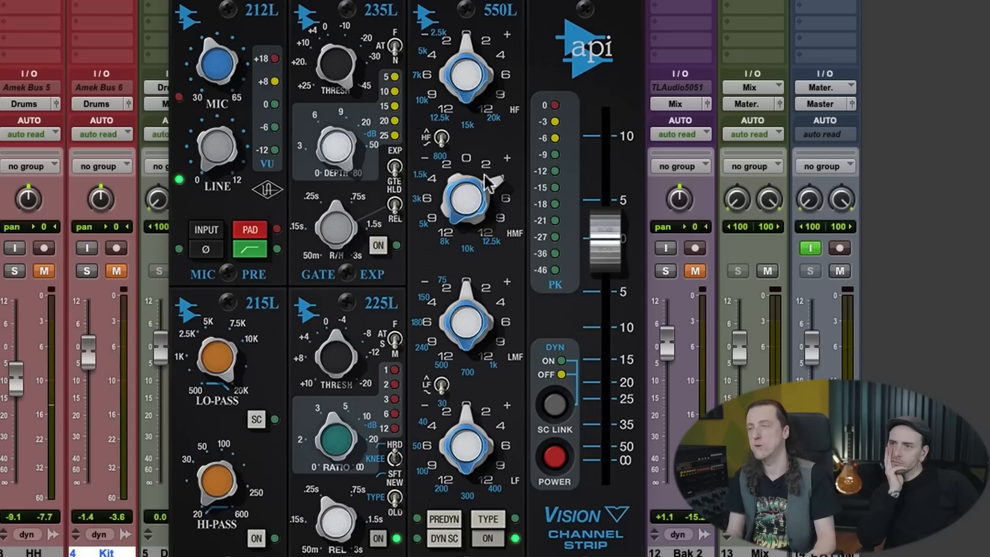
Step: Mute SN and unmute HH, and move the playback start to about 12:53 in the Edit window
left_click(175, 1)
left_click(50, 271)
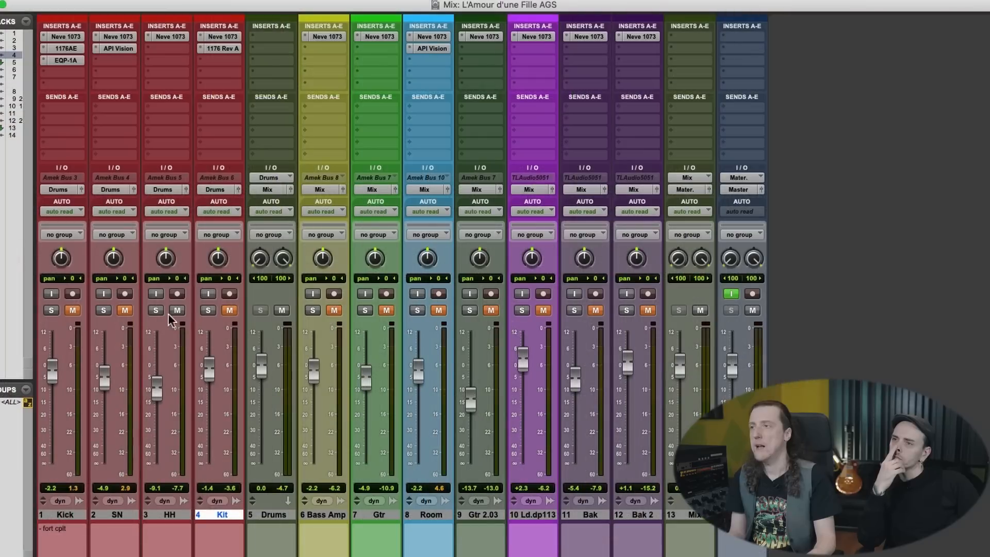
key("super+equal")
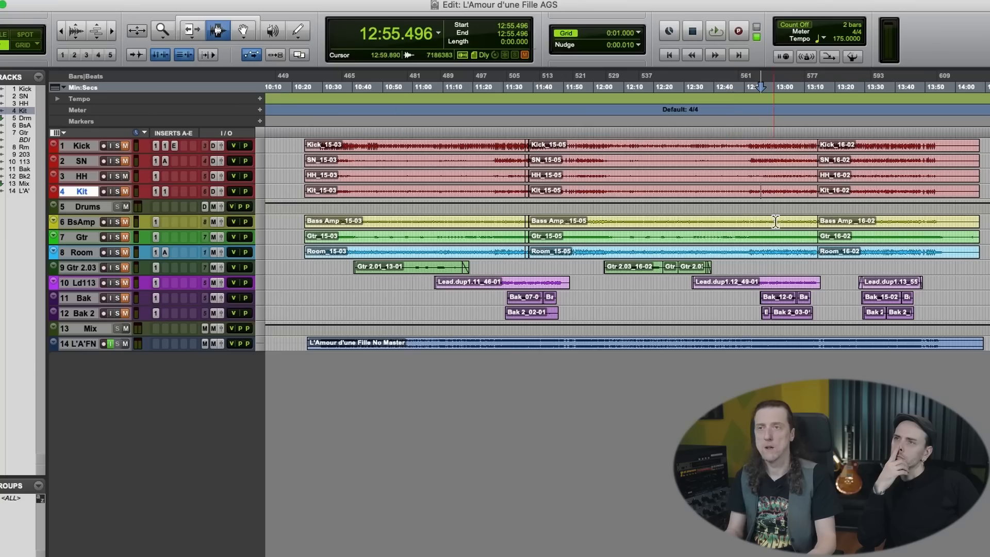
scroll(752, 213, "right", 3)
left_click(680, 194)
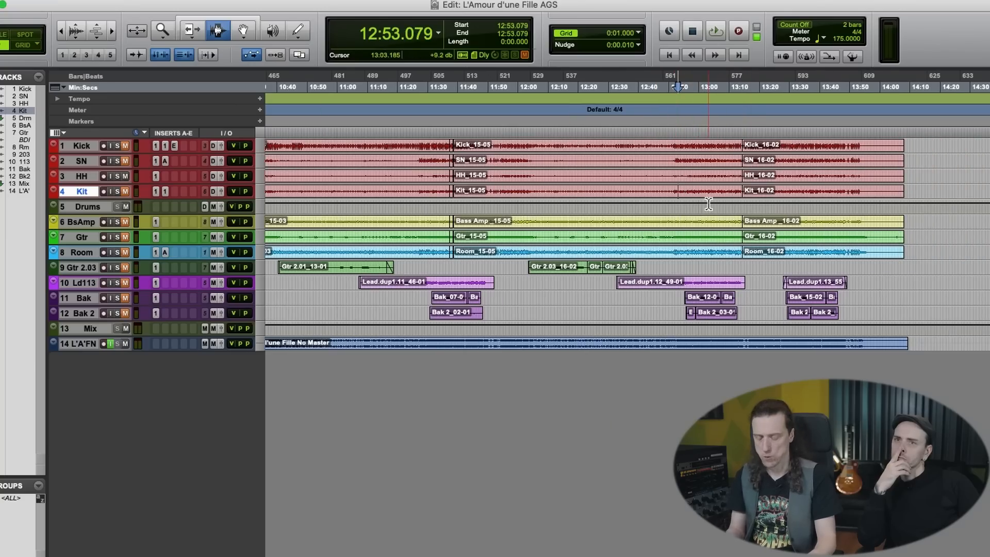
Step: Lower the output fader of SN's API Vision strip slightly below 0 and close the plug-in window
key("super+equal")
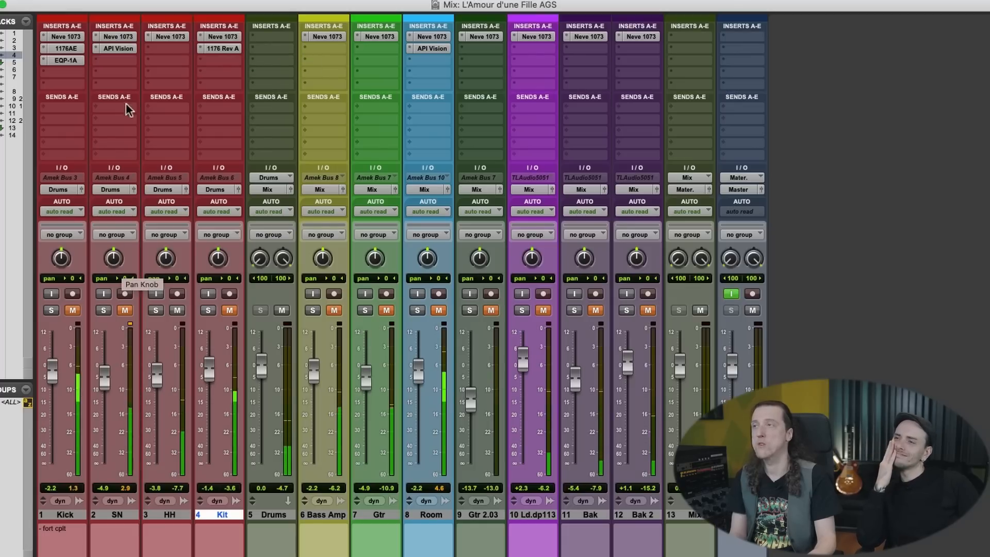
left_click(119, 48)
left_click_drag(587, 305, 595, 322)
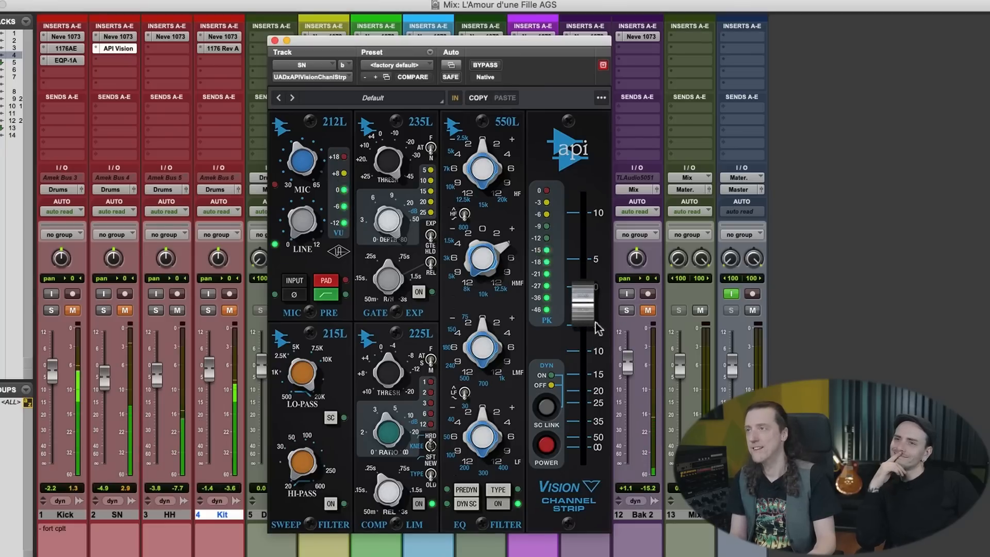
left_click(275, 41)
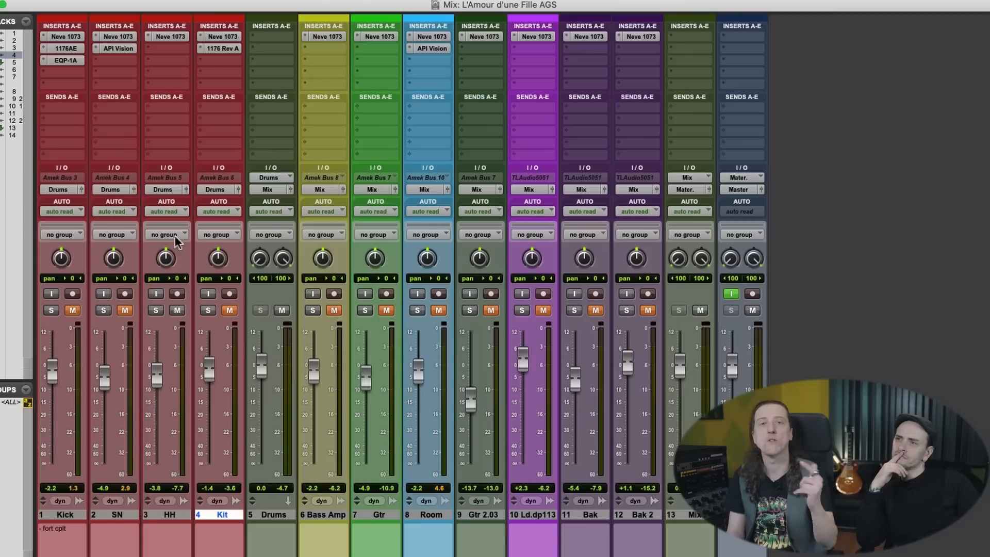
Step: Restart playback on the HH track from a few seconds before the previous start position and return to the Mix window
key("space")
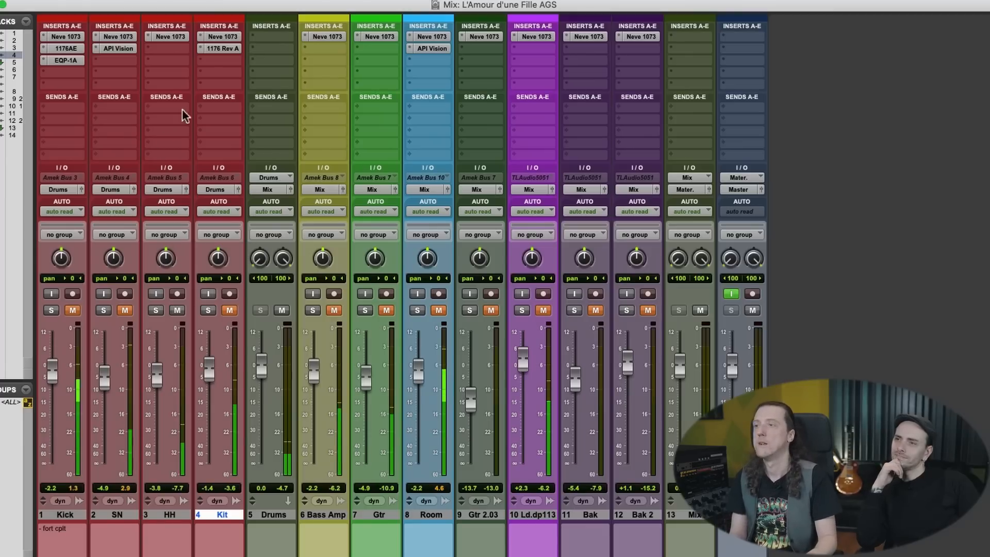
key("super+equal")
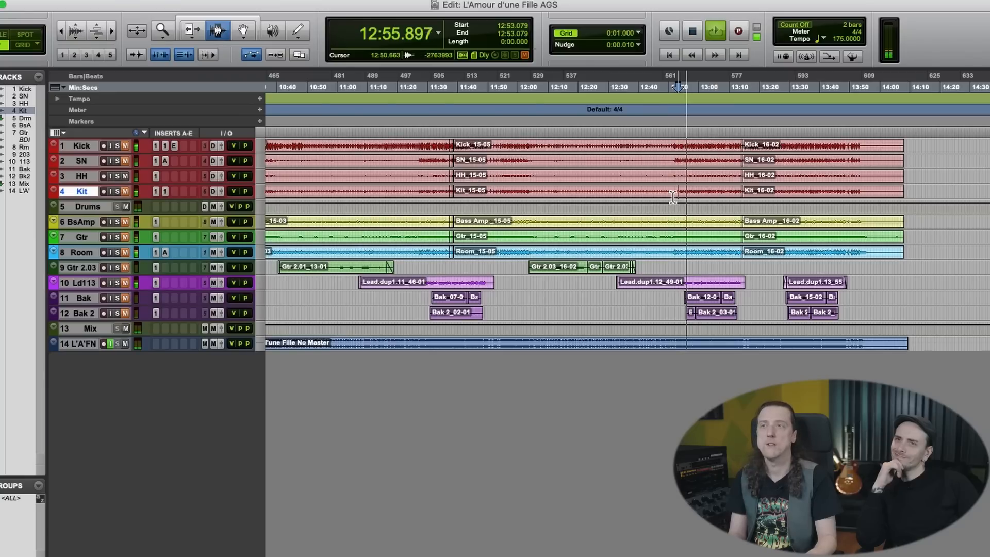
key("space")
left_click(661, 178)
key("space")
key("super+equal")
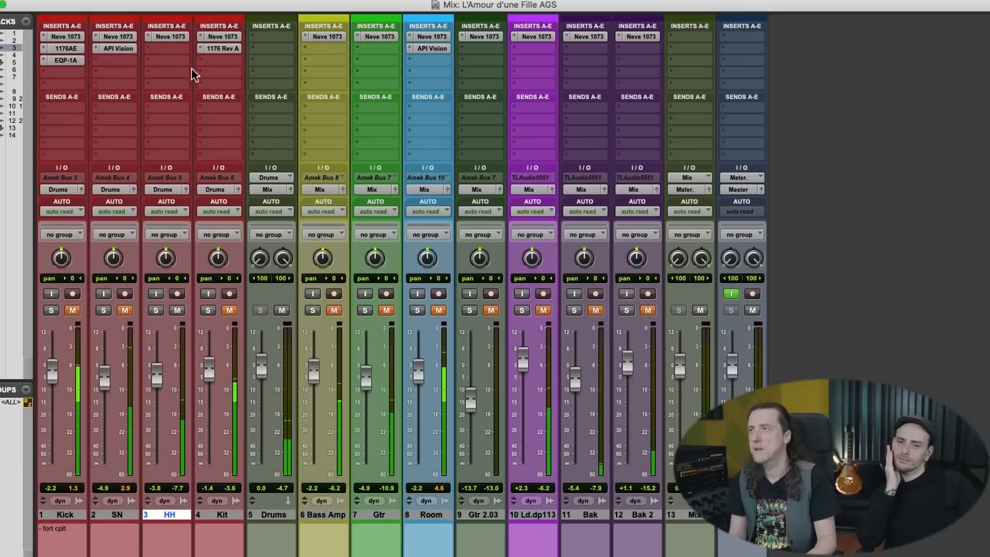
Step: Set the high-pass filter of HH's Neve 1073 to 300 Hz and toggle its EQL switch
left_click(170, 37)
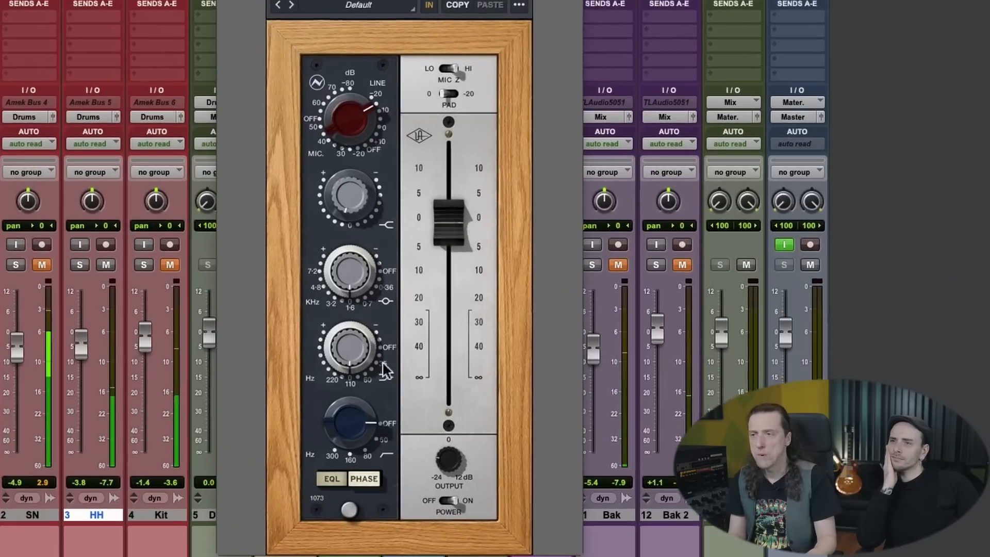
left_click_drag(361, 423, 383, 339)
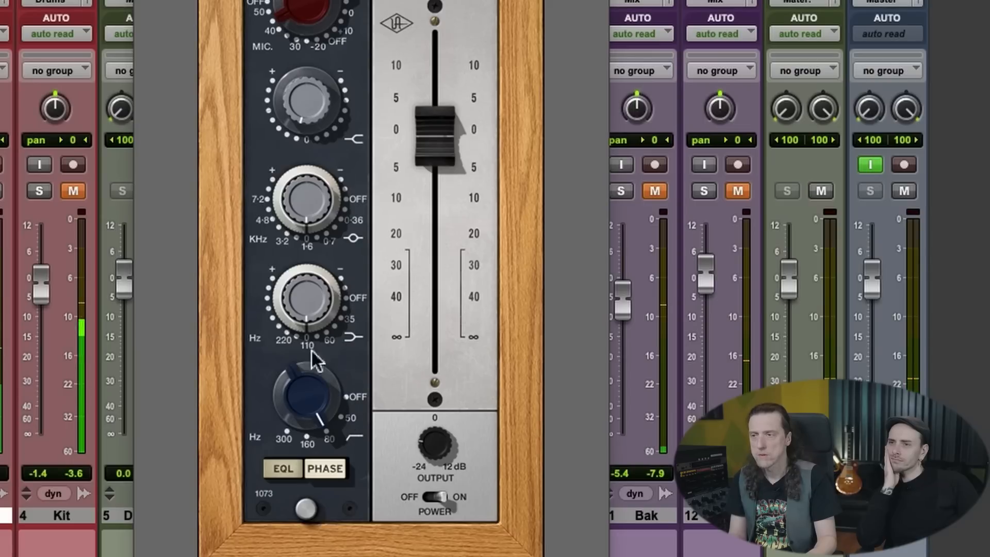
left_click_drag(316, 360, 319, 387)
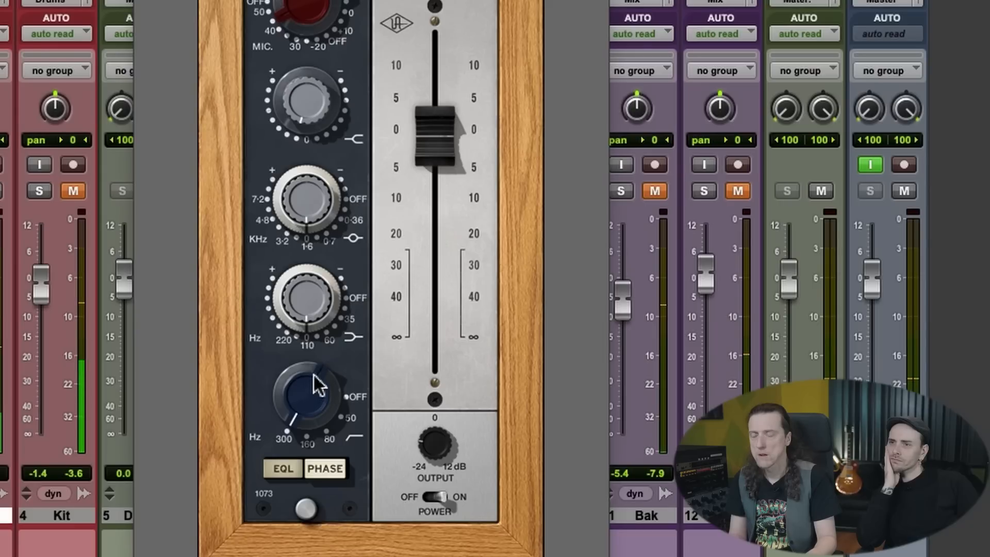
left_click(287, 471)
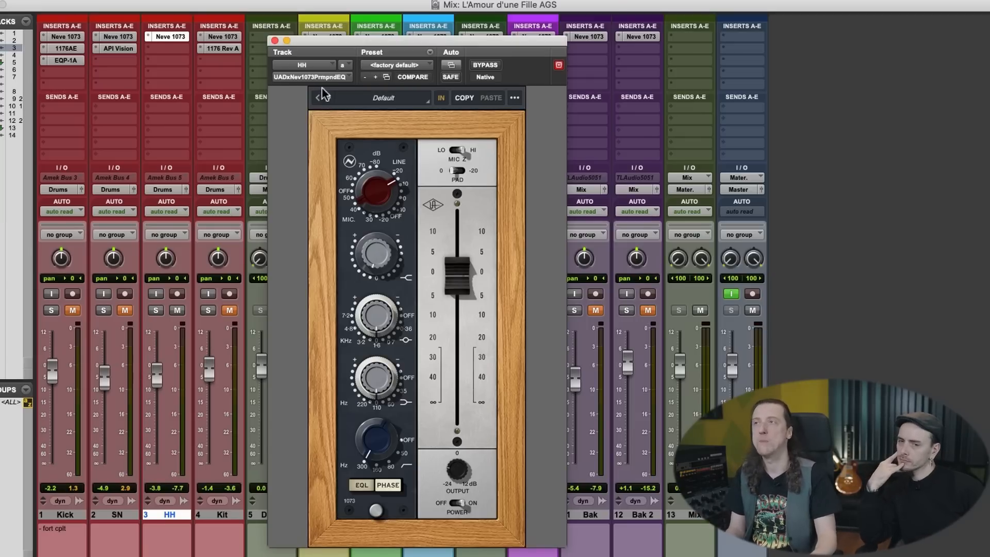
Step: Insert the UADx Hitsville EQ (mono) in HH's second insert slot and reposition its window
left_click(166, 48)
mouse_move(334, 289)
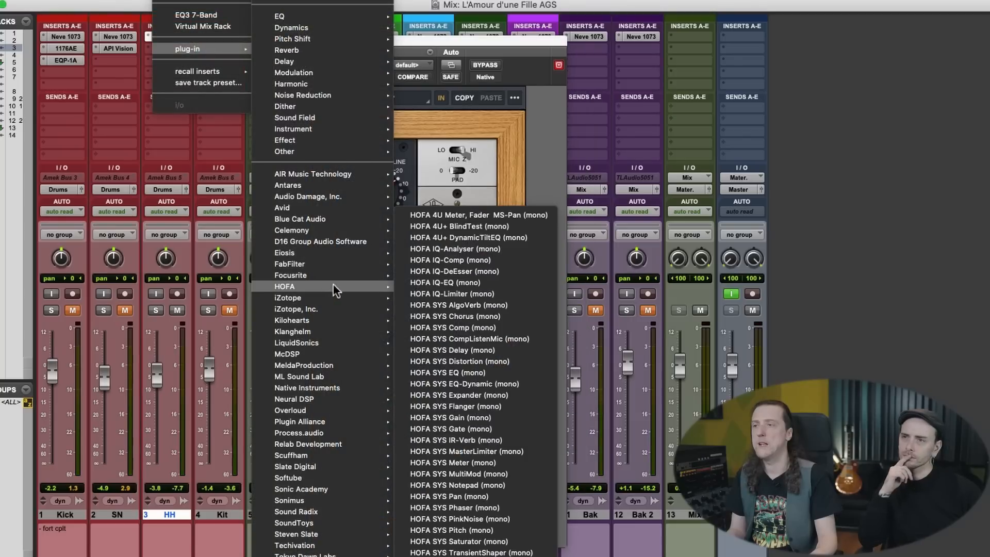
scroll(299, 482, "down", 5)
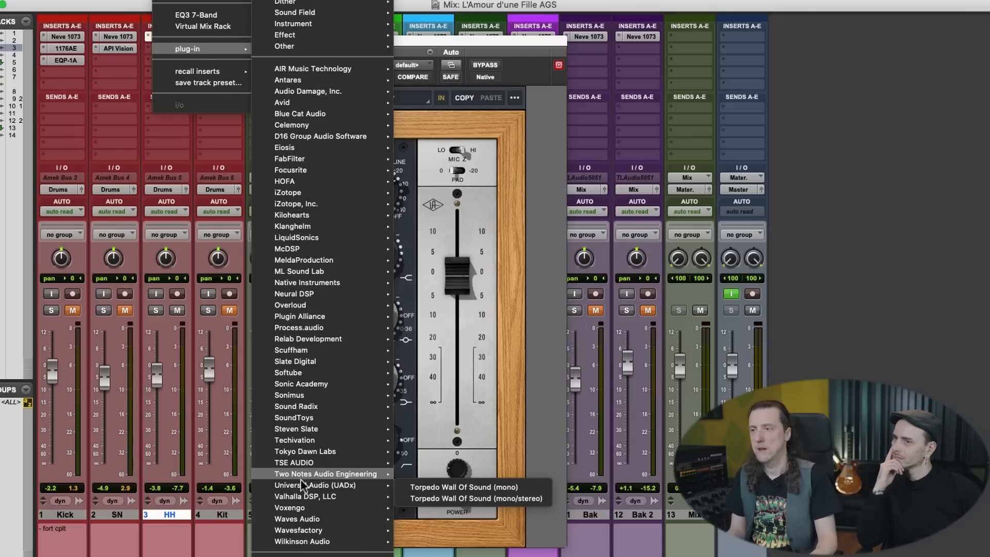
mouse_move(308, 519)
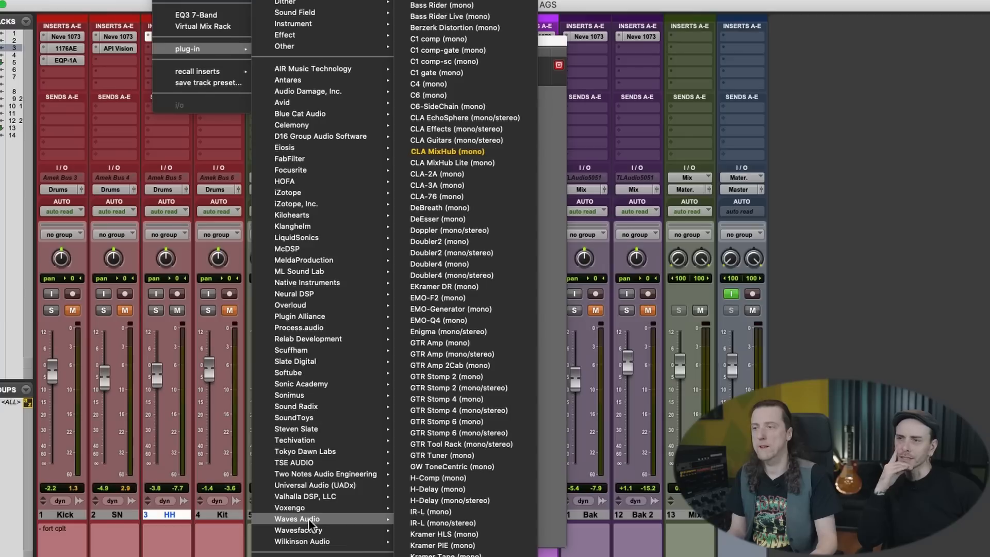
mouse_move(306, 485)
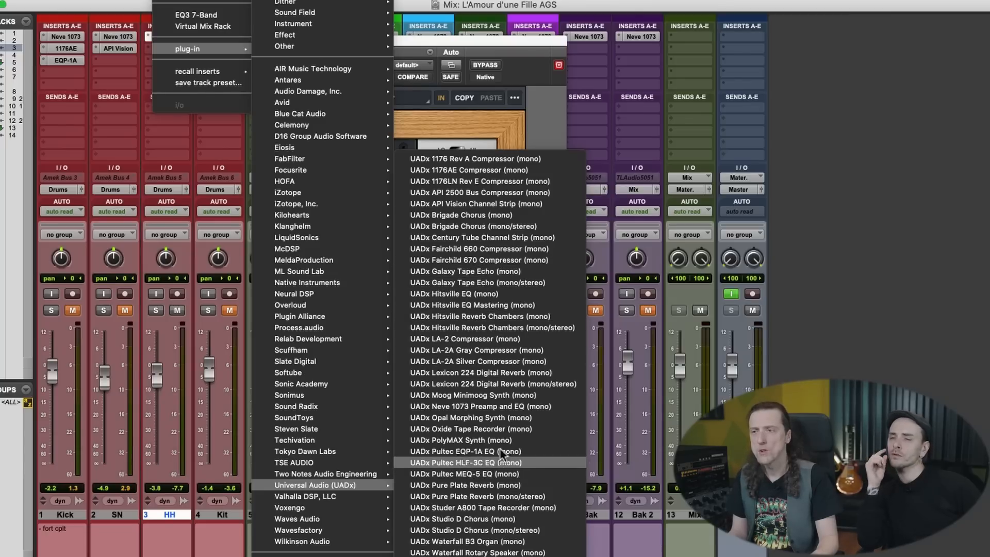
left_click(493, 294)
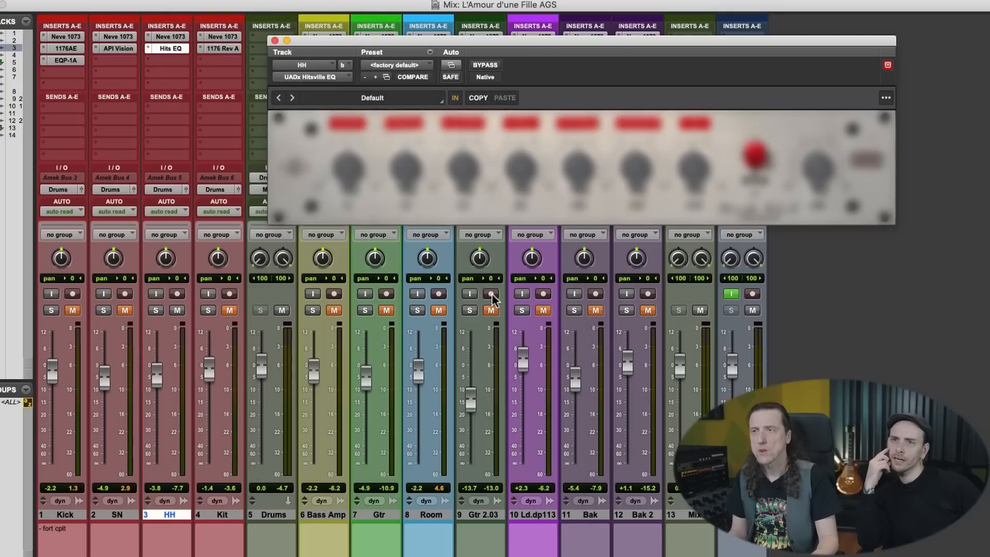
left_click_drag(491, 46, 361, 93)
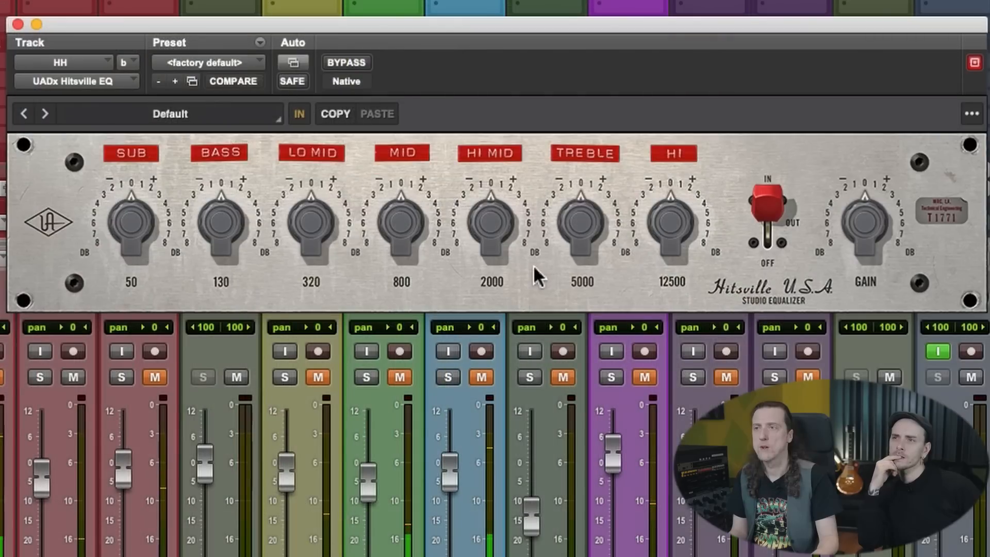
Step: On HH's Hitsville EQ, cut HI MID by about 2 dB and TREBLE by about 1 dB, and boost HI by about 2 dB
left_click_drag(493, 232, 486, 283)
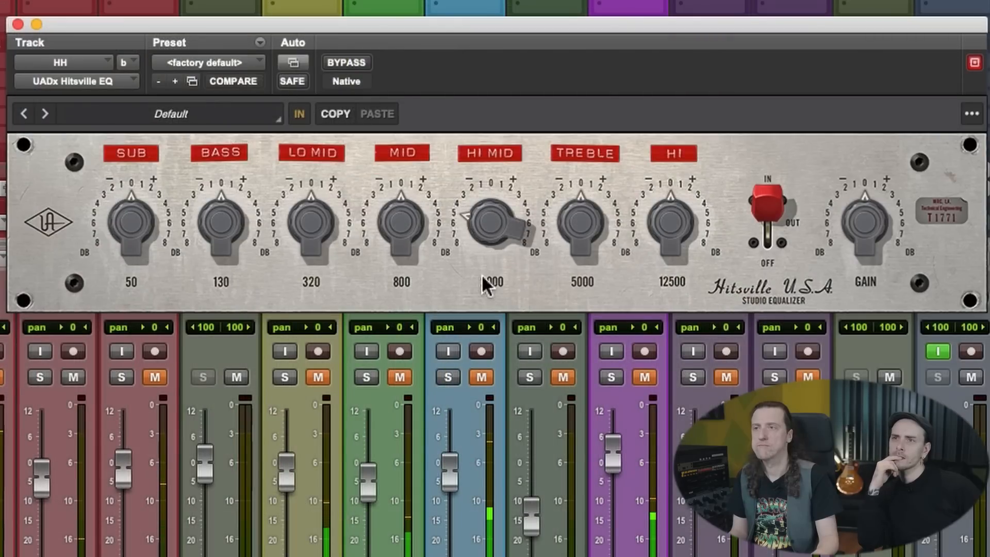
left_click_drag(487, 248, 491, 228)
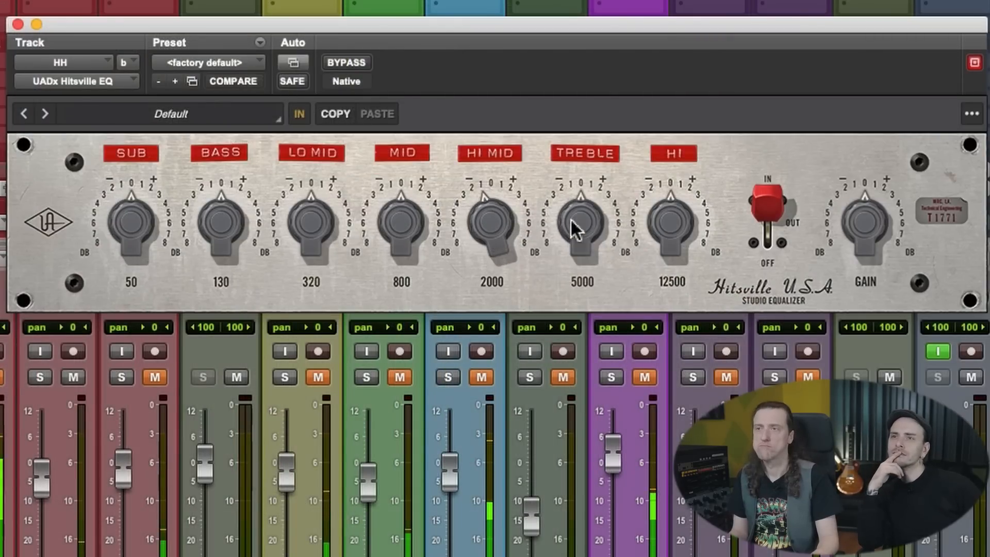
left_click_drag(692, 228, 669, 221)
mouse_move(582, 229)
left_mouse_down()
mouse_move(576, 321)
mouse_move(578, 243)
left_mouse_up()
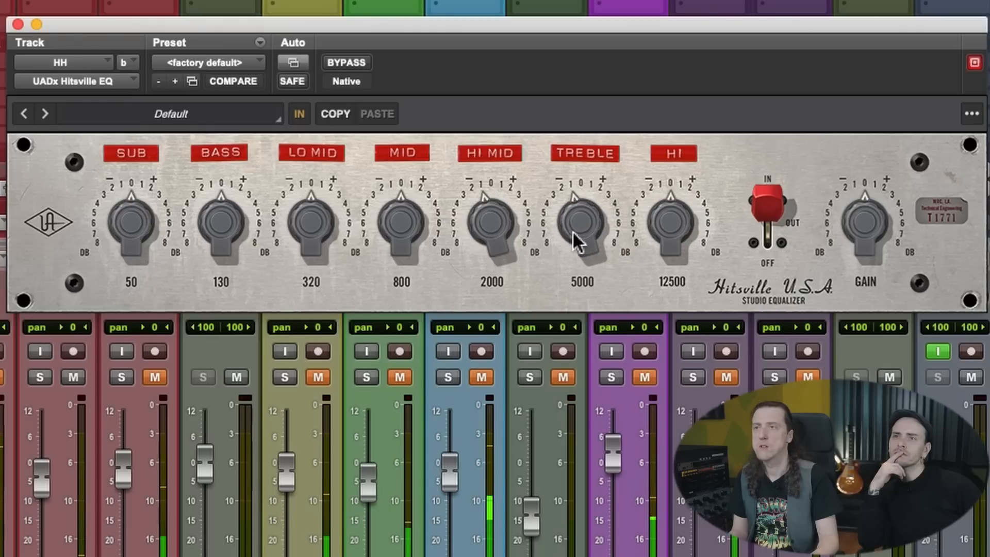
mouse_move(490, 221)
left_mouse_down()
mouse_move(488, 270)
mouse_move(482, 222)
left_mouse_up()
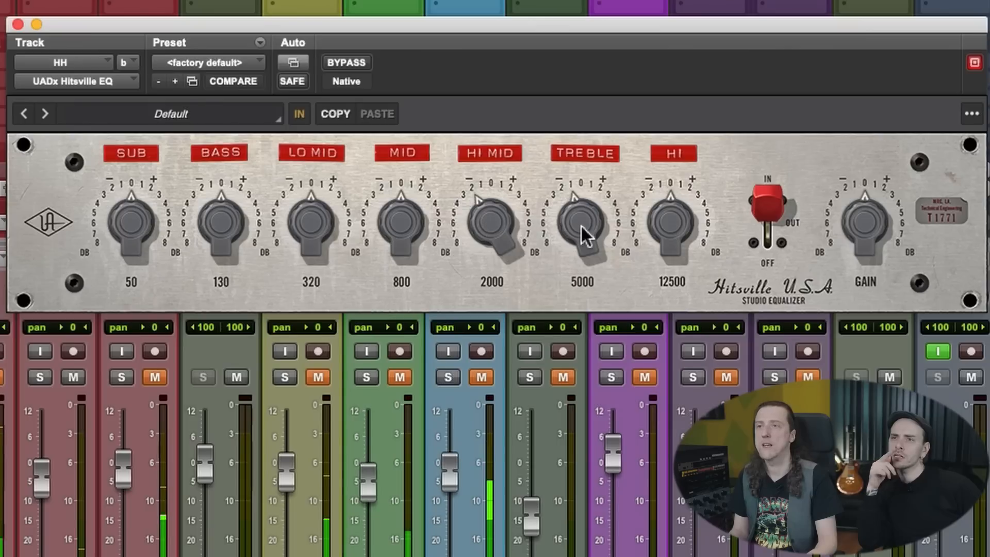
left_click_drag(669, 238, 668, 211)
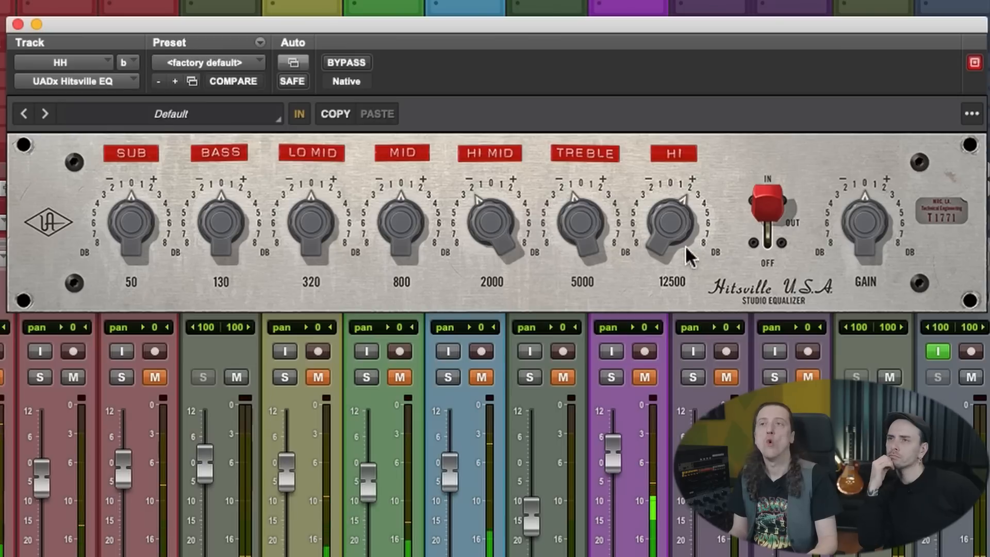
mouse_move(679, 222)
left_mouse_down()
mouse_move(680, 238)
mouse_move(679, 223)
left_mouse_up()
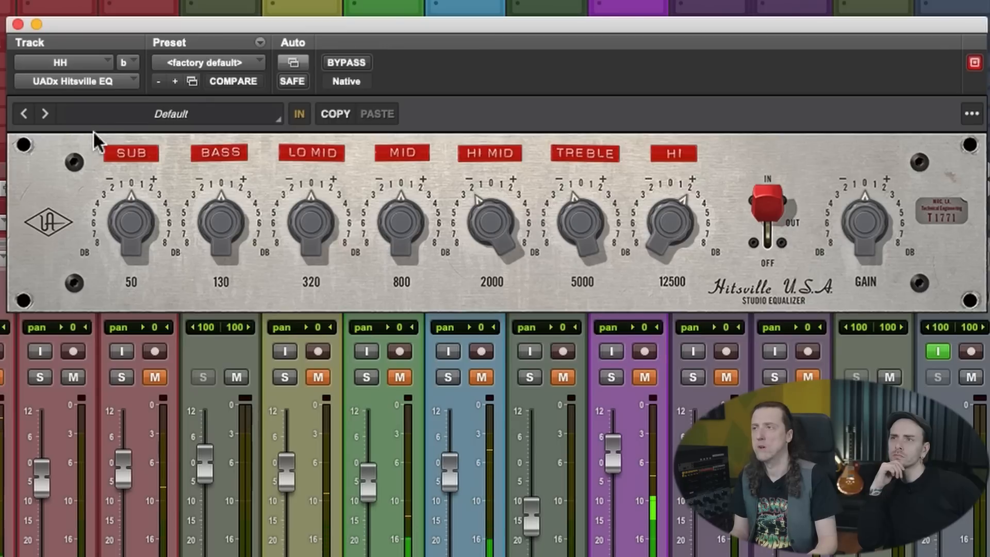
Step: Compare HH with the Hitsville EQ bypassed and active, and close the plug-in window
left_click(359, 64)
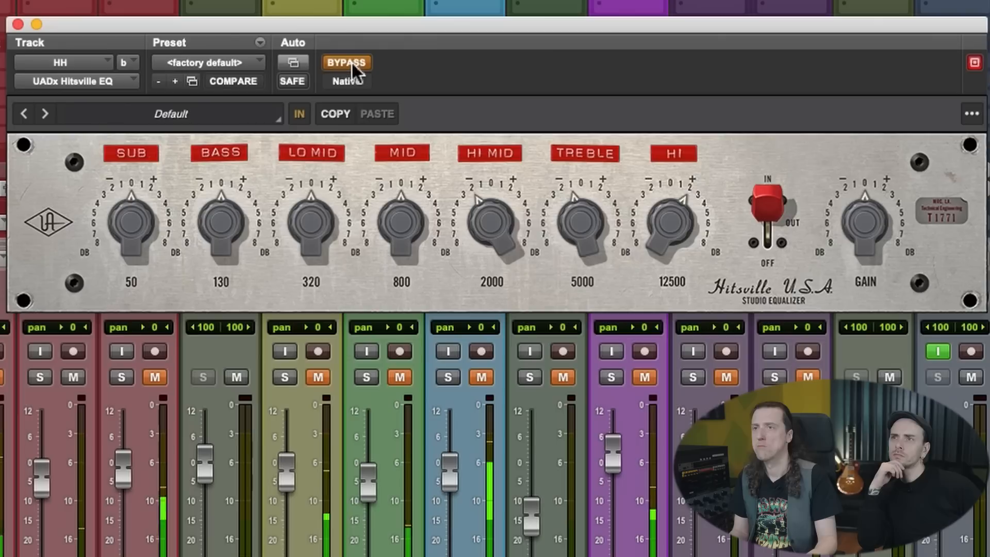
left_click(355, 71)
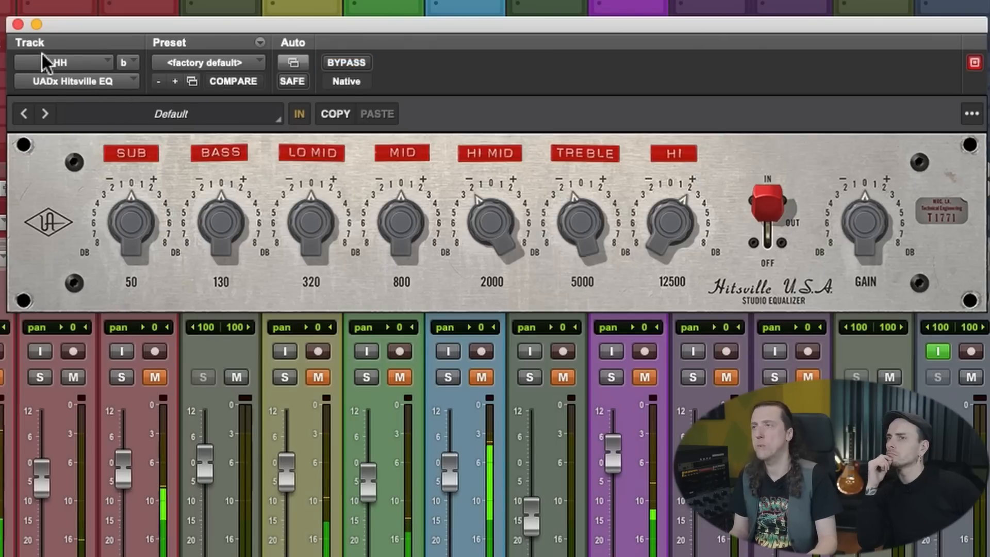
left_click(18, 24)
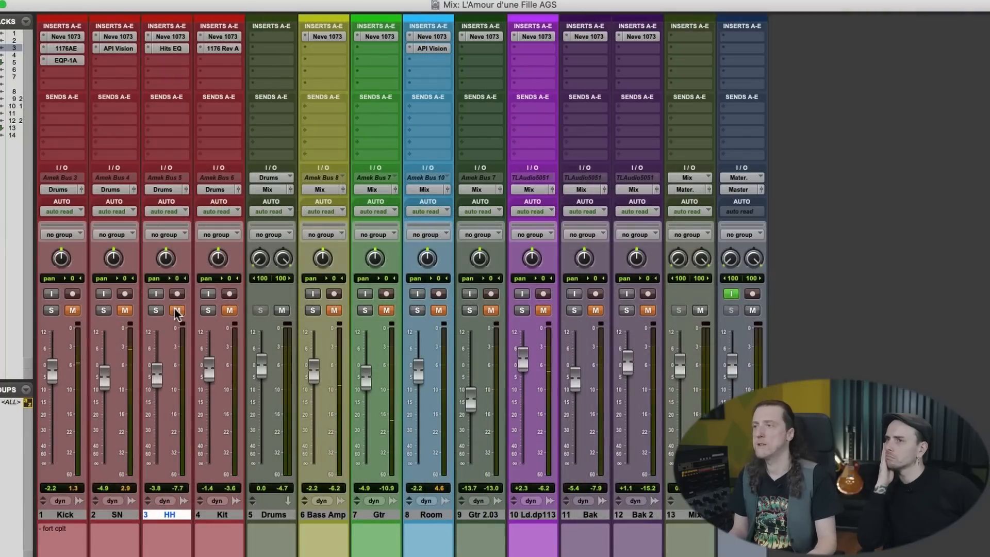
Step: Unmute Kit, Kick and SN in turn, lowering their faders to about -2.7, -7.3 and -6.8 dB respectively
left_click(230, 313)
left_click_drag(209, 374, 209, 378)
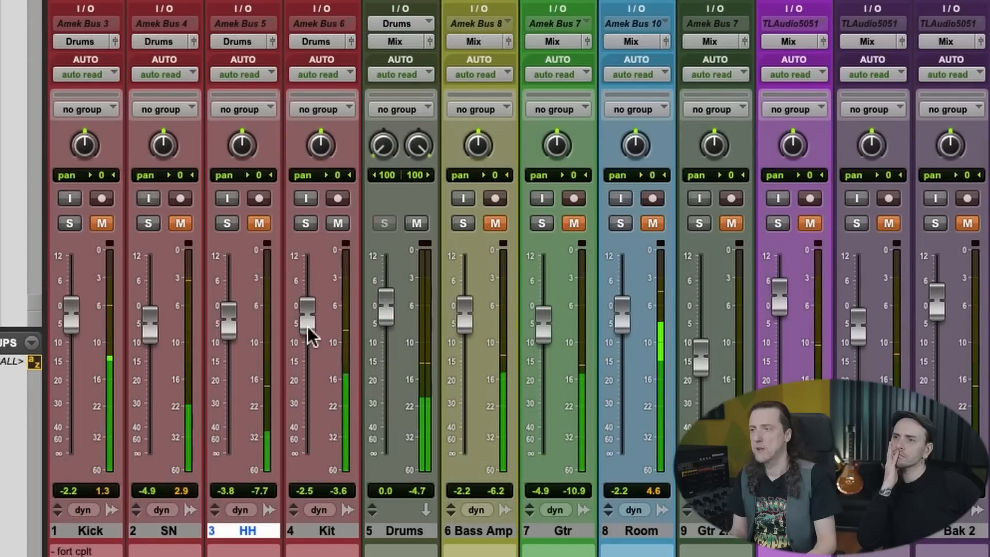
left_click(102, 223)
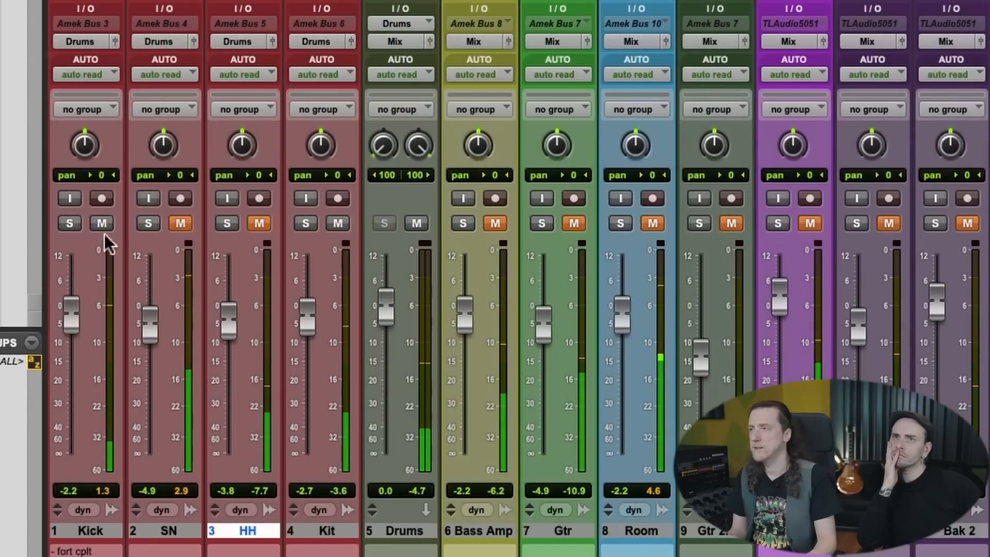
mouse_move(69, 327)
left_mouse_down()
mouse_move(75, 412)
mouse_move(77, 345)
left_mouse_up()
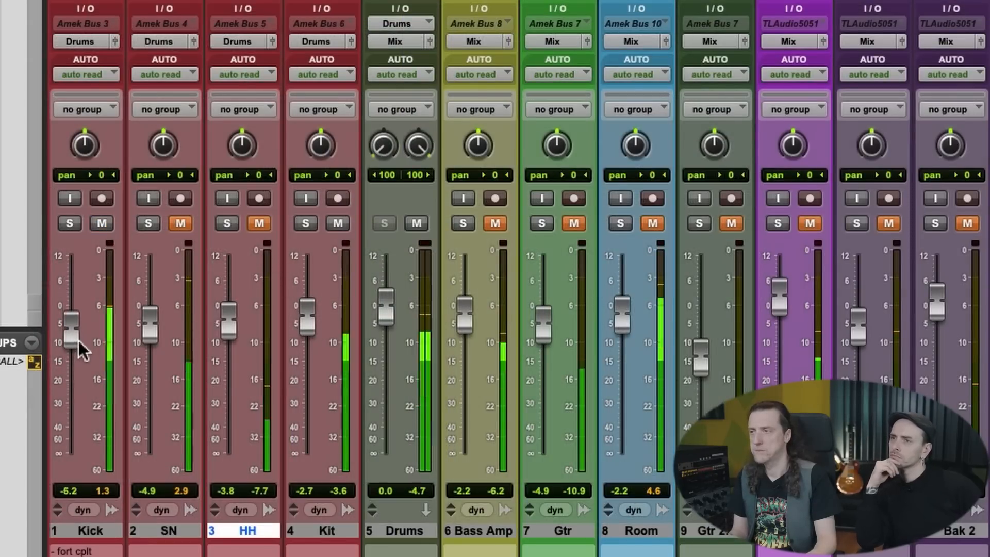
left_click(182, 224)
mouse_move(155, 327)
left_mouse_down()
mouse_move(158, 351)
mouse_move(157, 342)
left_mouse_up()
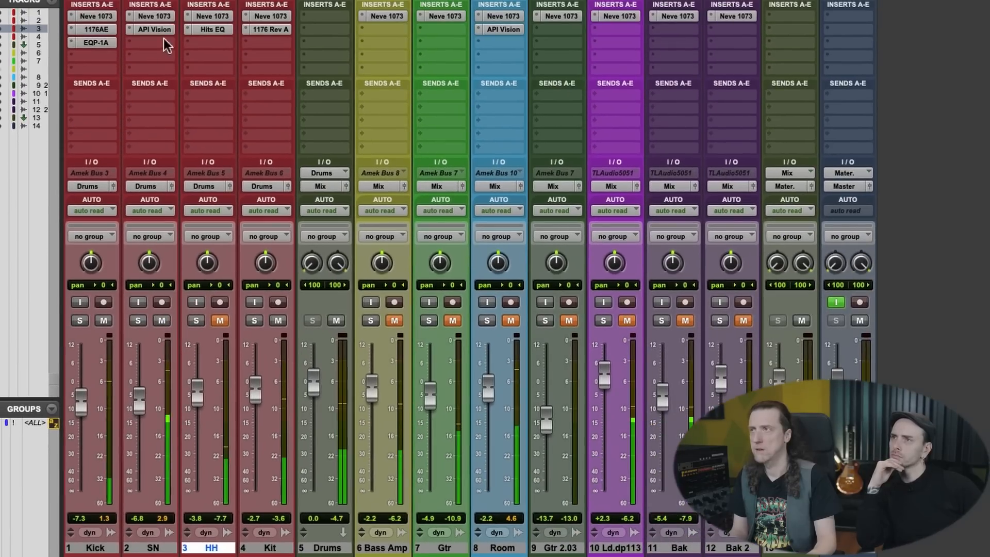
Step: Reduce the high-mid boost of SN's API Vision EQ to about 2 dB and close the plug-in window
left_click(161, 31)
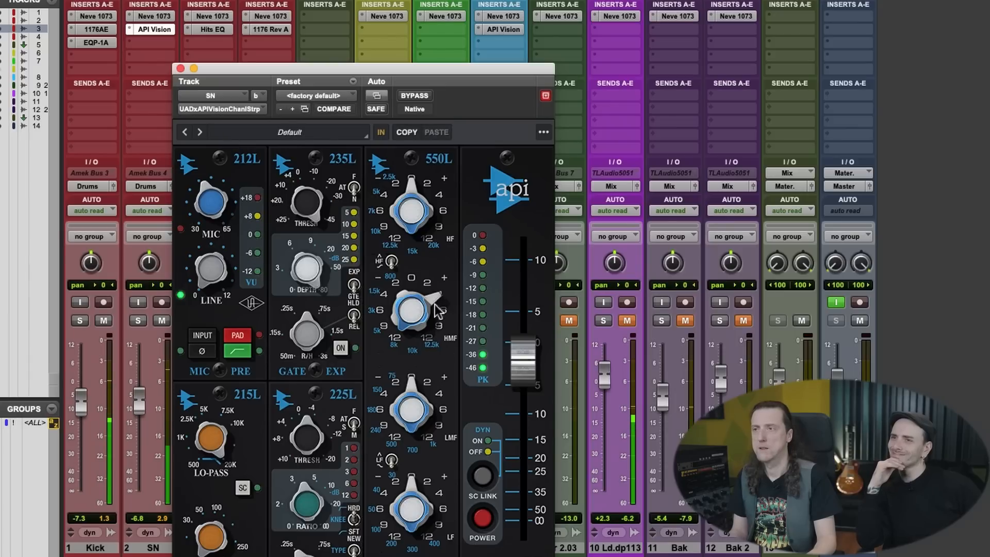
left_click_drag(434, 316, 434, 322)
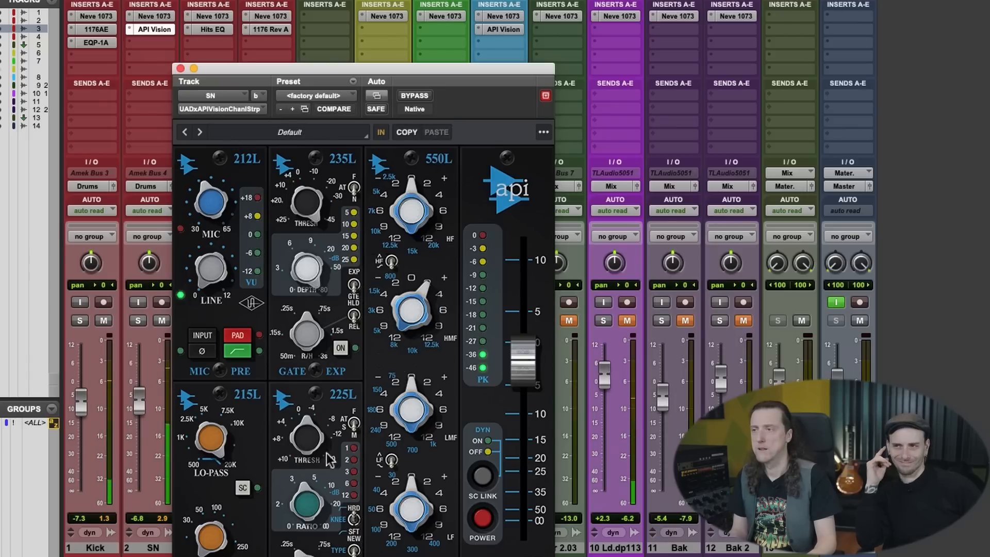
left_click(180, 68)
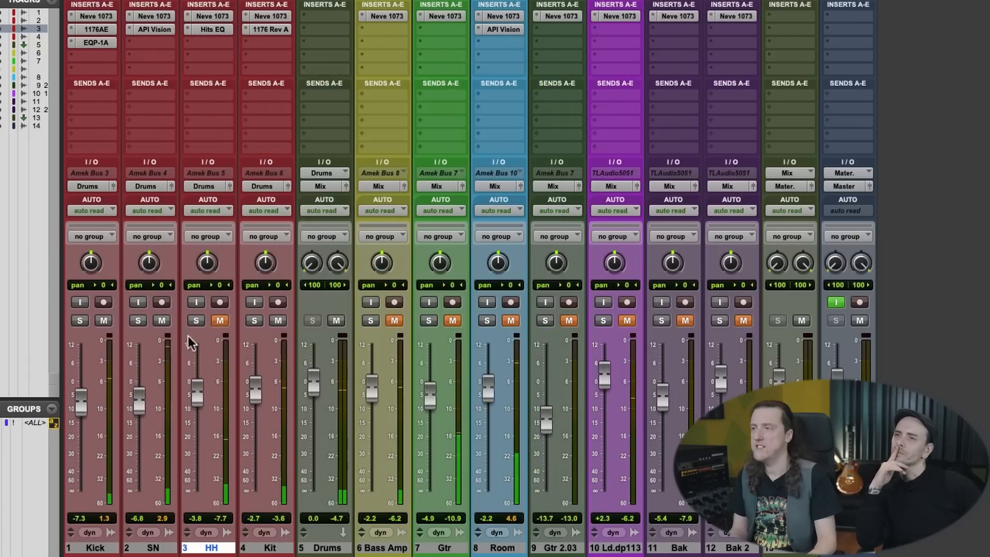
Step: Unmute HH and balance it against the other drums by lowering its fader to about -9.4 dB
left_click(223, 325)
left_click_drag(198, 398, 199, 412)
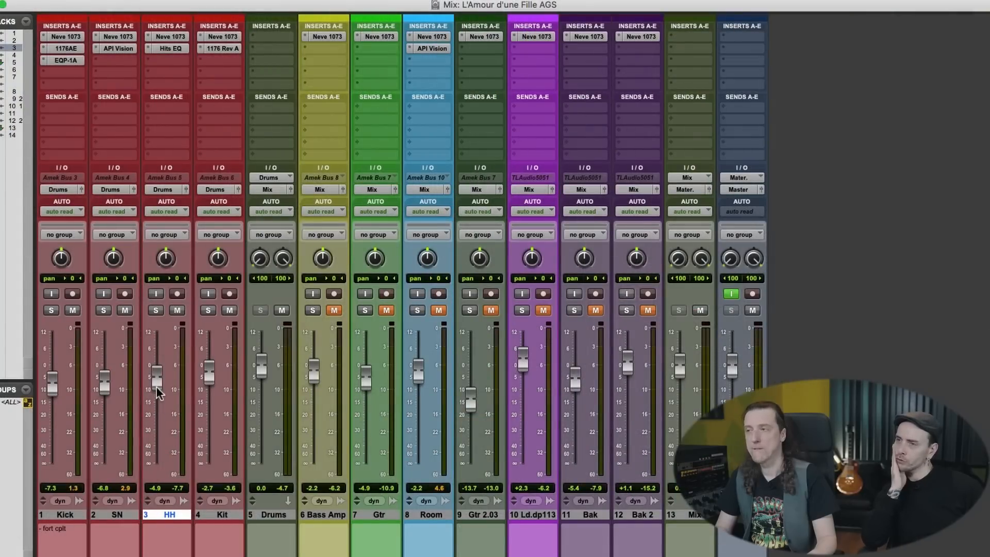
left_click_drag(157, 388, 156, 417)
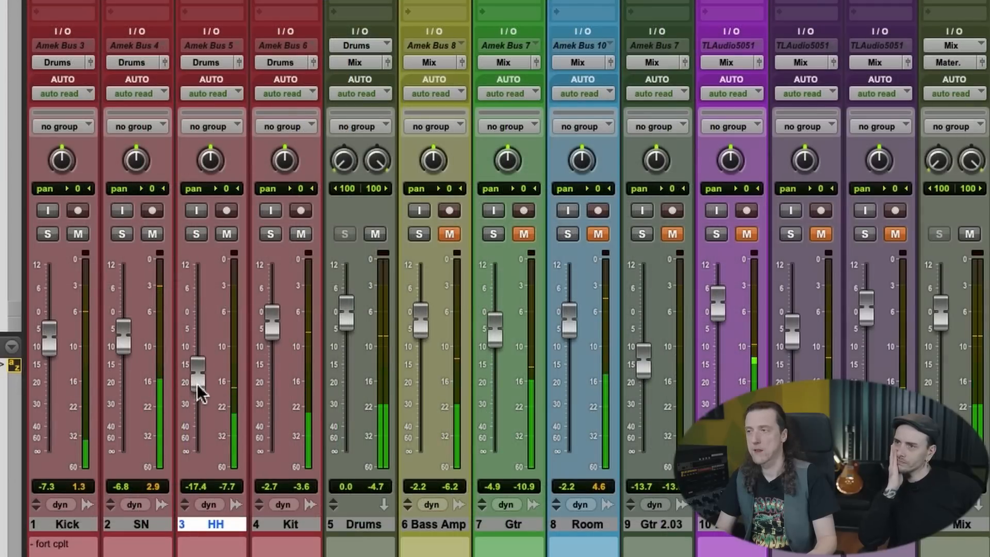
left_click_drag(198, 386, 198, 359)
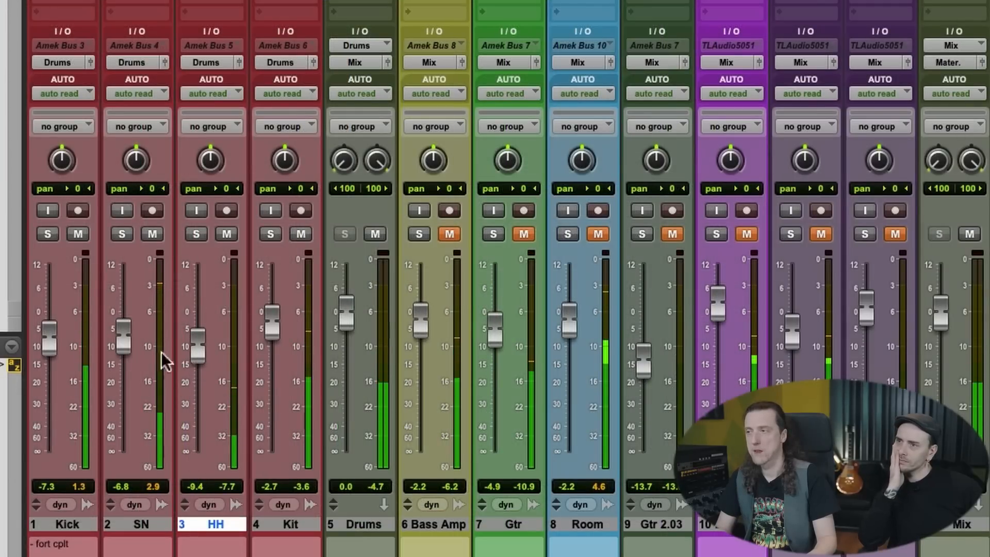
Step: Raise Kick's fader to about -6.5 dB and SN's to about -5.9 dB, and lower Kit's to about -3.6 dB after comparing with Kit muted
left_click_drag(47, 345, 49, 340)
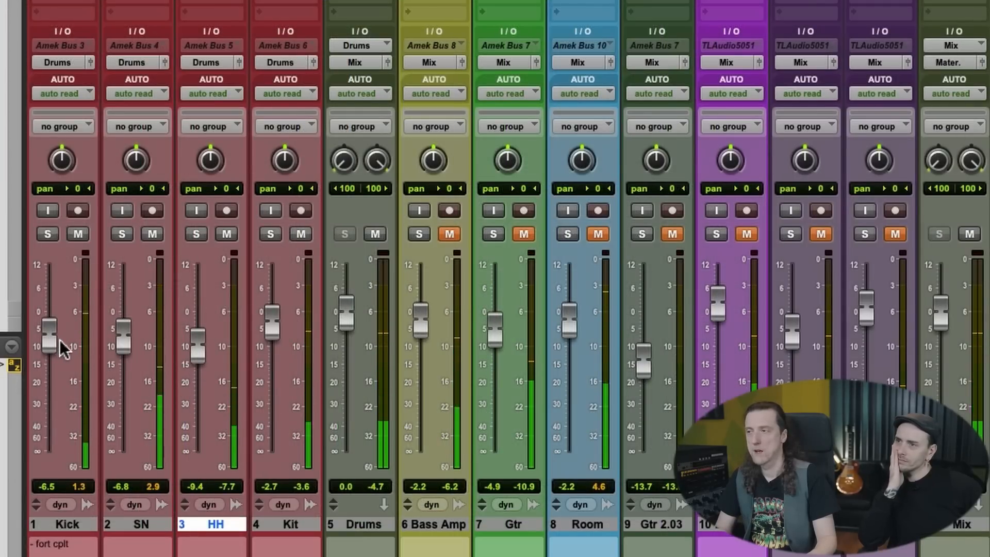
left_click_drag(125, 349, 127, 343)
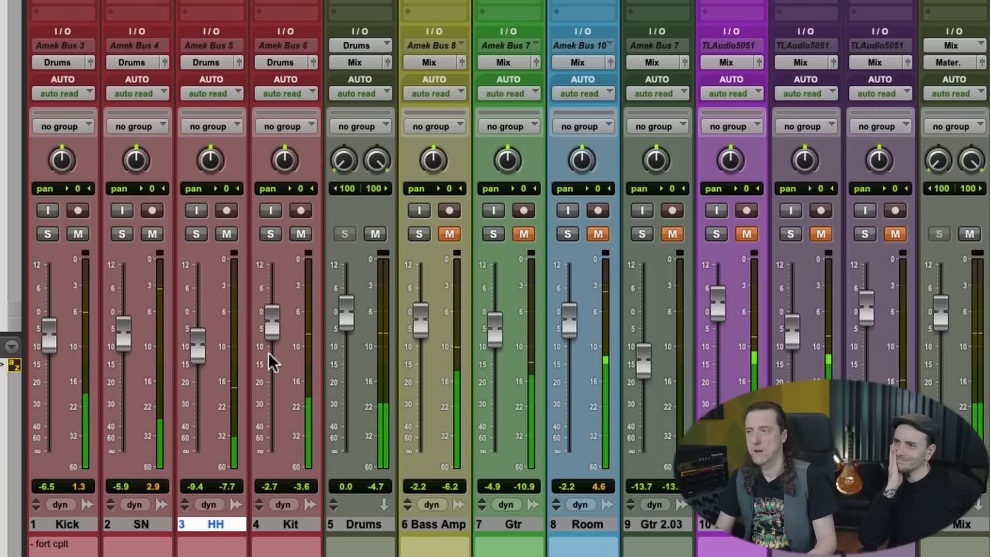
left_click(302, 234)
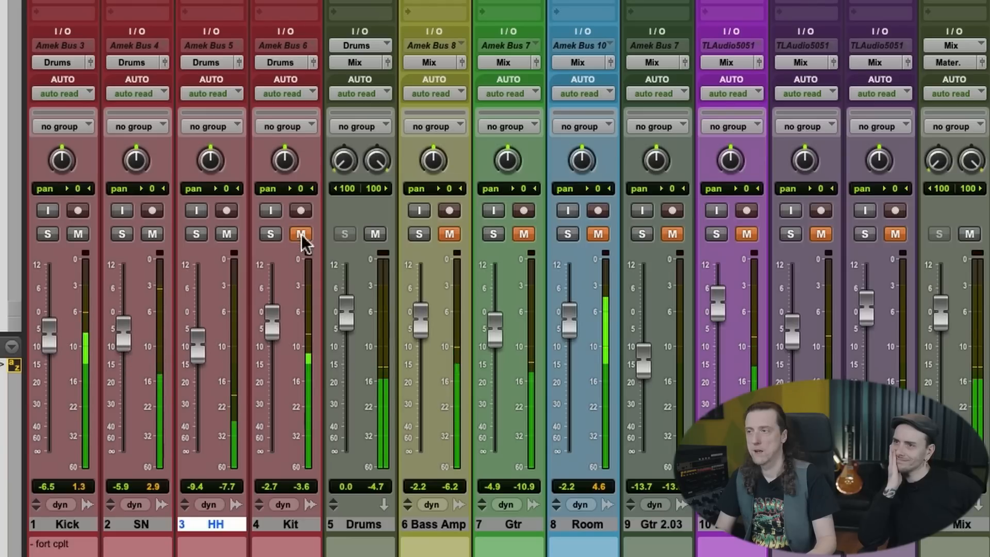
left_click(302, 235)
mouse_move(270, 326)
left_mouse_down()
mouse_move(271, 405)
mouse_move(270, 331)
left_mouse_up()
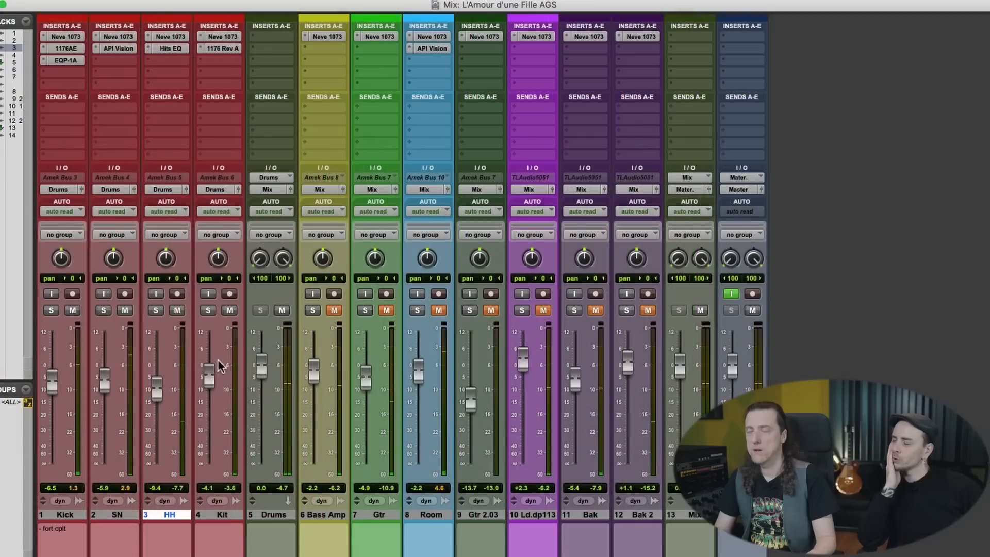
left_click_drag(212, 369, 211, 369)
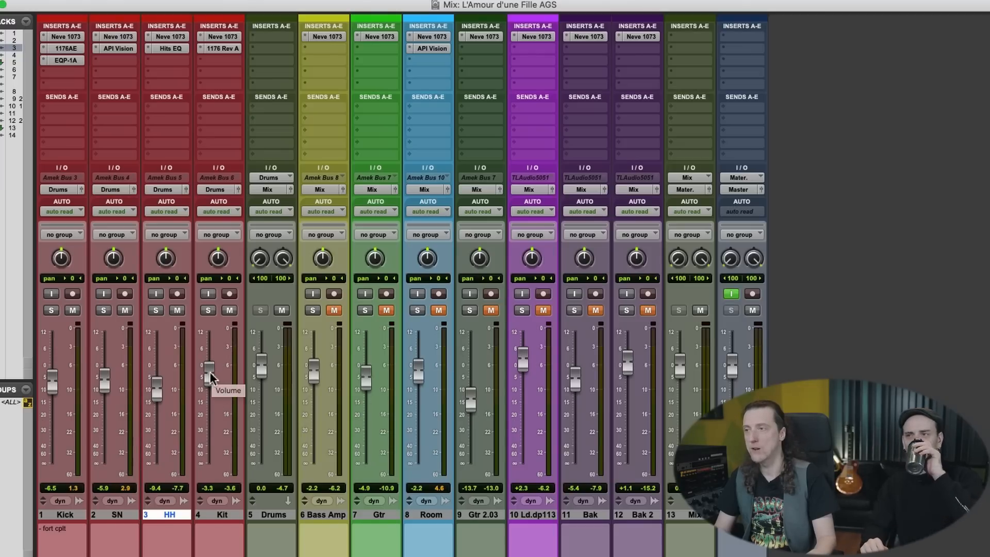
left_click_drag(210, 378, 211, 373)
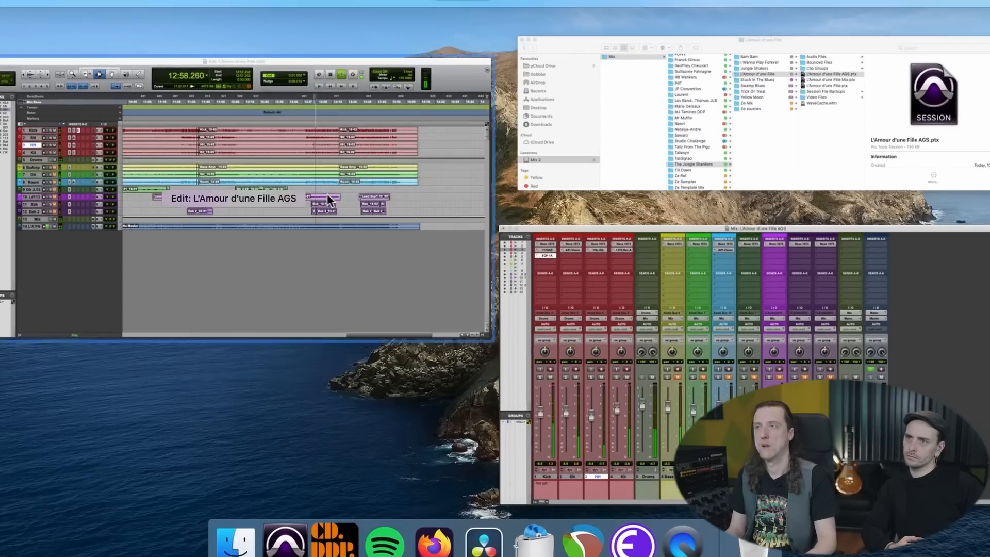
Step: Adjust the low-frequency attenuation of Kick's Pultec EQP-1A, stop playback and close the plug-in window
left_click(587, 284)
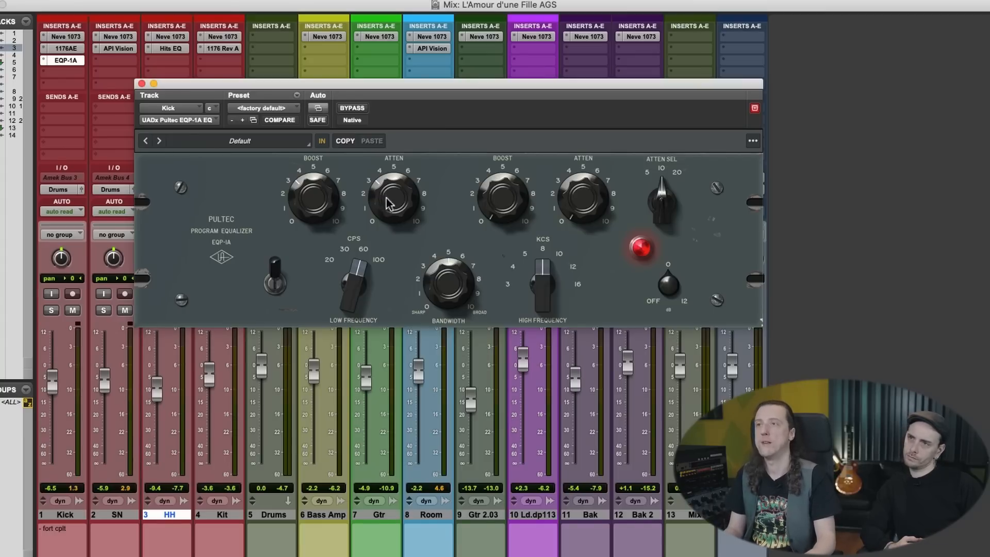
mouse_move(389, 192)
left_mouse_down()
mouse_move(381, 212)
mouse_move(386, 202)
left_mouse_up()
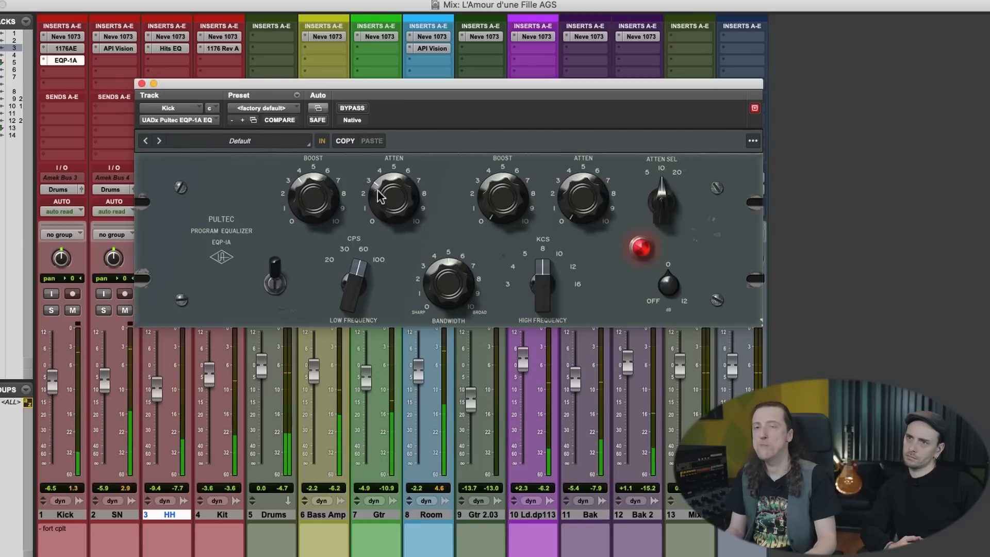
key("space")
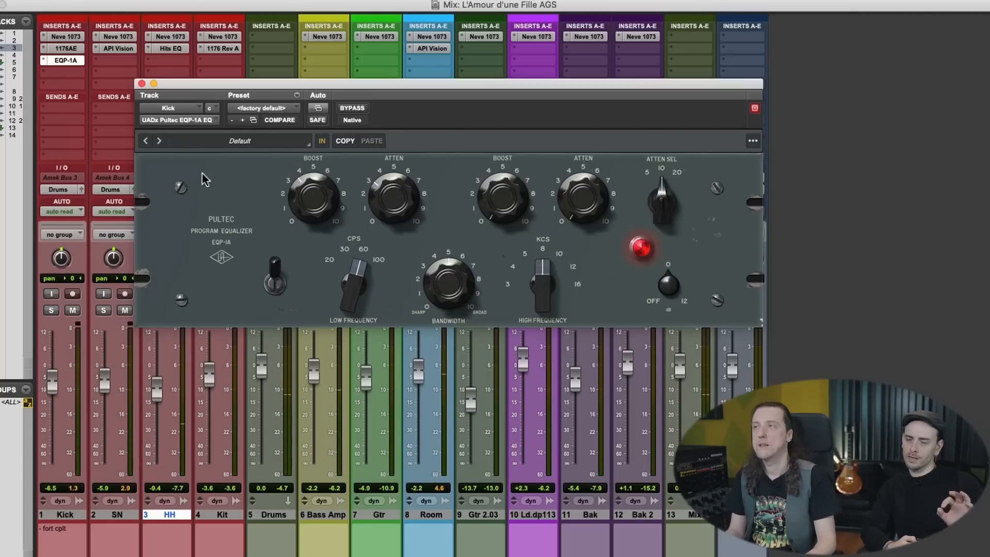
left_click(142, 83)
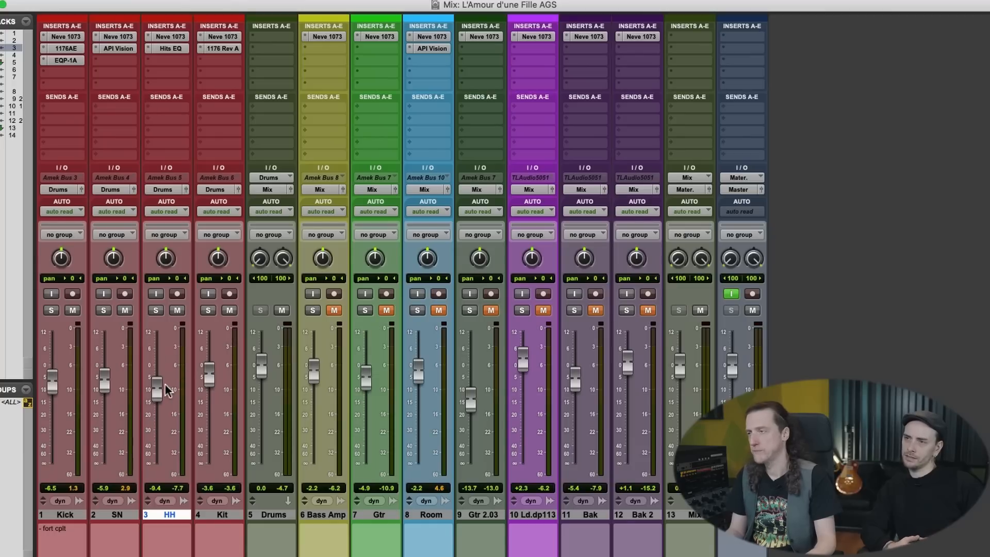
Step: Raise HH's fader to about -8.6 dB during playback and check its Hitsville EQ settings
key("space")
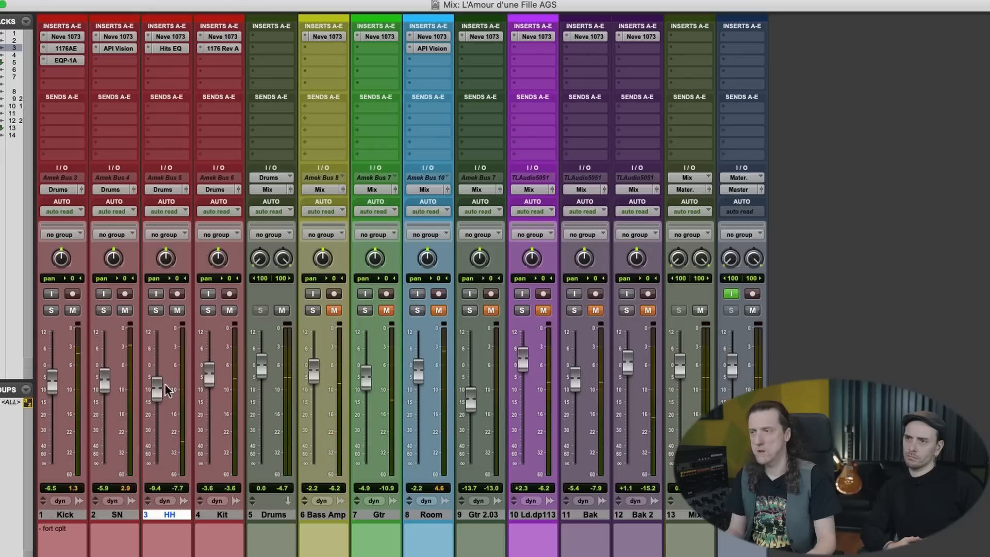
left_click_drag(159, 388, 159, 383)
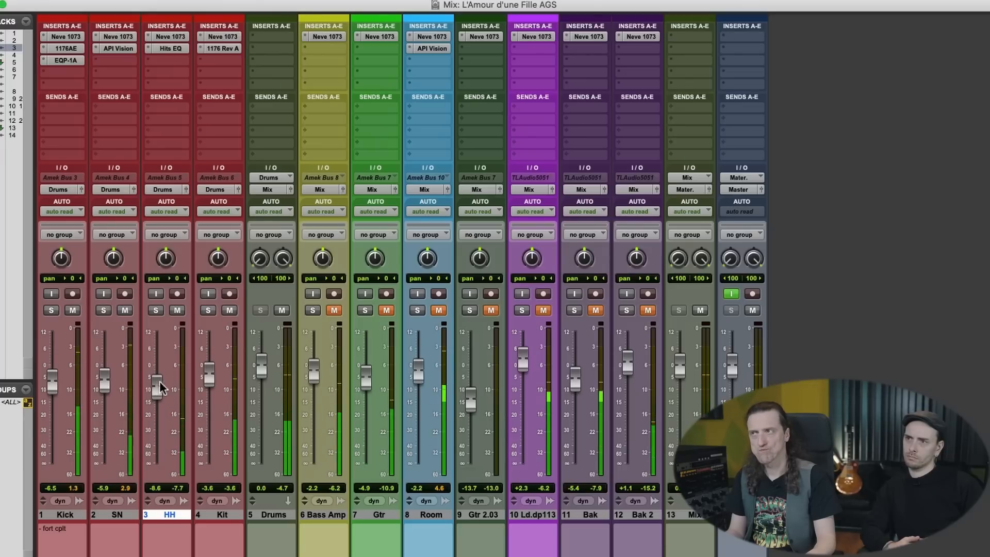
left_click(165, 48)
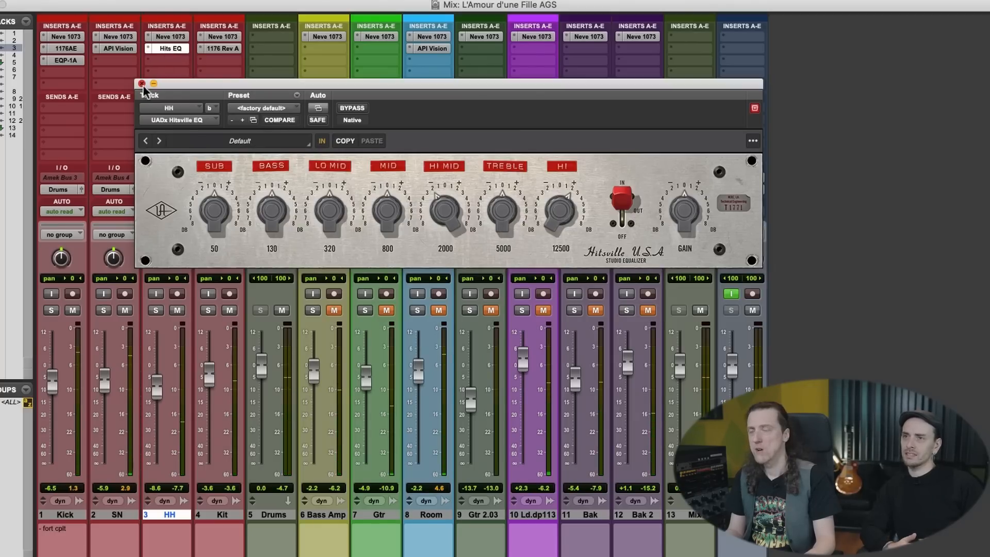
left_click(142, 84)
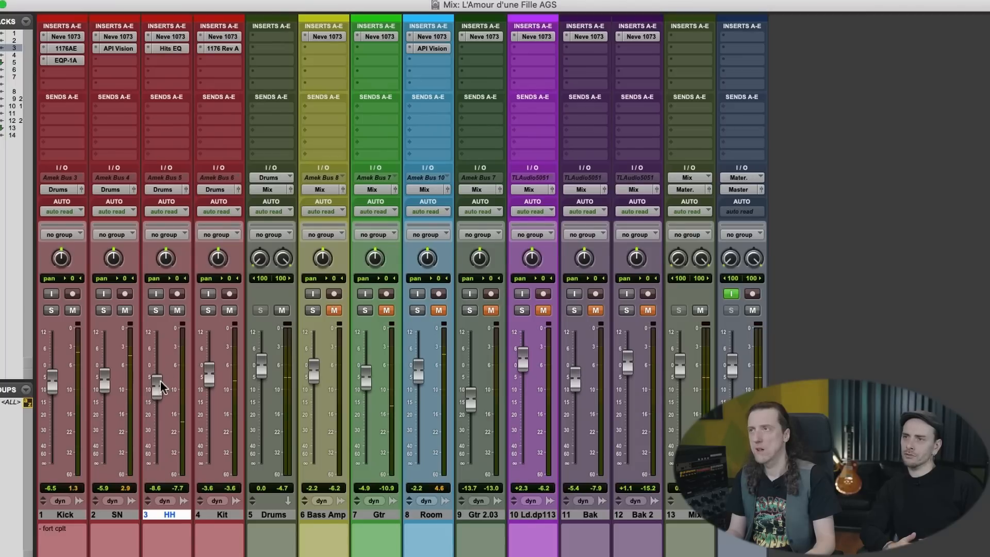
Step: Boost the 5000 Hz treble band of HH's Hitsville EQ slightly and close the plug-in window
left_click(176, 49)
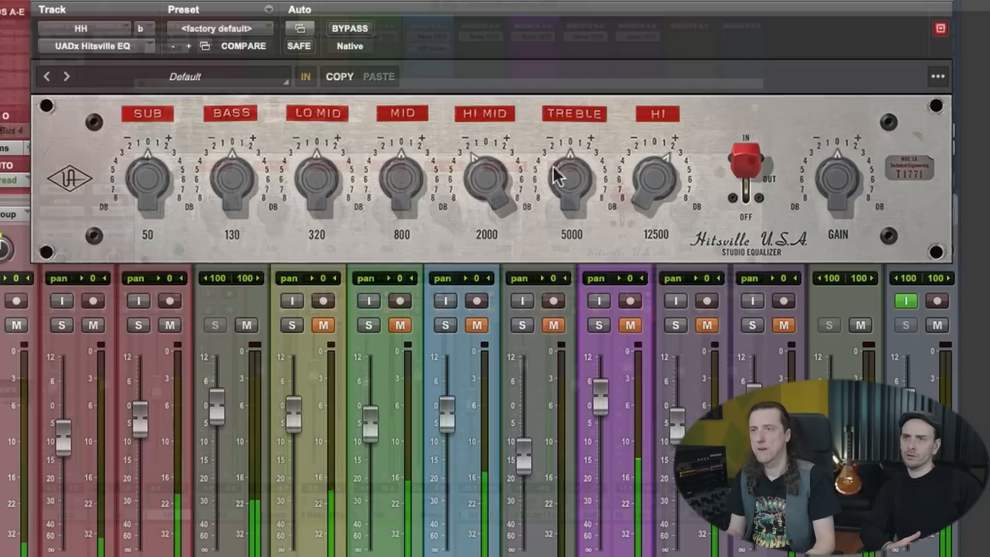
left_click_drag(495, 209, 501, 181)
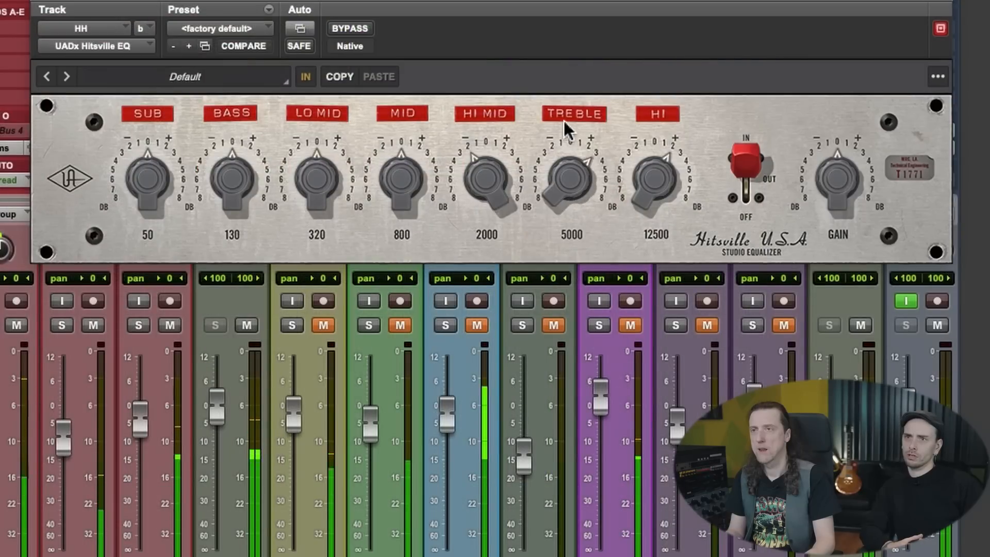
left_click_drag(567, 135, 567, 154)
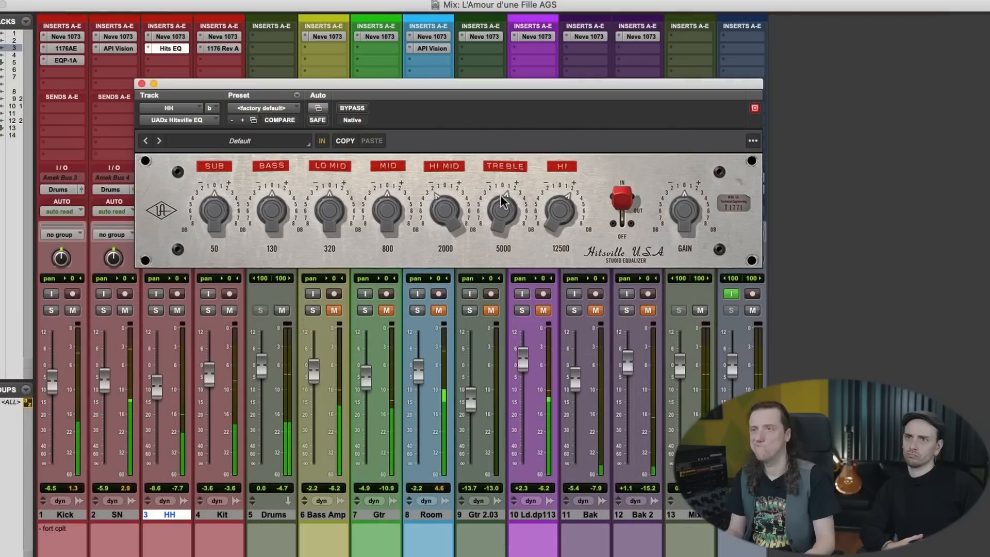
left_click(141, 83)
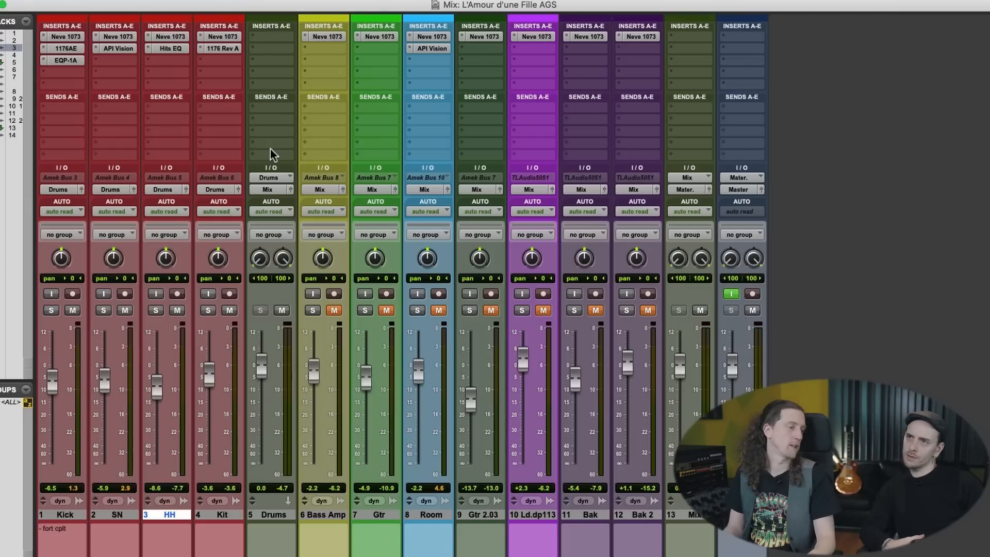
Step: Insert the API 2500 bus compressor on Drums, with threshold about -4 dB, attack 0.1 ms and ratio 3:1
left_click(285, 41)
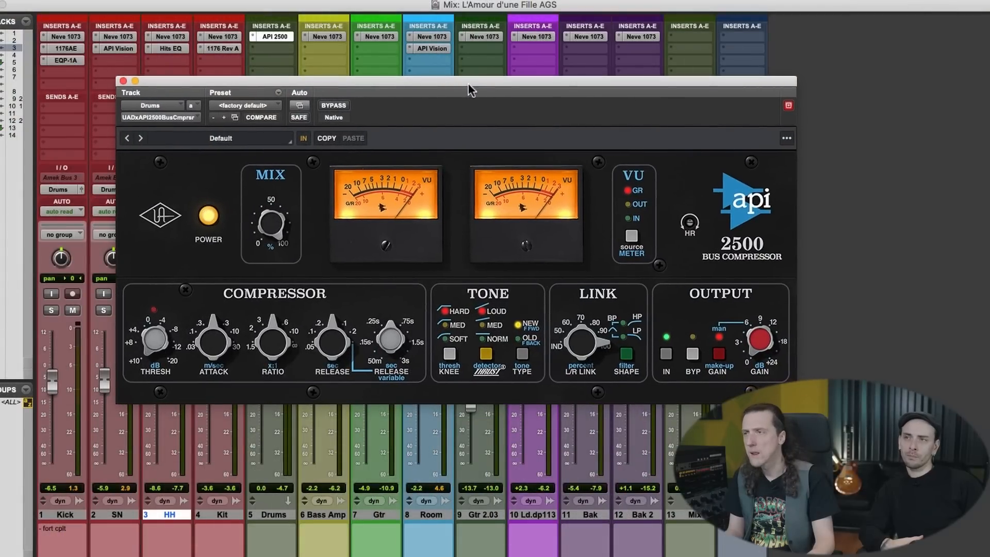
left_click_drag(469, 83, 469, 79)
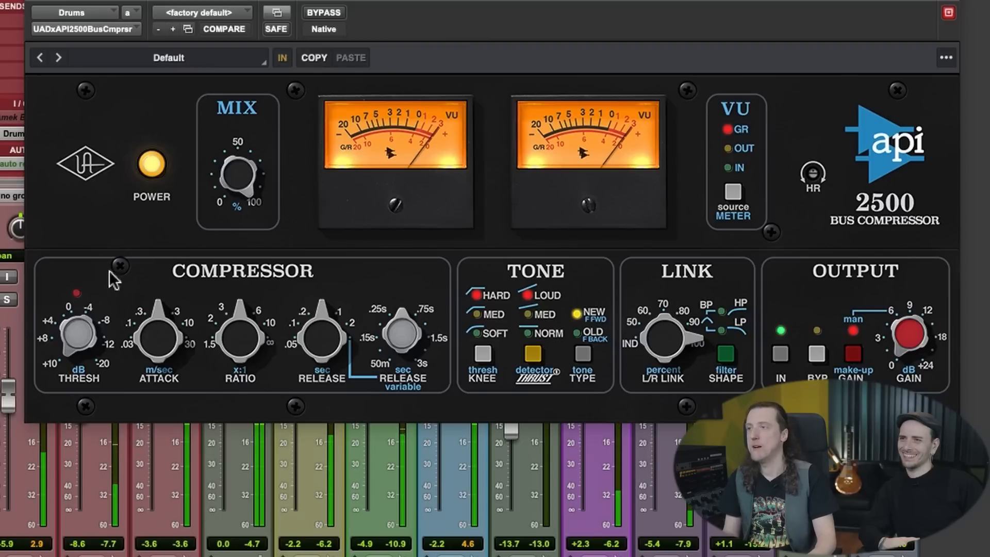
left_click_drag(80, 346, 97, 233)
left_click_drag(162, 336, 152, 396)
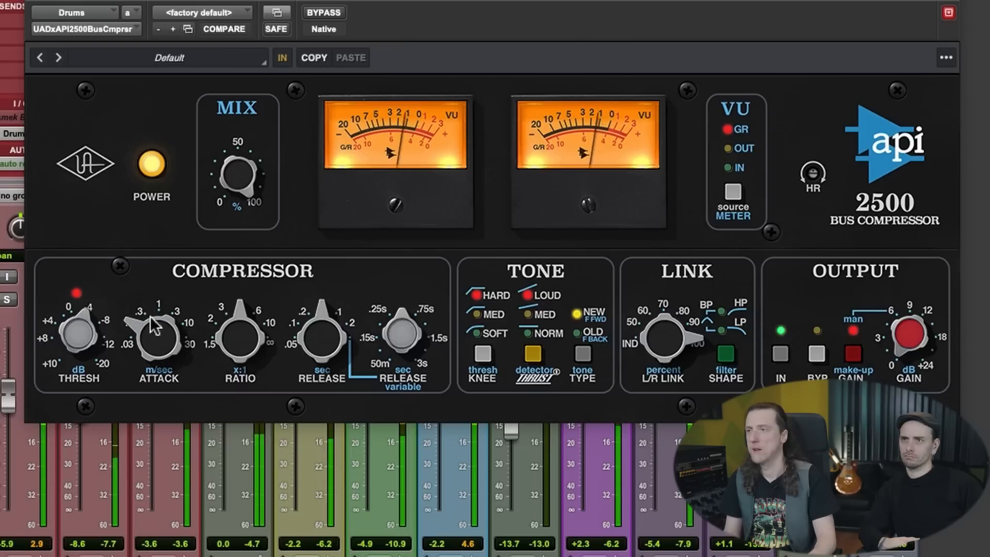
left_click_drag(237, 316, 228, 332)
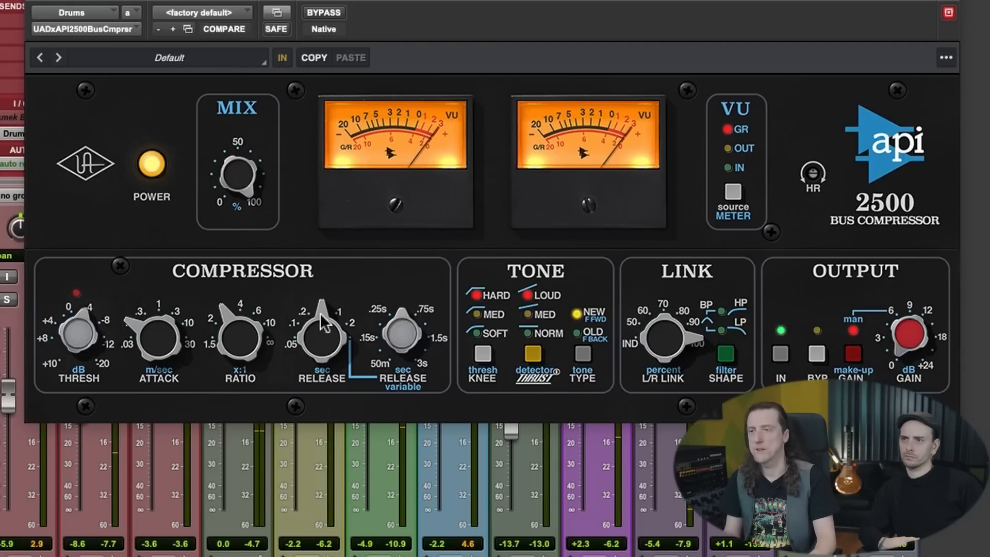
Step: Compare the Drums compressor's 0.2 s and variable release settings, leaving the release on variable
left_click_drag(323, 329, 318, 343)
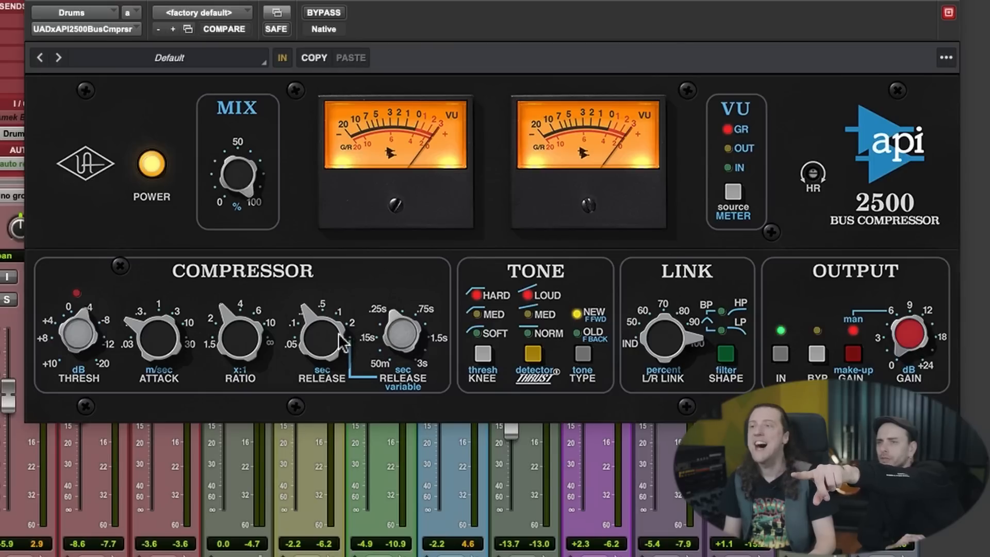
left_click_drag(341, 341, 365, 209)
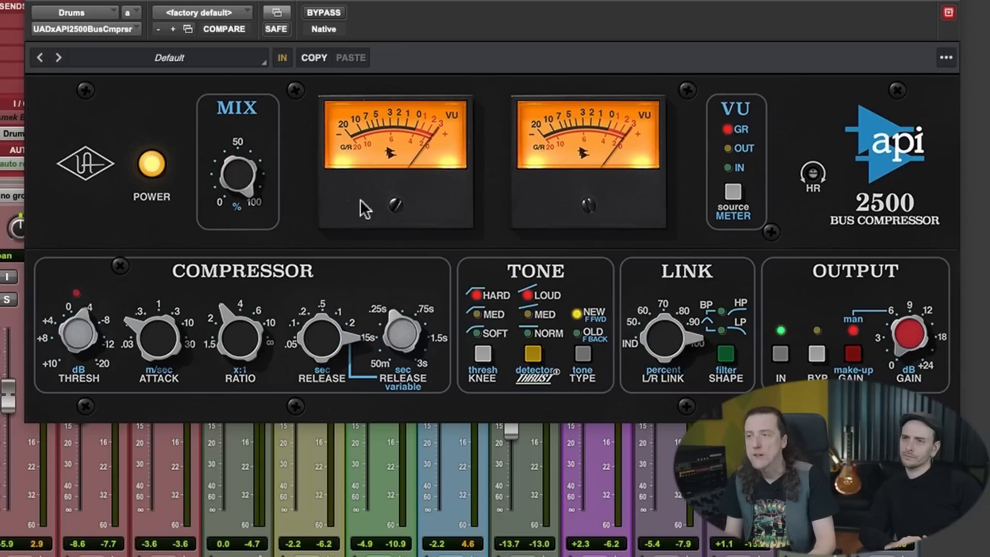
left_click_drag(311, 332, 345, 401)
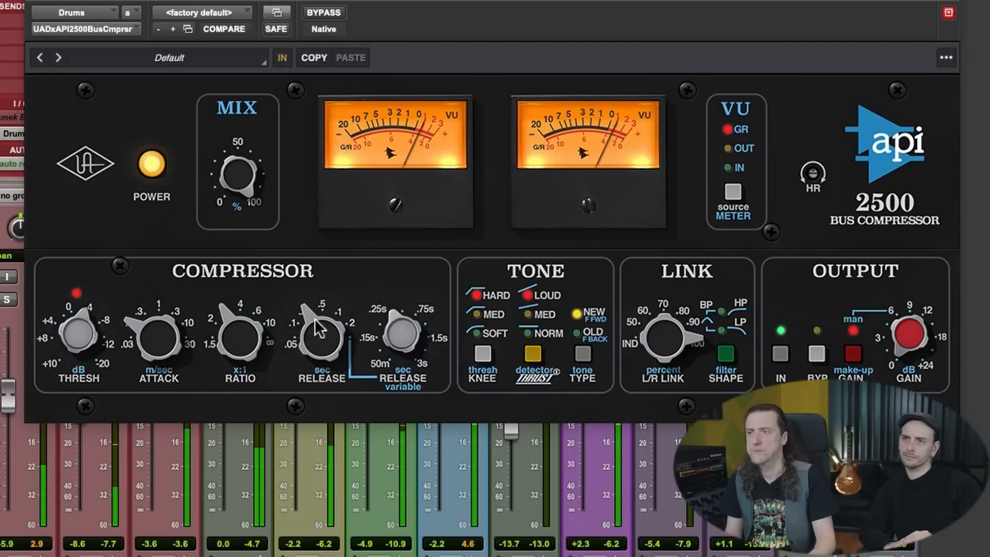
left_click_drag(338, 341, 378, 302)
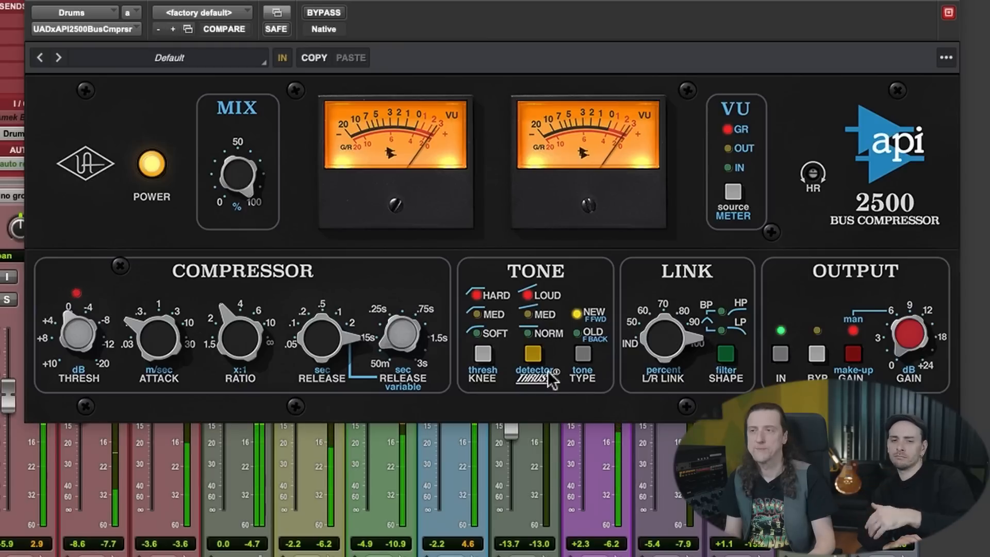
Step: Compare the hard, medium and soft knee settings of the Drums compressor and choose the medium knee
left_click(479, 369)
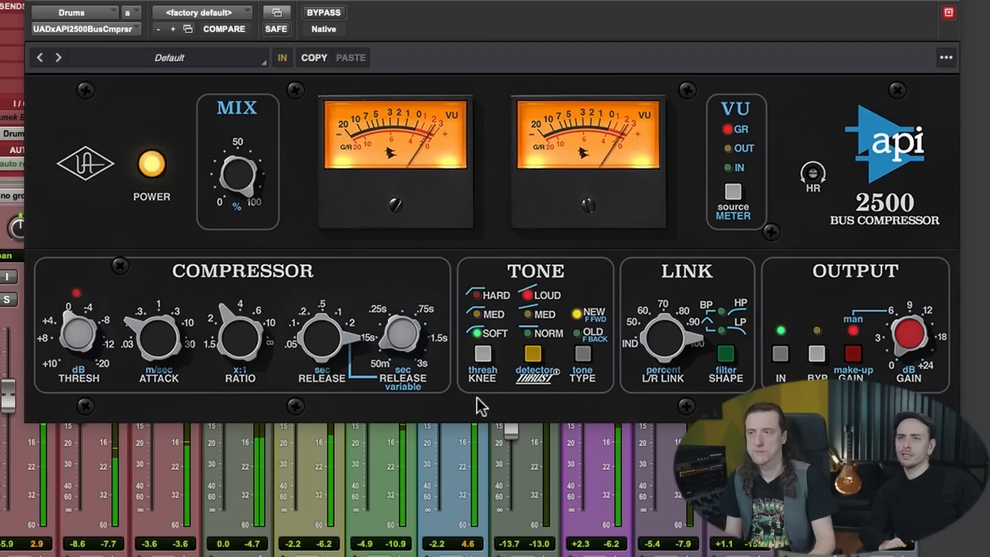
left_click(483, 355)
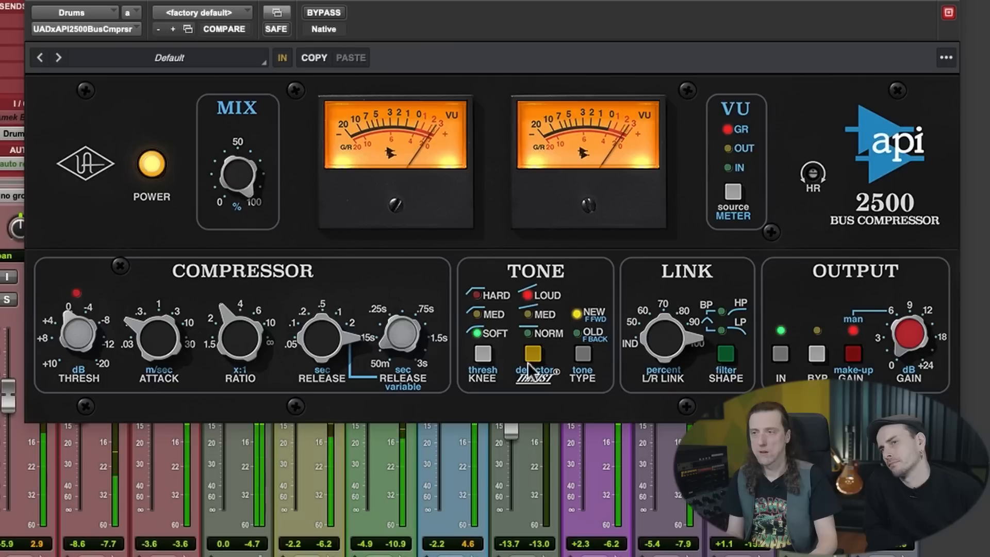
left_click(483, 353)
left_click(483, 353)
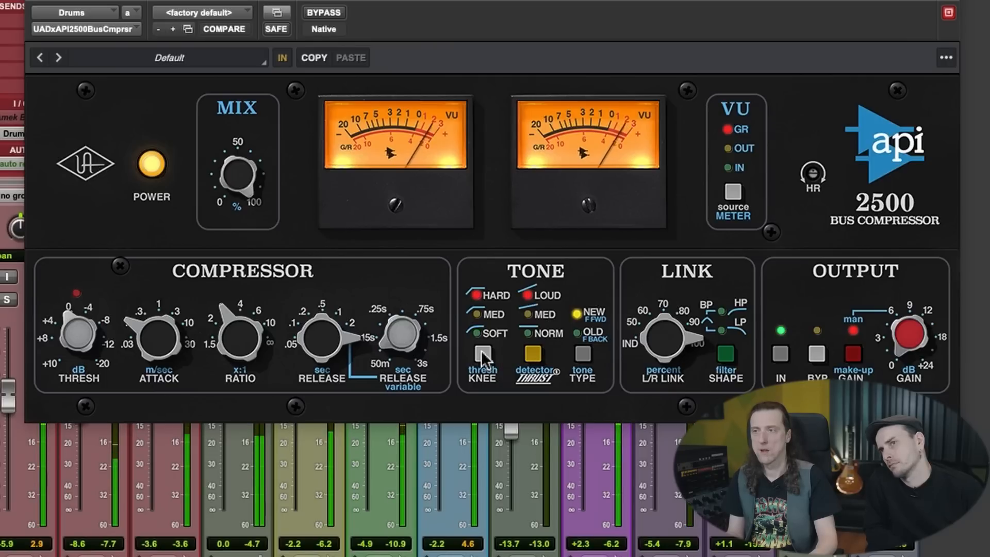
left_click(479, 354)
left_click(479, 354)
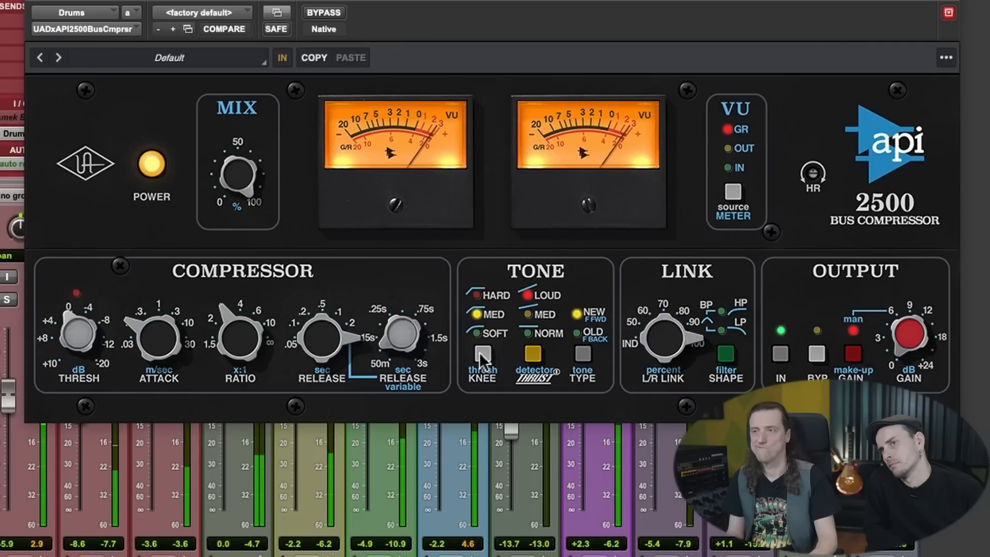
left_click(478, 354)
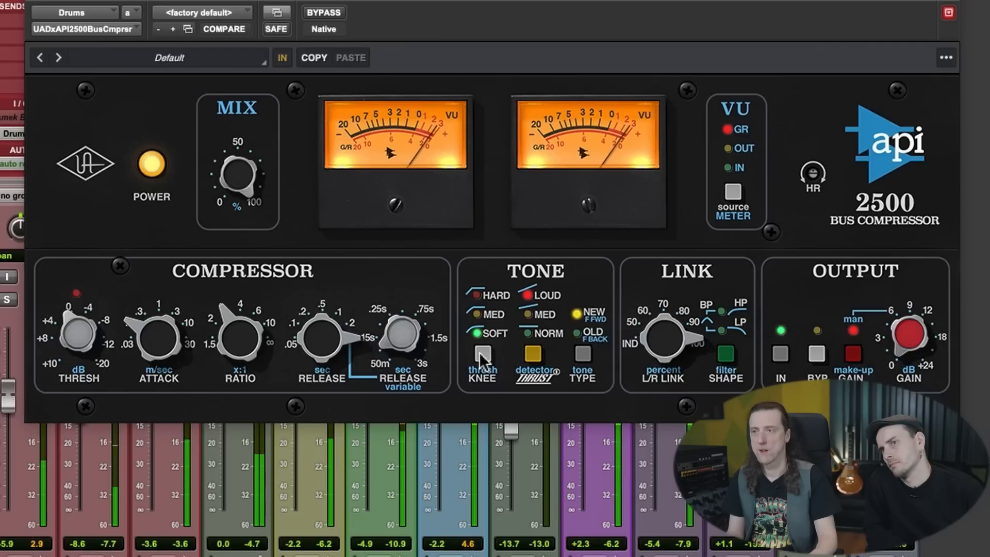
left_click(478, 353)
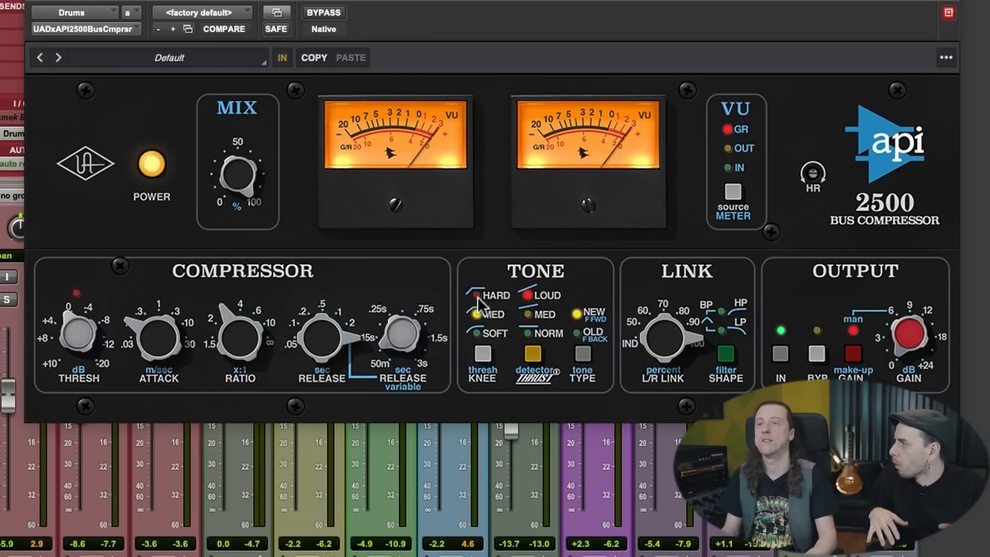
Step: Compare the Med, Norm and Loud Thrust detector settings of the Drums compressor, ending on Loud
left_click(534, 354)
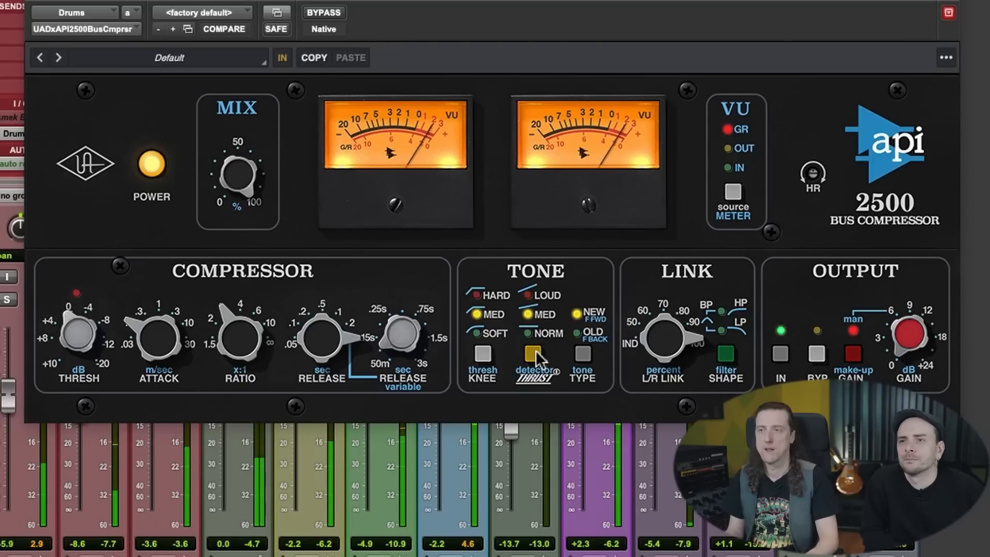
left_click(535, 350)
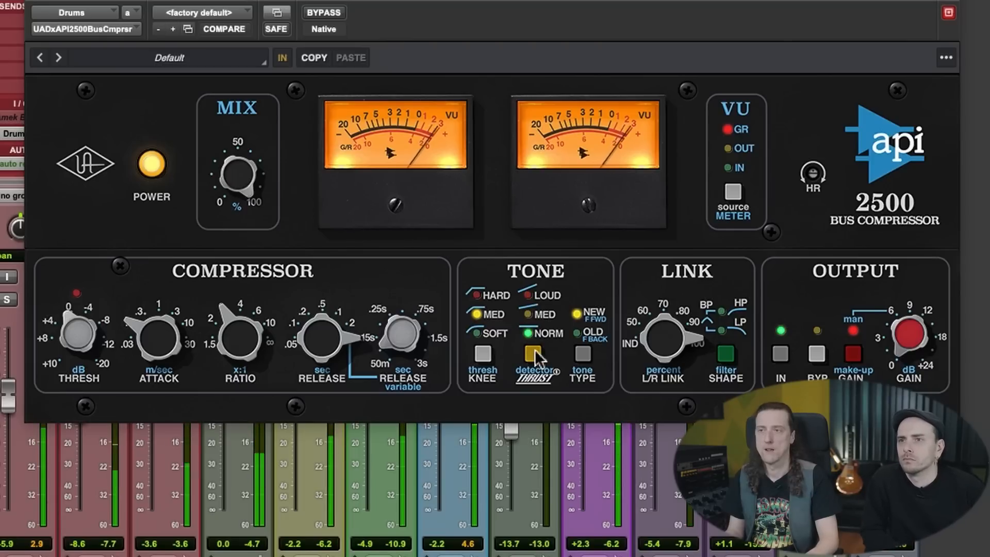
left_click(534, 351)
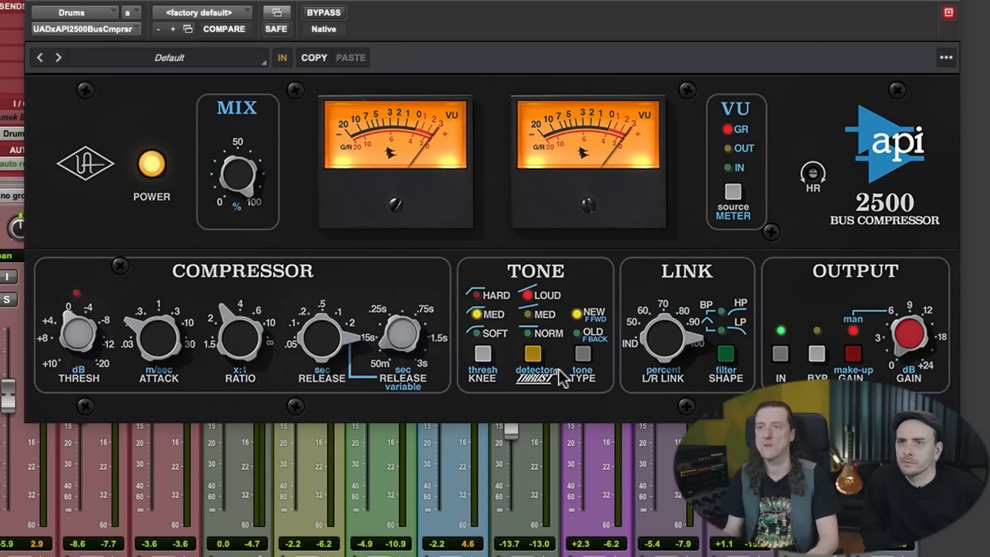
Step: Compare the New and Old tone types of the Drums compressor, keep Old, and set the threshold to about 0 dB
left_click(585, 356)
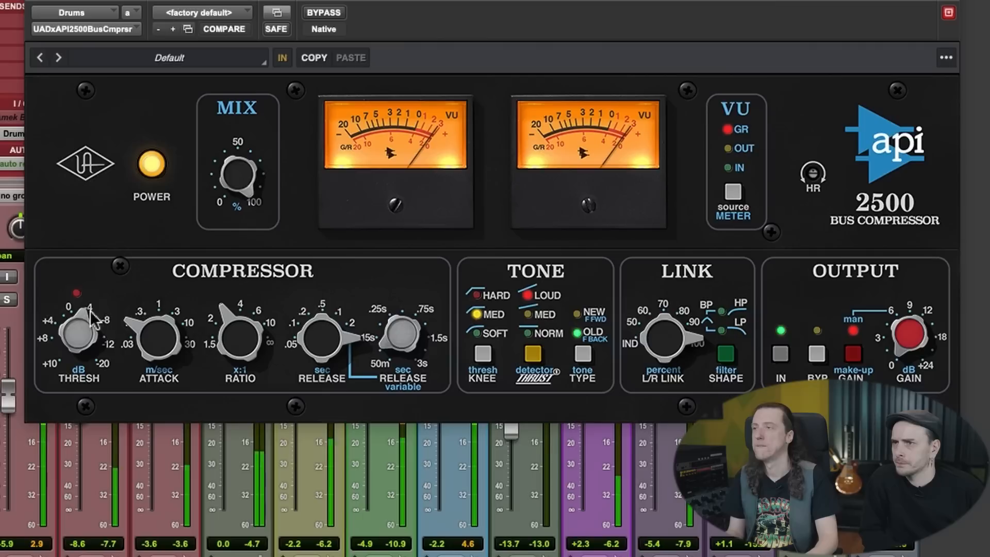
left_click(582, 354)
left_click(581, 355)
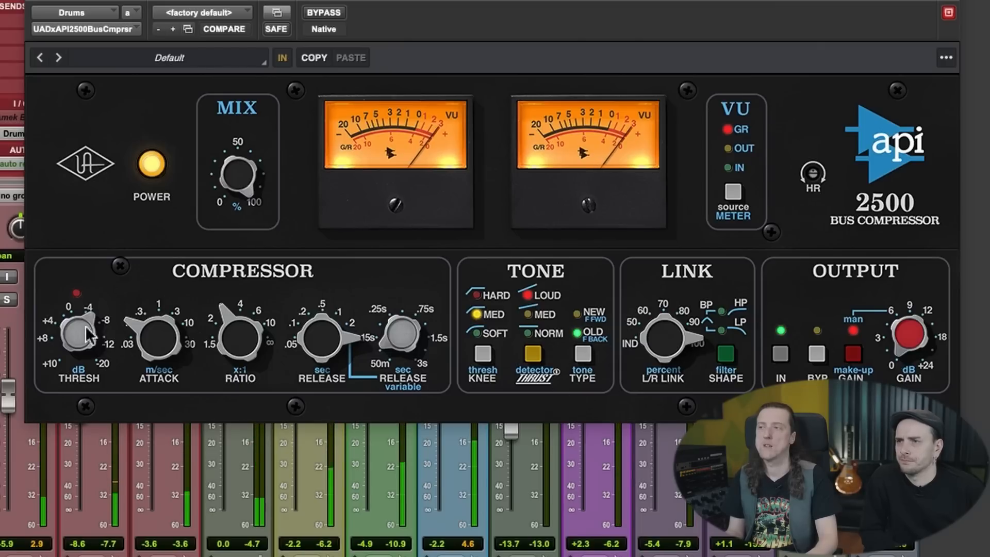
left_click_drag(81, 333, 73, 355)
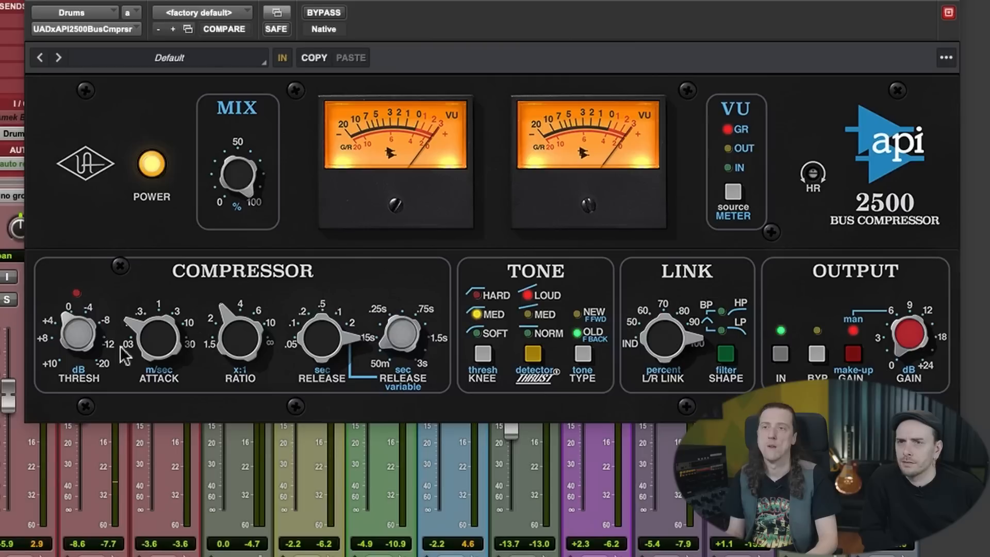
left_click_drag(82, 335, 91, 310)
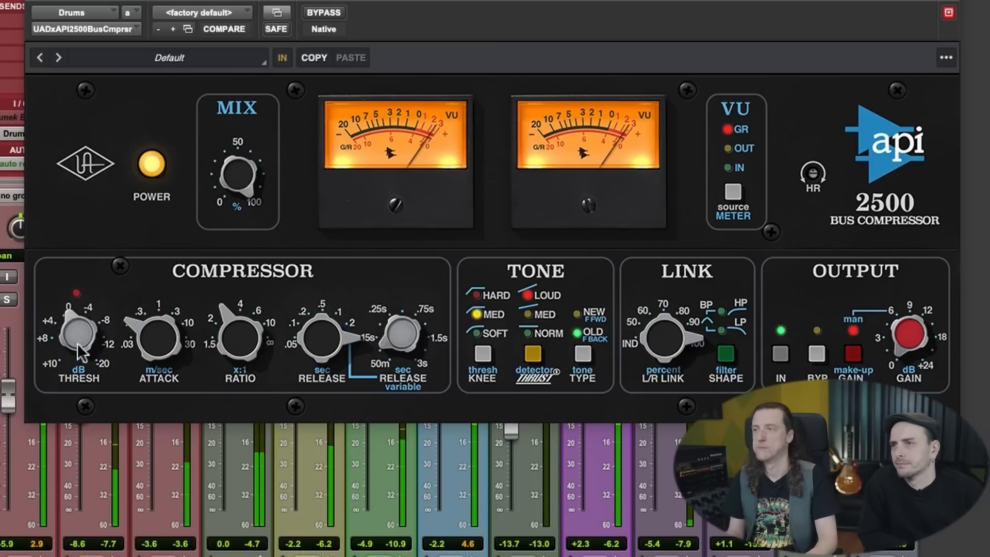
Step: Compare the Drums bus with the API 2500 plug-in bypassed and active
left_click_drag(114, 0, 482, 3)
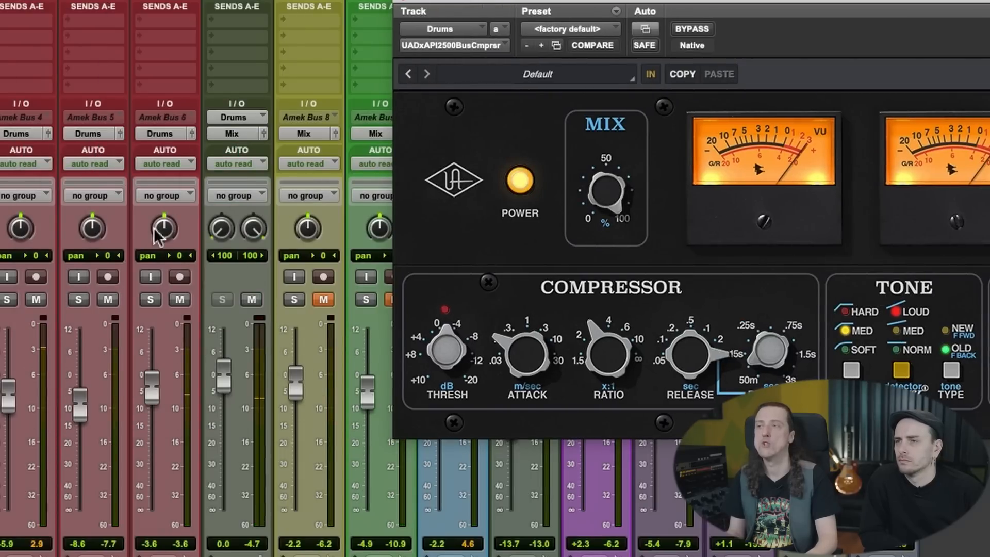
left_click_drag(612, 2, 633, 0)
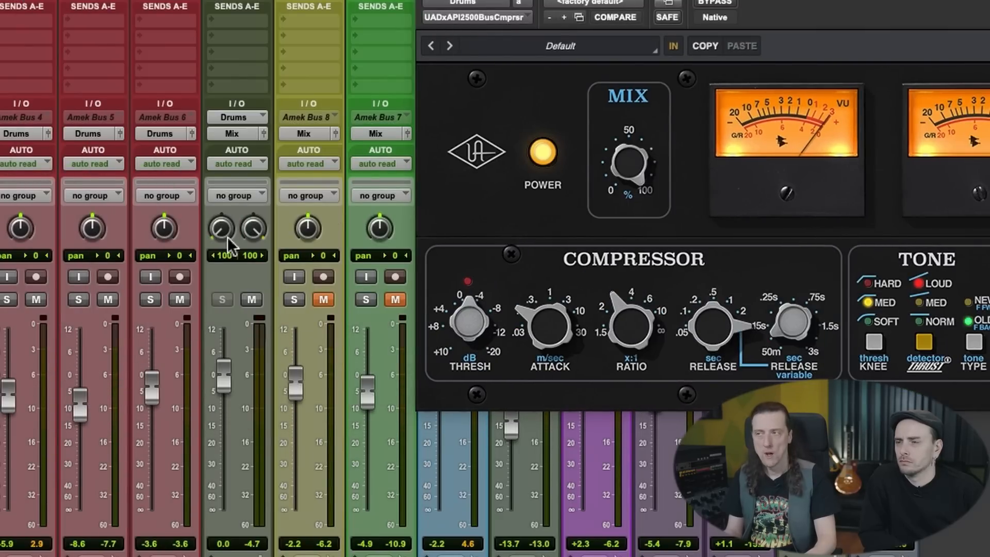
left_click_drag(542, 3, 102, 2)
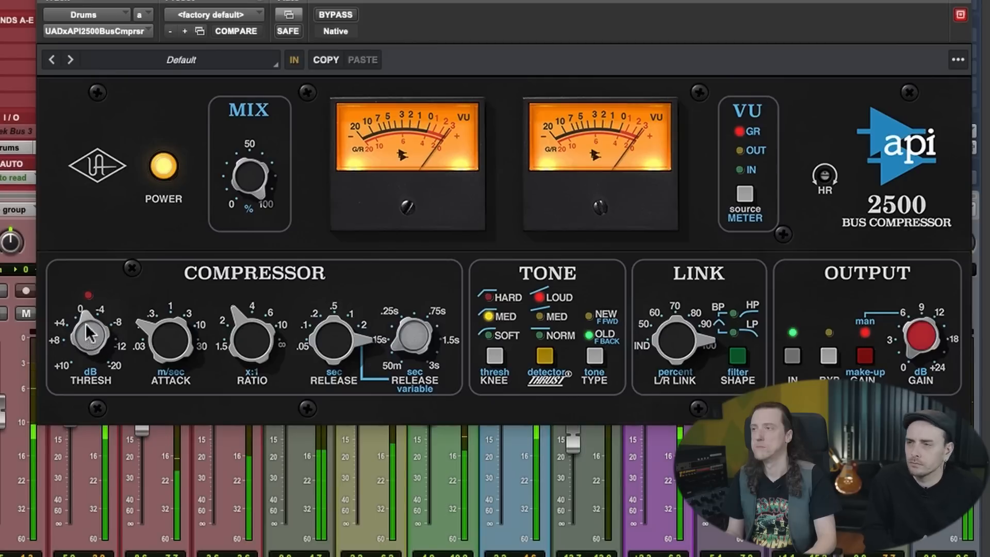
left_click(335, 14)
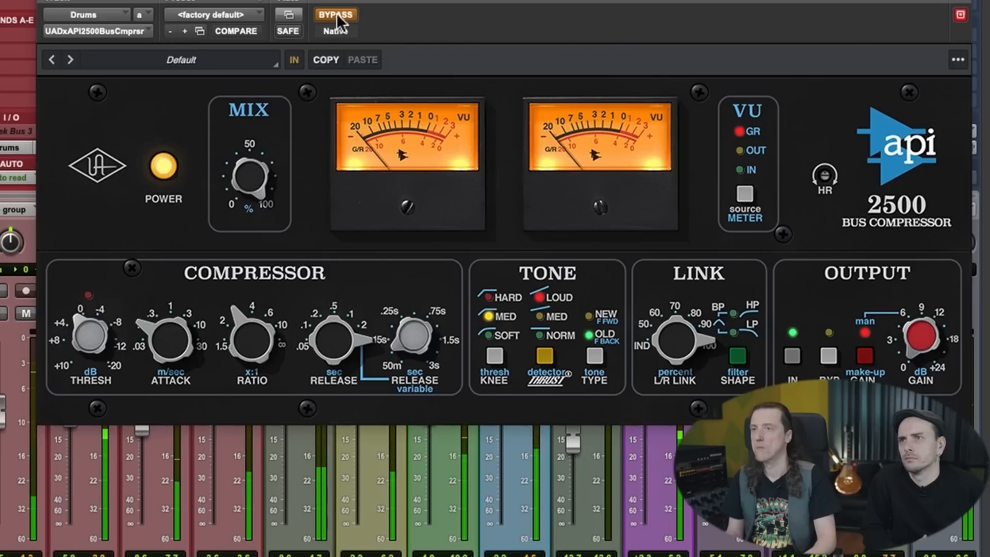
left_click(336, 13)
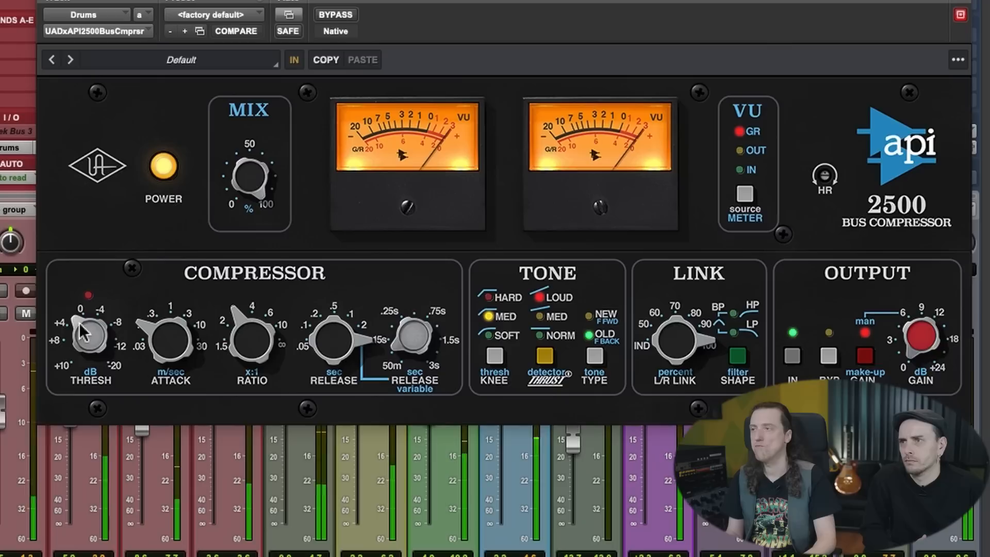
Step: Fine-tune the Drums compressor's threshold and compare the sound with the unit powered off and on
left_click_drag(83, 332, 97, 288)
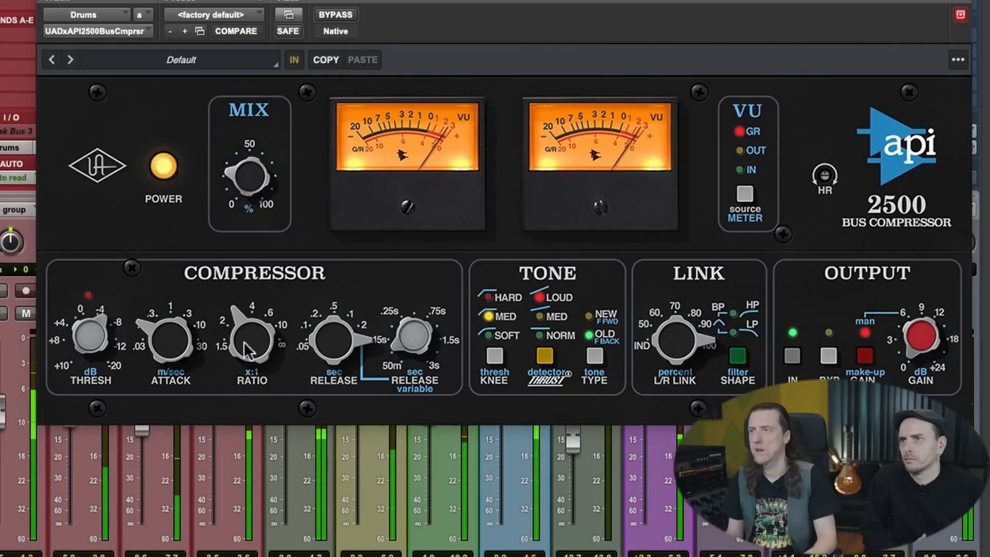
left_click(166, 169)
left_click(166, 167)
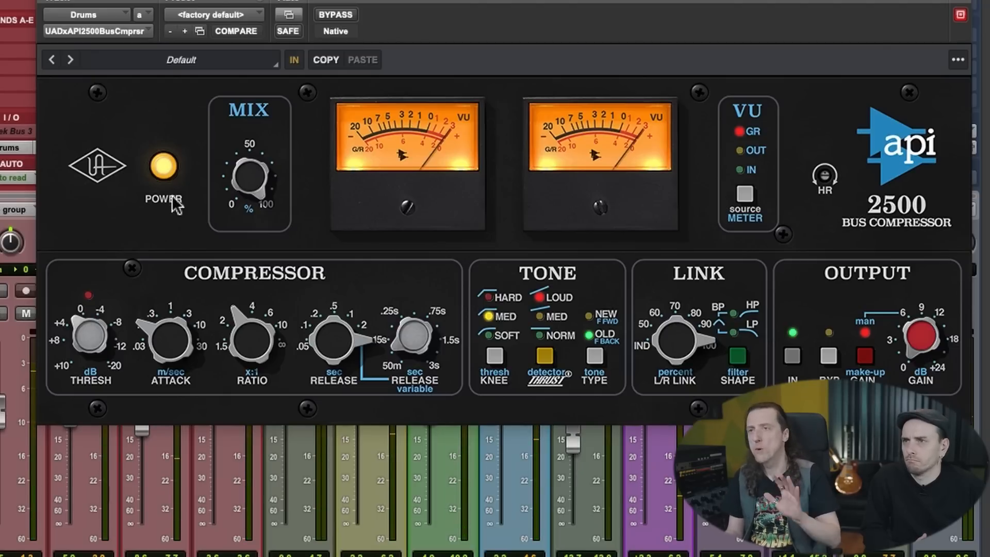
left_click(163, 168)
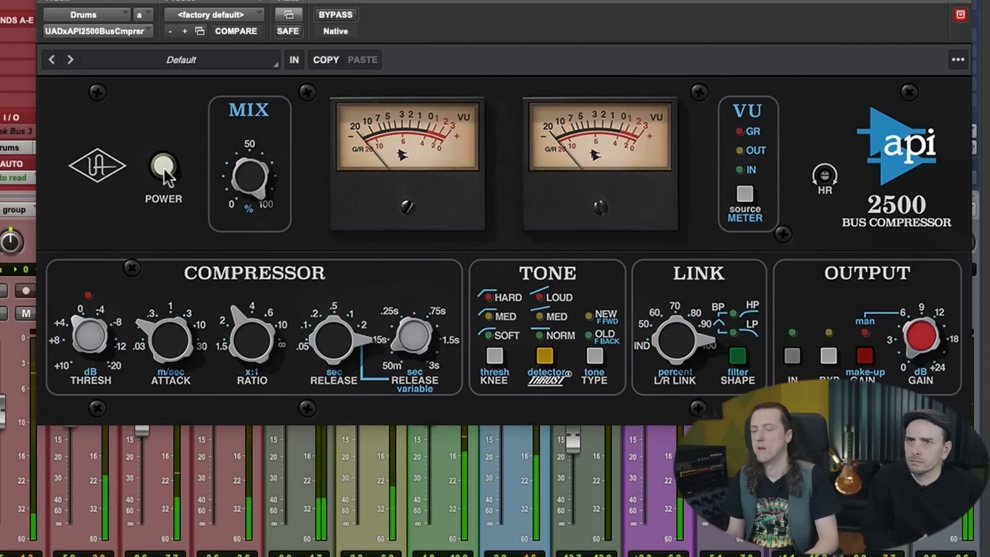
left_click(163, 168)
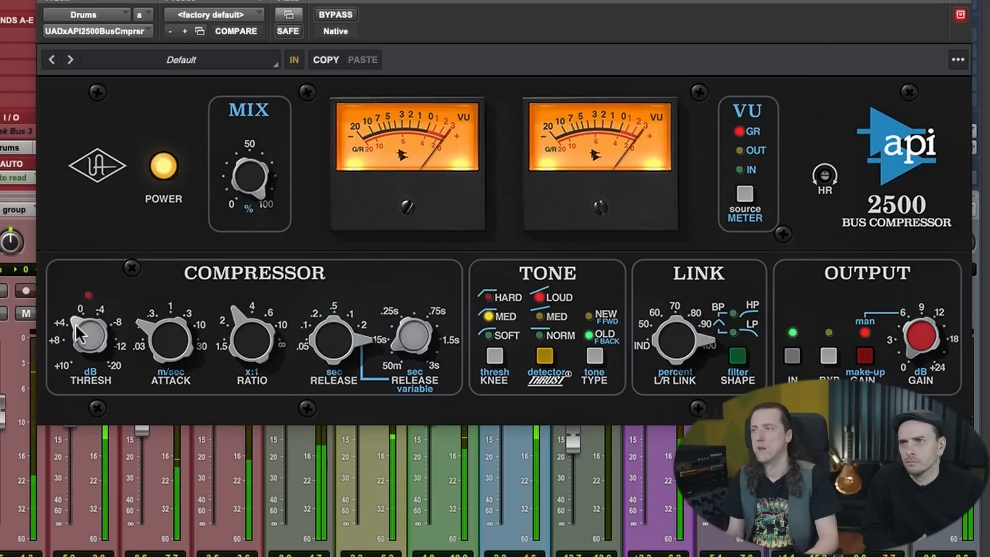
Step: Set the Drums compressor's knee to soft and close the plug-in
left_click(492, 352)
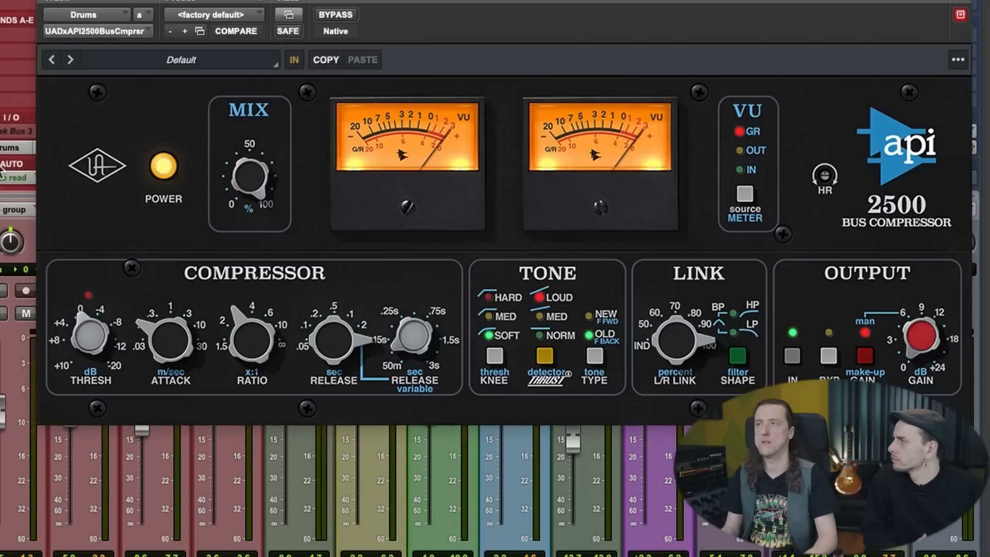
left_click(45, 1)
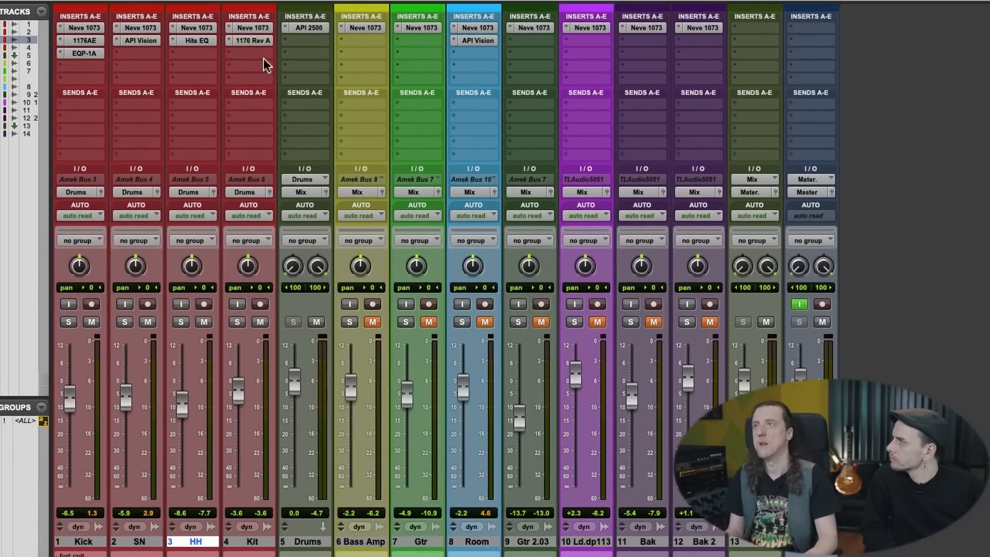
Step: Insert the stereo UADx Century Tube Channel Strip on Drums after the API 2500
left_click(307, 39)
mouse_move(403, 41)
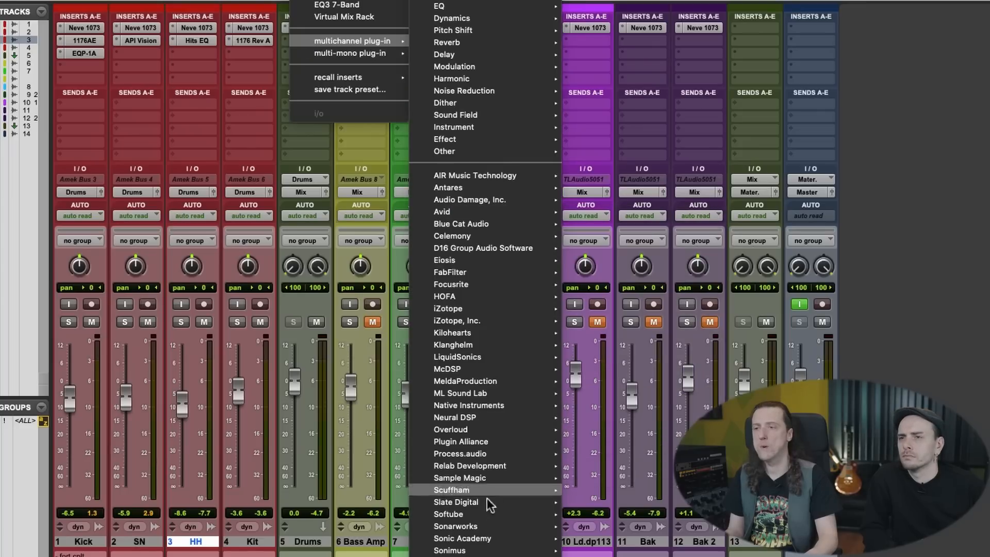
scroll(490, 454, "down", 5)
mouse_move(515, 489)
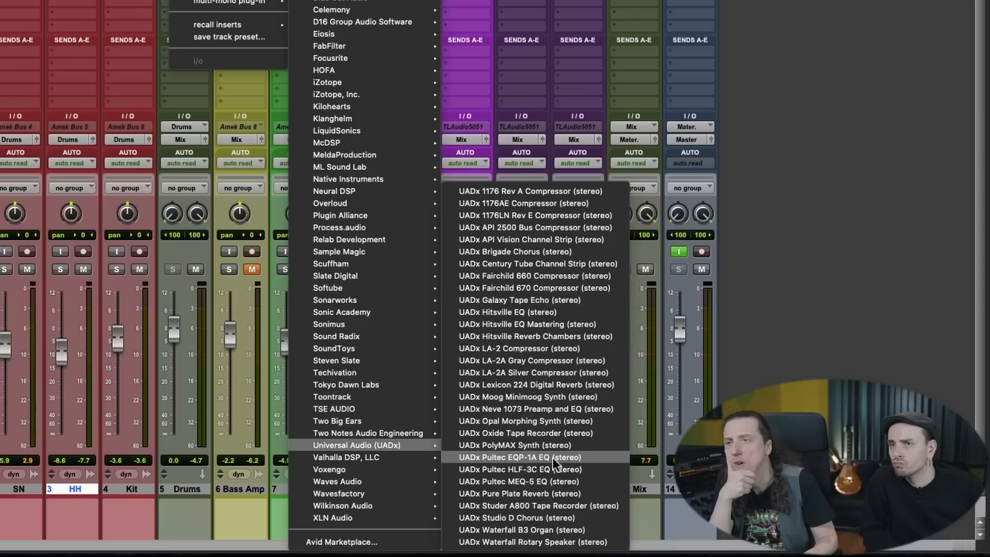
left_click(574, 263)
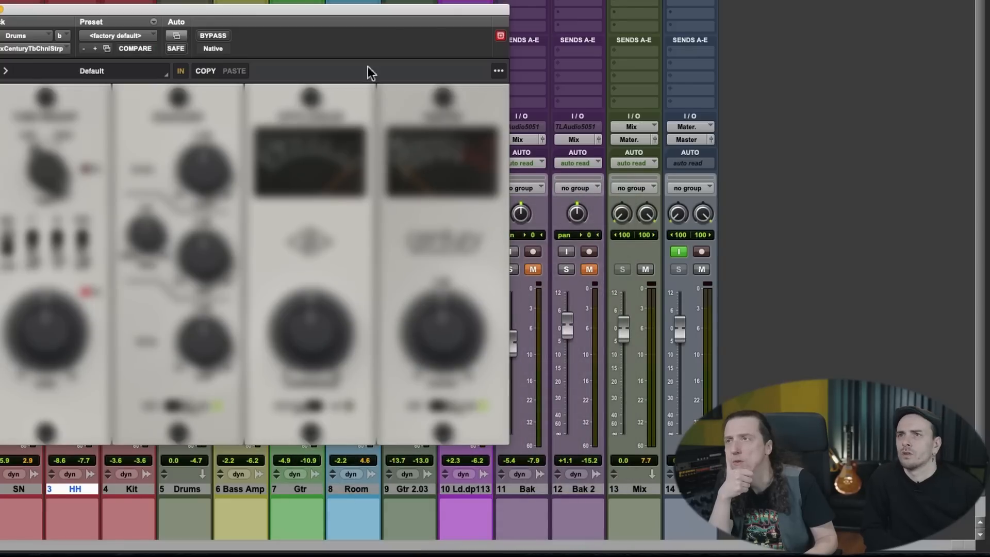
left_click_drag(320, 13, 383, 5)
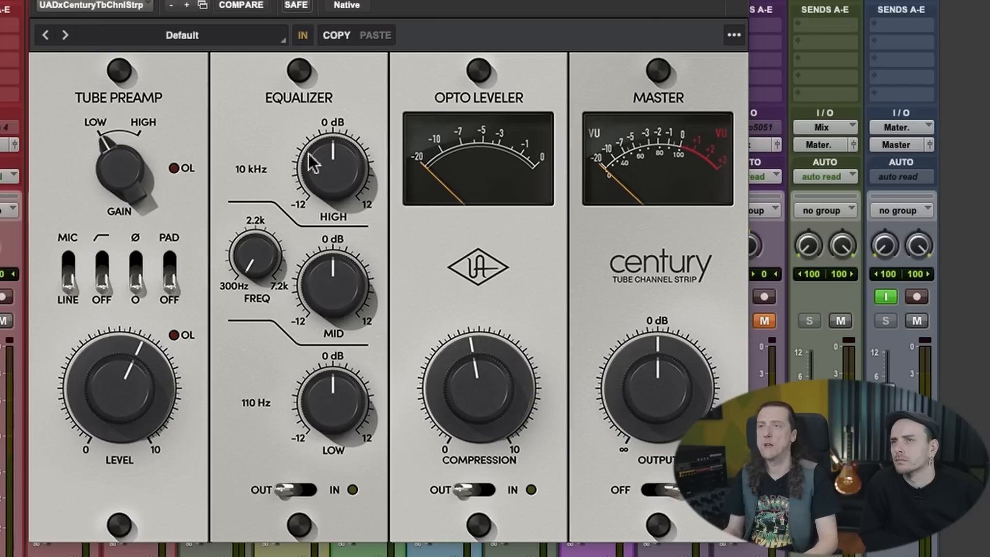
Step: Boost the Century's 10 kHz high band by about 3 dB with its equalizer switched in, and bypass the strip
left_click_drag(336, 170, 340, 145)
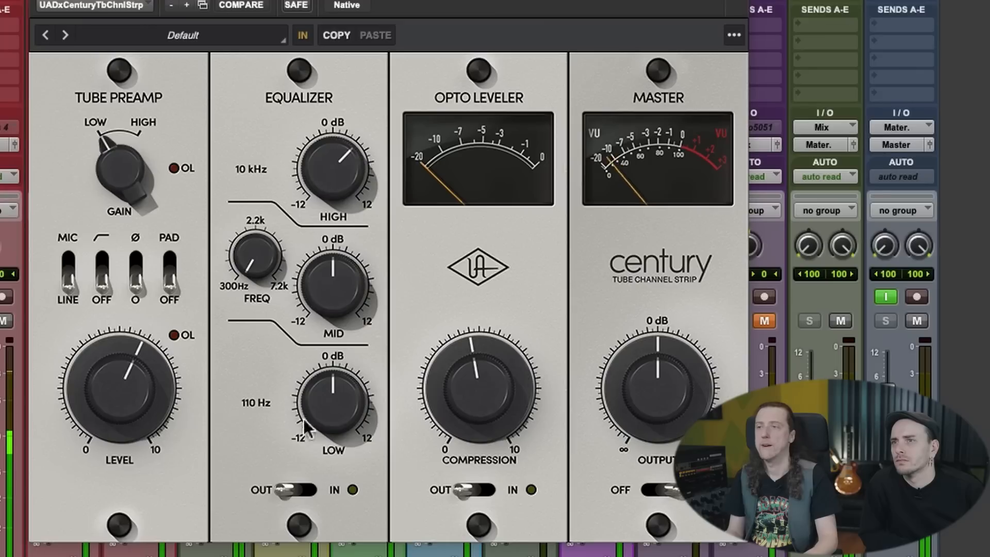
left_click(290, 489)
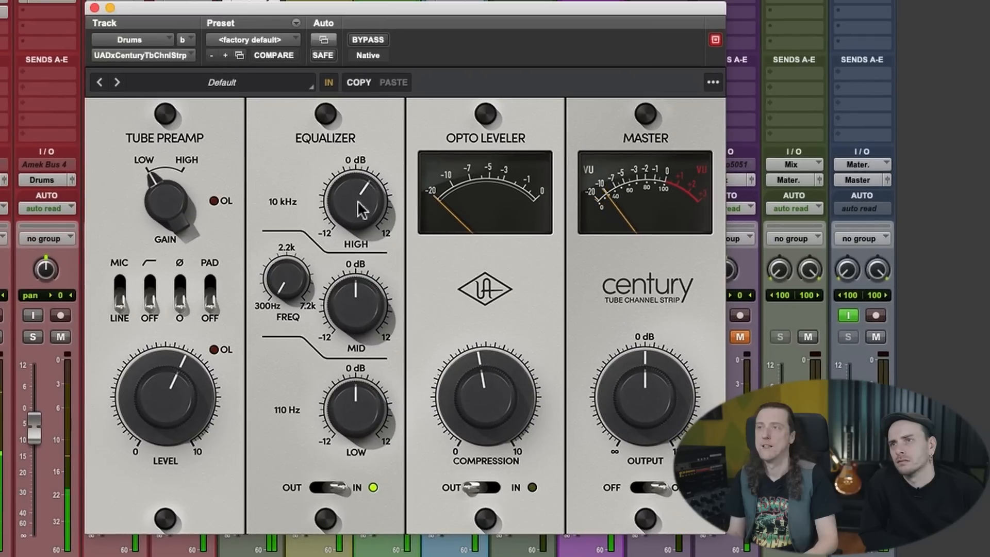
left_click(369, 40)
left_click(369, 39)
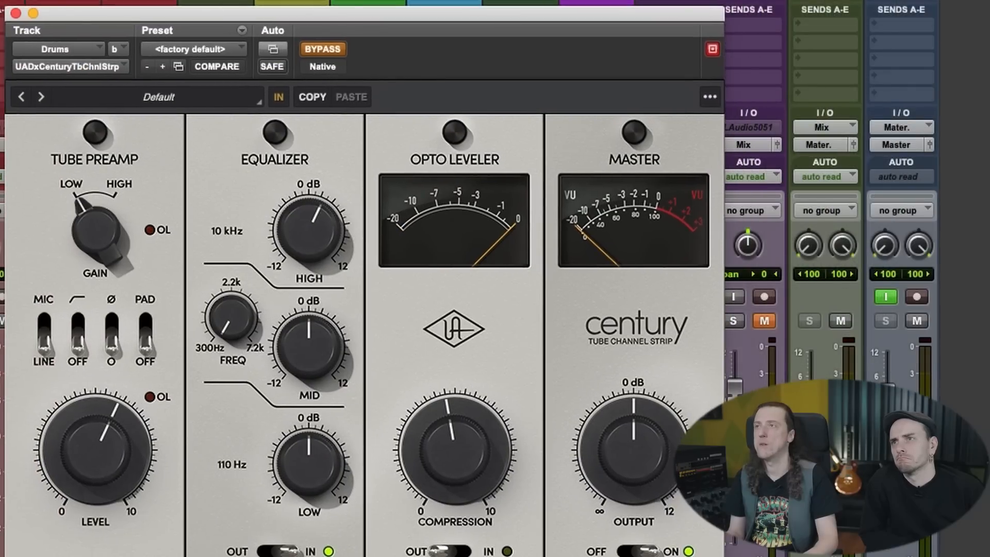
Step: Insert the UADx Pultec EQP-1A EQ on Drums in the slot below the Century
left_click(198, 2)
mouse_move(278, 1)
scroll(455, 490, "down", 8)
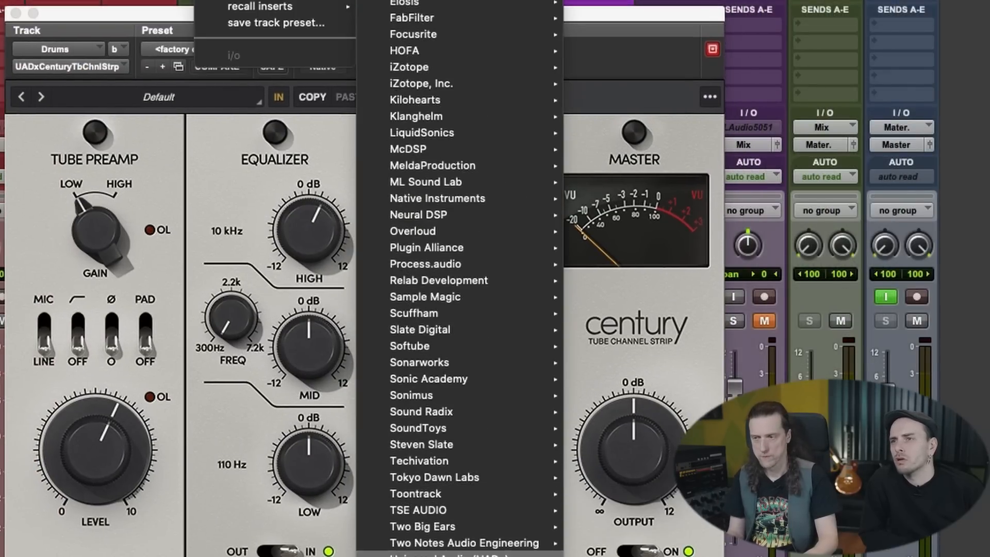
mouse_move(445, 555)
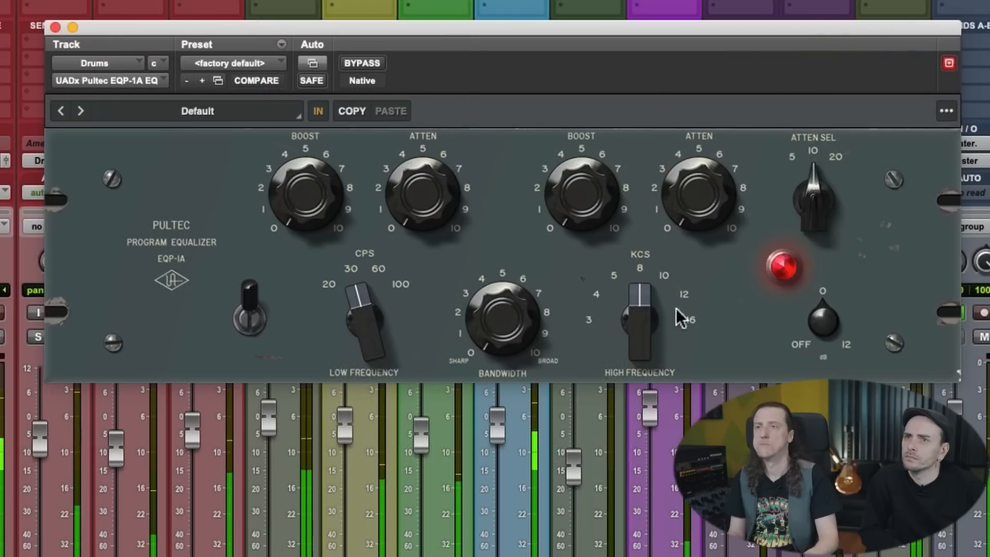
Step: Set the Drums EQP-1A to a high-frequency boost of about 4 at 12 kcs with the bandwidth at about 5
left_click_drag(677, 308, 648, 282)
left_click_drag(581, 203, 591, 113)
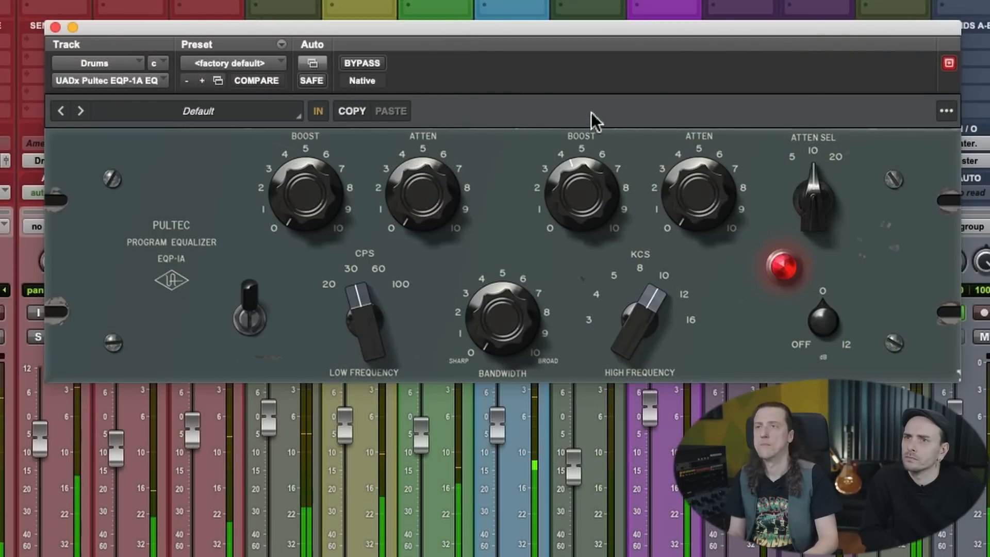
left_click_drag(643, 299, 647, 271)
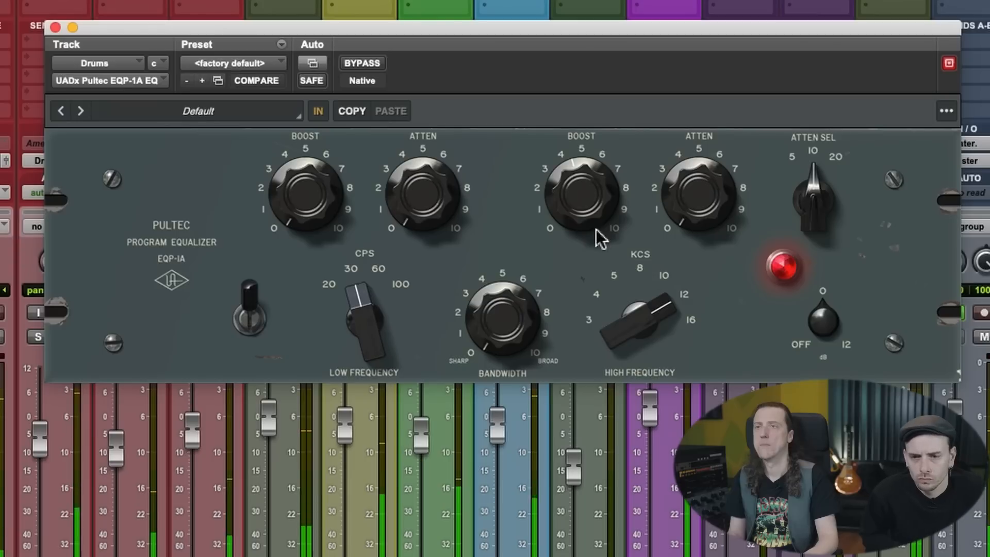
left_click_drag(579, 202, 581, 235)
left_click_drag(586, 317, 584, 236)
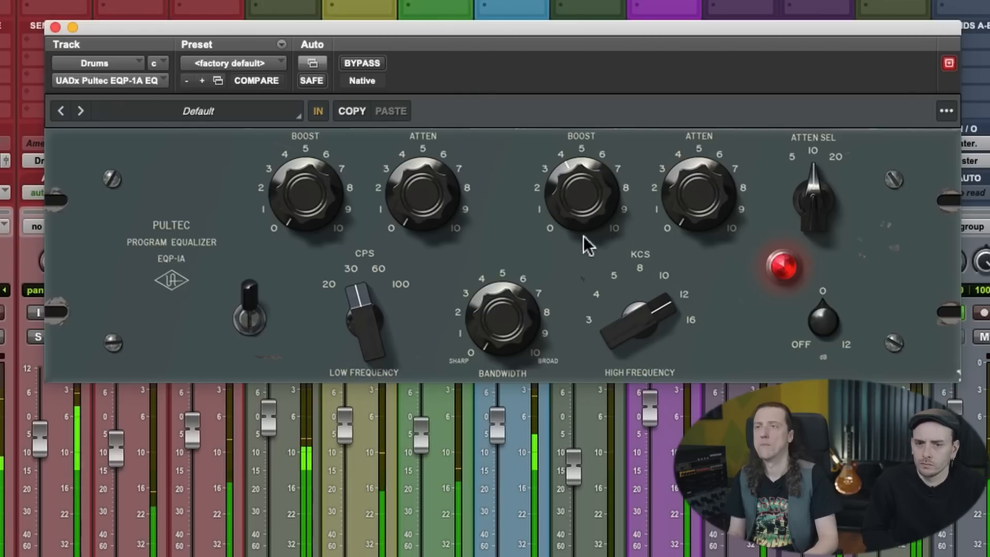
left_click_drag(511, 327, 533, 224)
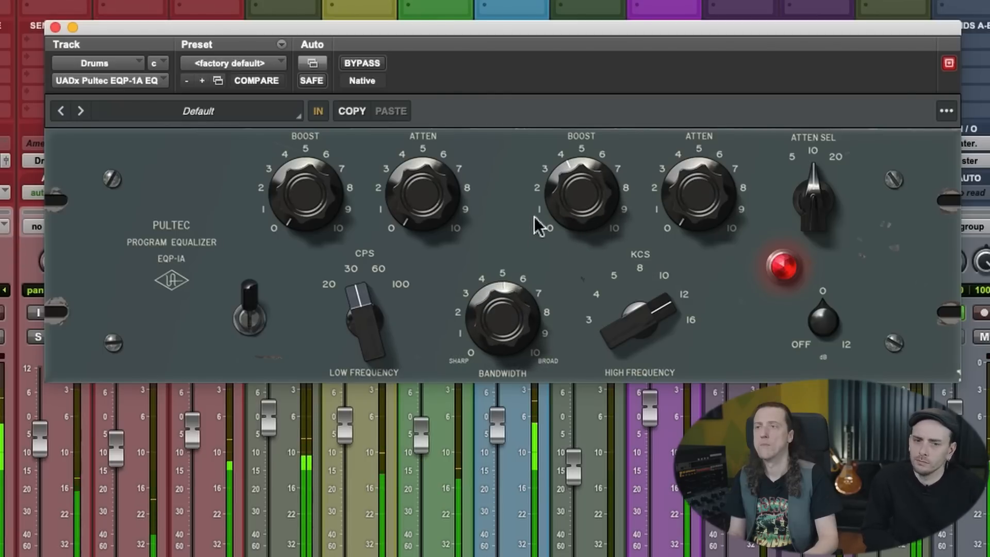
mouse_move(588, 199)
left_mouse_down()
mouse_move(605, 149)
mouse_move(591, 201)
left_mouse_up()
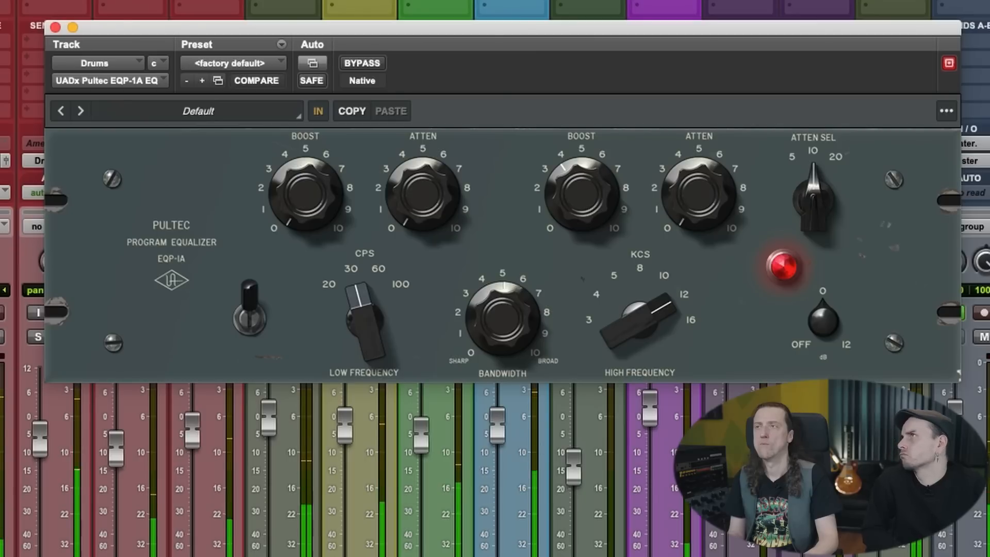
Step: Compare the Drums bus with the EQP-1A bypassed and active
key("shift+e")
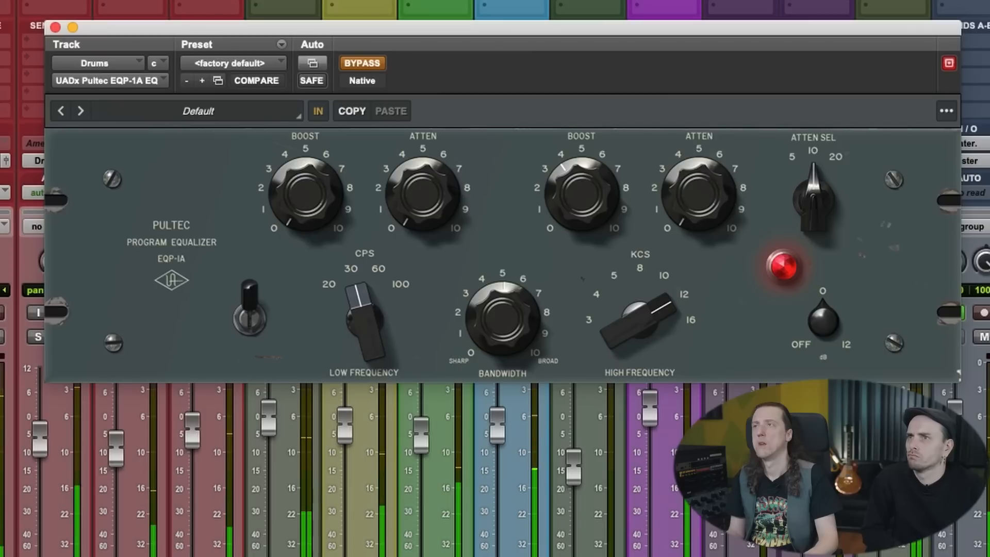
key("shift+e")
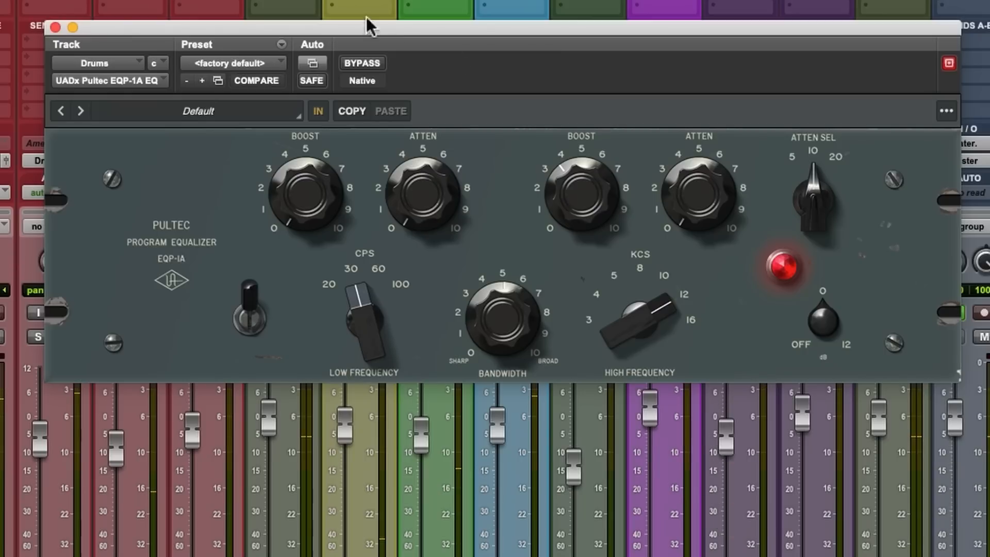
key("shift+e")
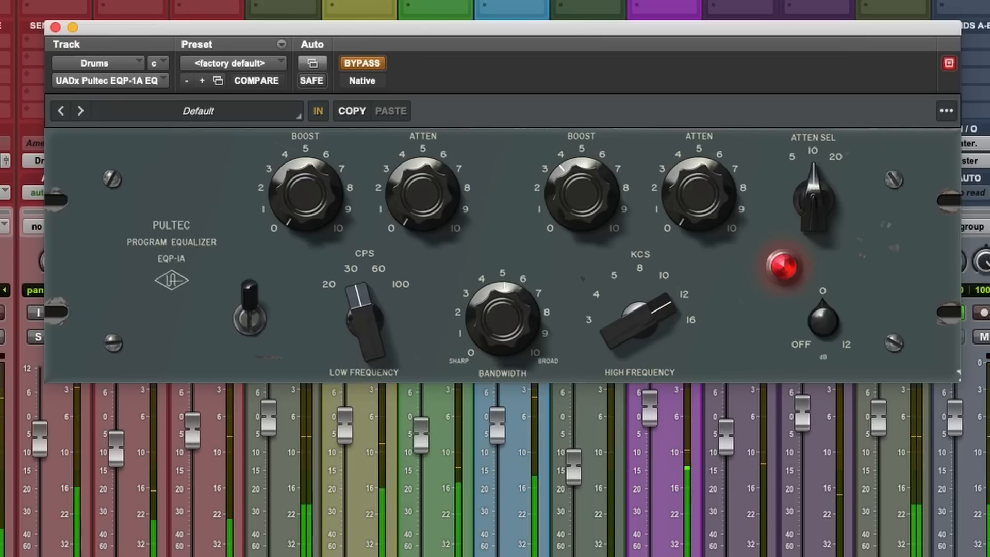
key("shift+e")
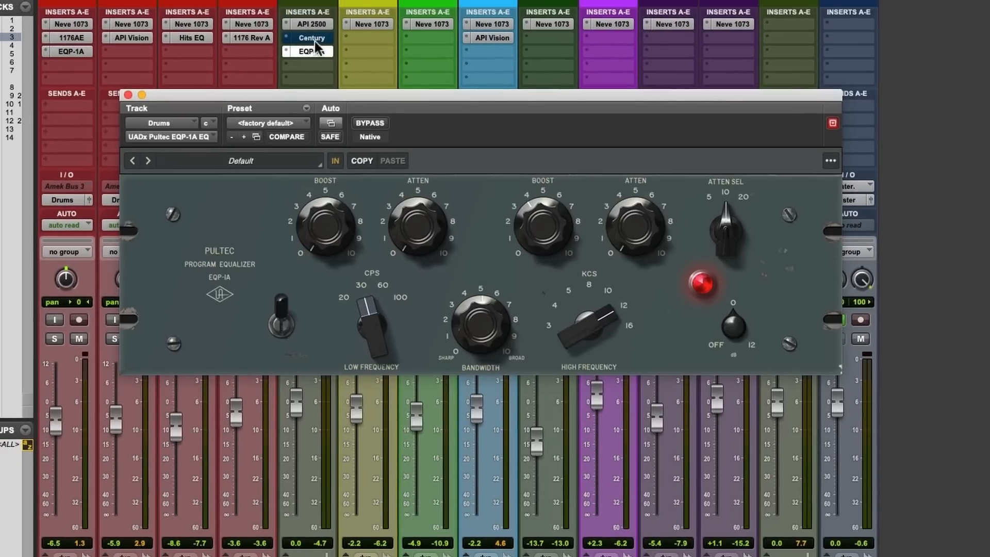
Step: Compare the Century and the EQP-1A on Drums by swapping which is bypassed, ending with the EQP-1A active
left_click(312, 52, "super")
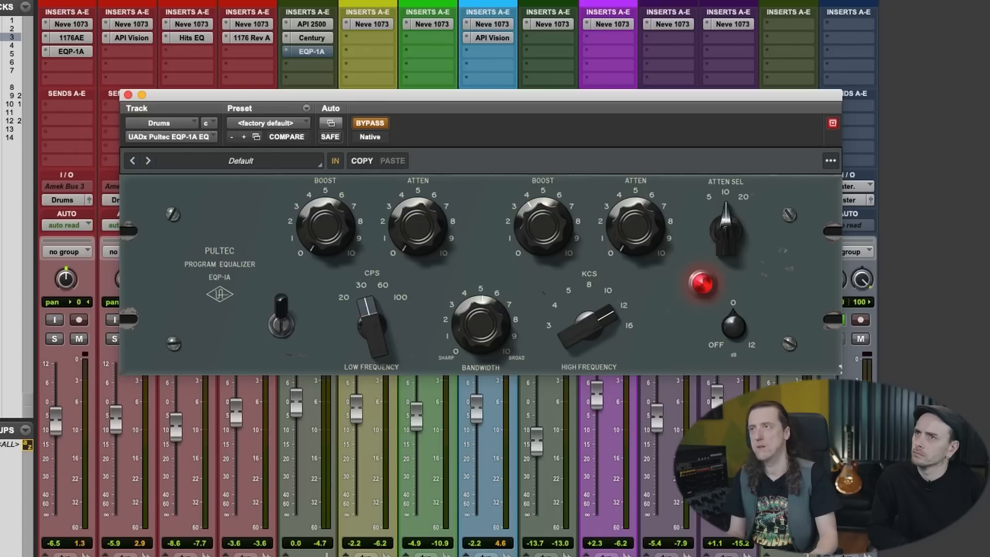
left_click(325, 39, "super")
left_click(324, 51, "super")
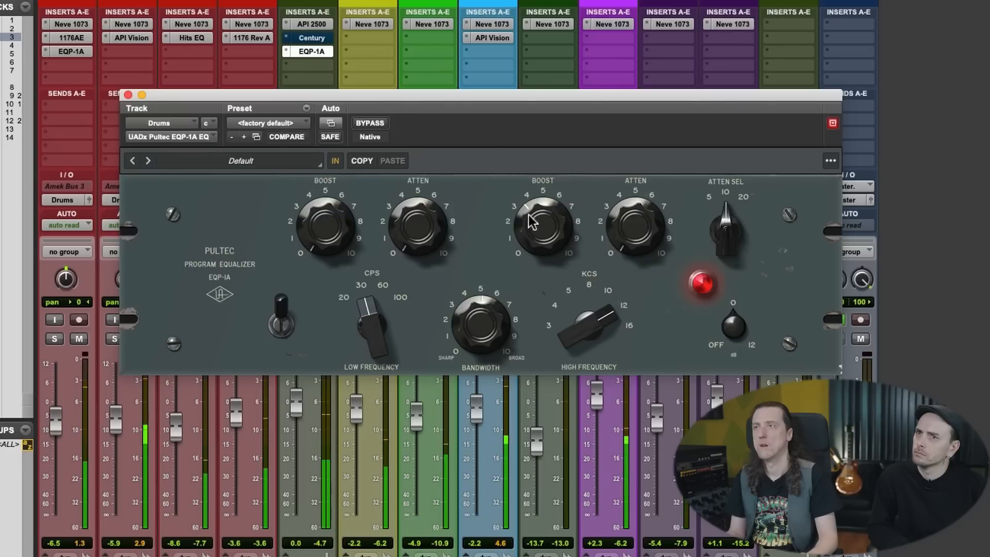
Step: Compare the Century and the EQP-1A on Drums again by swapping their bypass states, ending with both bypassed
left_click(324, 51, "super")
left_click(320, 36, "super")
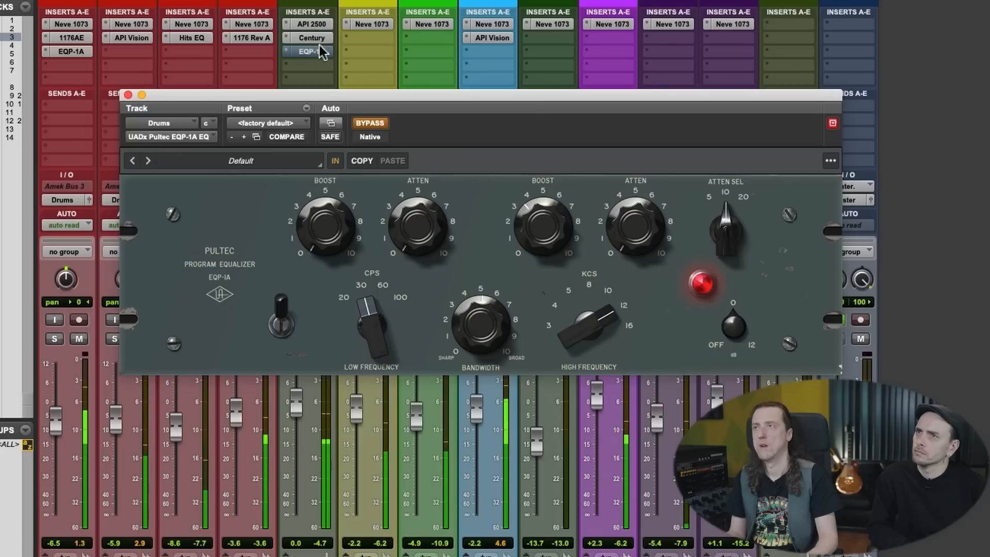
left_click(320, 38, "super")
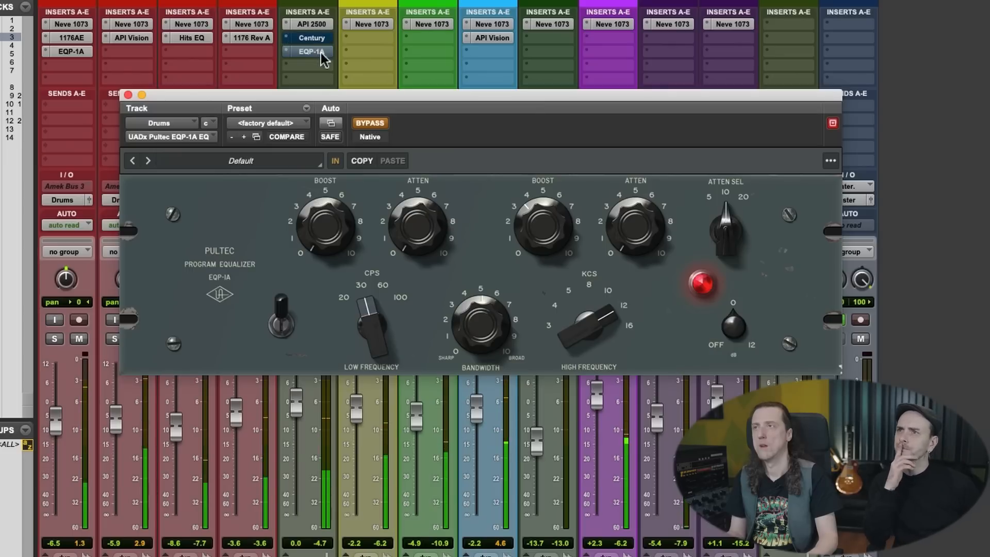
left_click(321, 52, "super")
left_click(315, 59, "super")
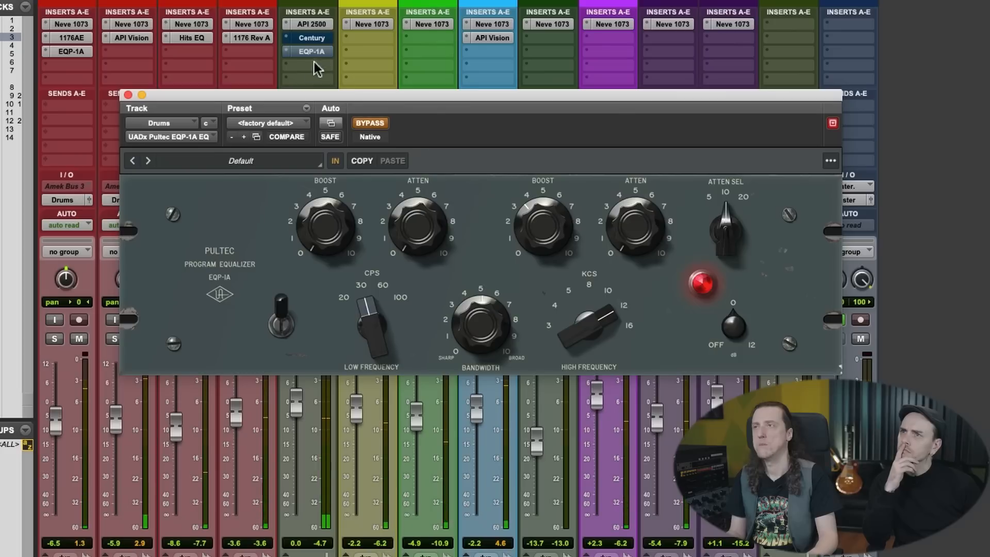
Step: Insert the stereo UADx Neve 1073 Preamp and EQ on Drums in the slot below the EQP-1A
left_click(292, 66)
mouse_move(286, 67)
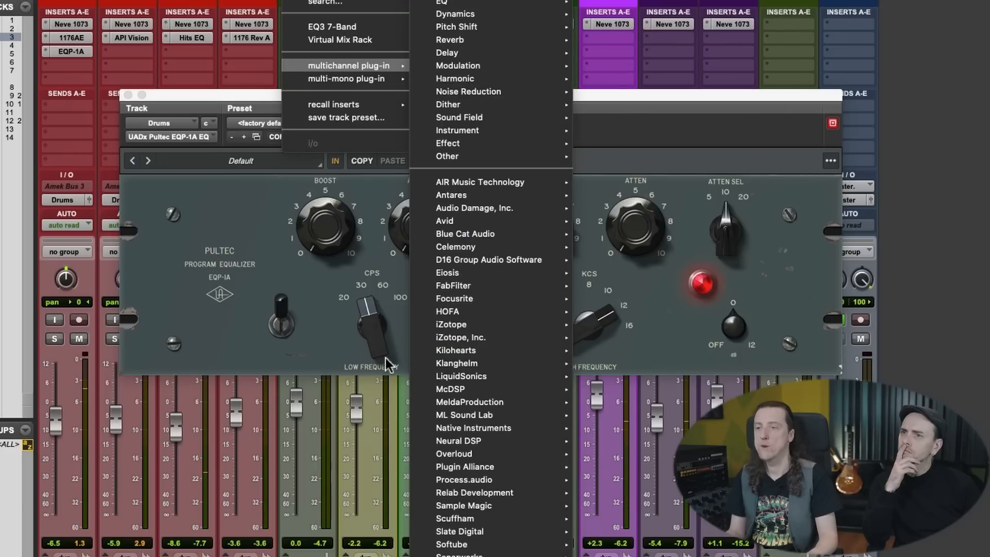
scroll(527, 511, "down", 5)
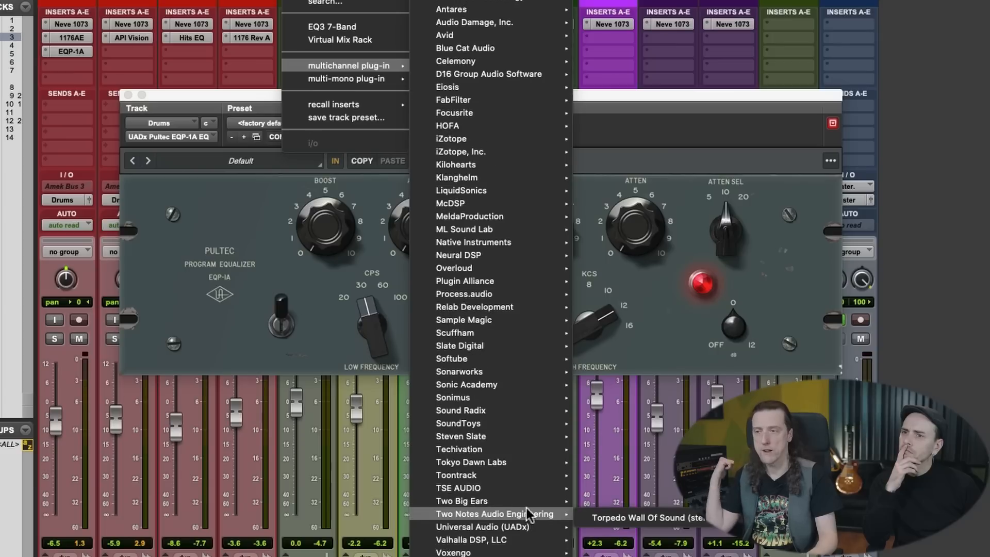
mouse_move(528, 506)
mouse_move(531, 526)
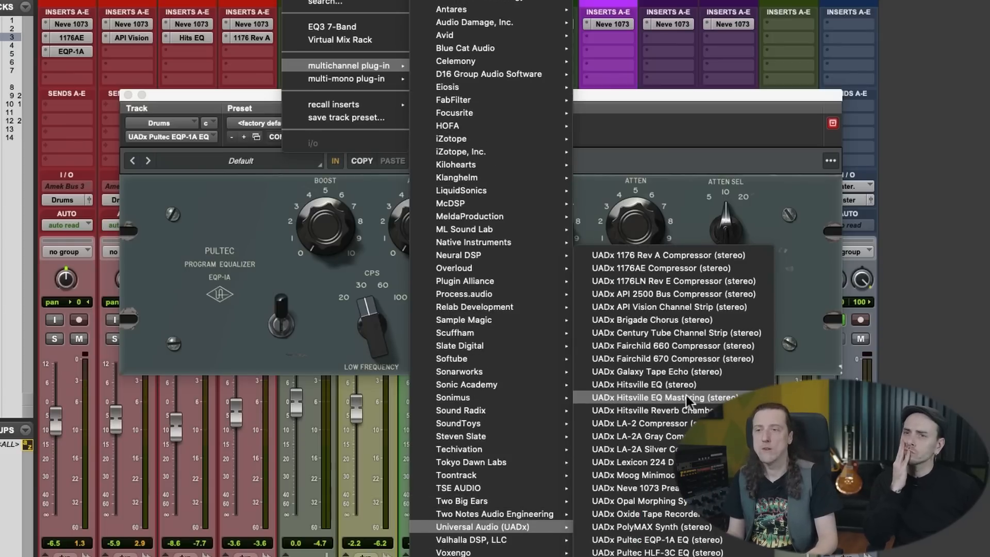
left_click(652, 486)
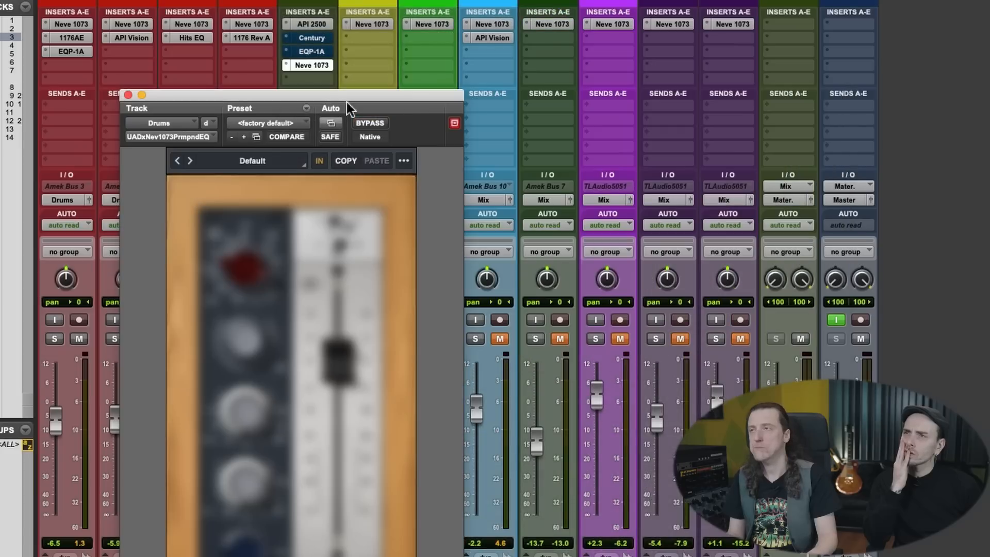
left_click_drag(342, 97, 674, 17)
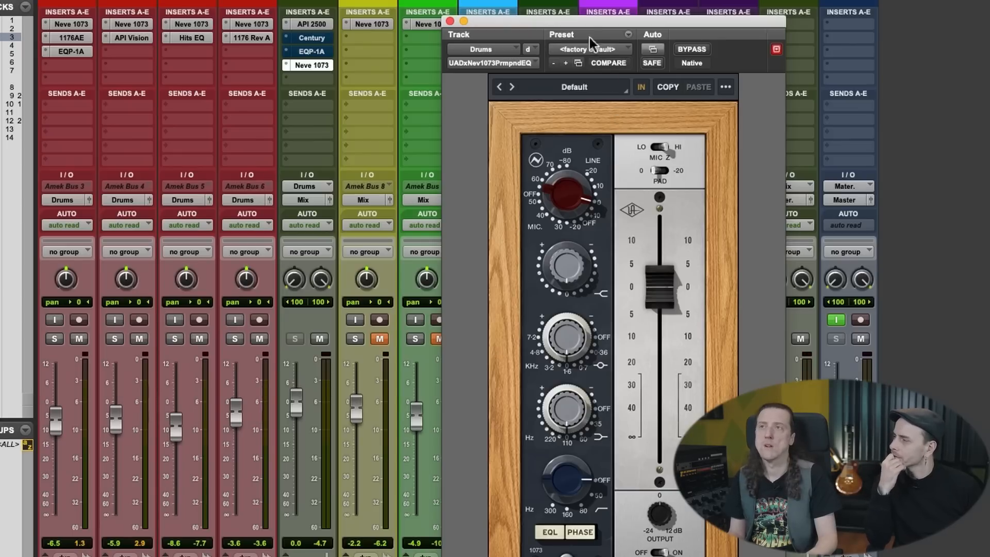
left_click_drag(580, 24, 642, 32)
left_click_drag(617, 32, 555, 24)
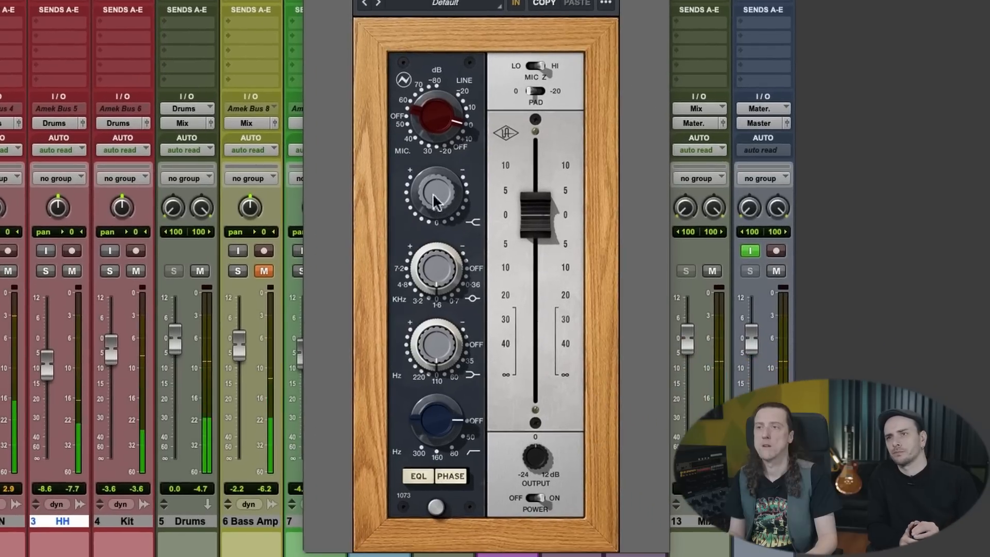
Step: Try a high-shelf boost on the Drums Neve 1073, toggling its EQ and the HH mute to judge the highs
left_click_drag(432, 193, 430, 162)
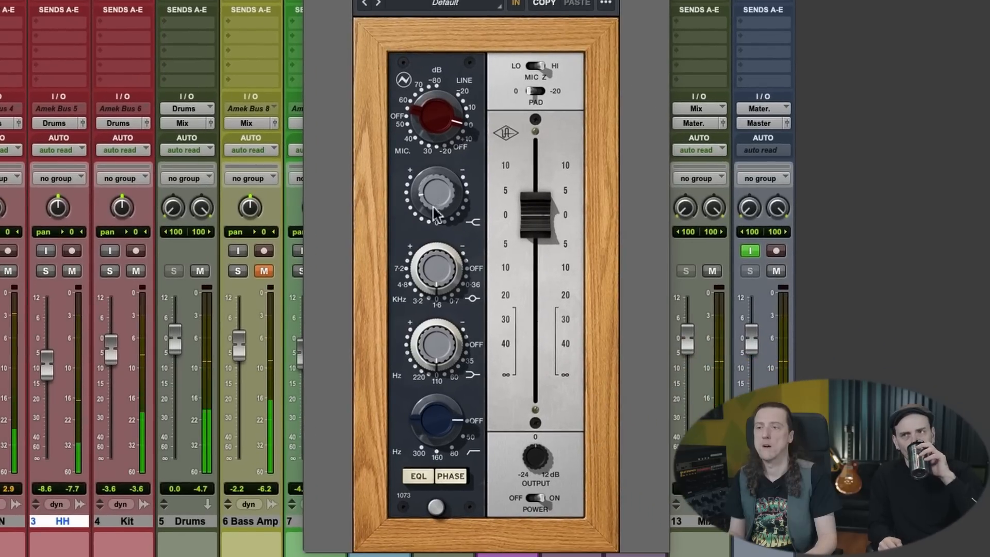
left_click(424, 471)
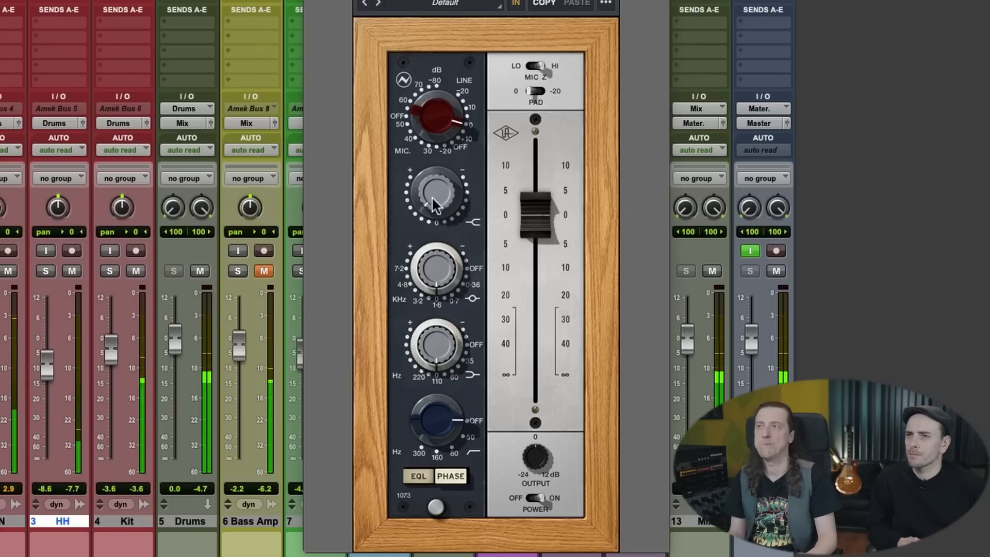
left_click_drag(439, 186, 438, 197)
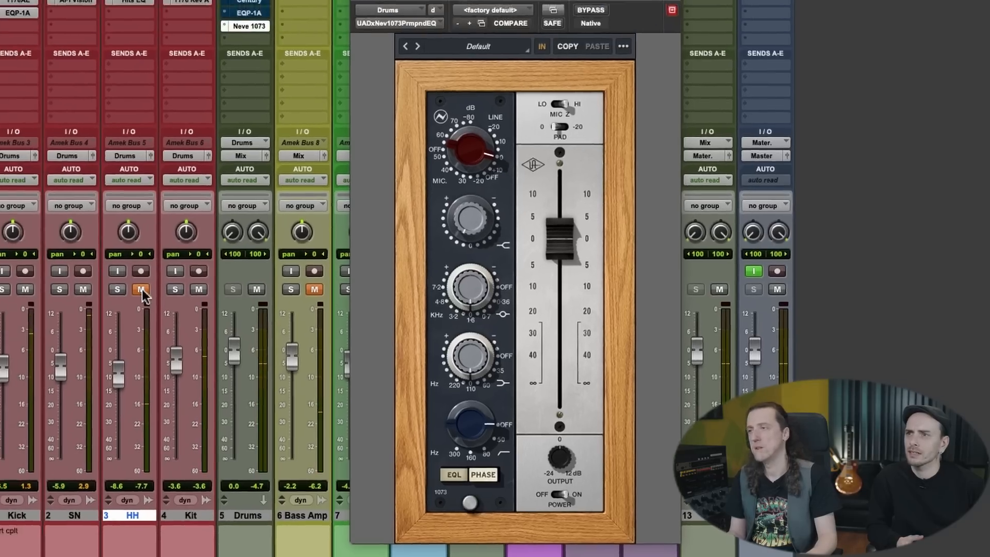
left_click(72, 272)
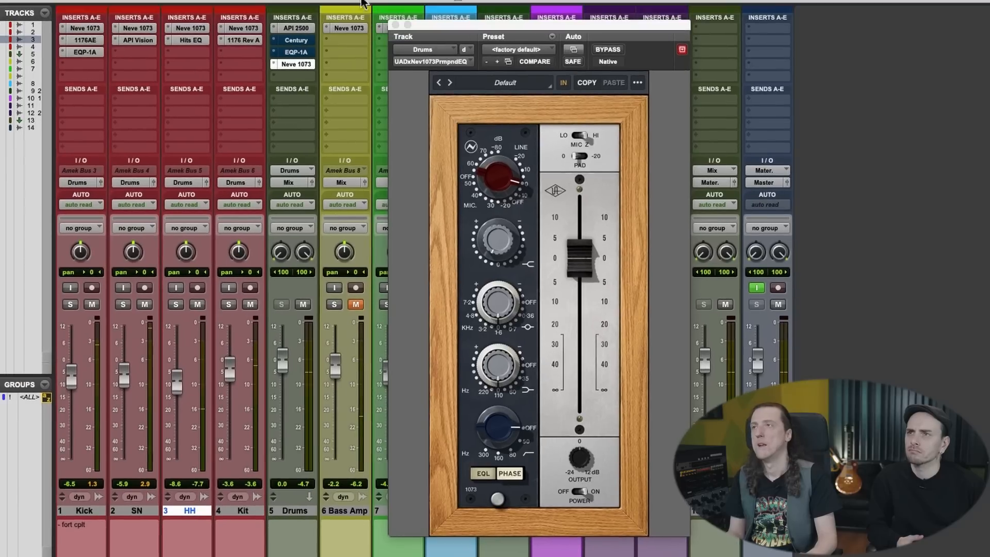
Step: Compare the Neve 1073, Century and EQP-1A on Drums by swapping their bypass states, ending with only the EQP-1A active
left_click(301, 52, "super")
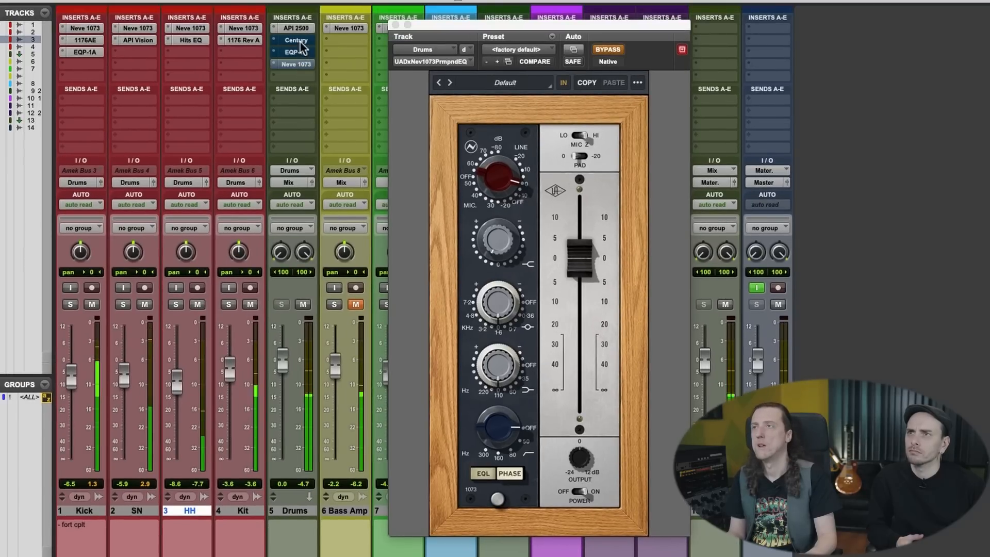
left_click(302, 52, "super")
left_click(301, 41, "super")
left_click(301, 41, "super")
left_click(300, 51, "super")
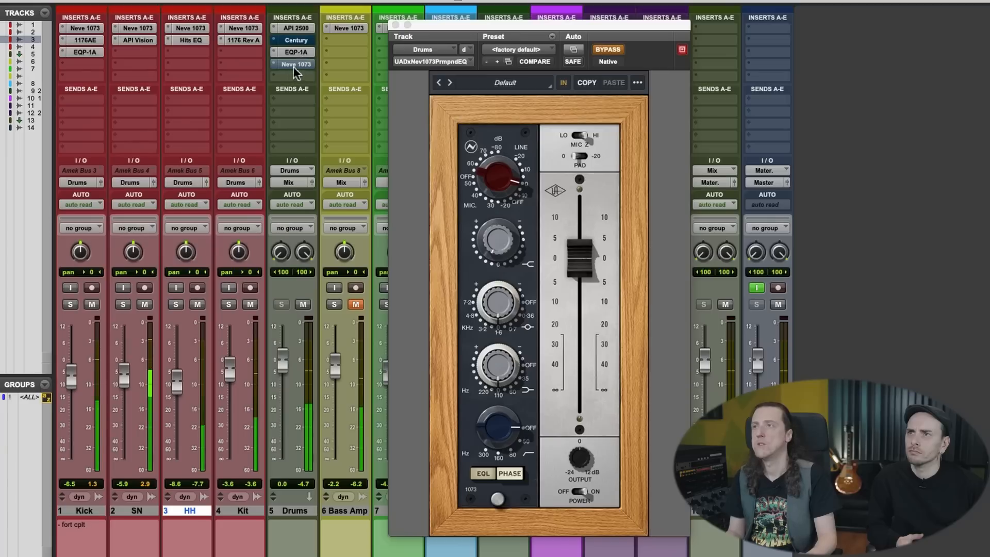
Step: Remove the Neve 1073 and the Century from Drums, leaving the EQP-1A in the slot directly below the API 2500
key("space")
left_click(275, 63)
left_click(301, 56)
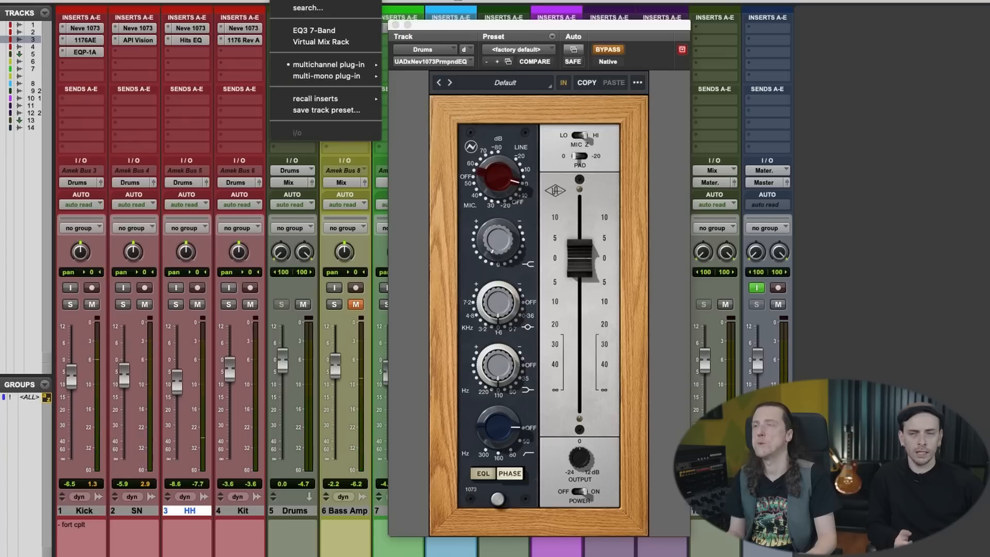
left_click(395, 24)
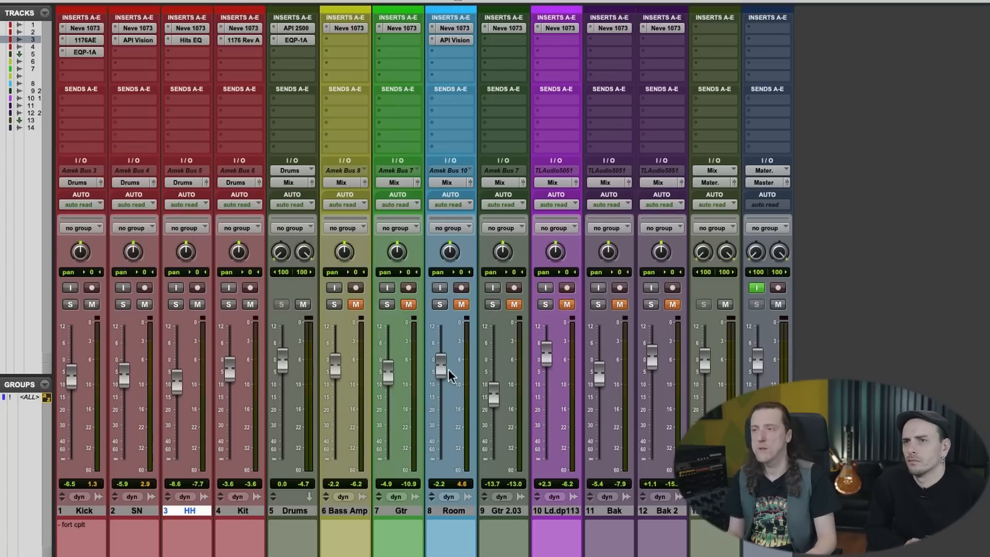
Step: Unmute Room and pull the Drums fader down to -∞ to audition Room without the drum bus
left_click_drag(282, 366, 279, 549)
left_click(461, 305)
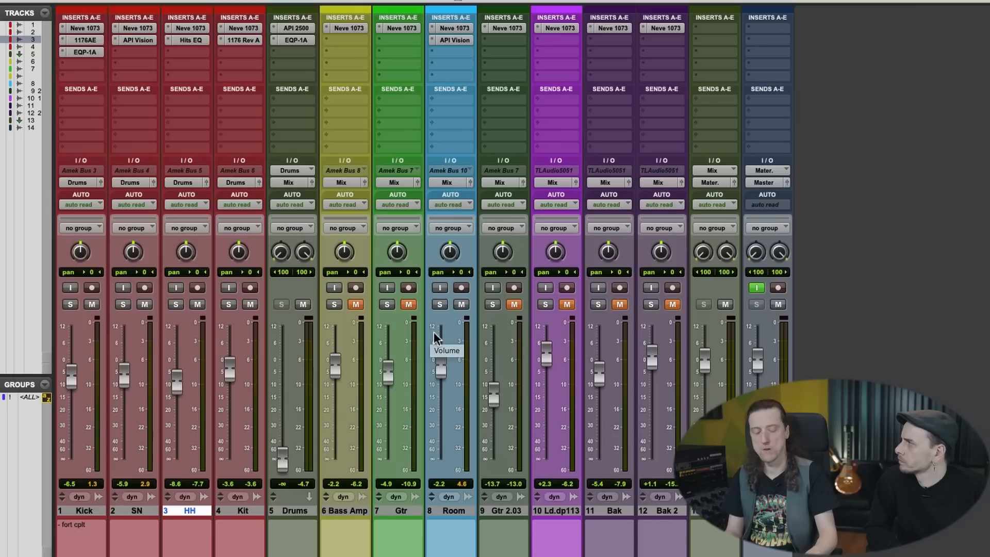
key("space")
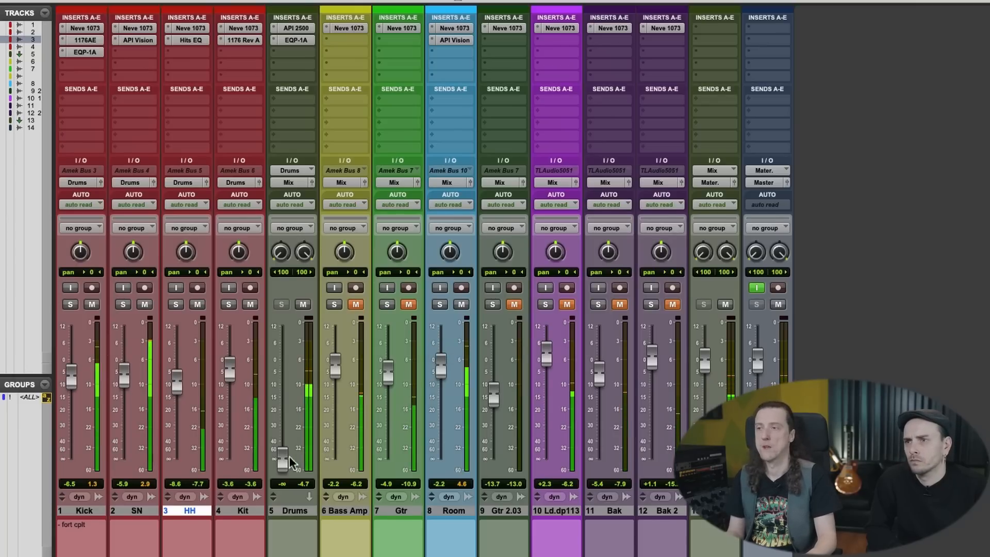
Step: With Room pulled down to -∞, set the Drums fader to -0.6 dB and HH to about -12.3 dB
left_click_drag(290, 457, 290, 371)
left_click_drag(441, 361, 441, 457)
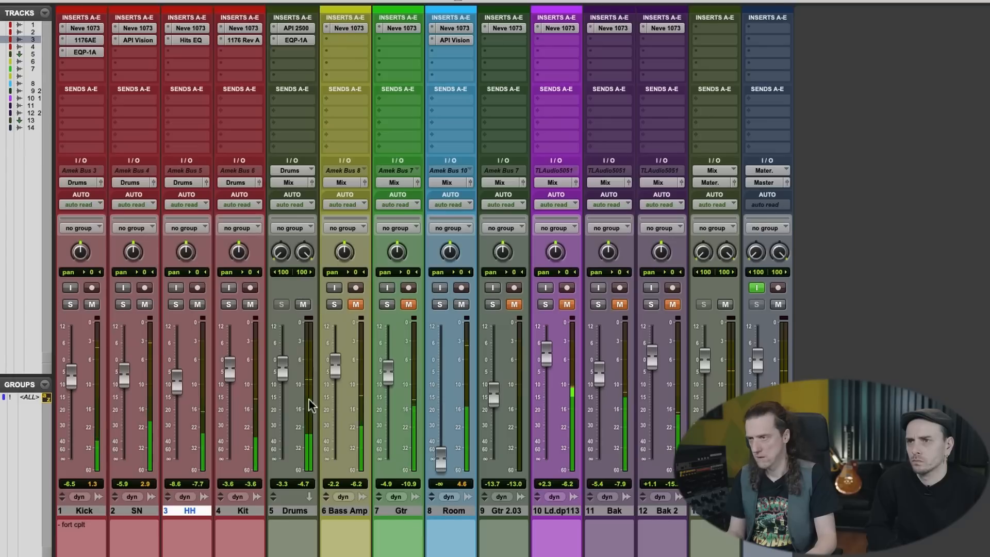
left_click_drag(283, 369, 283, 362)
left_click_drag(176, 383, 173, 395)
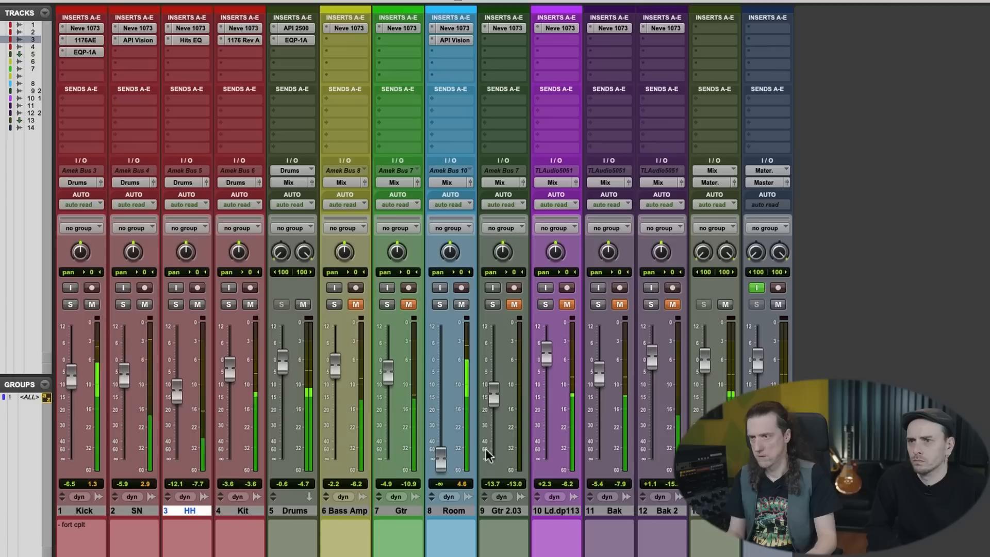
Step: Blend Room back in at -6.8 dB and set the Drums fader to -1.4 dB
left_click_drag(441, 456, 443, 387)
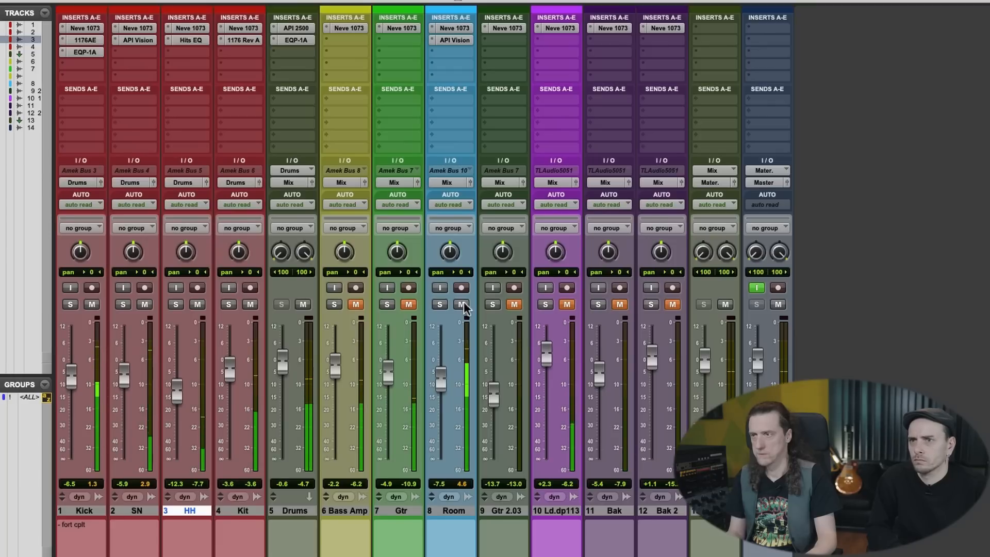
left_click_drag(438, 381, 440, 379)
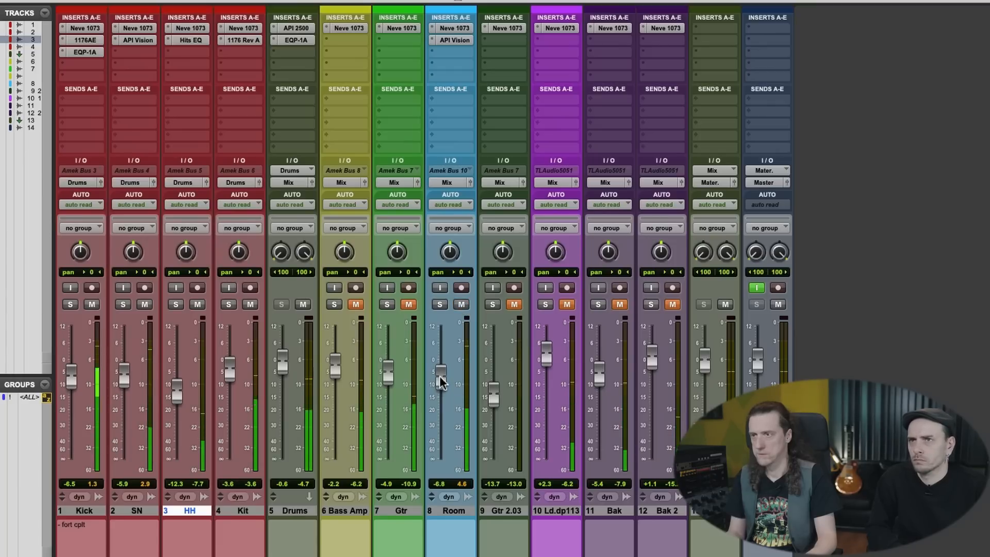
left_click_drag(284, 372, 283, 376)
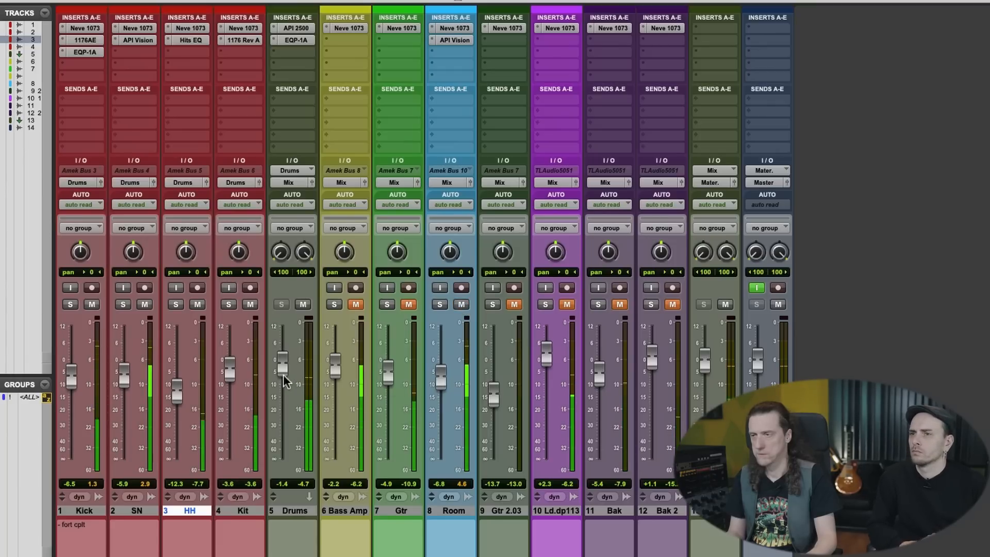
key("space")
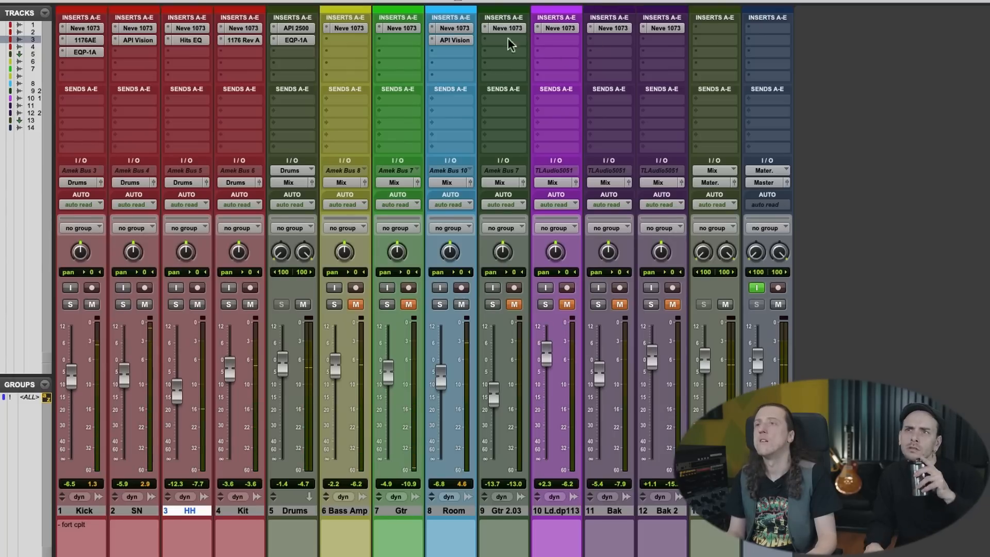
Step: Compare inverted and normal polarity on Room's API Vision Channel Strip, leaving it at normal polarity
left_click(461, 40)
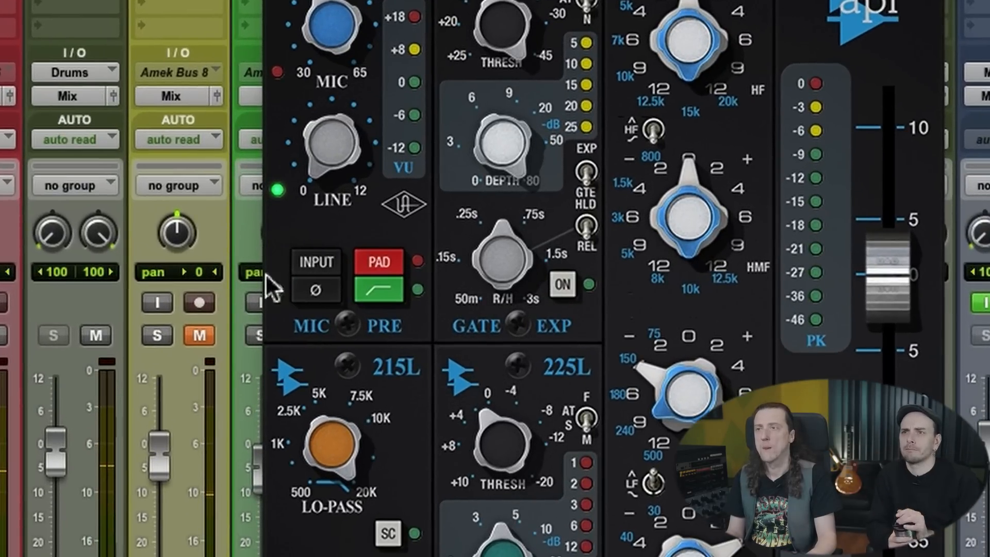
left_click(313, 291)
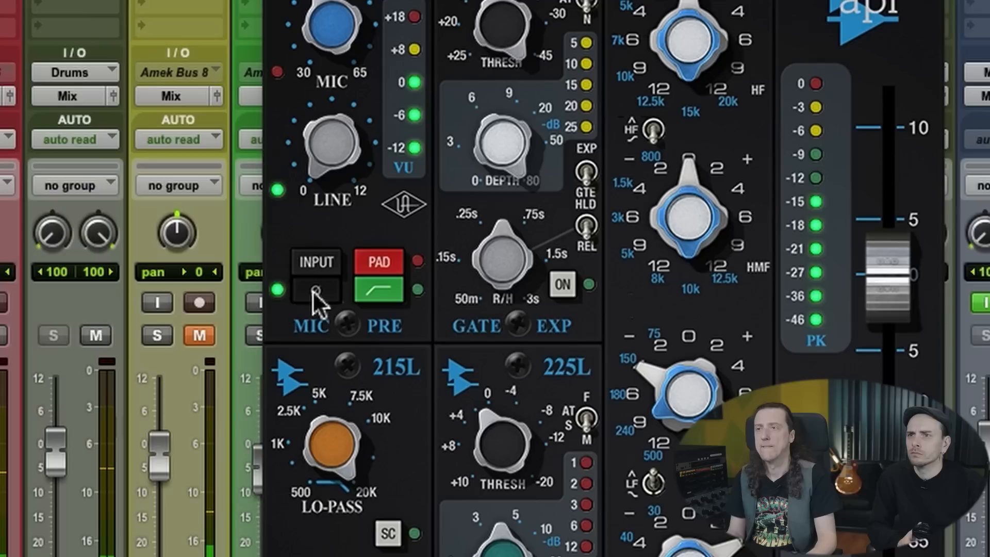
left_click(313, 290)
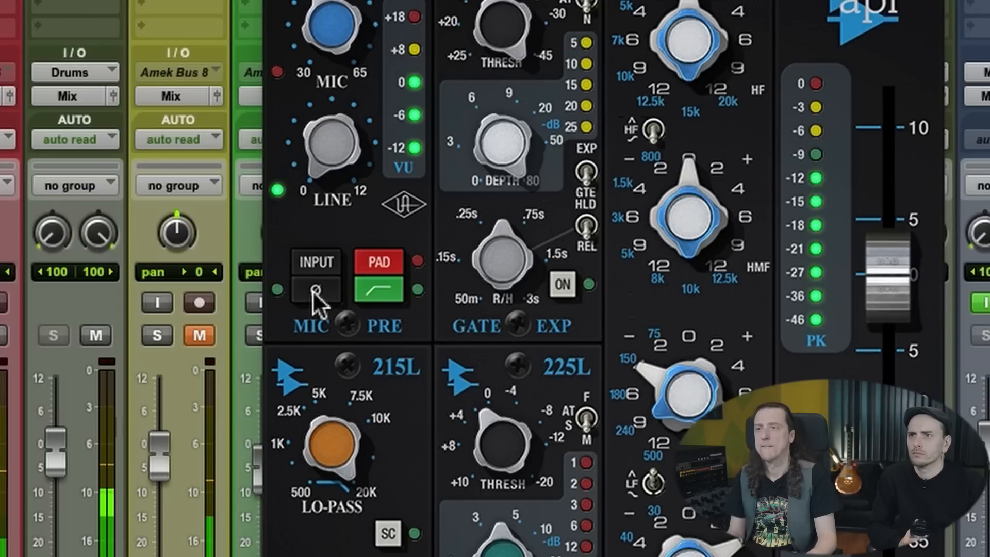
key("space")
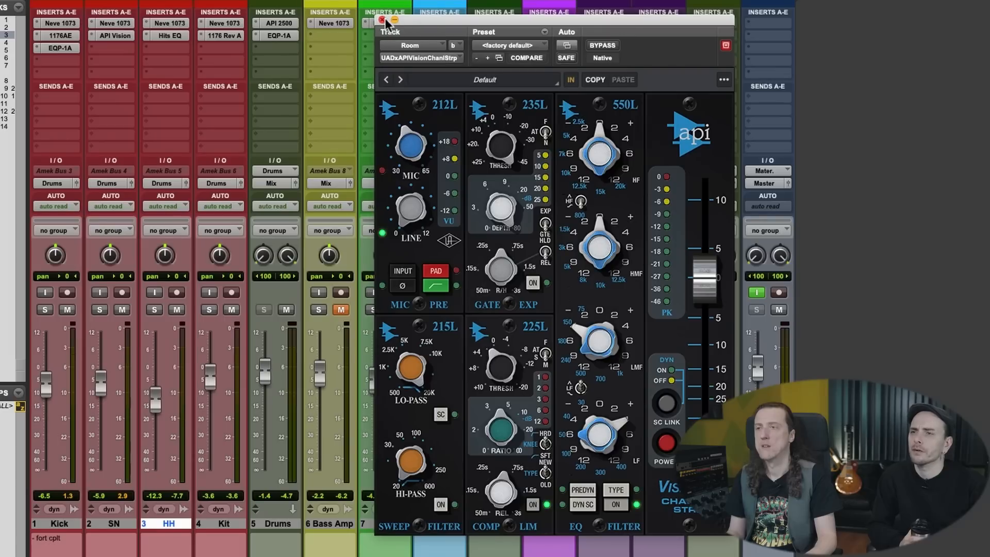
left_click(382, 20)
Step: Lower the Room fader to -11.0 dB while listening to the drums
left_click_drag(427, 392, 427, 393)
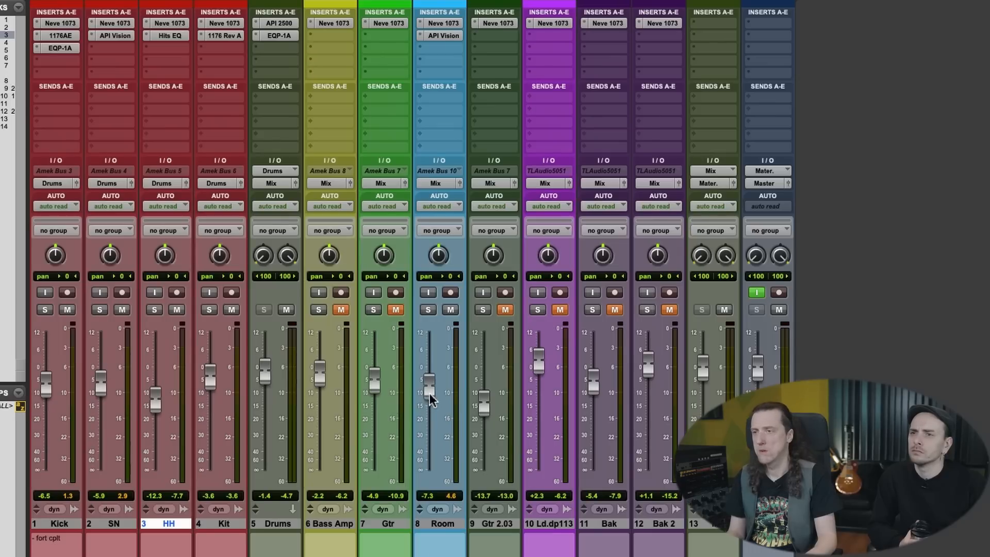
key("space")
left_click_drag(429, 393, 432, 411)
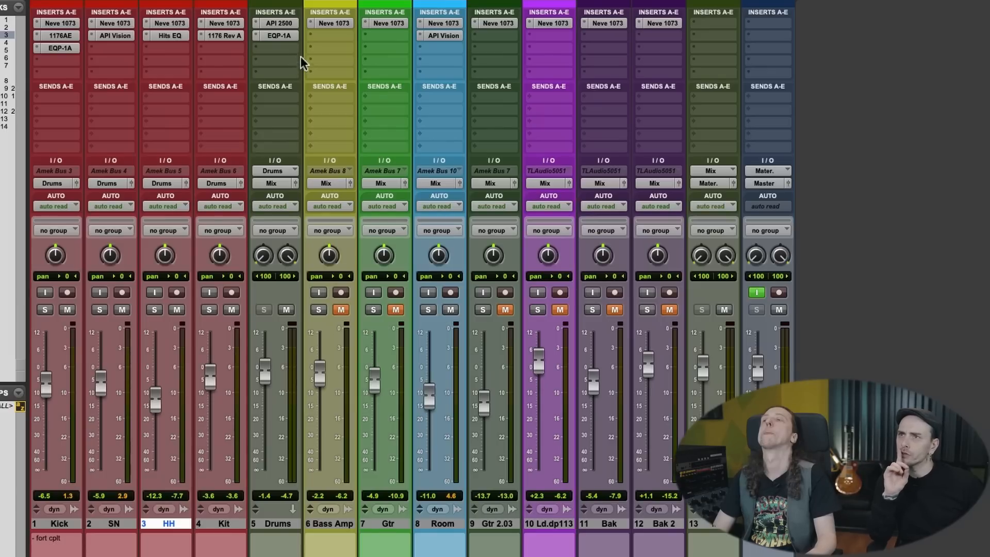
Step: Insert the stereo UADx Hitsville Reverb Chambers on Drums in the slot below the EQP-1A
left_click(284, 49)
mouse_move(443, 420)
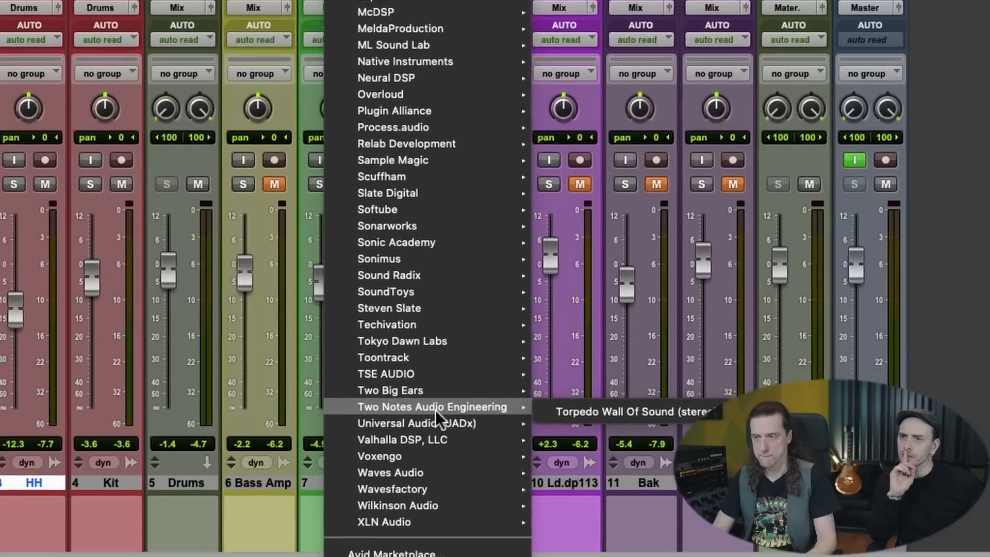
mouse_move(441, 481)
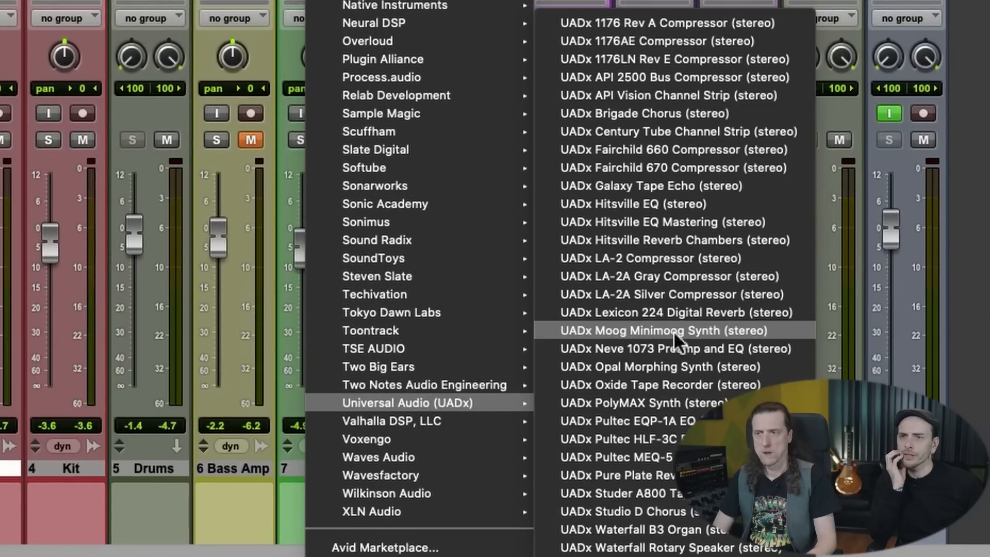
left_click(675, 241)
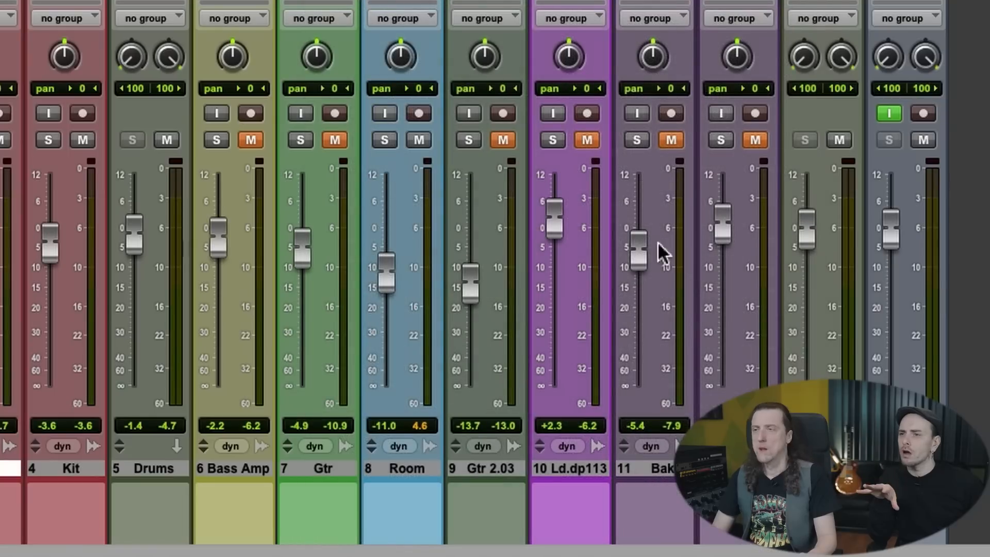
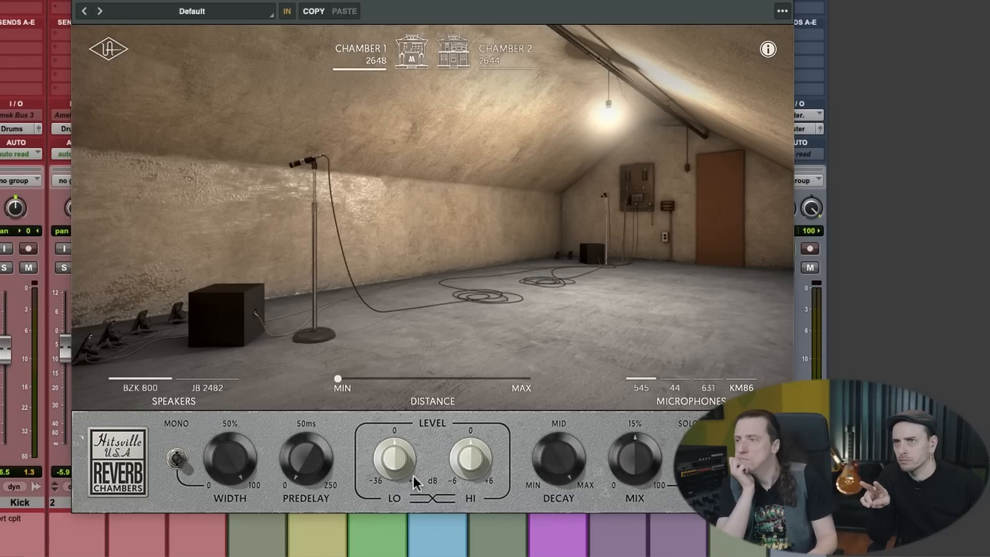
Step: Compare the BZK 800 and JB 2482 speakers and both reverb chambers, ending on Chamber 2
left_click(219, 389)
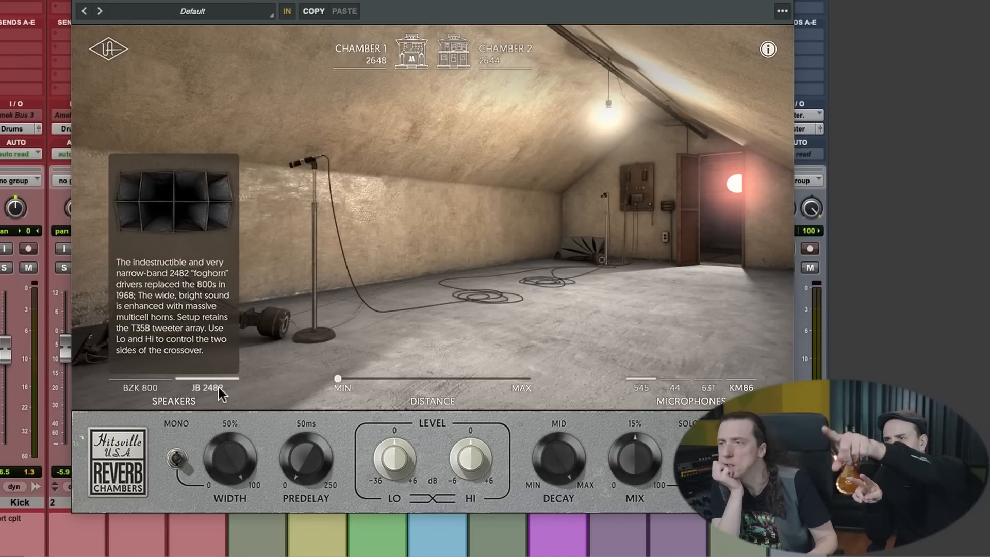
left_click(150, 385)
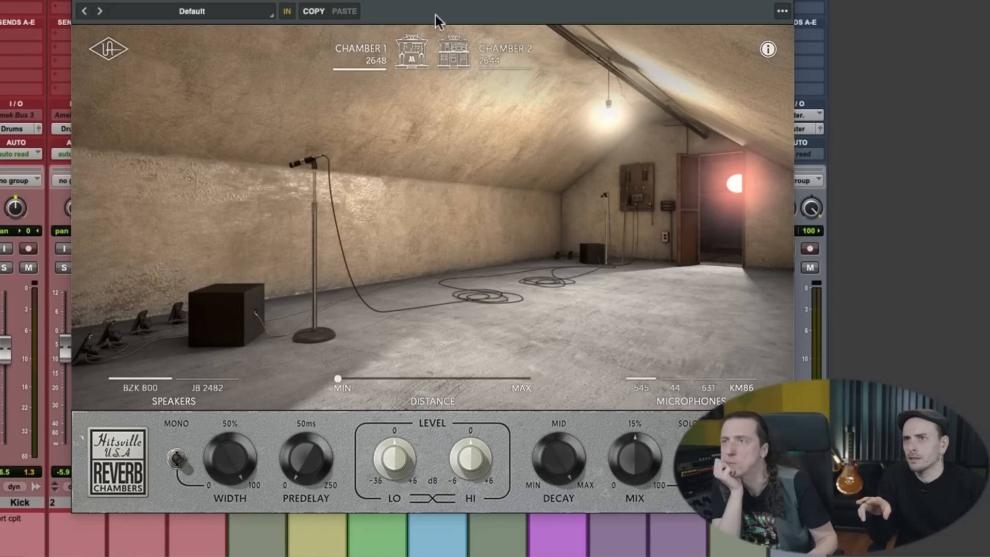
left_click(454, 53)
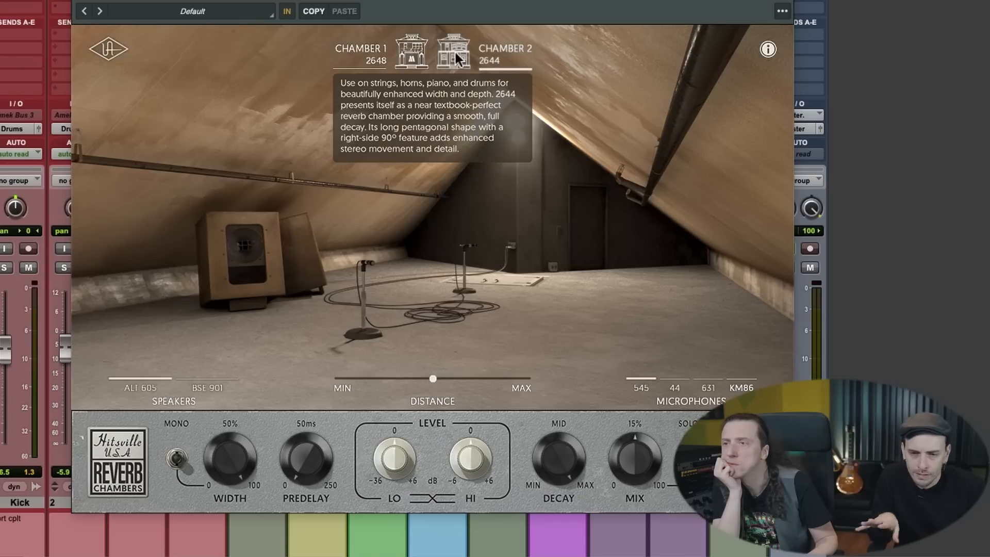
left_click(419, 51)
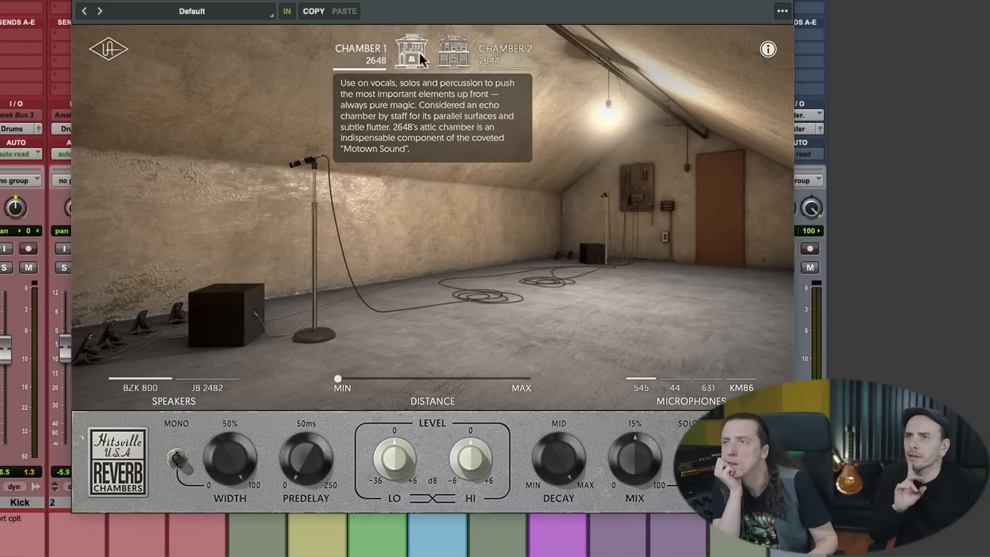
left_click(455, 58)
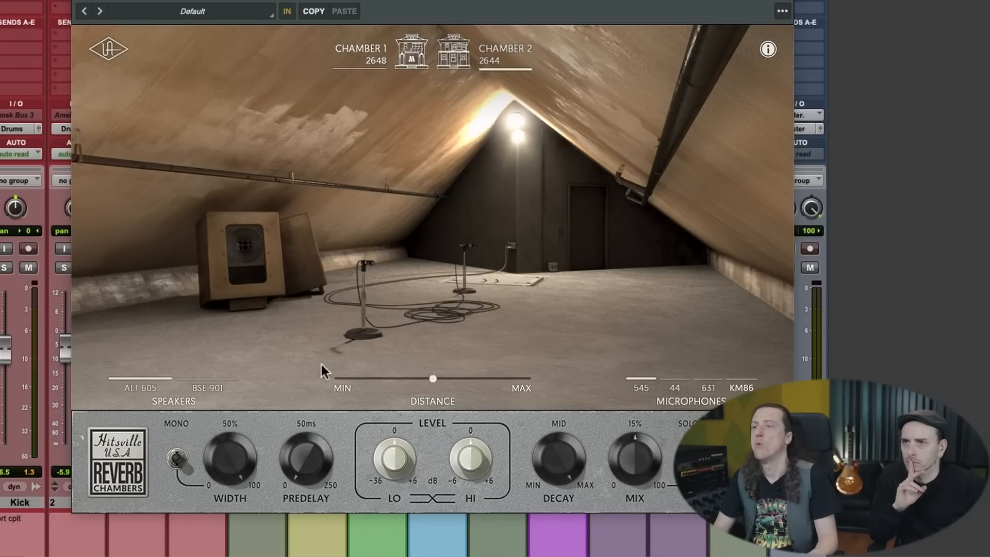
Step: Try a wider Chamber 2 reverb with a reduced Hi level, MID decay and a mix below 15%
left_click_drag(248, 472, 217, 552)
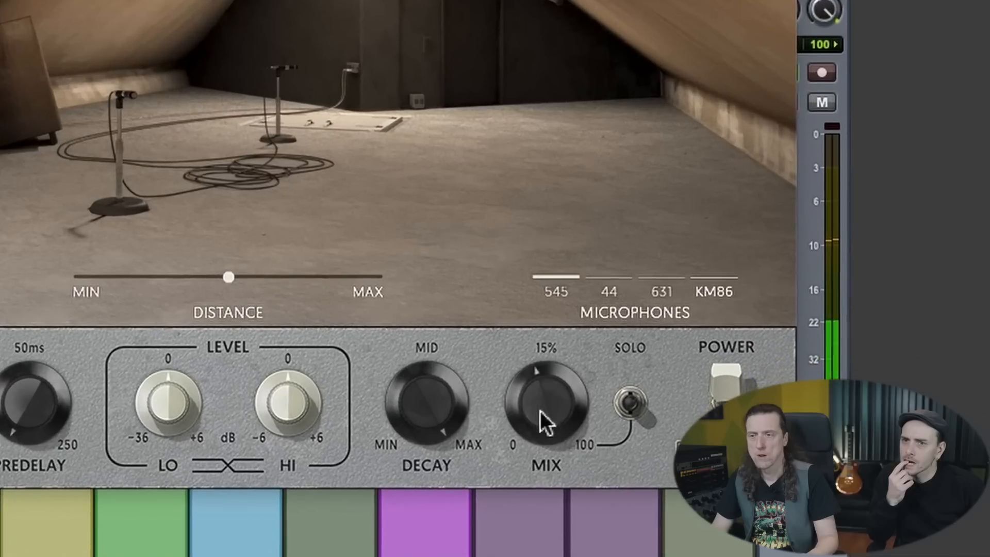
left_click_drag(540, 411, 522, 485)
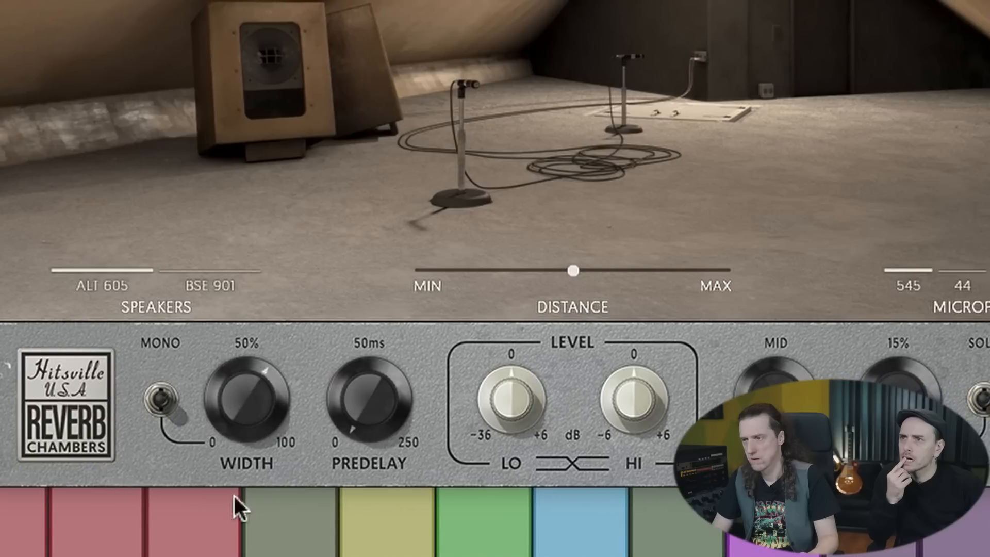
left_click_drag(234, 496, 234, 448)
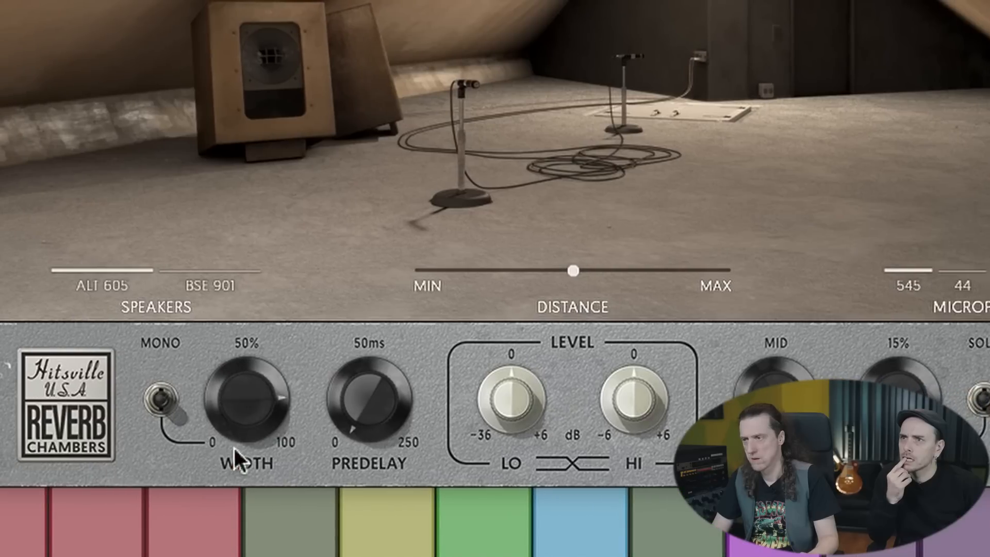
left_click_drag(637, 401, 626, 428)
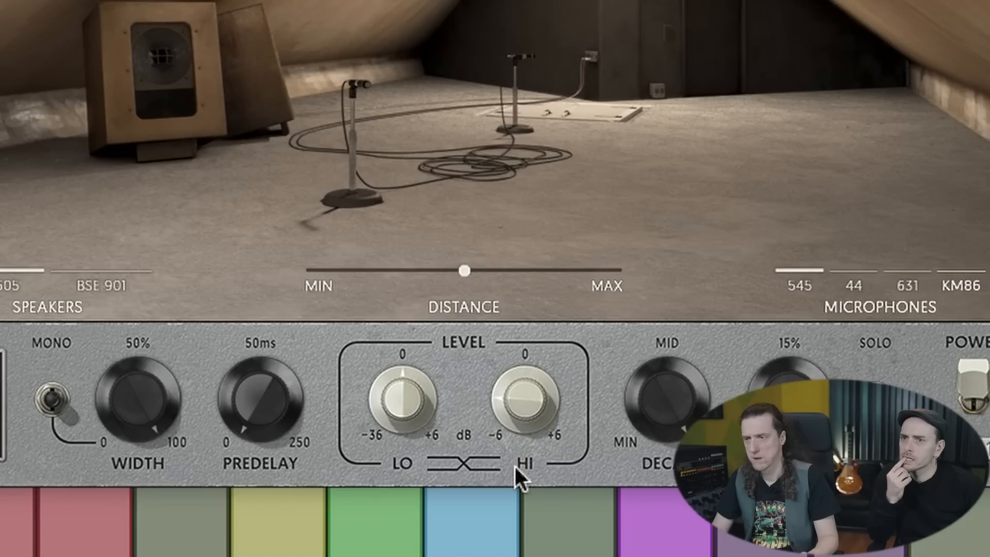
left_click_drag(662, 395, 641, 501)
left_click_drag(643, 410, 646, 350)
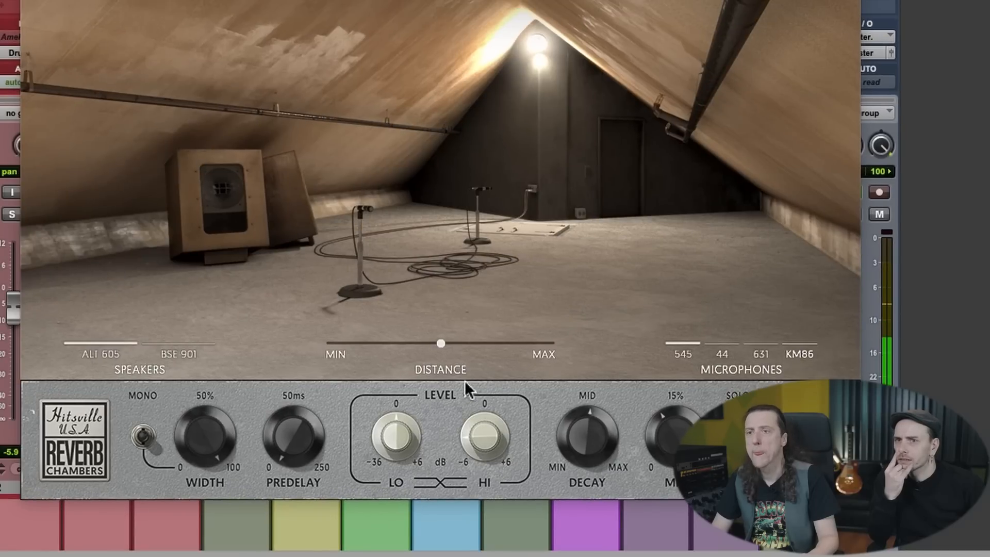
Step: Compare the KM86, 631, 44 and 545 chamber microphones on the drums, ending on the 631
left_click(794, 356)
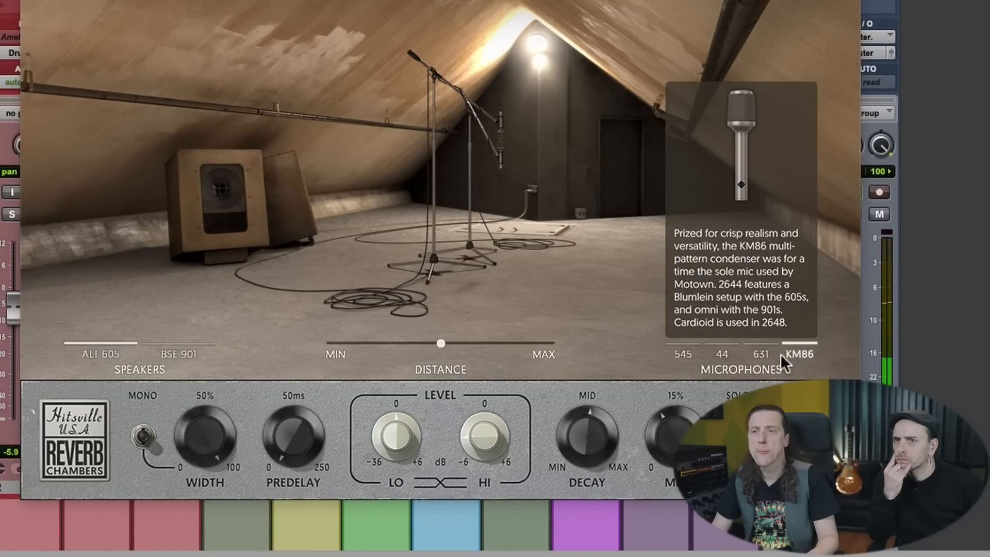
left_click(761, 354)
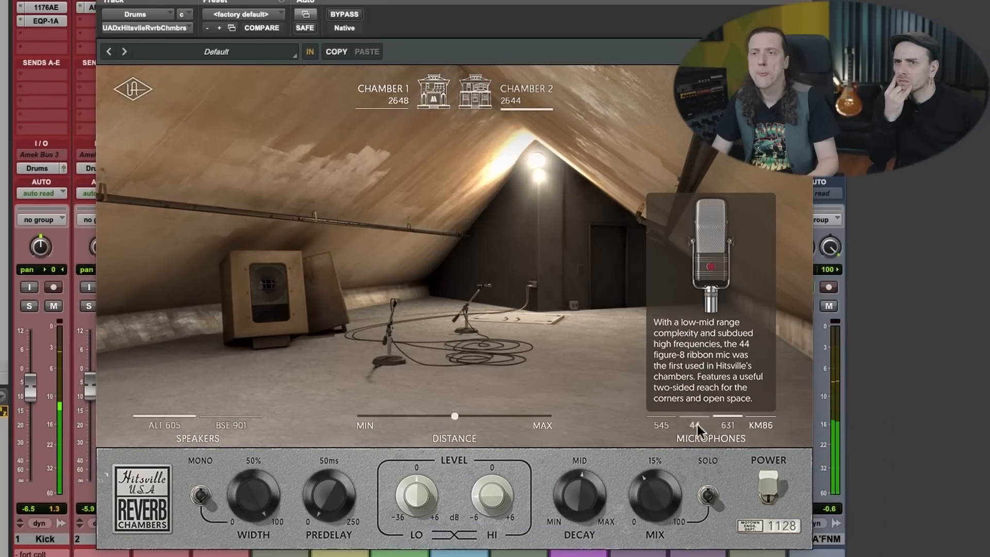
left_click(698, 425)
left_click(668, 424)
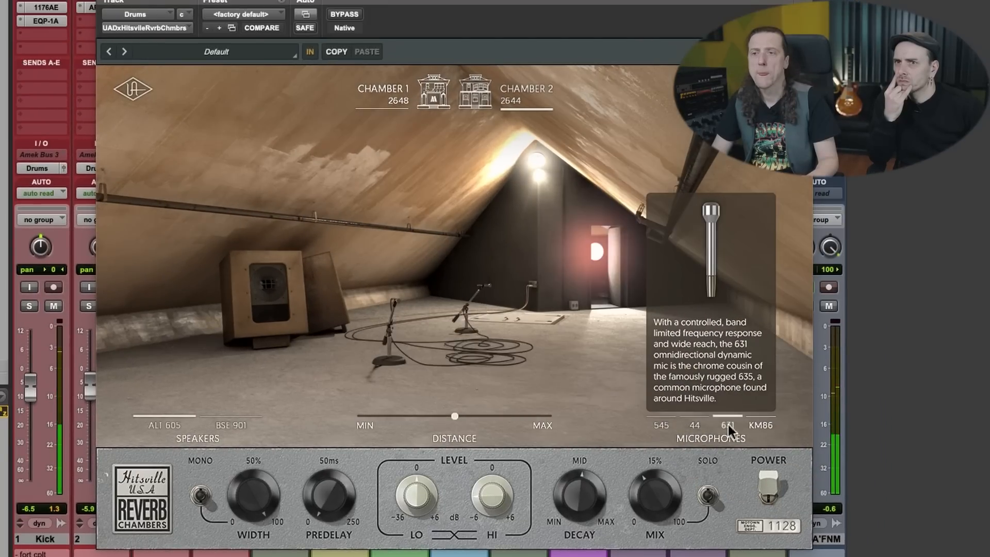
left_click(757, 426)
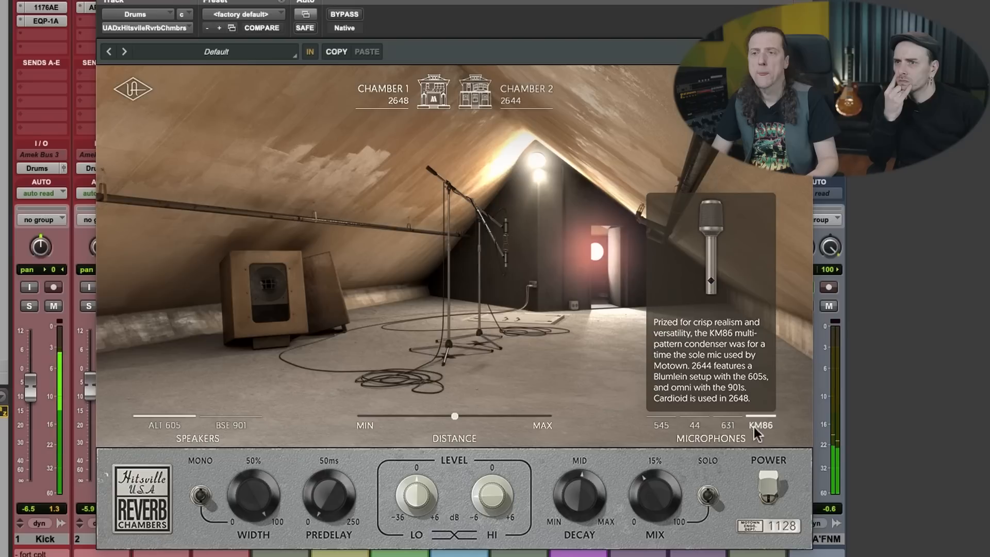
left_click(727, 426)
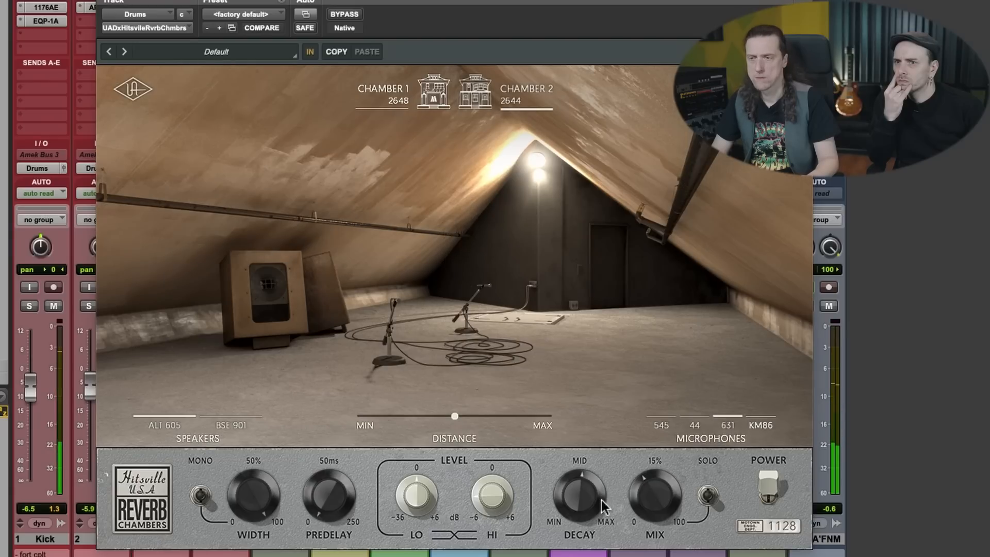
Step: Try a shorter decay and different mix amounts on the drum reverb, switching from Chamber 2 to Chamber 1
mouse_move(596, 495)
left_mouse_down()
mouse_move(580, 518)
mouse_move(579, 504)
left_mouse_up()
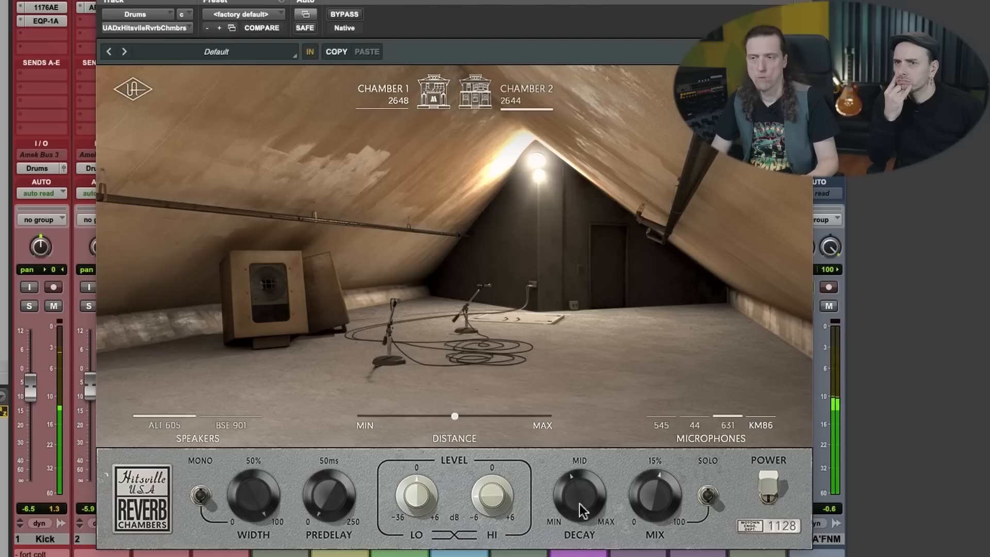
left_click_drag(648, 497, 648, 532)
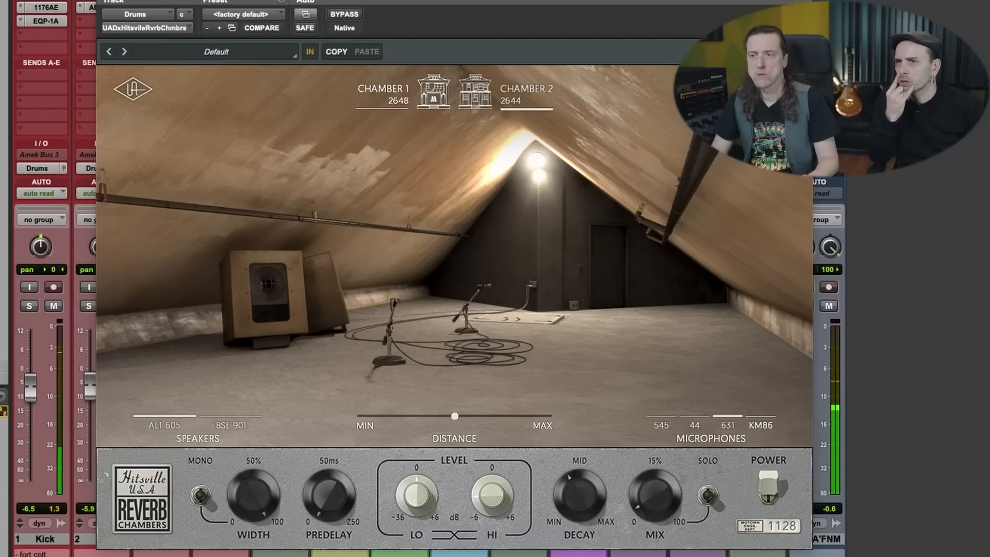
left_click(434, 93)
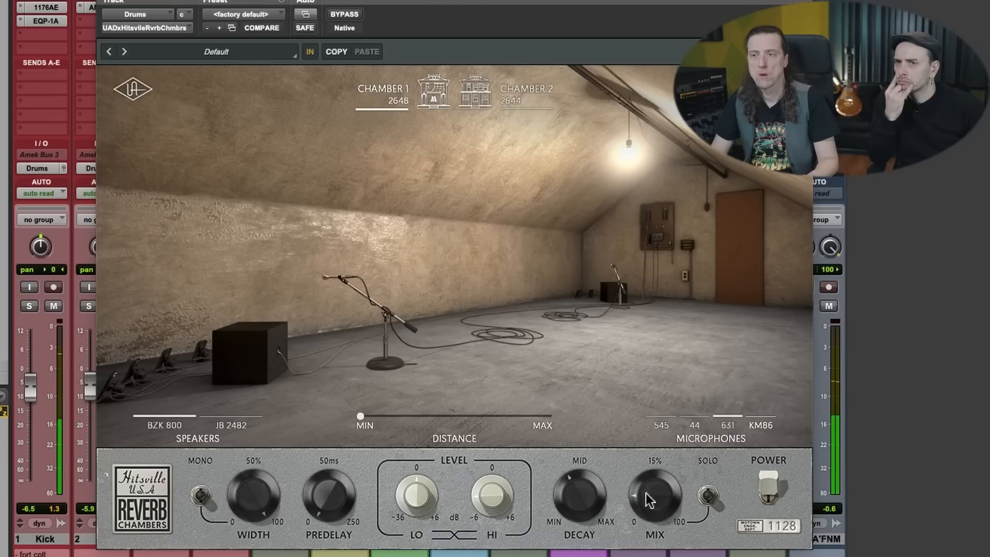
left_click_drag(646, 528, 647, 482)
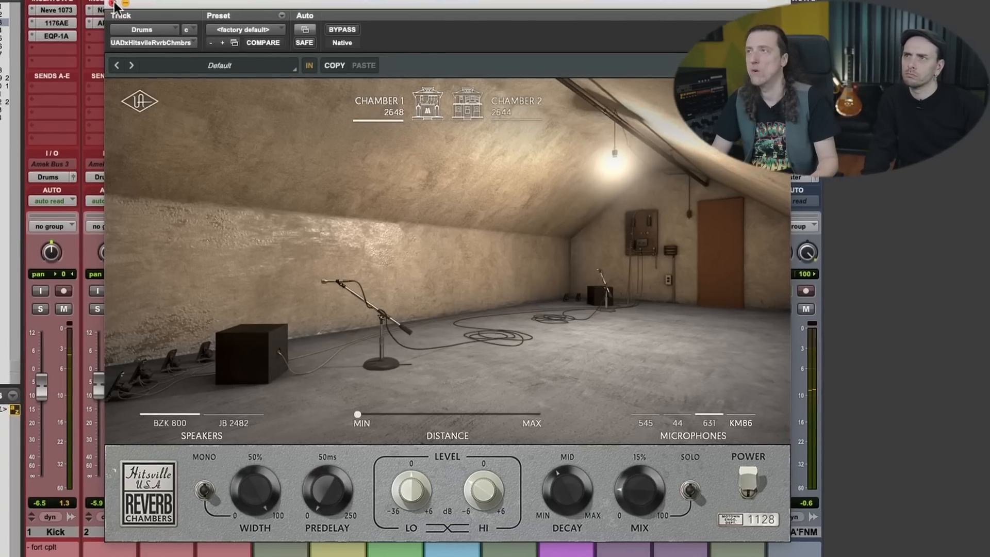
Step: Close the Hitsville Reverb Chambers and remove it from the Drums inserts
left_click(113, 3)
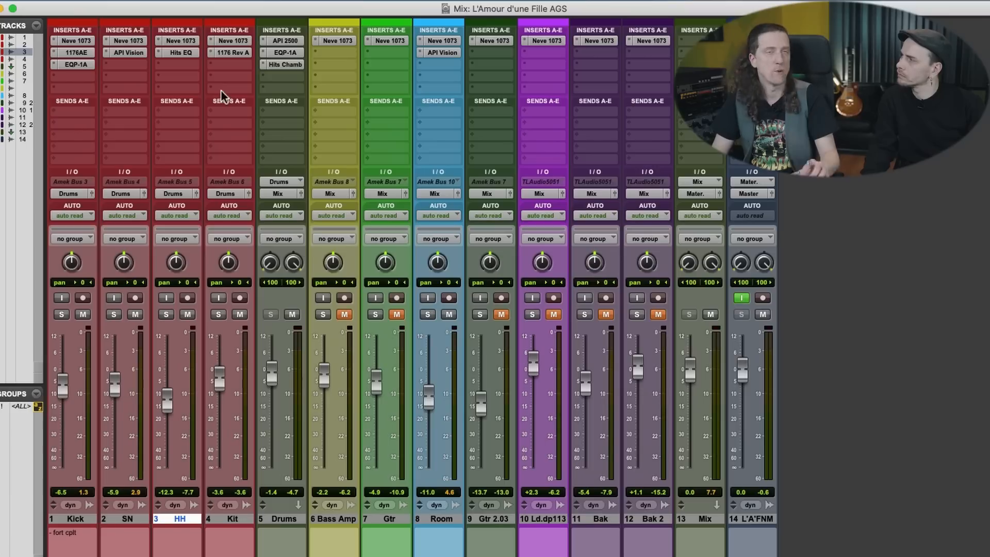
left_click(263, 64)
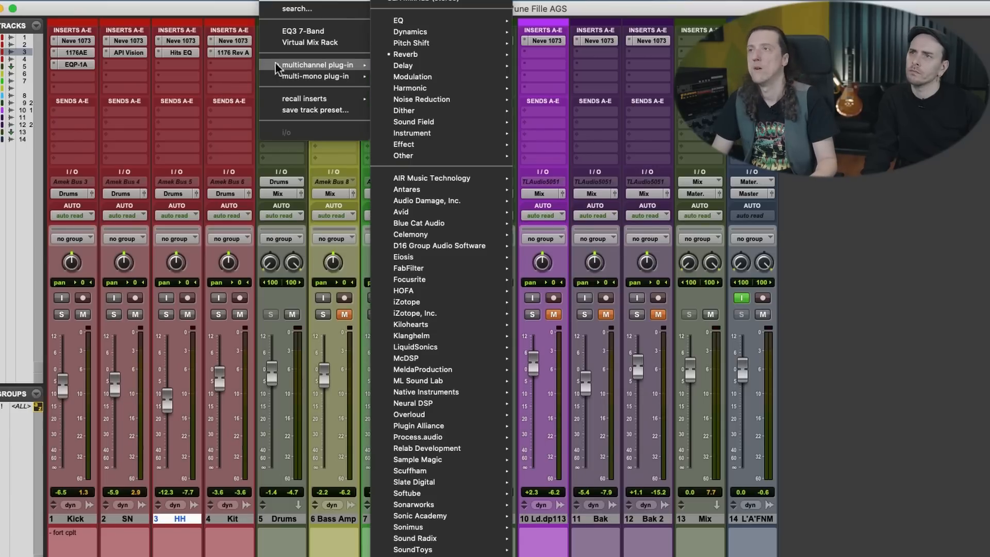
left_click(315, 1)
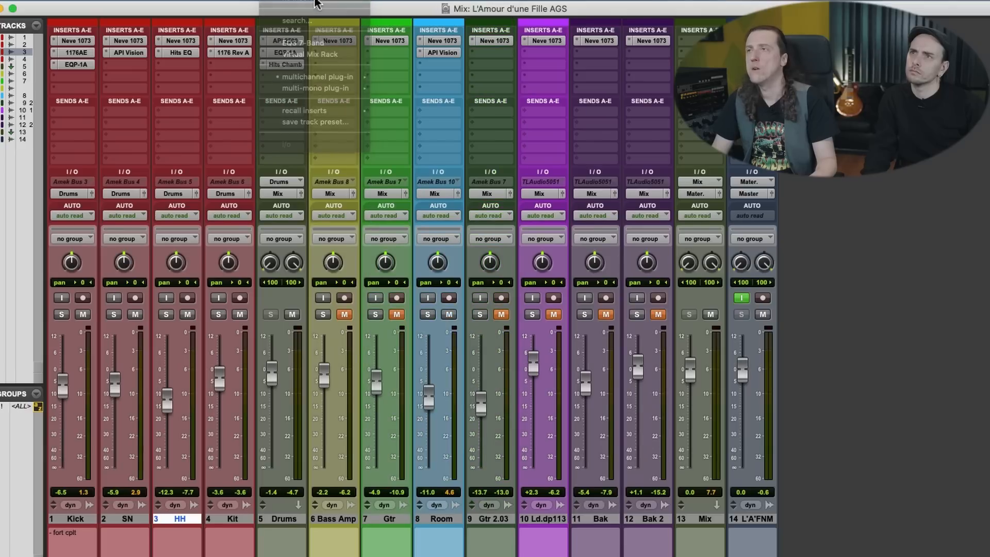
Step: Raise the Room fader to -10.2 dB during playback, and unmute and solo Gtr with its fader at -3.6 dB
key("space")
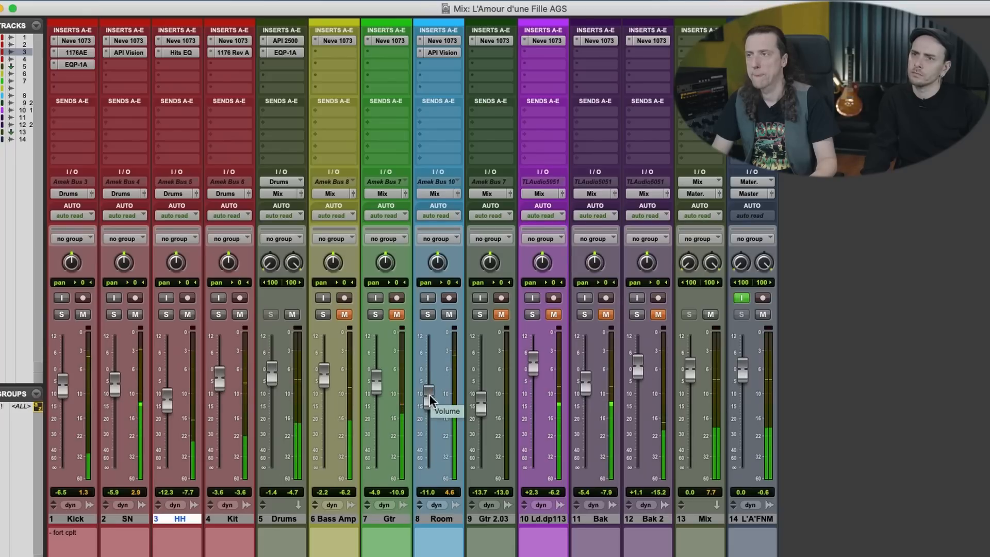
mouse_move(429, 394)
left_mouse_down()
mouse_move(427, 469)
mouse_move(430, 392)
left_mouse_up()
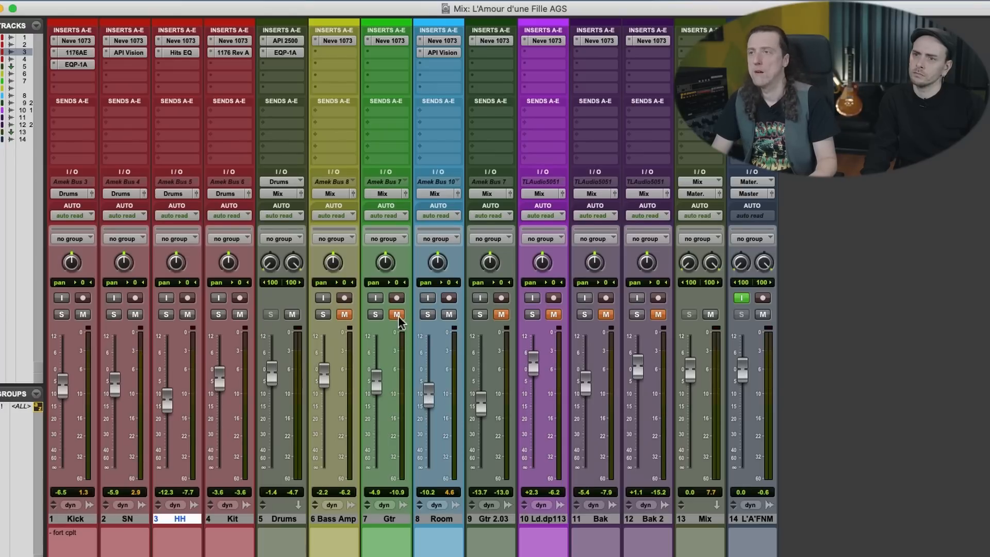
left_click(374, 315)
key("space")
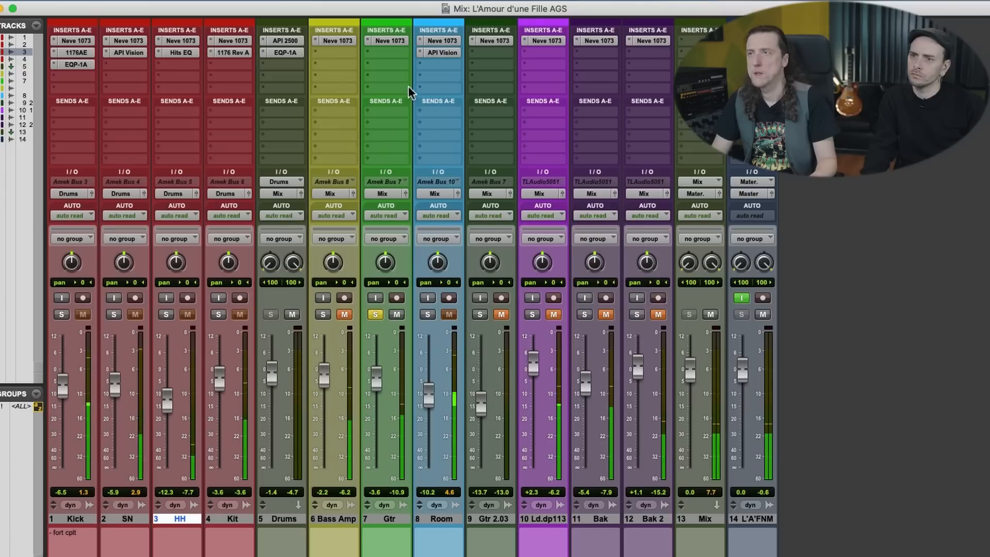
Step: Insert the mono UADx Pultec MEQ-5 EQ on Gtr in the slot below the Neve 1073
left_click(395, 53)
mouse_move(412, 53)
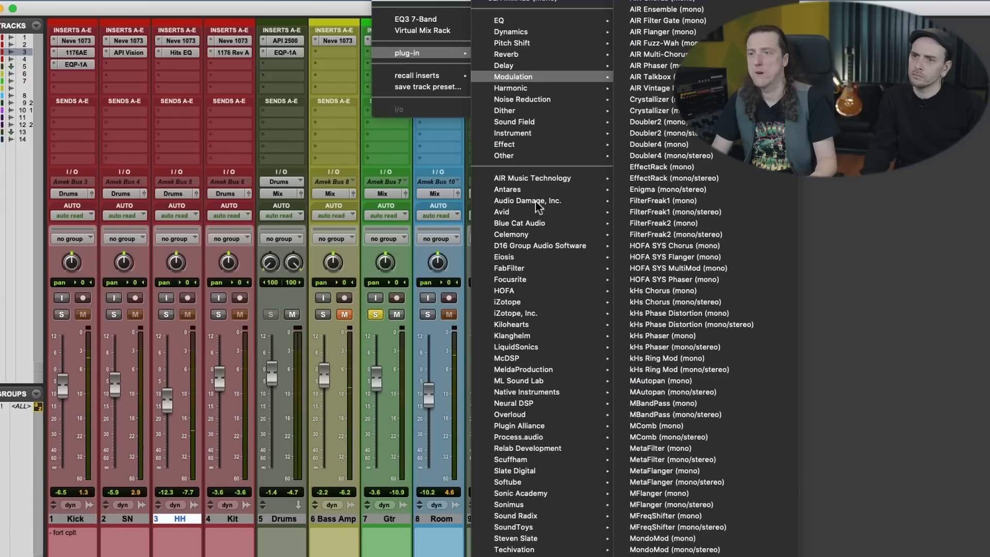
scroll(548, 438, "down", 3)
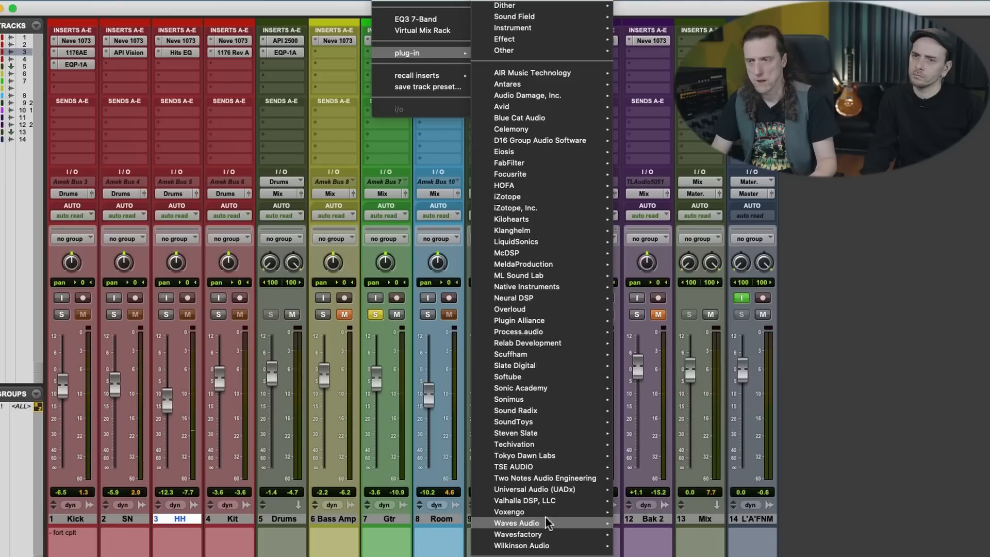
mouse_move(551, 515)
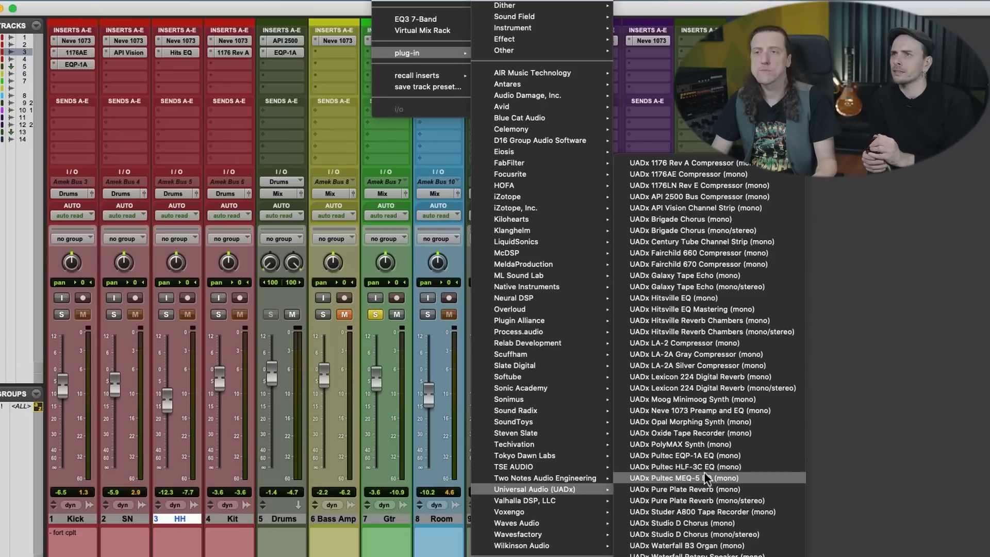
key("Escape")
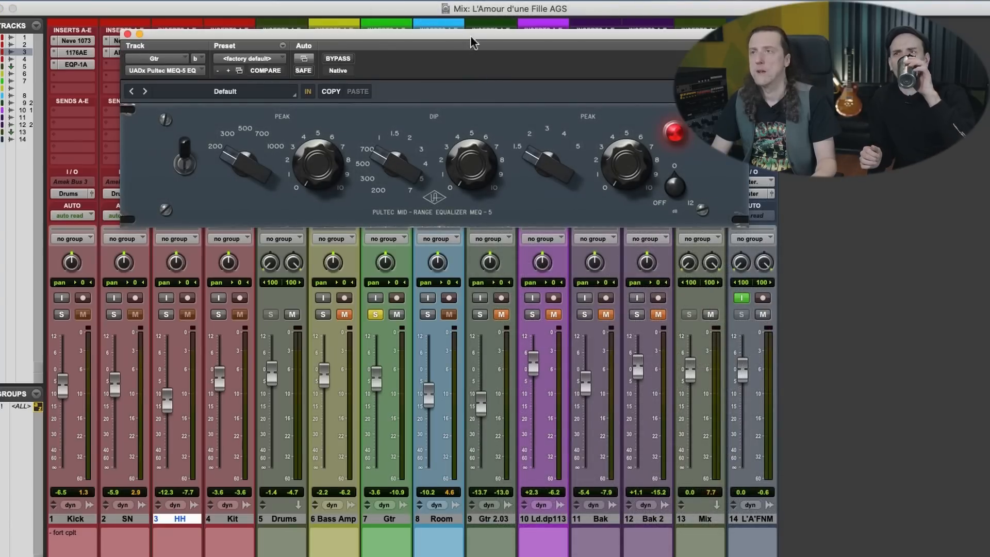
left_click_drag(471, 37, 471, 58)
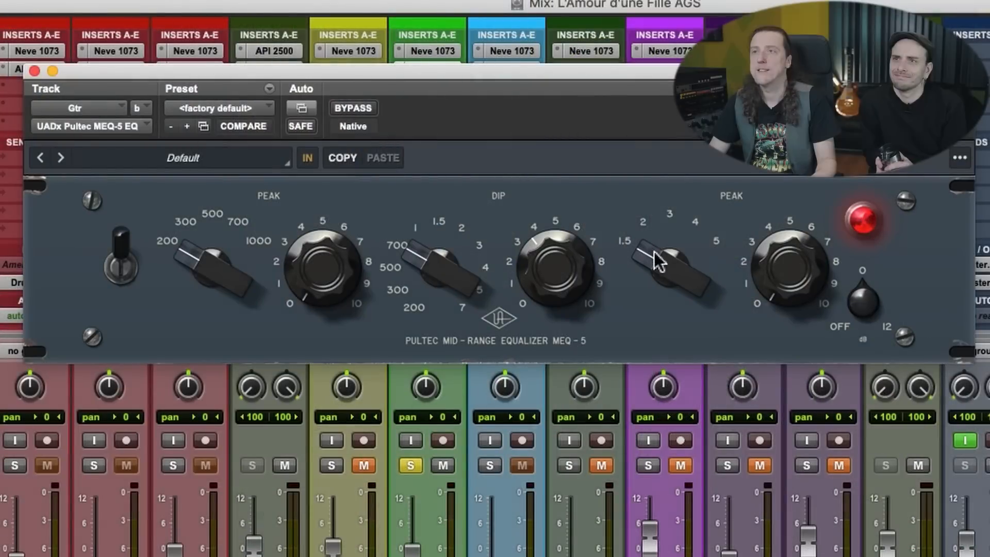
Step: Audition dip cuts on the guitar with the MEQ-5, trying the 500 and 700 frequency settings
mouse_move(661, 258)
left_mouse_down()
mouse_move(669, 222)
mouse_move(651, 261)
left_mouse_up()
left_click_drag(572, 260, 559, 384)
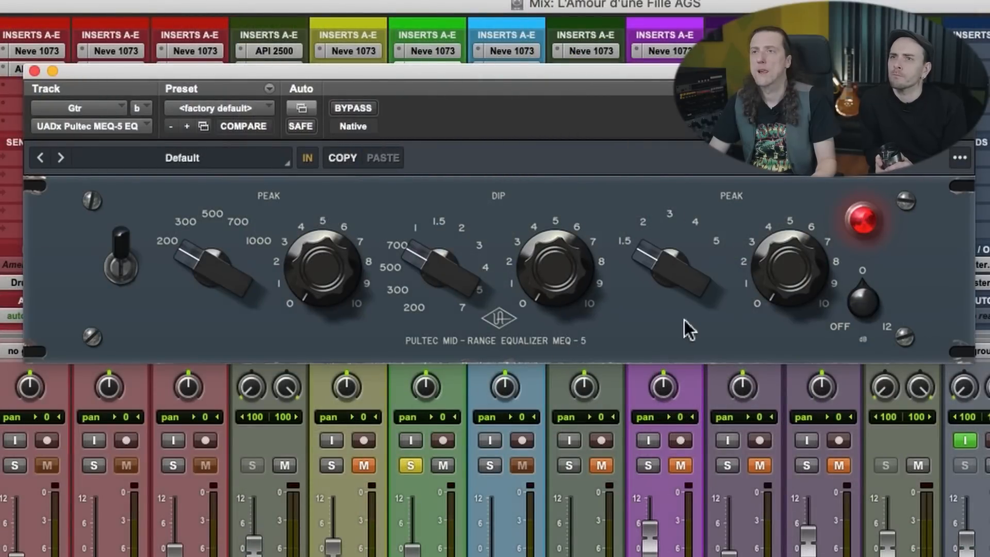
left_click_drag(438, 256, 421, 293)
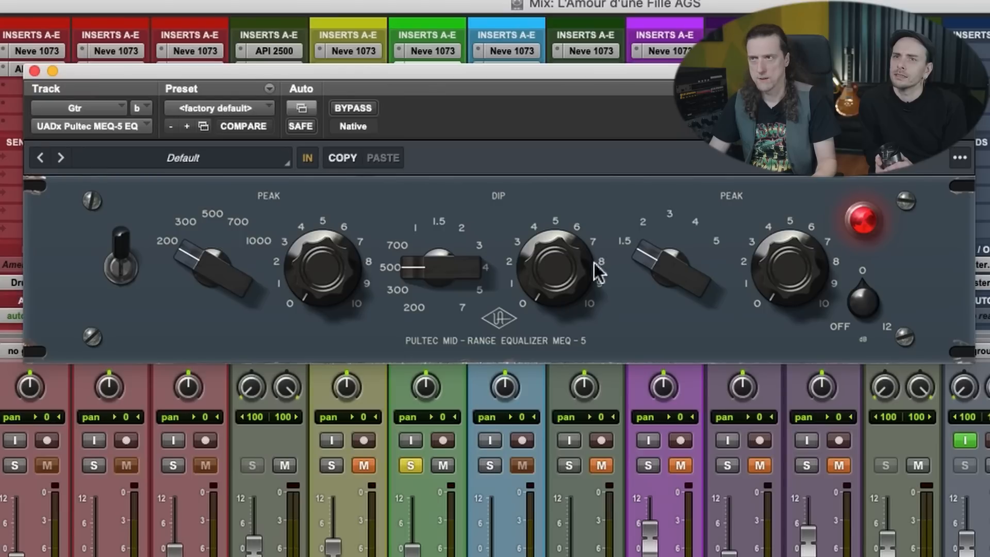
left_click_drag(453, 277, 456, 260)
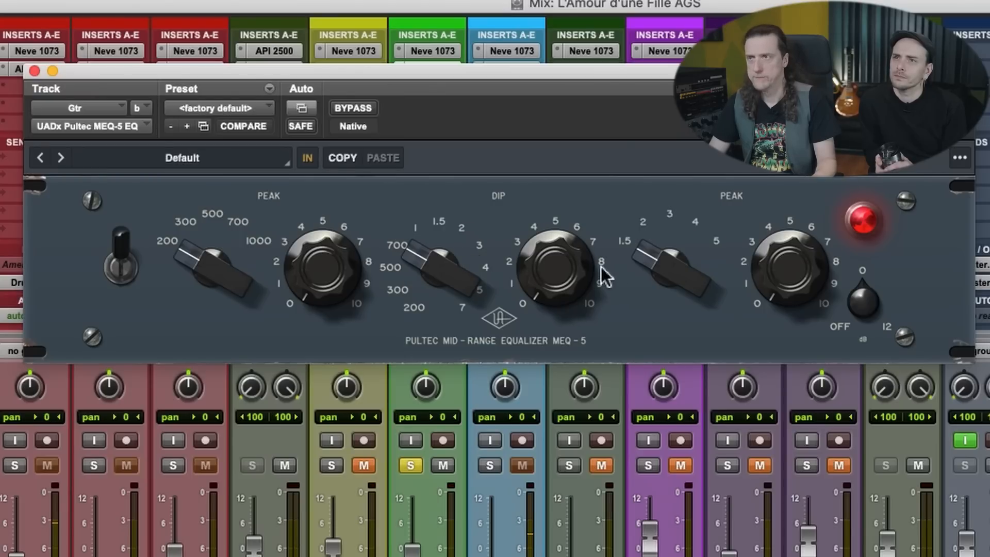
left_click_drag(563, 277, 566, 227)
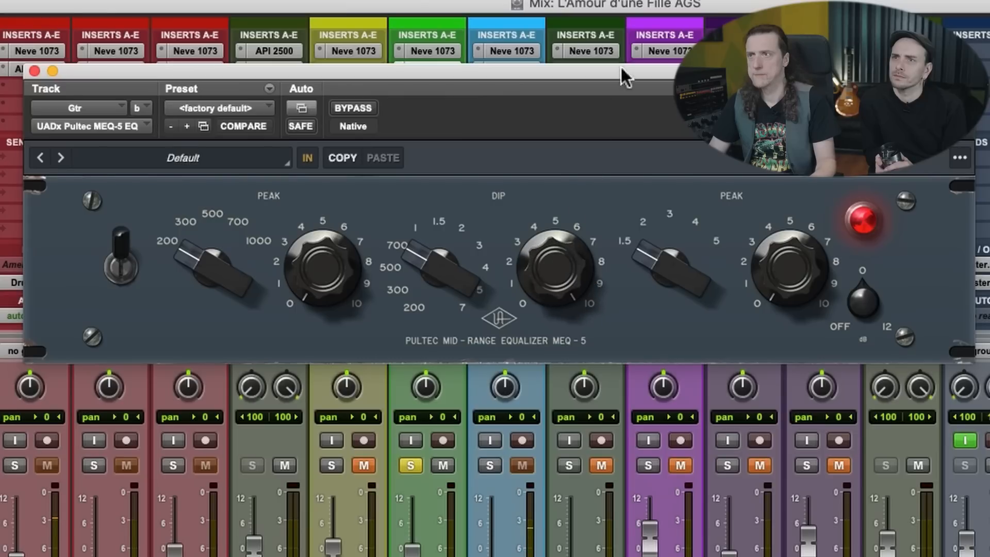
Step: Set the MEQ-5 dip frequency on Gtr to 2 and the dip amount to about 5
left_click_drag(427, 283, 470, 223)
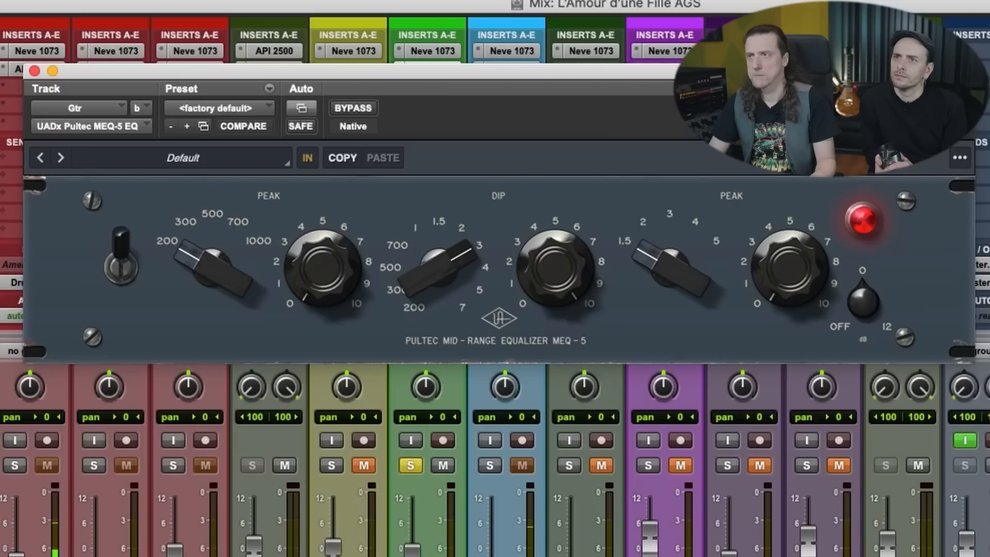
left_click_drag(460, 261, 452, 281)
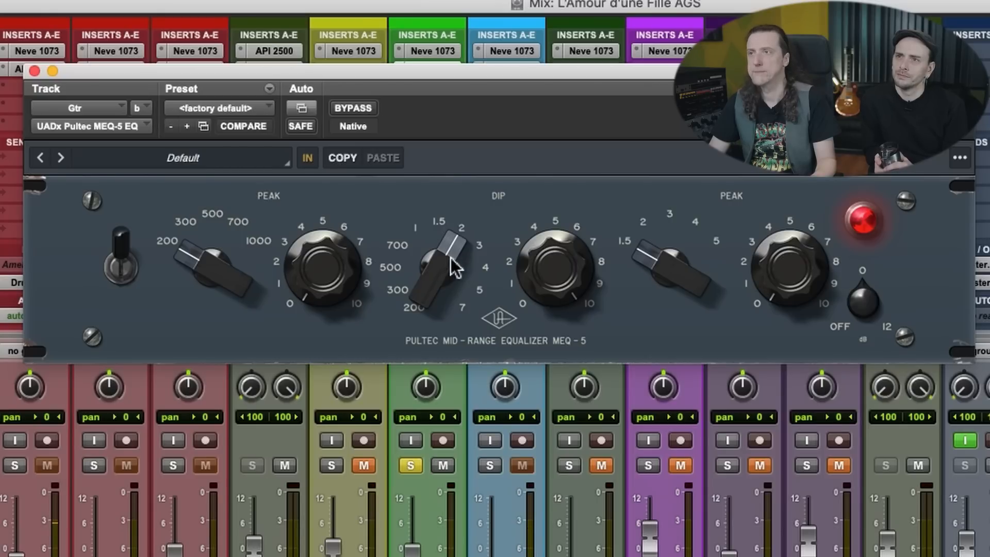
mouse_move(453, 253)
left_mouse_down()
mouse_move(452, 245)
mouse_move(453, 270)
left_mouse_up()
left_click_drag(561, 265, 550, 375)
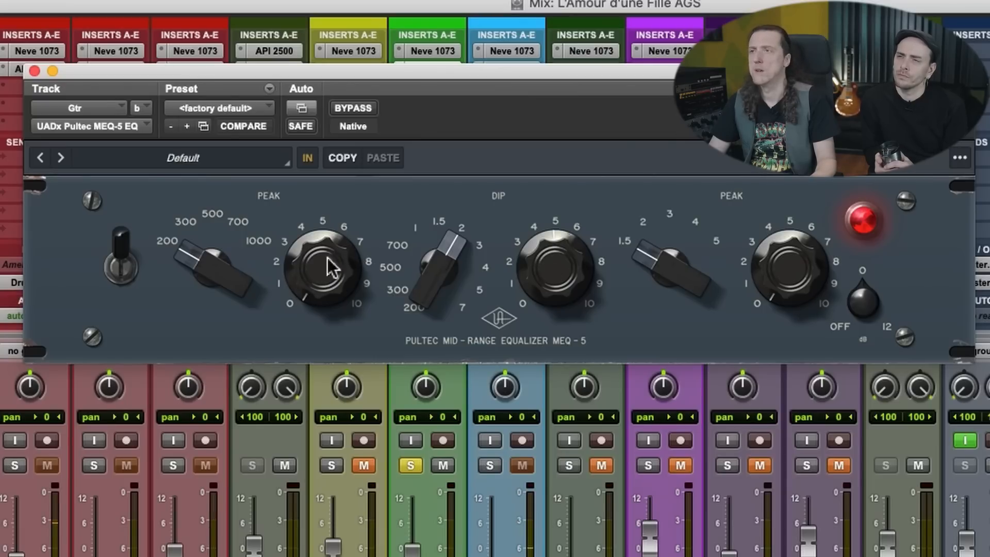
Step: Set the dip amount on the guitar's MEQ-5 to about 5.5, comparing the sound with the EQ switched off
left_click_drag(551, 292, 546, 254)
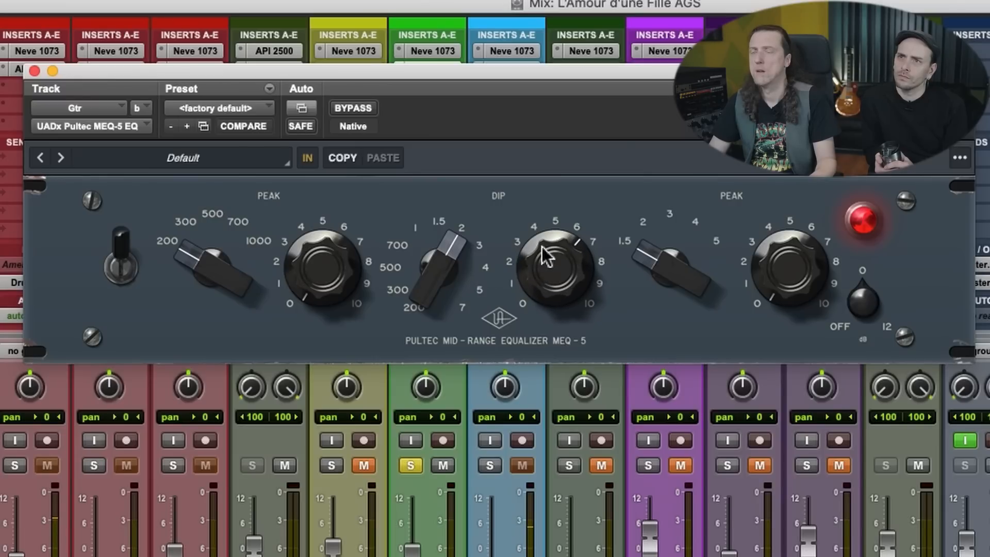
left_click(121, 264)
left_click(121, 265)
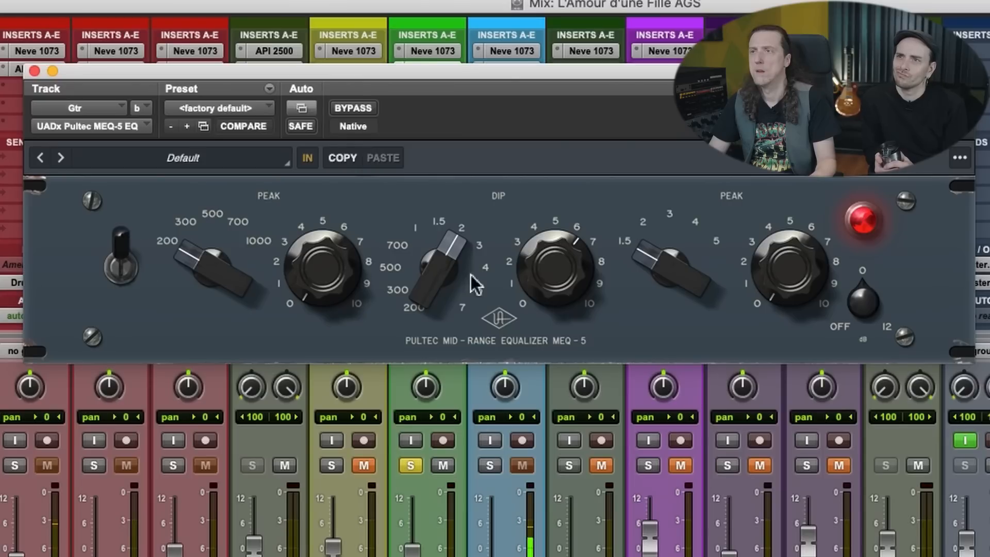
left_click_drag(553, 258, 550, 268)
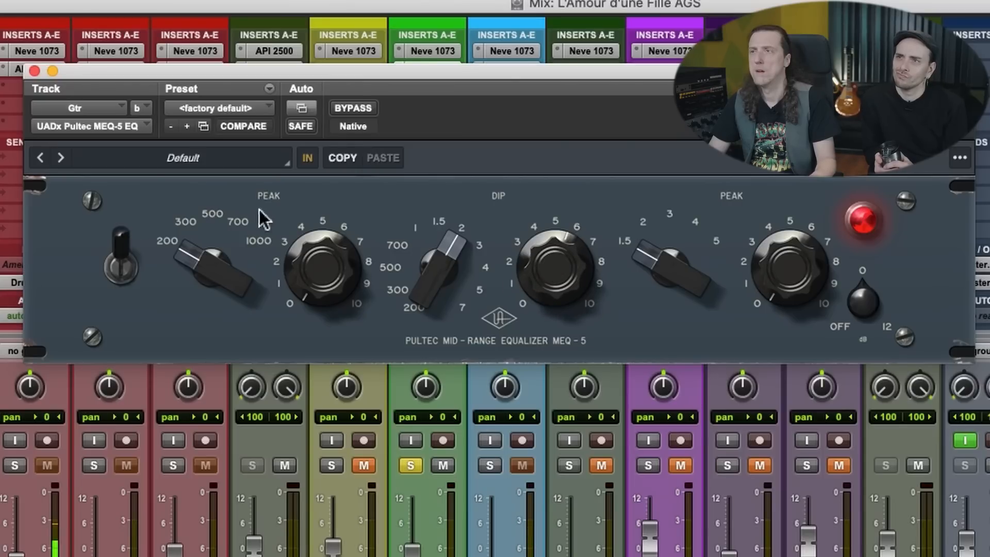
Step: Take the Gtr track out of solo and rebuild its fader level from near silence within the full mix
left_click(411, 465)
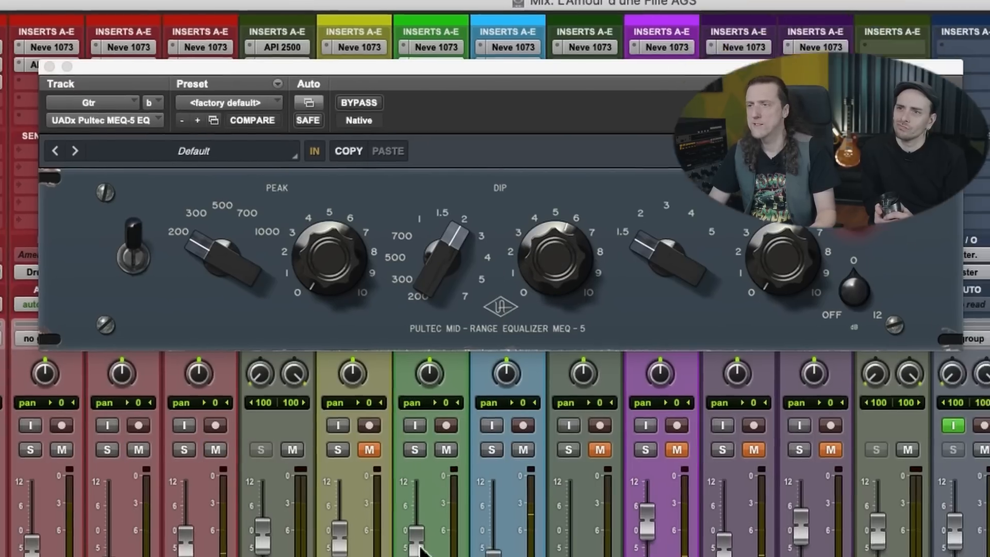
left_click_drag(411, 556, 414, 556)
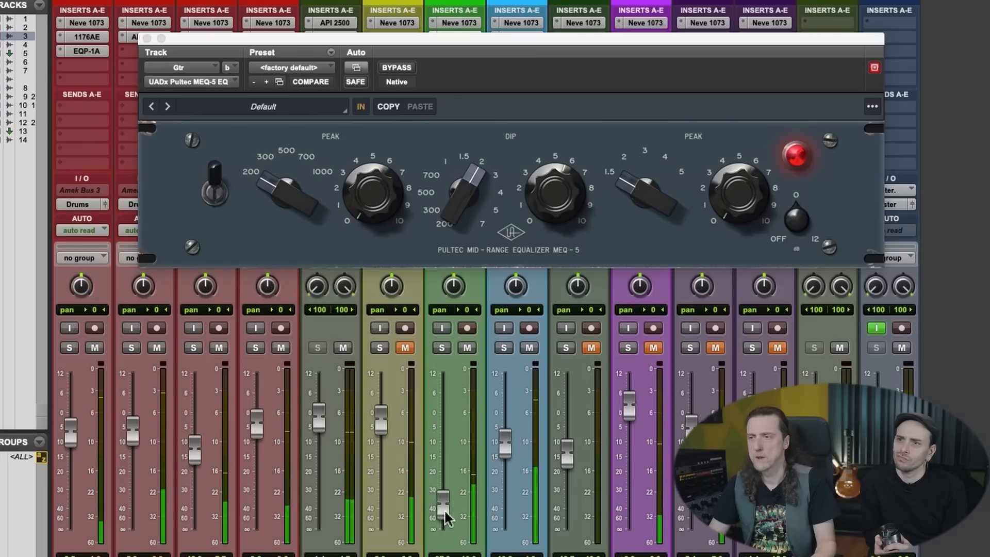
left_click_drag(444, 510, 442, 421)
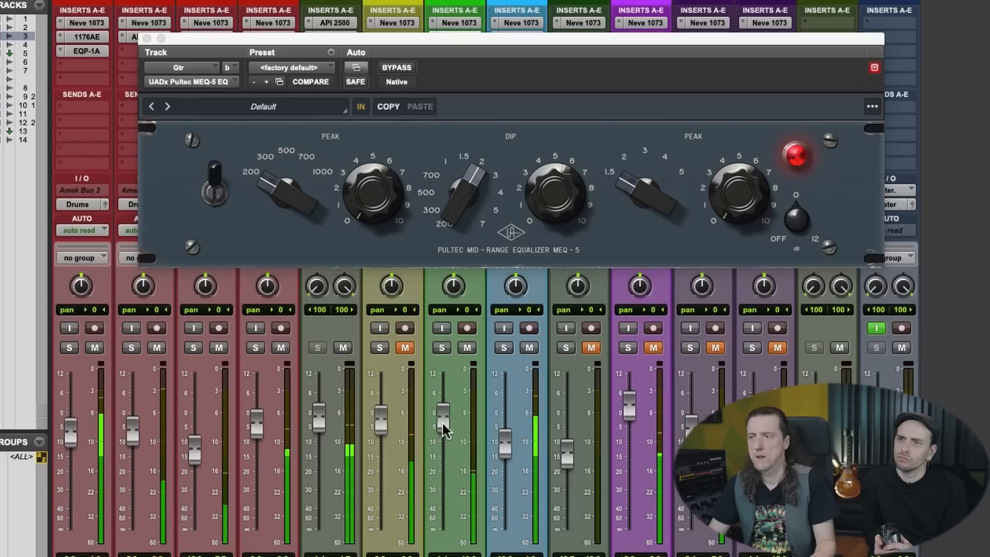
Step: Compare the guitar with the MEQ-5 switched off and on, and lower the Gtr fader slightly
left_click(219, 192)
left_click(219, 202)
left_click(217, 199)
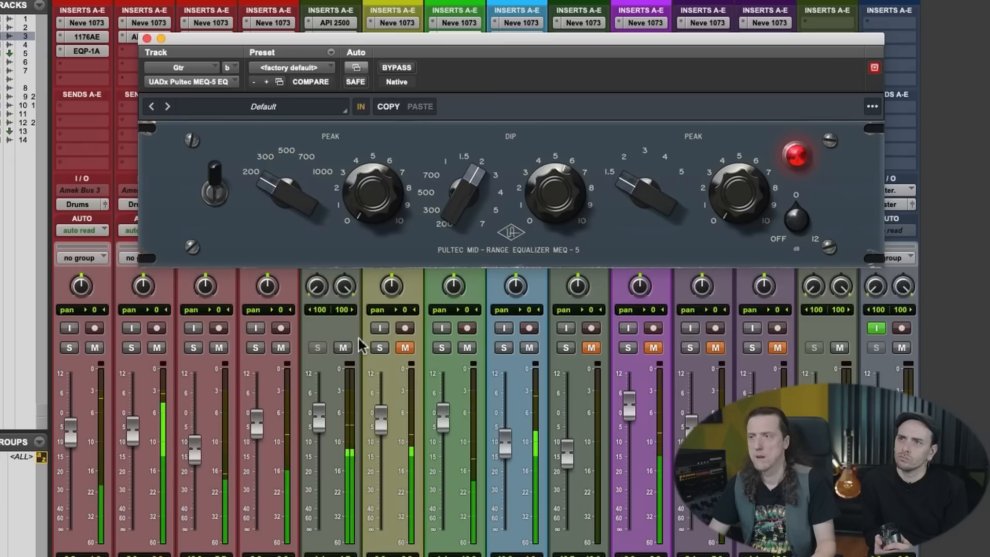
left_click_drag(443, 428, 443, 433)
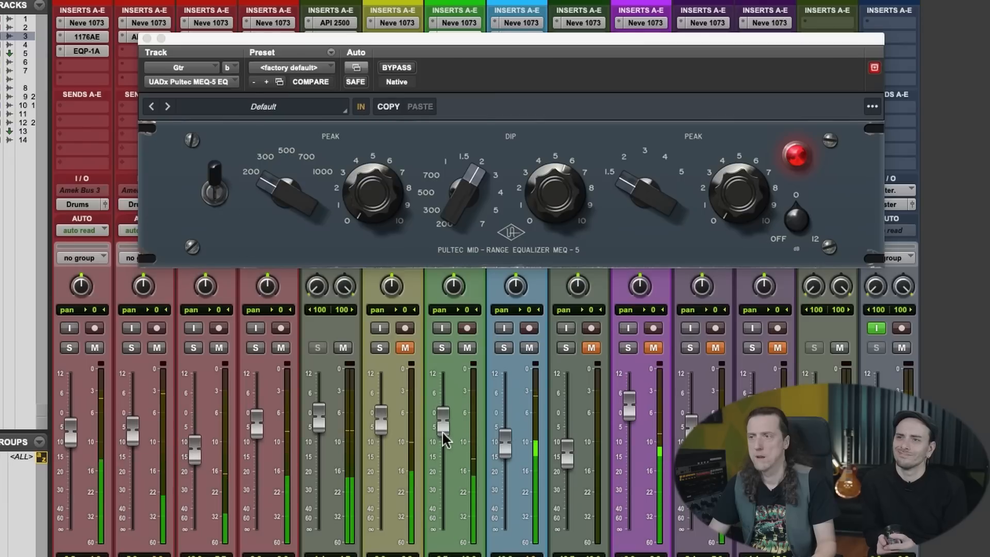
Step: Set the MEQ-5's low peak frequency to 300 and boost that band
left_click(290, 192)
left_click(287, 168)
left_click_drag(366, 203, 380, 149)
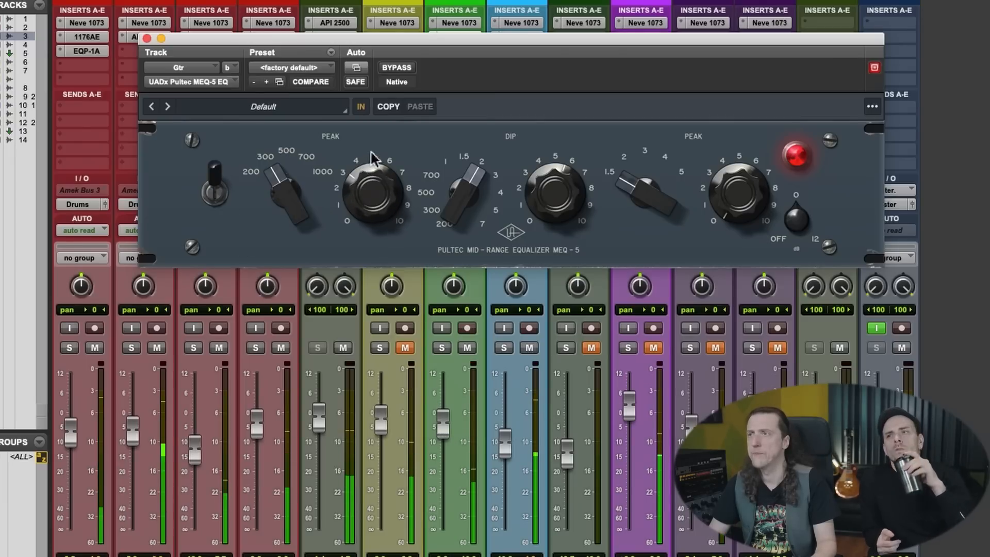
mouse_move(277, 173)
left_mouse_down()
mouse_move(272, 209)
mouse_move(277, 186)
left_mouse_up()
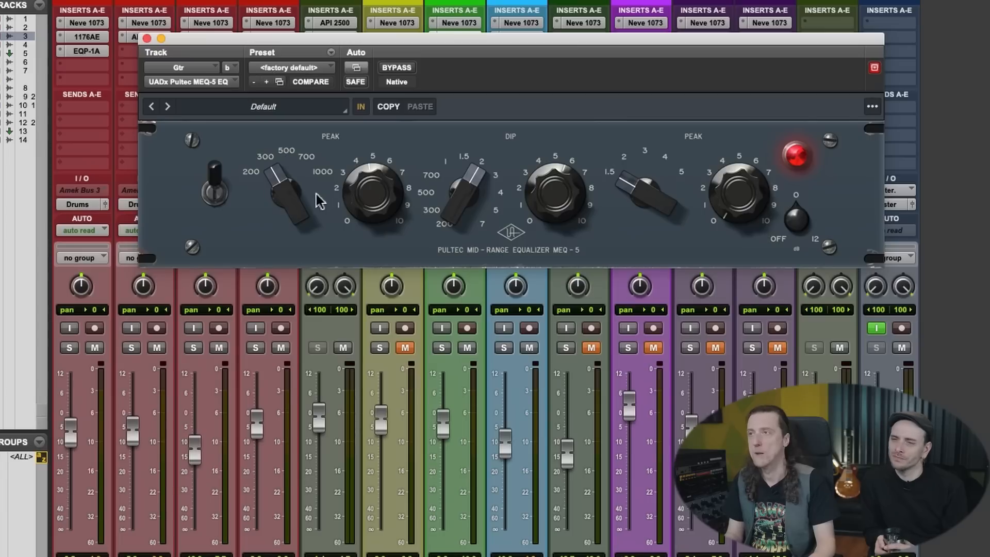
Step: Play the mix, fine-tune the Gtr fader and compare the guitar with the MEQ-5 bypassed and active
key("space")
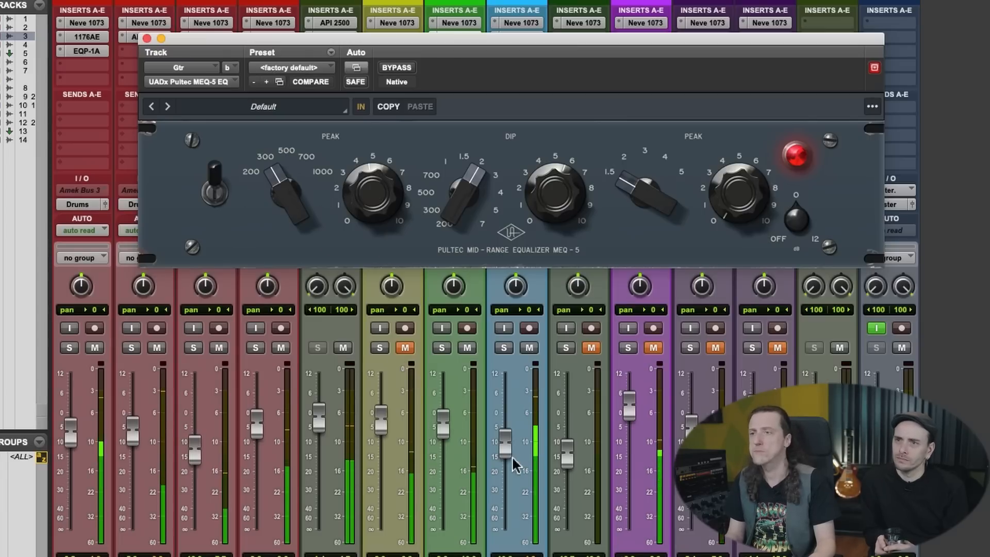
mouse_move(442, 429)
left_mouse_down()
mouse_move(443, 496)
mouse_move(441, 431)
left_mouse_up()
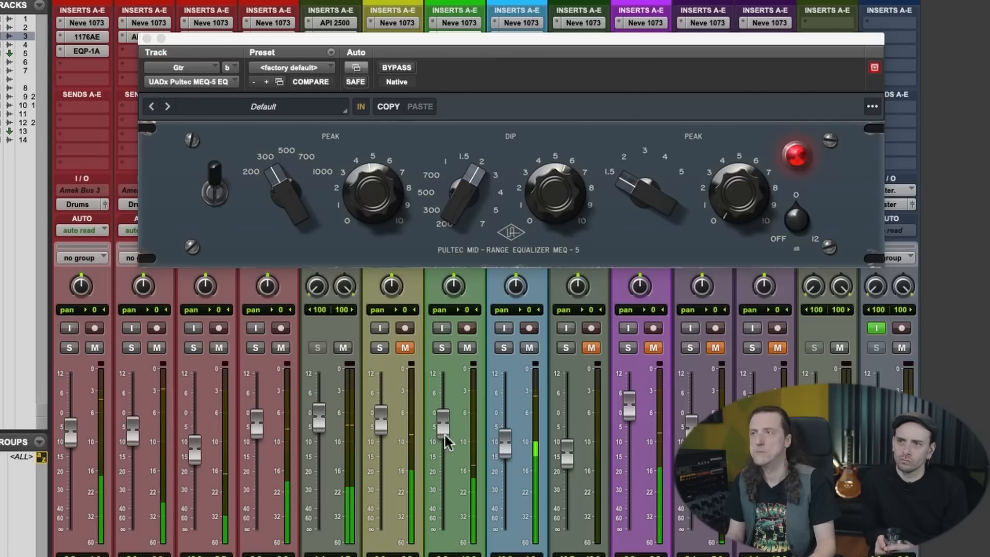
left_click(405, 71)
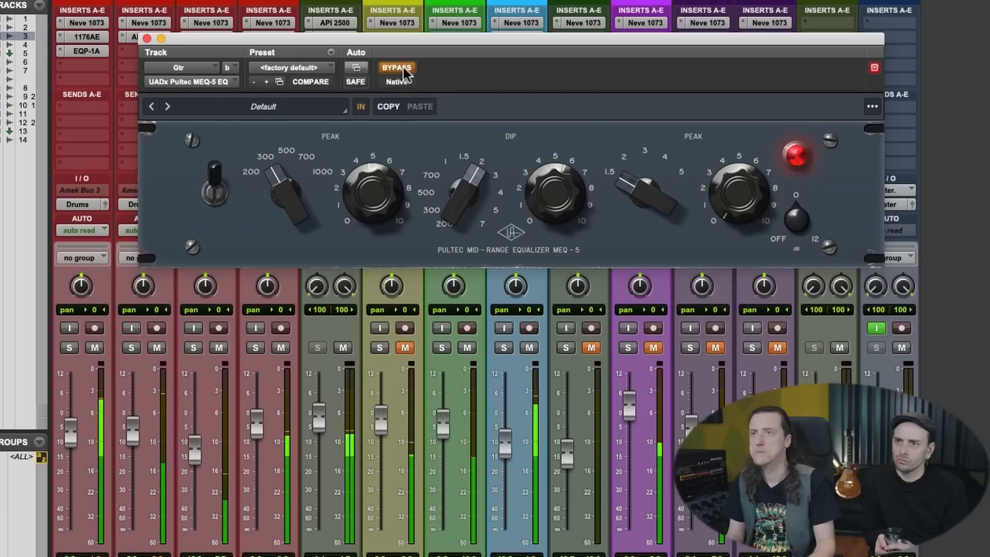
left_click(401, 66)
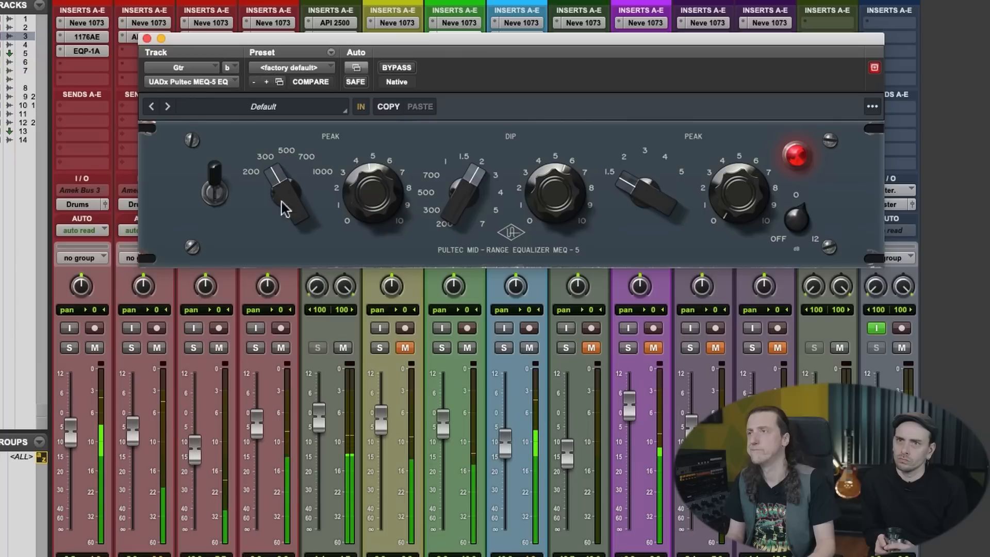
Step: Reduce the MEQ-5's low peak boost to about 2.5 and compare the result against bypass
left_click_drag(352, 206, 351, 221)
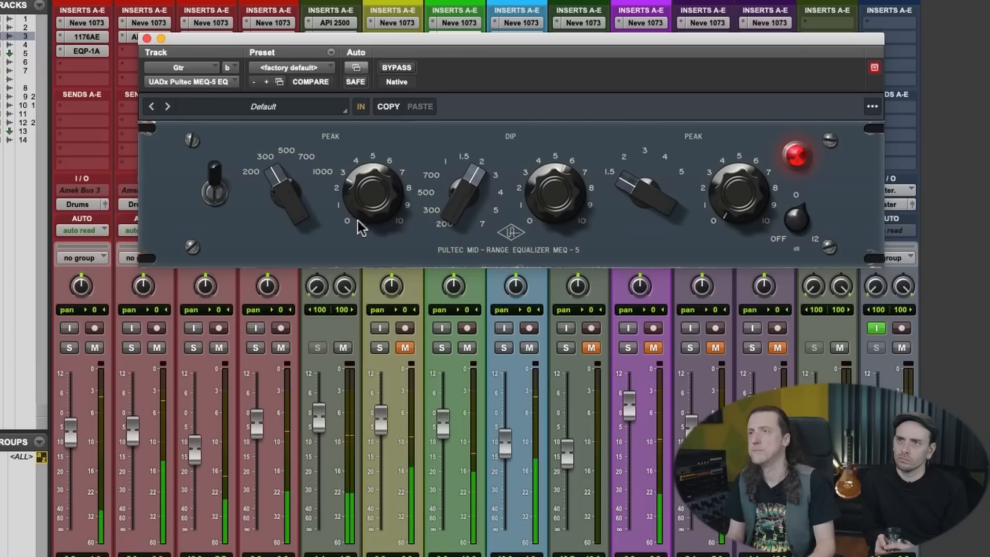
left_click(398, 67)
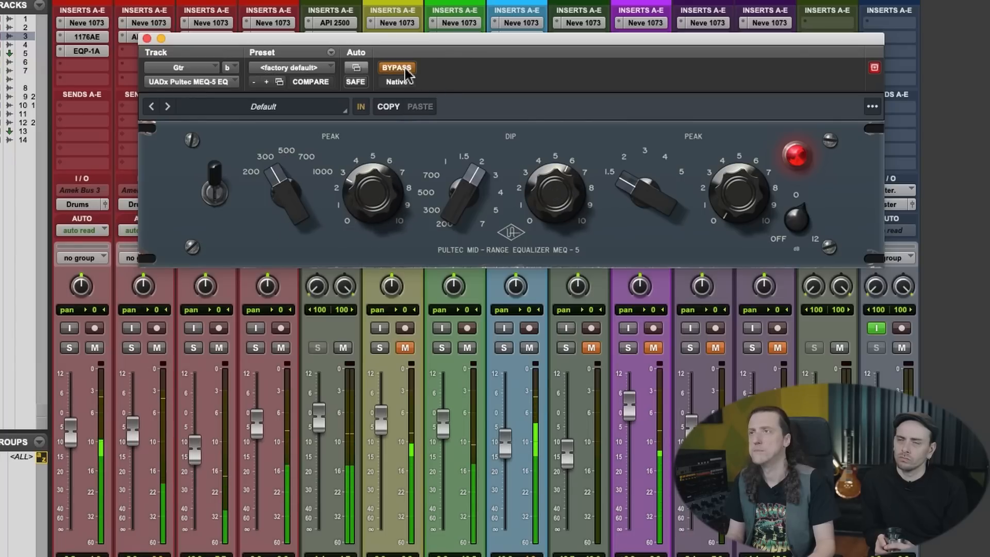
left_click(404, 69)
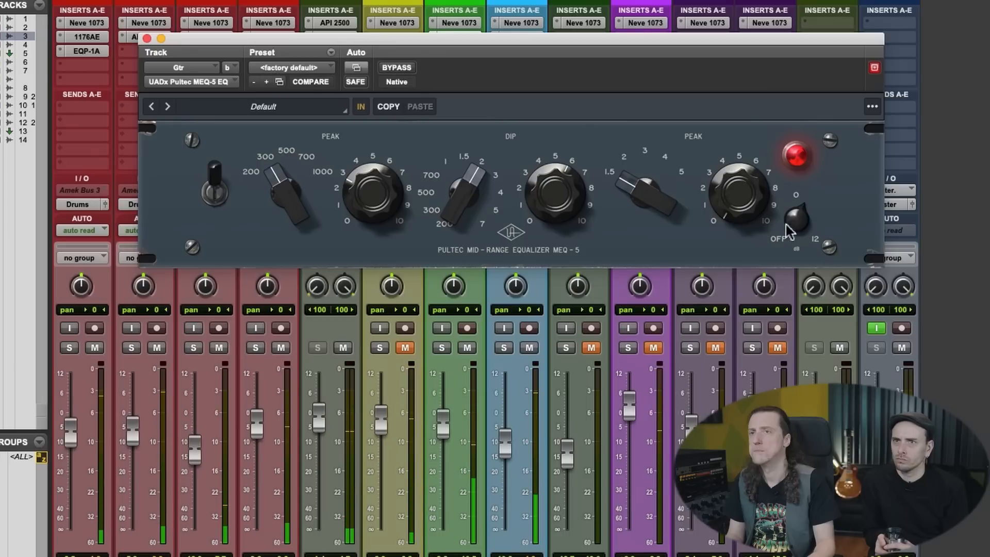
left_click(385, 66)
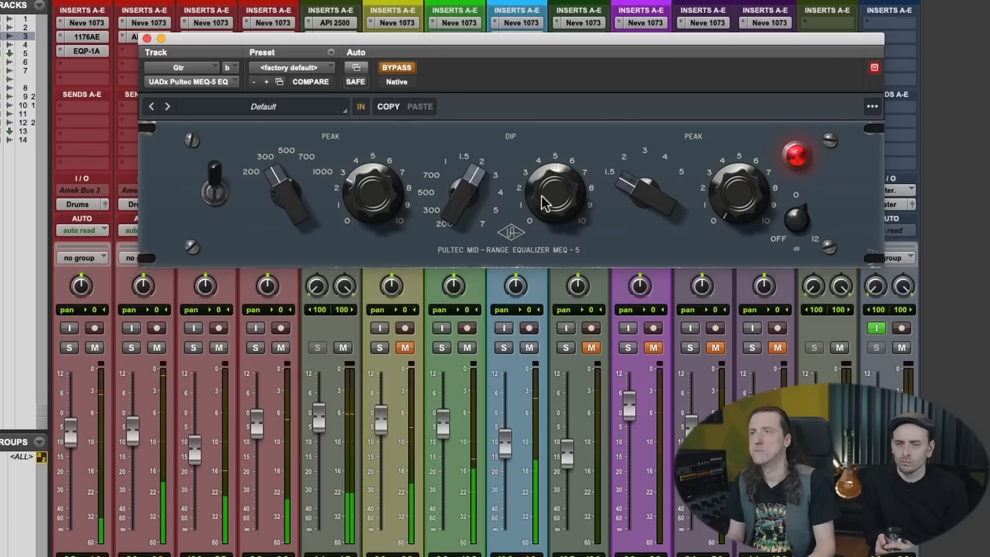
left_click(402, 71)
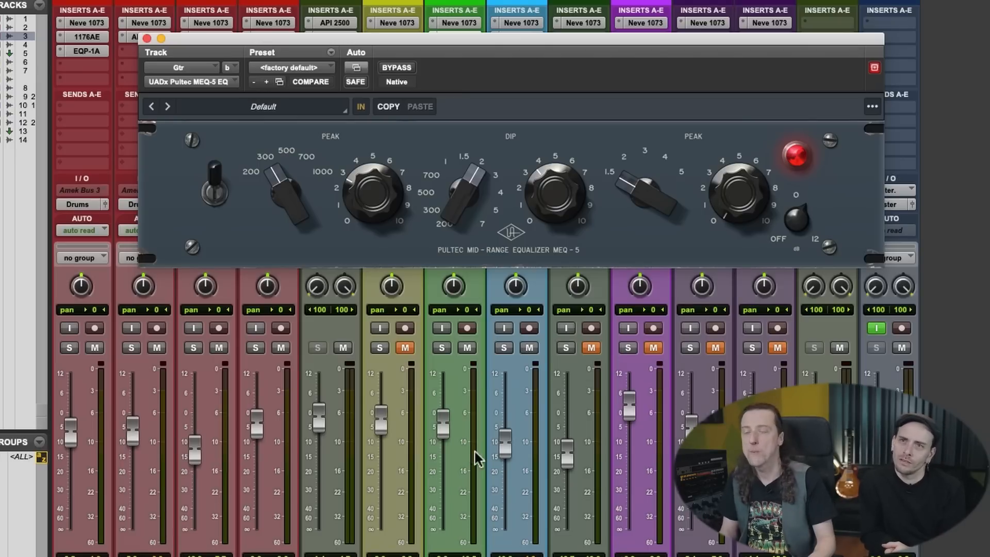
Step: Restart playback and lower the Gtr fader a touch
key("space")
left_click(447, 436)
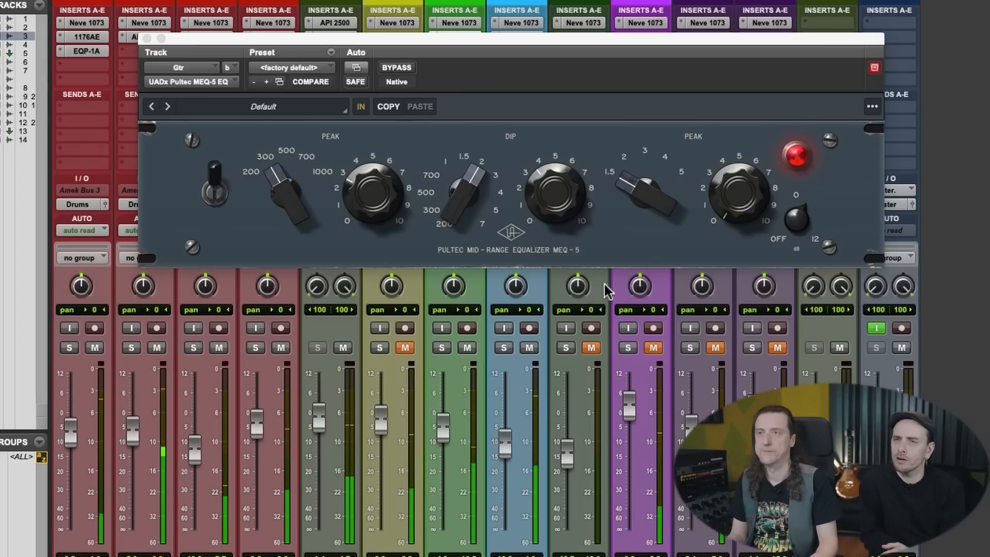
Step: Try a high peak boost on the guitar's MEQ-5 around the 2 setting
left_click(727, 207)
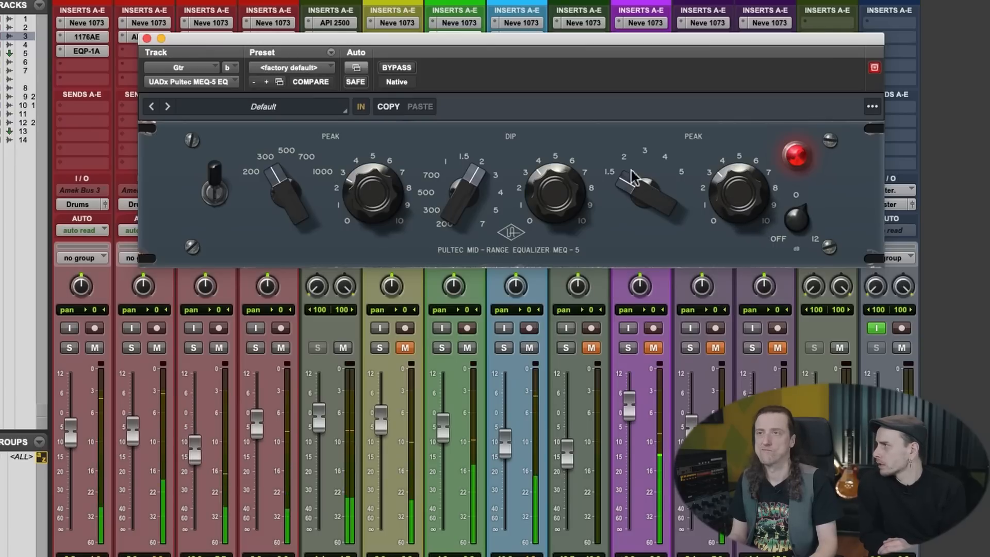
left_click(645, 159)
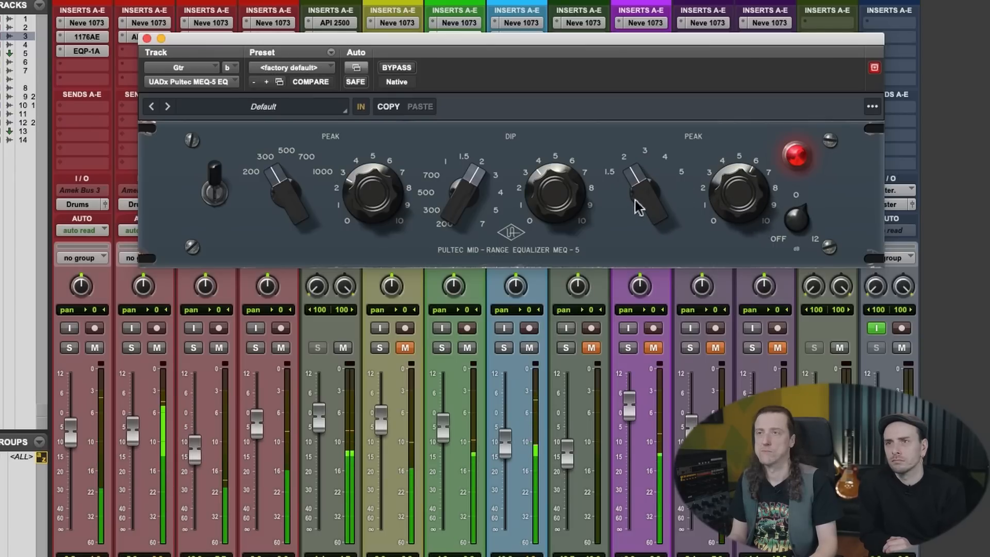
left_click_drag(639, 206, 638, 232)
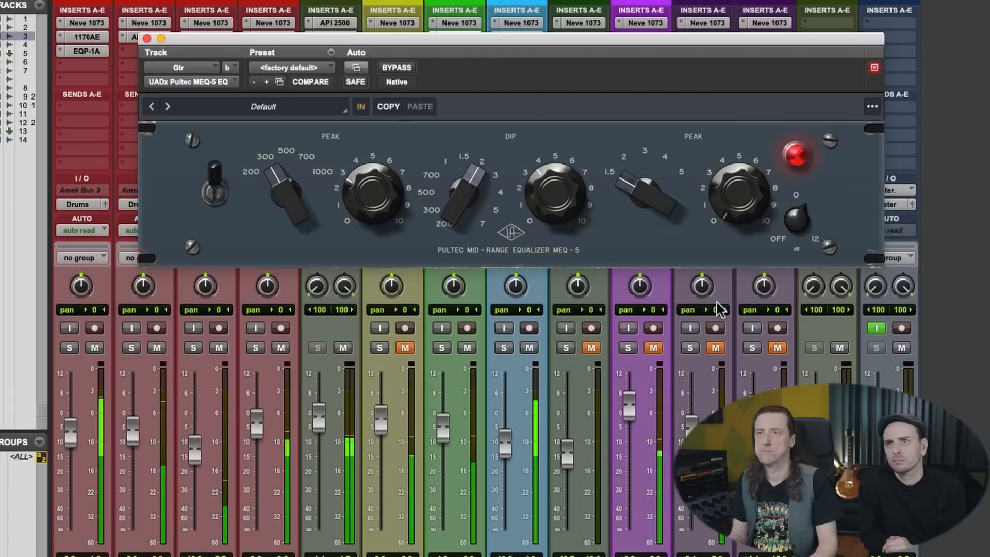
left_click_drag(718, 216, 711, 329)
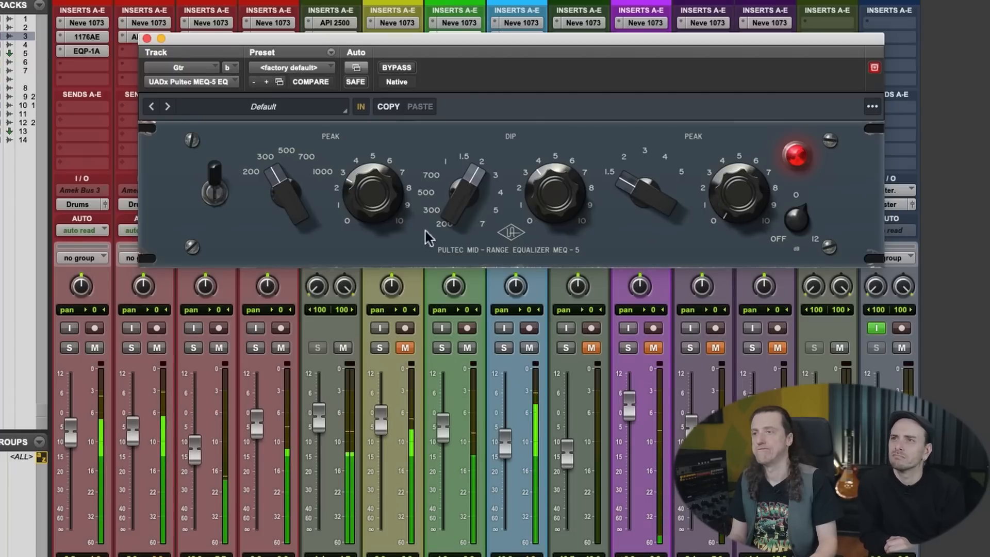
Step: Lower the Gtr fader further to about -5.7 dB
left_click(442, 432)
left_click_drag(441, 430, 440, 434)
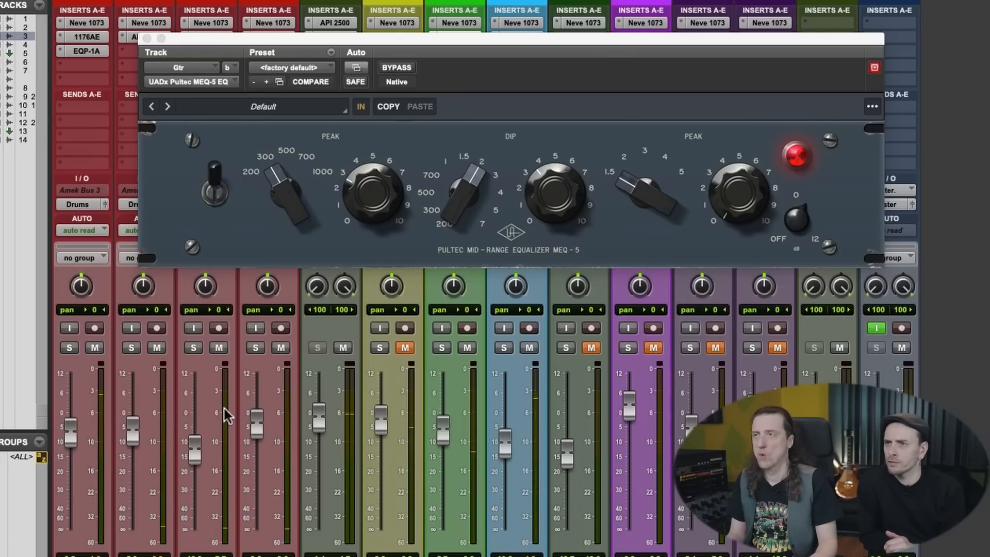
Step: Replace the MEQ-5 insert on the Gtr track with the API Vision channel strip
left_click(146, 38)
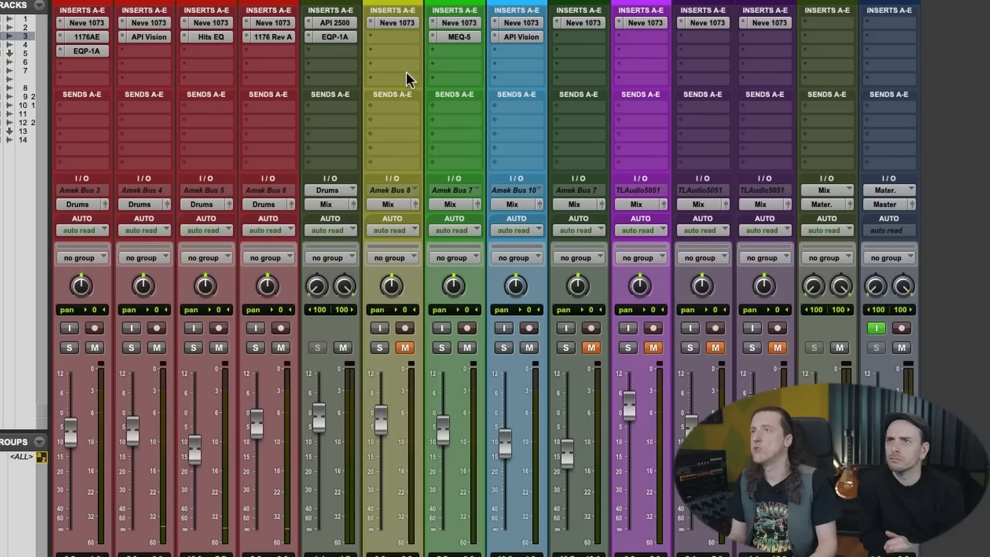
left_click(435, 35)
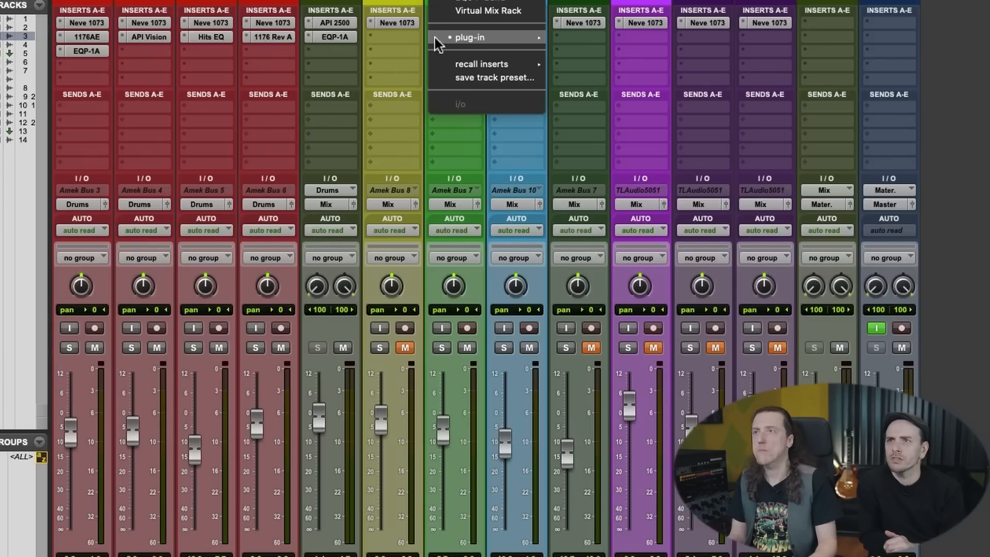
mouse_move(435, 39)
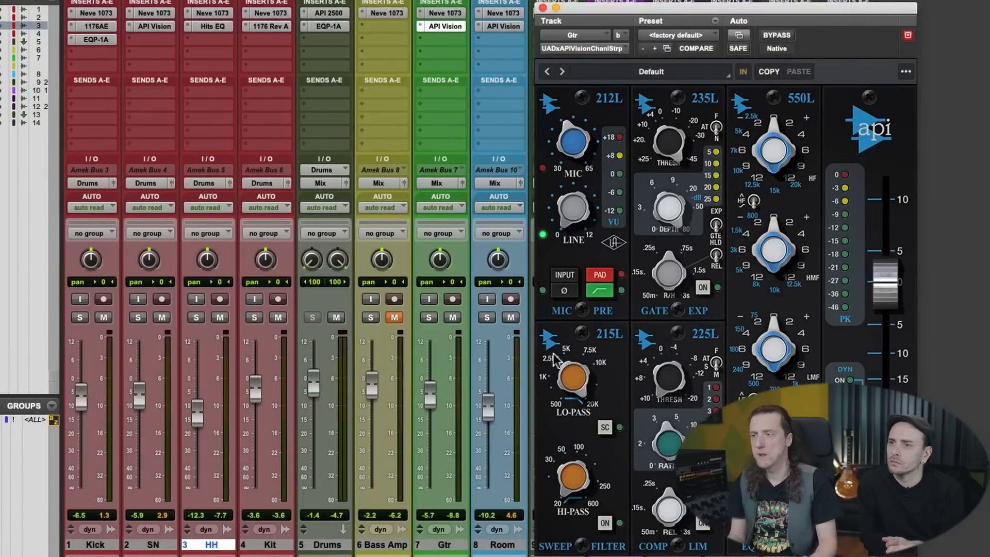
Step: Rebalance the faders during playback to Kick -7.5, SN -6.8, Drums -1.4 and Room -6.8 dB
key("space")
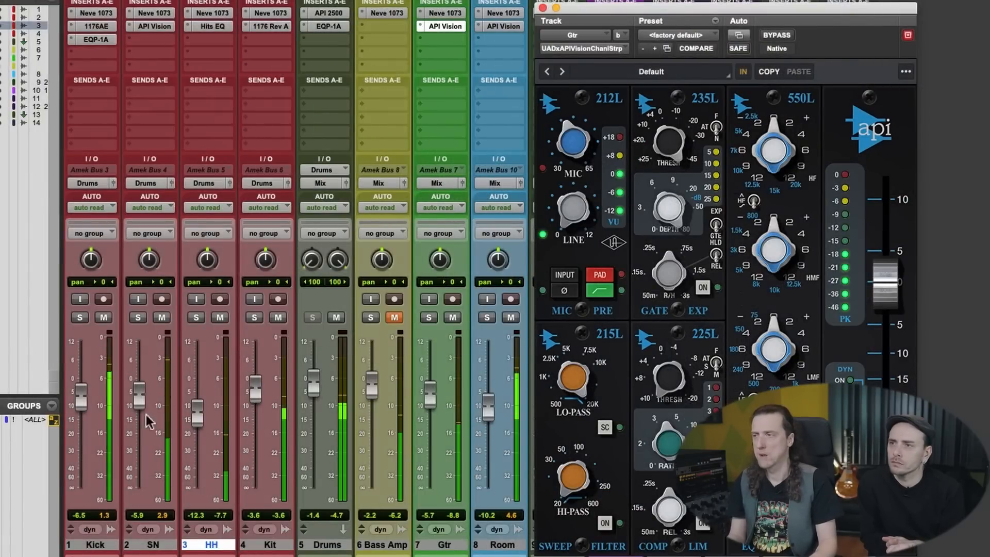
left_click_drag(143, 411, 140, 414)
left_click_drag(320, 406, 316, 395)
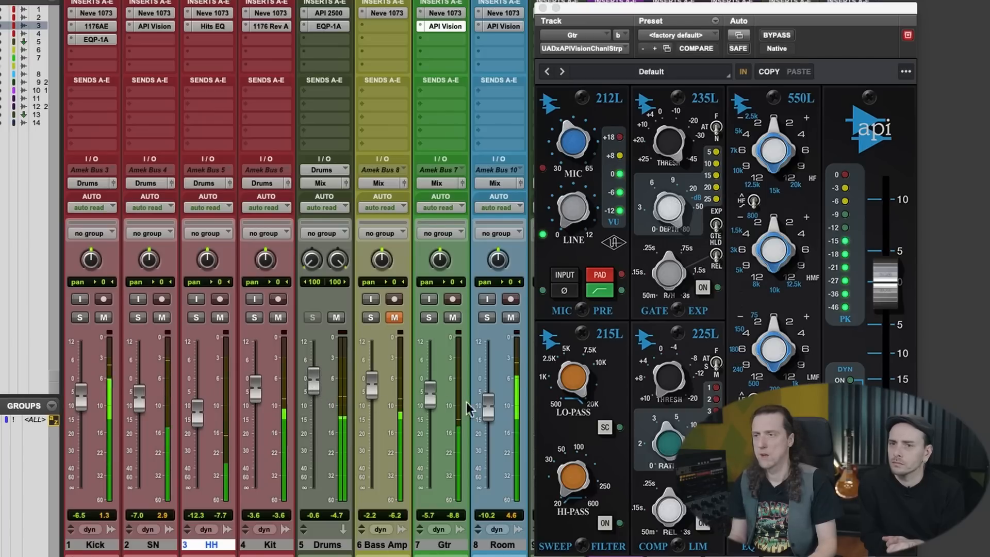
left_click_drag(487, 405, 487, 397)
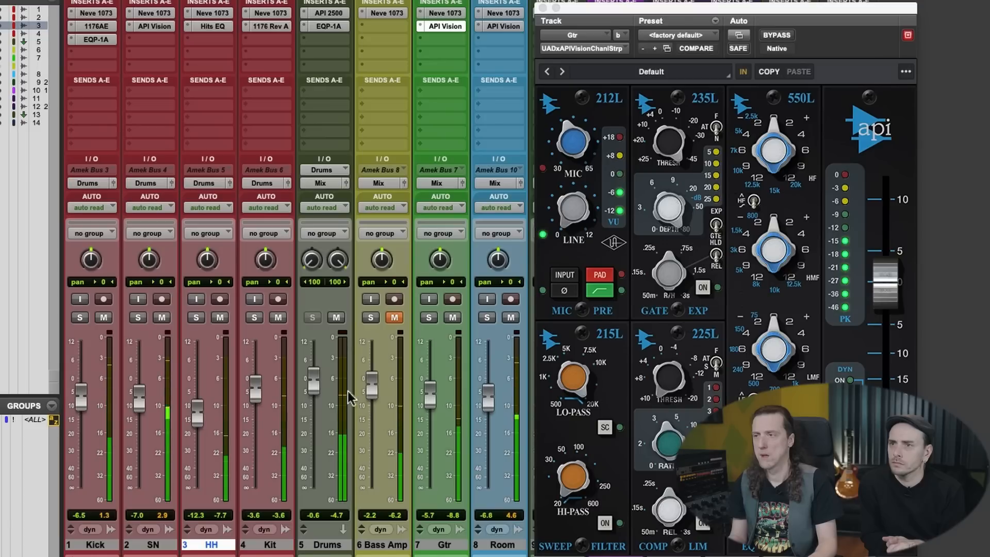
left_click_drag(317, 388, 316, 392)
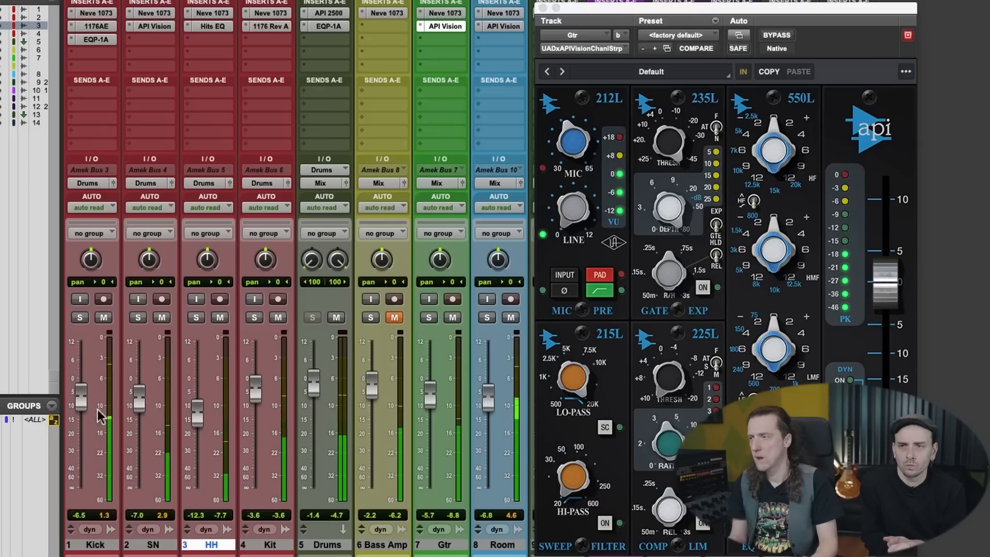
left_click_drag(85, 414, 85, 418)
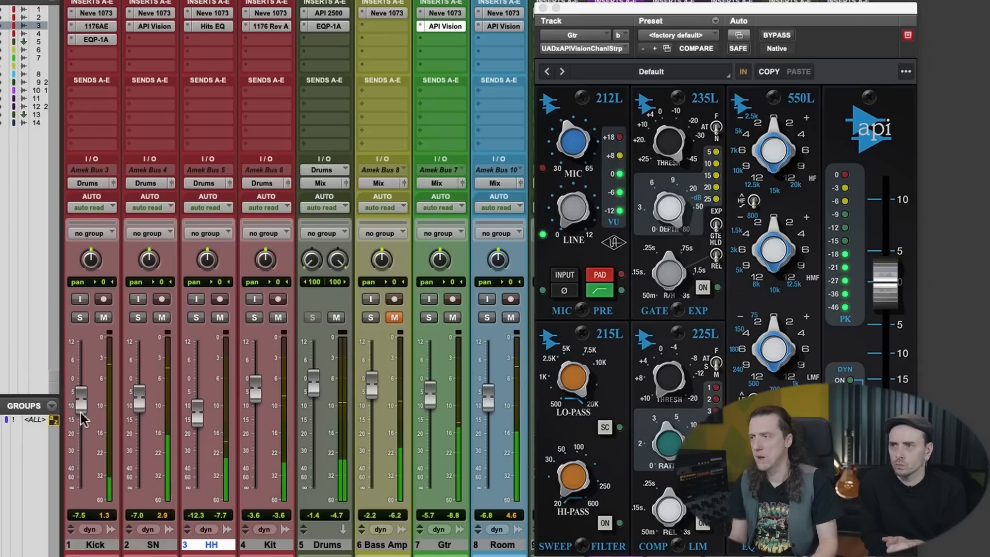
left_click_drag(138, 402, 138, 401)
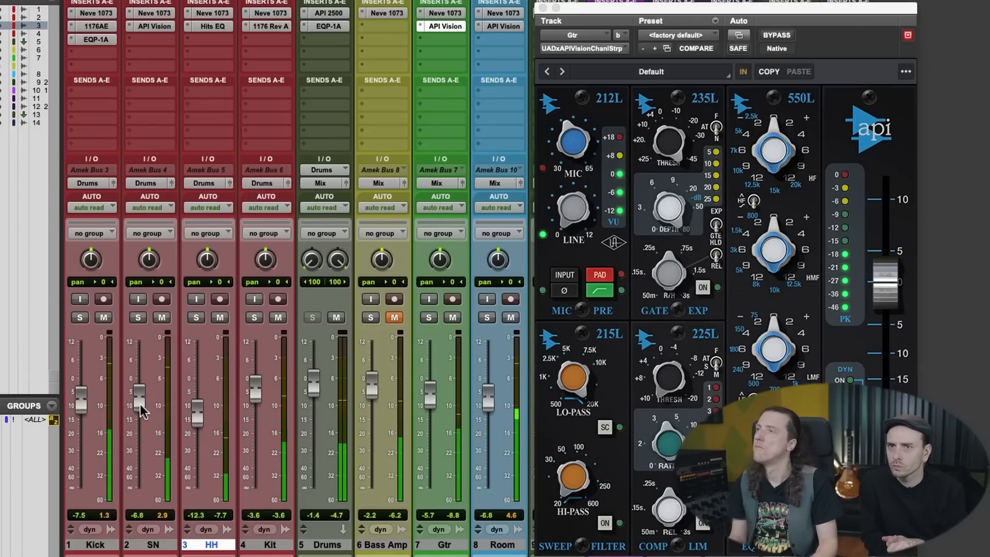
Step: Review the SN track's API Vision settings, close the plug-in and raise the Room fader to -4.9 dB
left_click(154, 26)
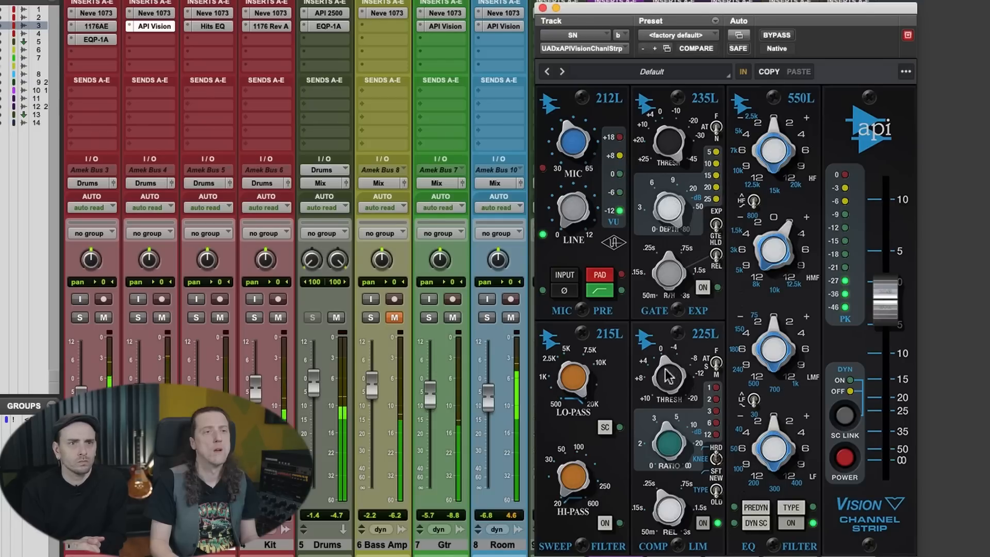
left_click(542, 8)
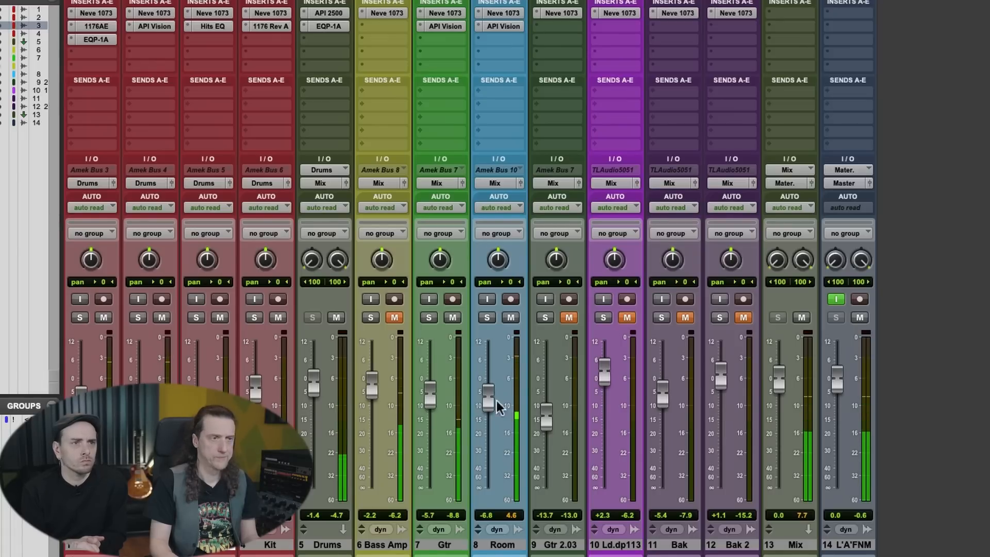
left_click_drag(489, 400, 489, 395)
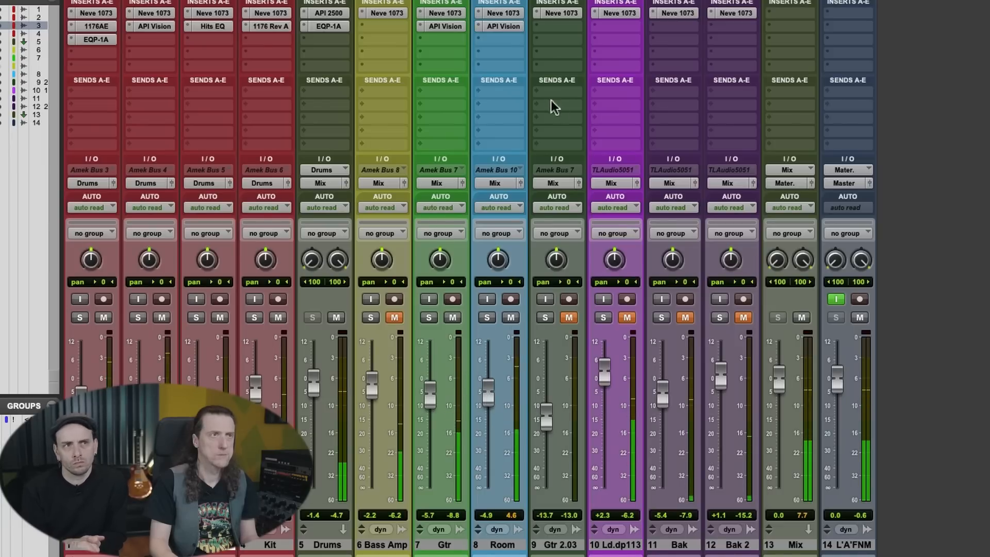
Step: On the Room track's API Vision EQ, set the low-mid cut to -2 dB and the low boost to +2 dB, comparing with the EQ bypassed
left_click(511, 27)
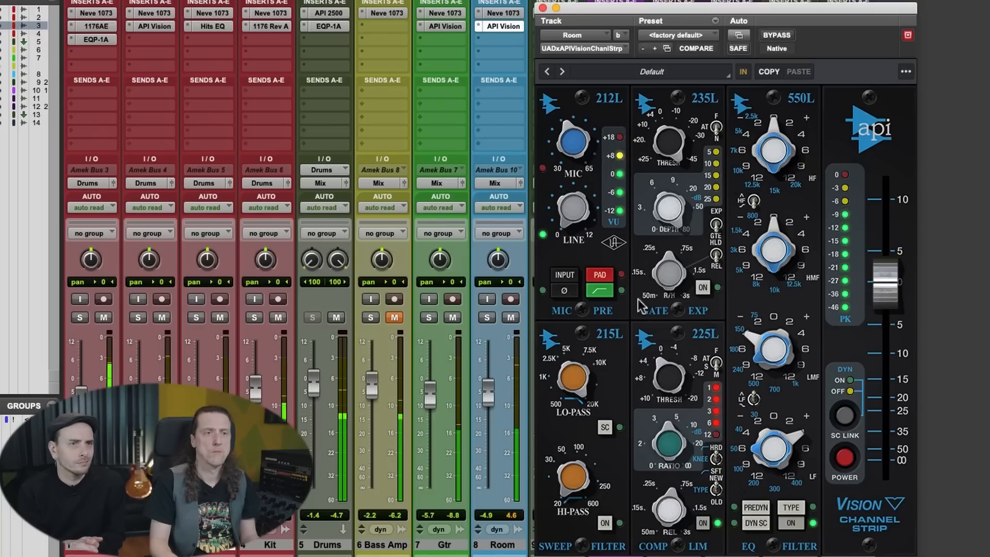
left_click(789, 527)
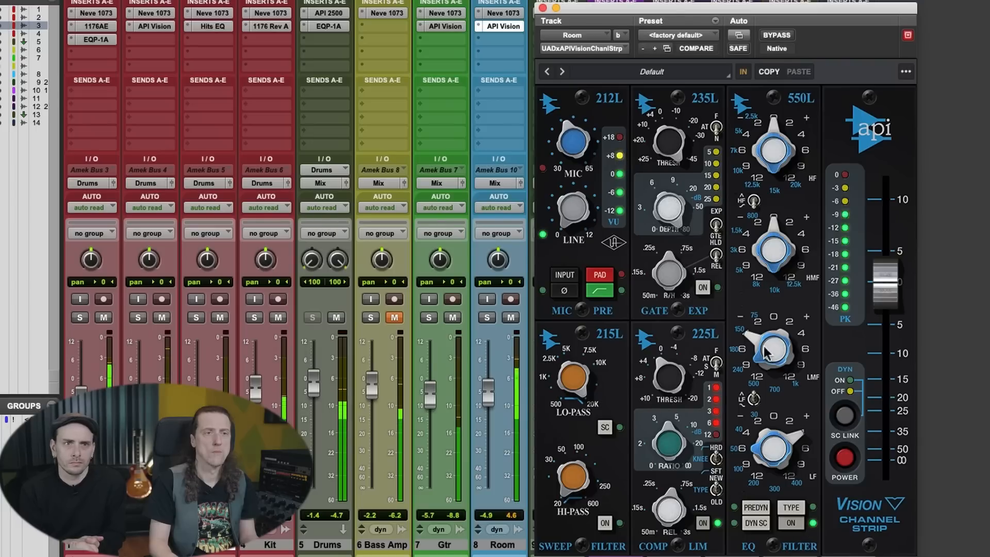
left_click_drag(752, 341, 754, 330)
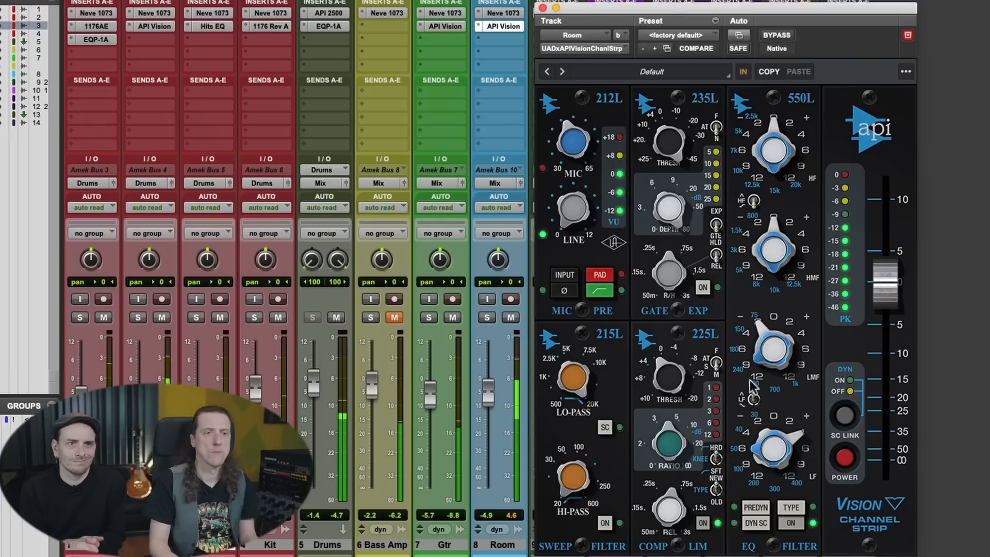
left_click_drag(803, 452, 798, 455)
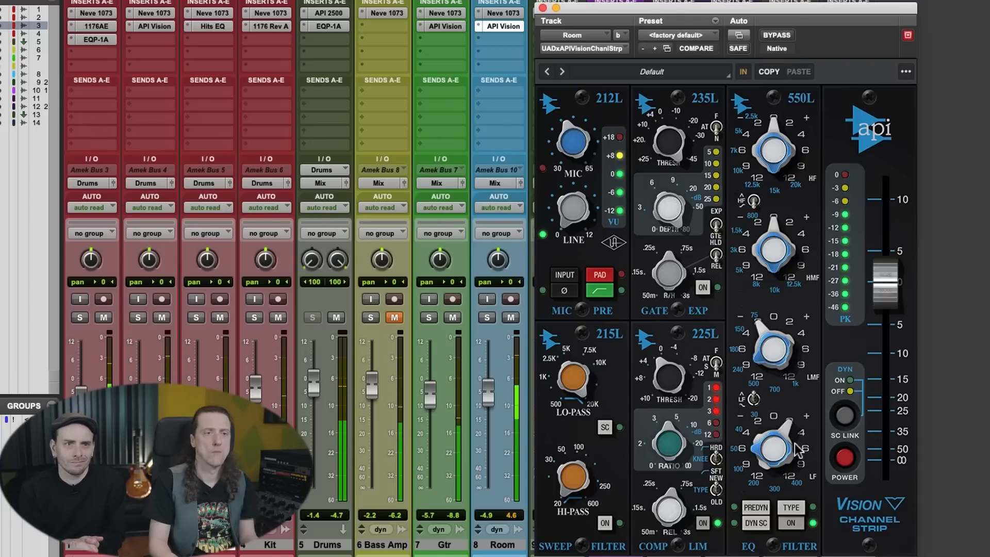
left_click(793, 524)
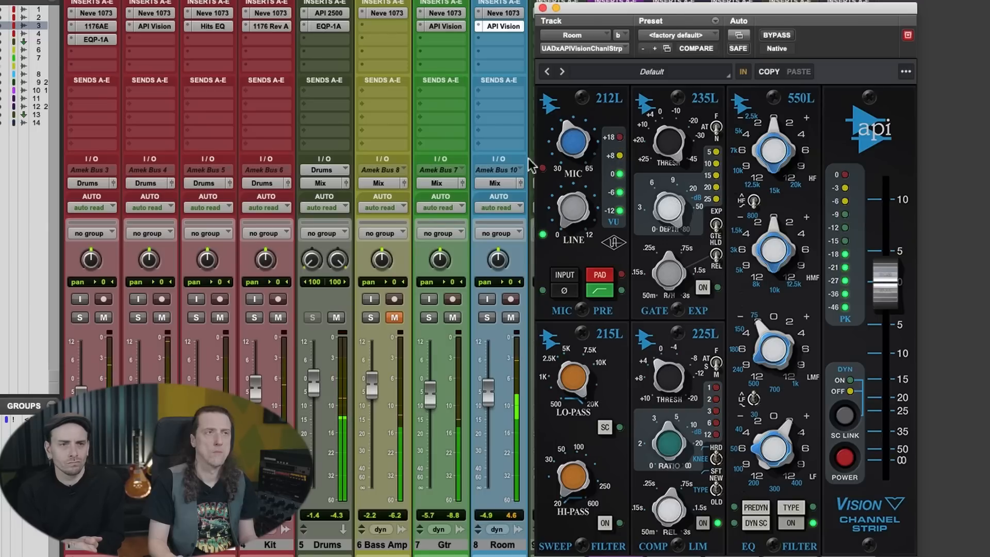
left_click(543, 8)
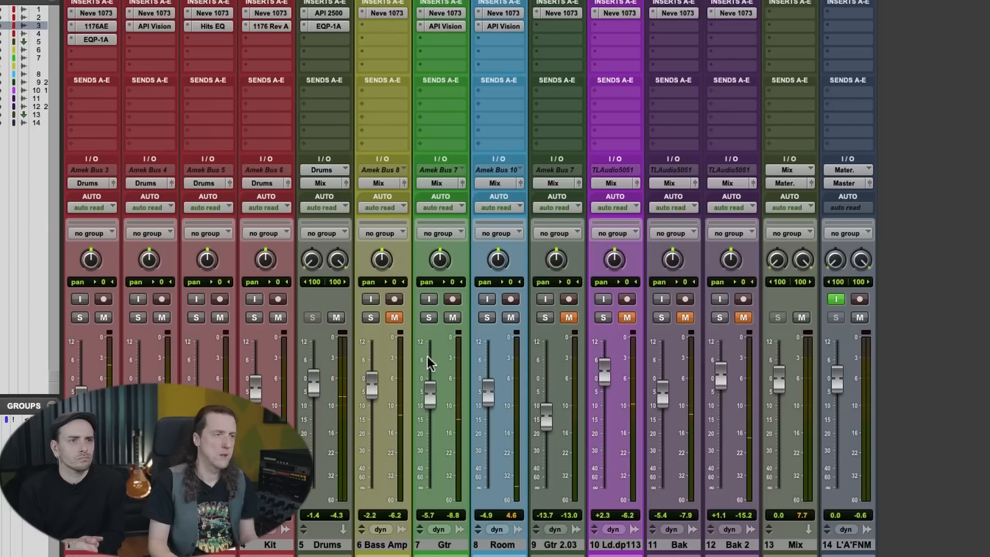
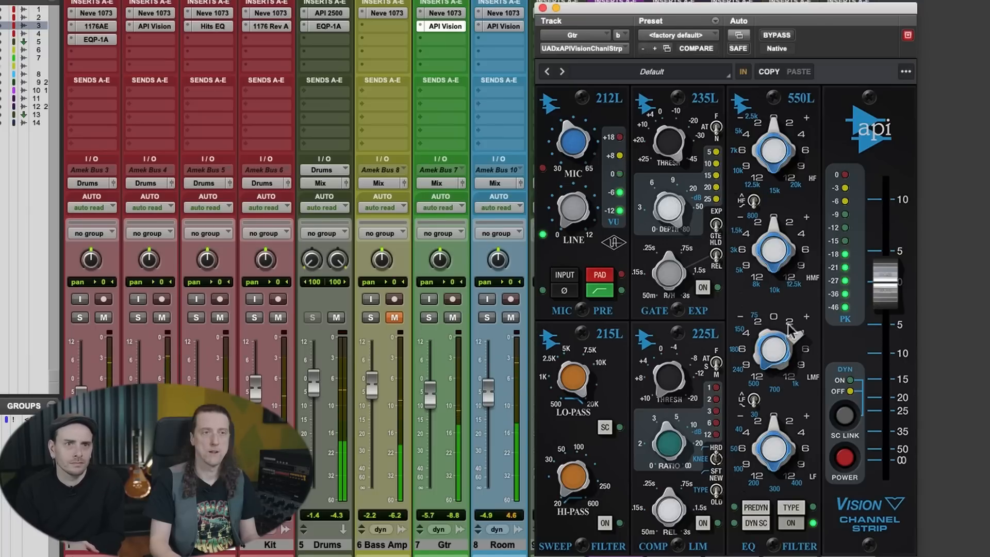
Step: Set the low-mid boost to +2 dB on the Gtr track's API Vision EQ, compare it bypassed and close the plug-in
left_click_drag(789, 337, 799, 358)
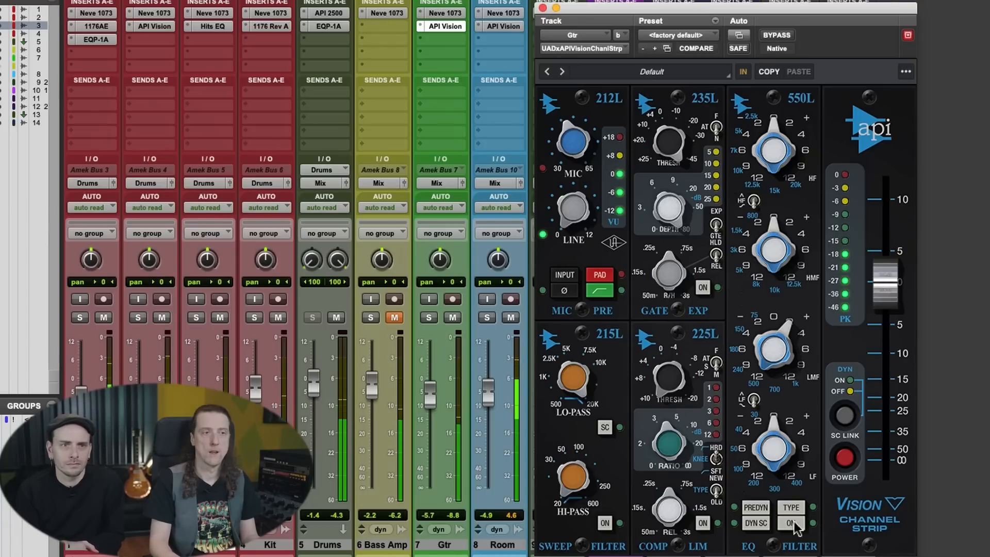
left_click(792, 523)
left_click(543, 8)
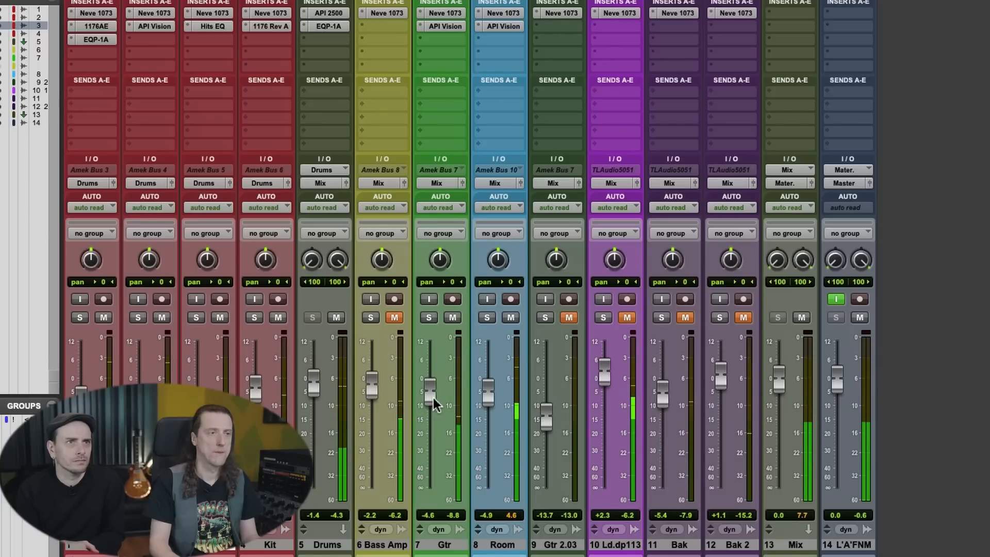
Step: Raise the Gtr fader to -4.6 dB and pan the Gtr track 35 to the left during playback
left_click_drag(434, 397, 442, 377)
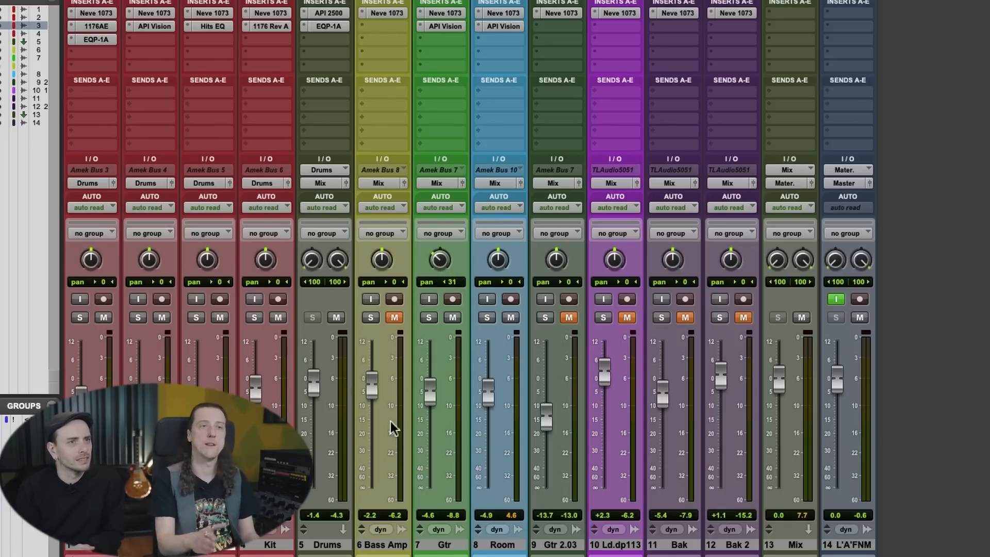
key("space")
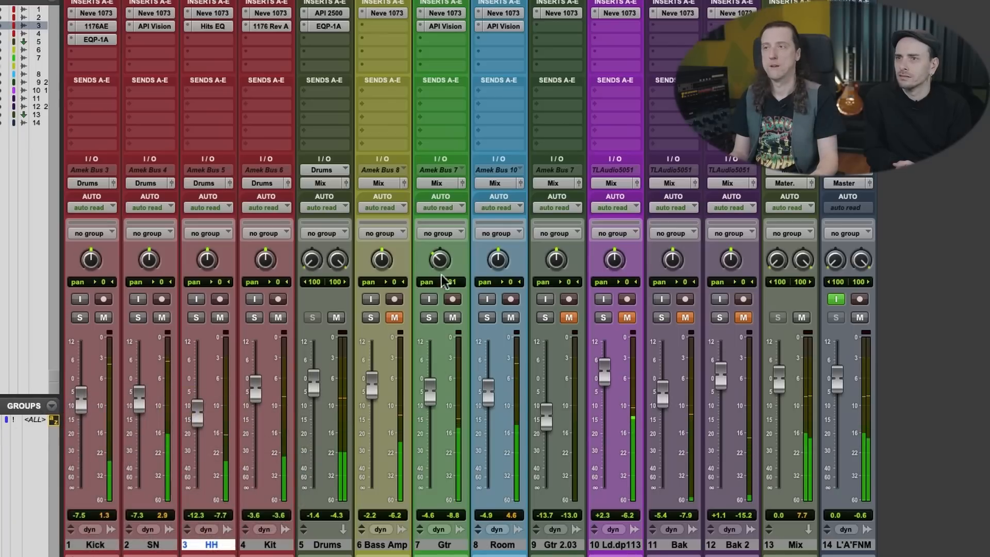
left_click_drag(434, 260, 435, 260)
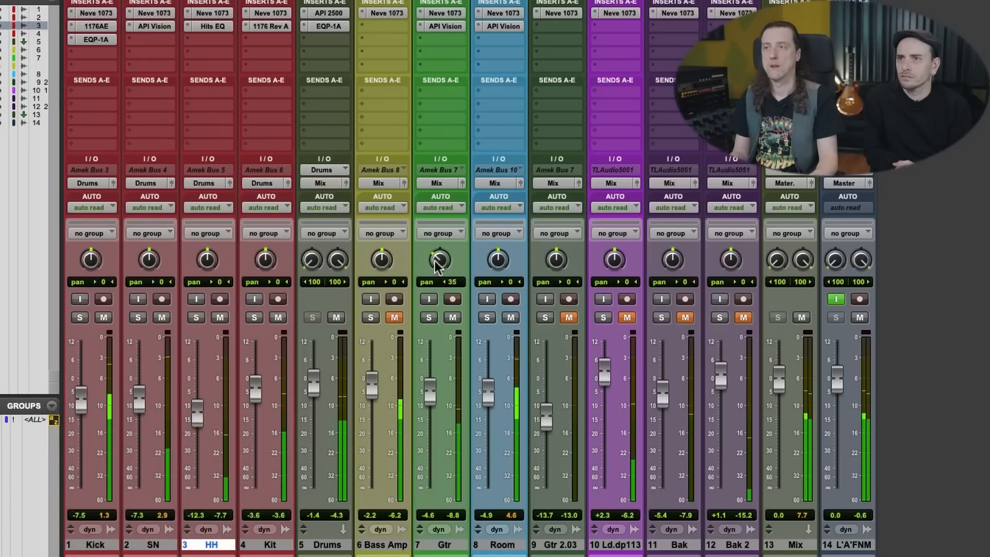
Step: Raise the Drums fader to -0.4 dB while comparing with Room muted, and check the Room's Neve 1073 settings
left_click_drag(313, 391, 311, 379)
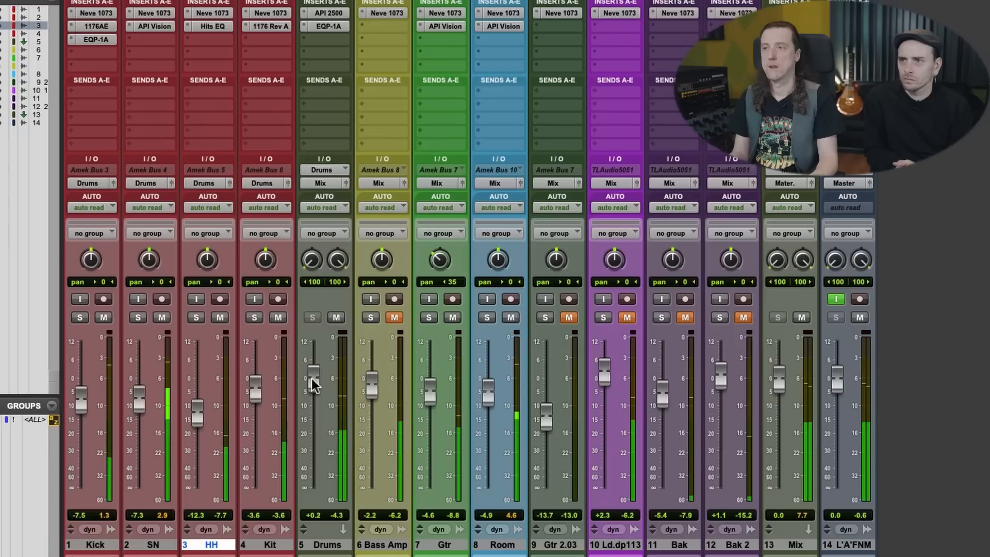
left_click(511, 317)
left_click_drag(314, 380, 315, 385)
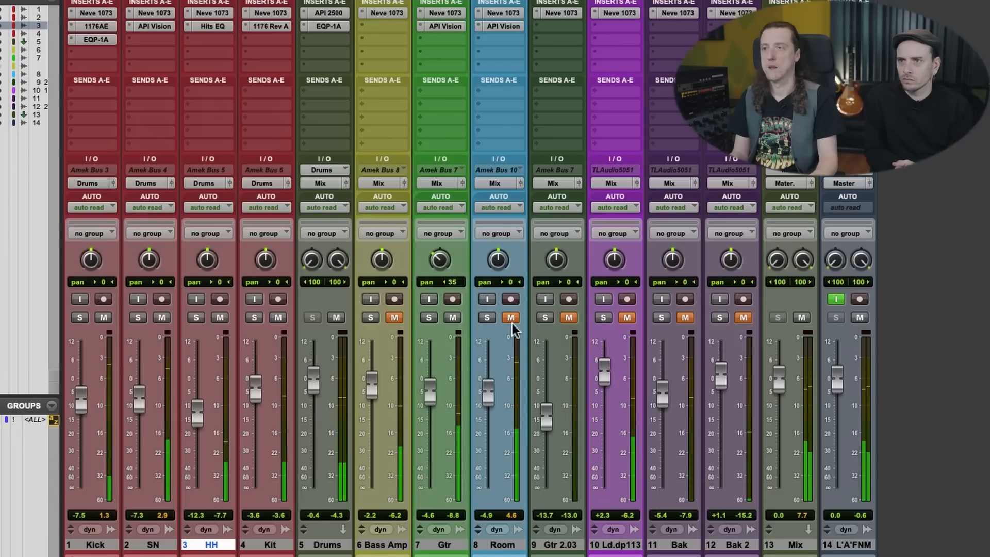
left_click(505, 14)
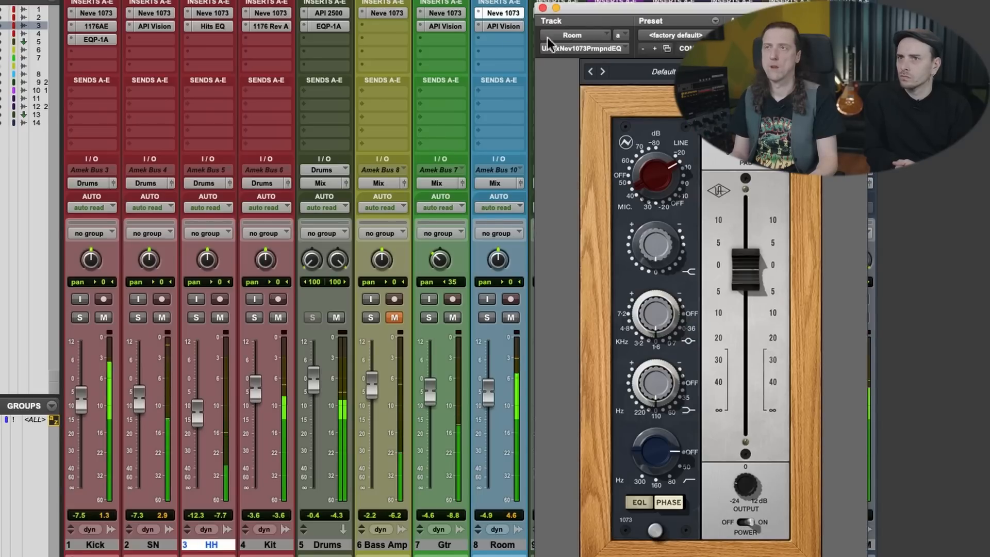
left_click(542, 8)
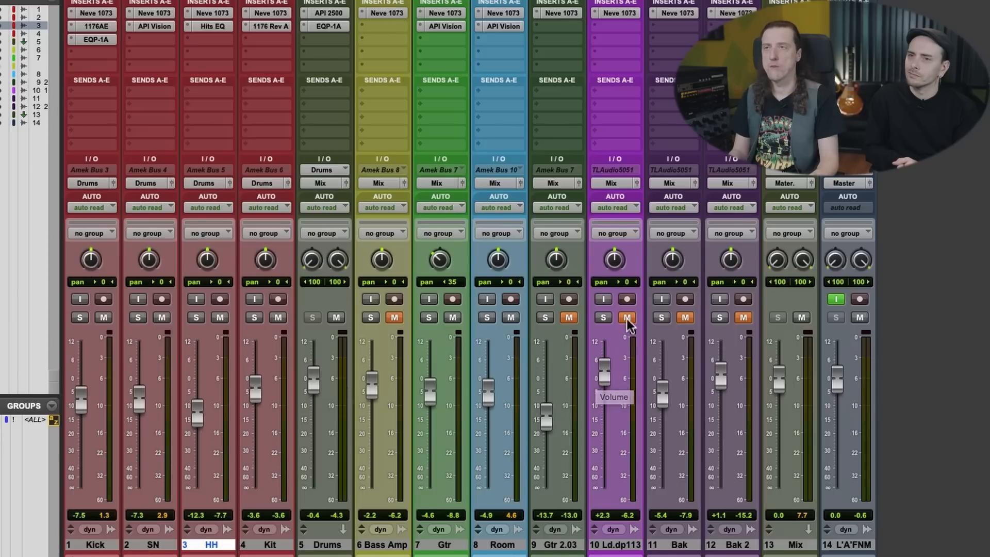
Step: Play from 11:25.864 in the lead vocal clip with Ld.dp113 unmuted, and lower its fader to -4.6 dB
key("ctrl+equal")
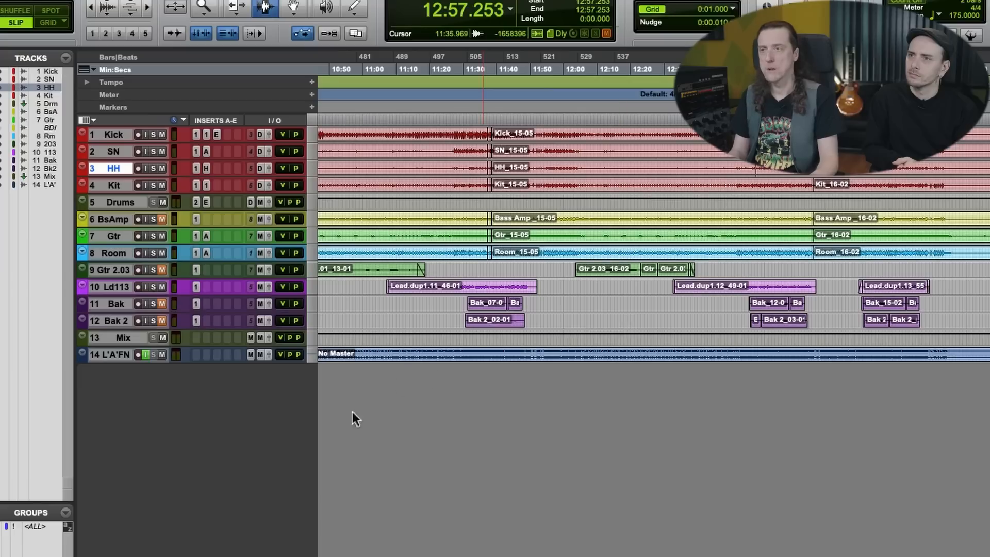
left_click(432, 285)
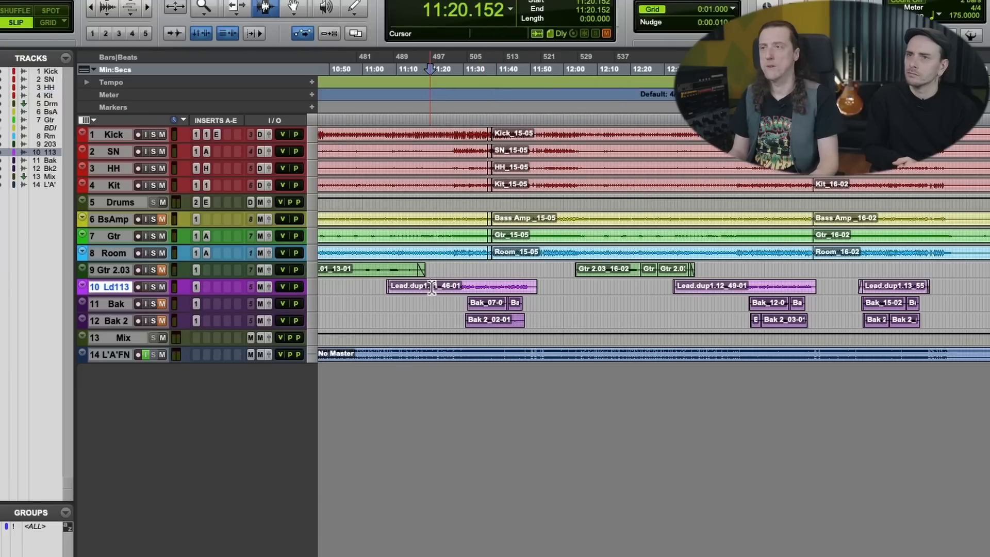
left_click(450, 283)
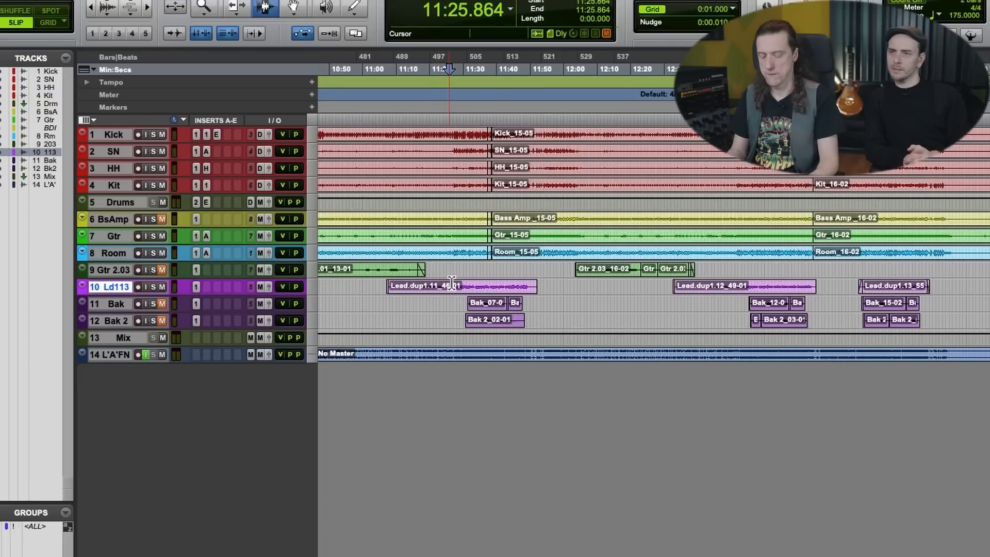
key("ctrl+equal")
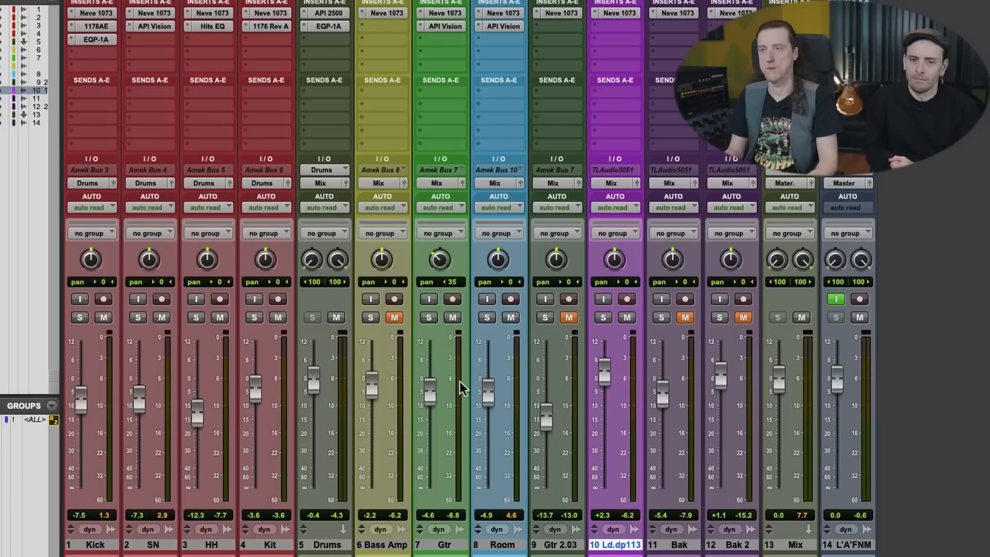
key("space")
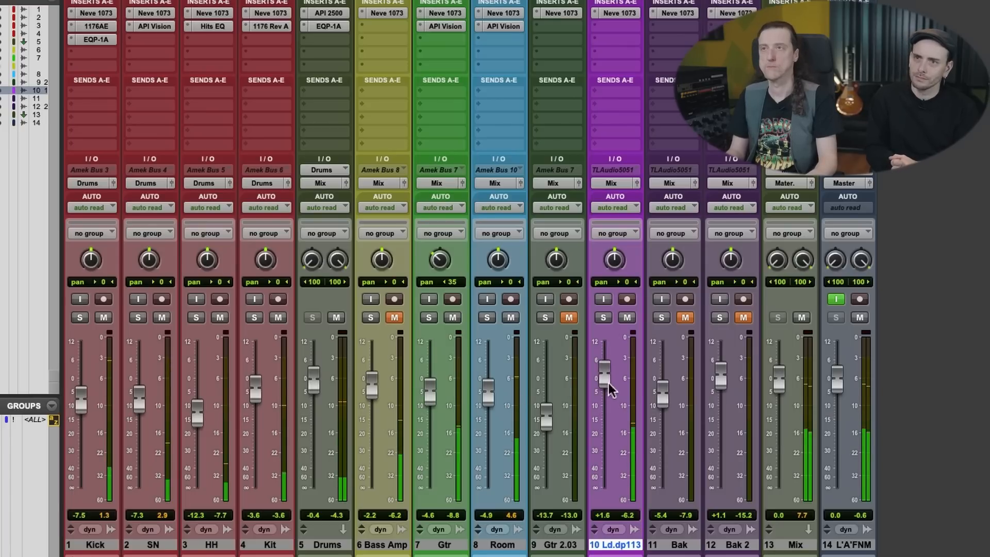
mouse_move(601, 376)
left_mouse_down()
mouse_move(608, 400)
mouse_move(610, 388)
left_mouse_up()
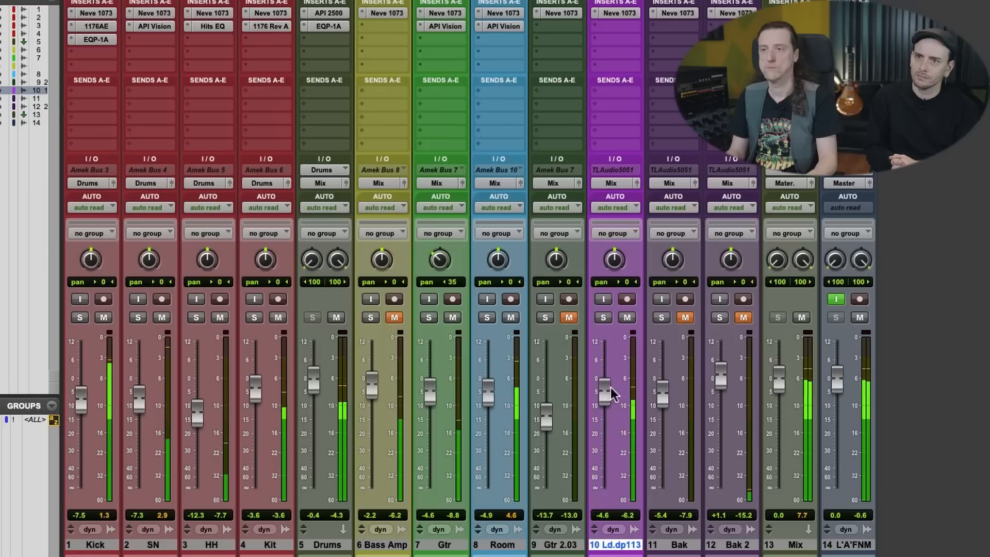
Step: Insert the UADx API Vision Channel Strip below the Neve 1073 on the Ld.dp113 vocal track
left_click(623, 28)
mouse_move(632, 27)
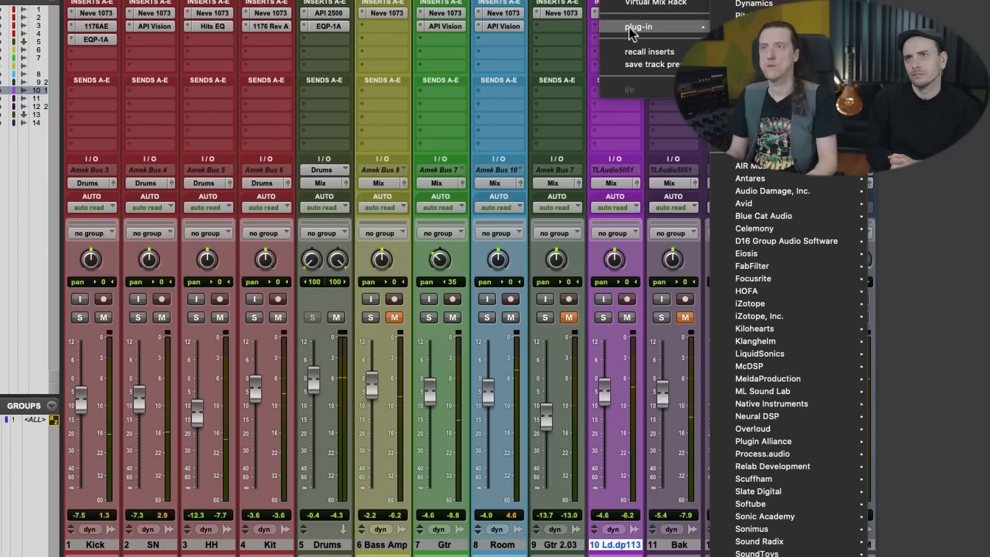
scroll(751, 367, "down", 5)
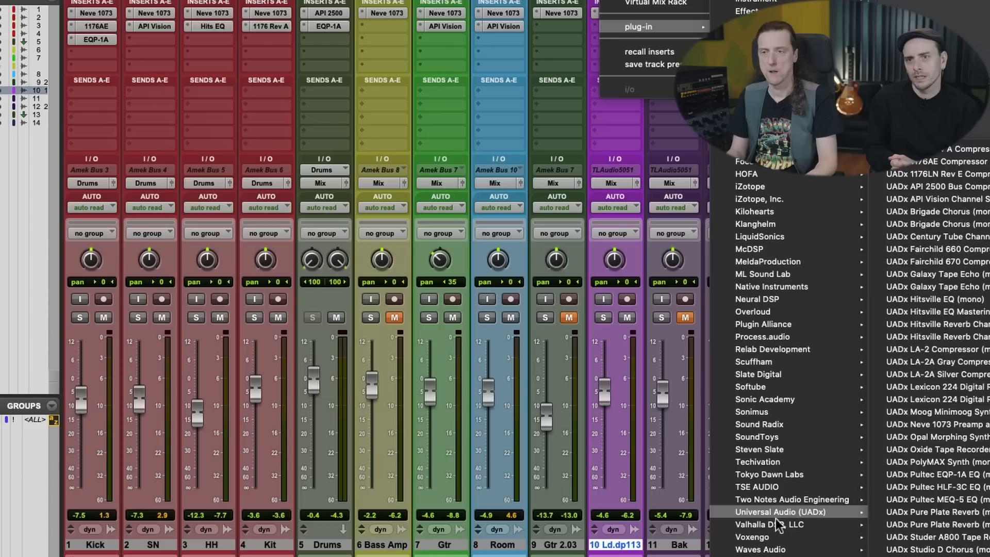
mouse_move(774, 513)
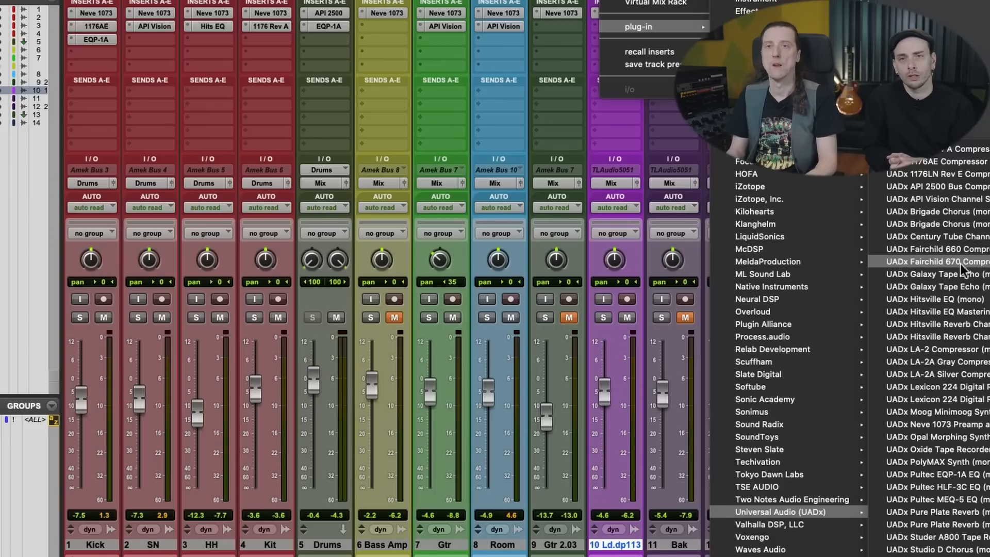
left_click(983, 200)
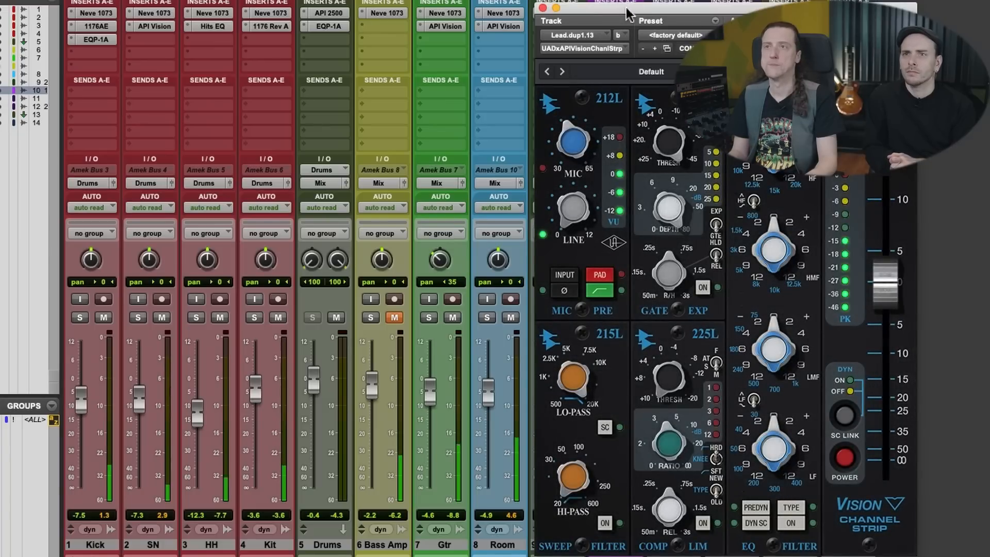
left_click_drag(627, 14, 580, 14)
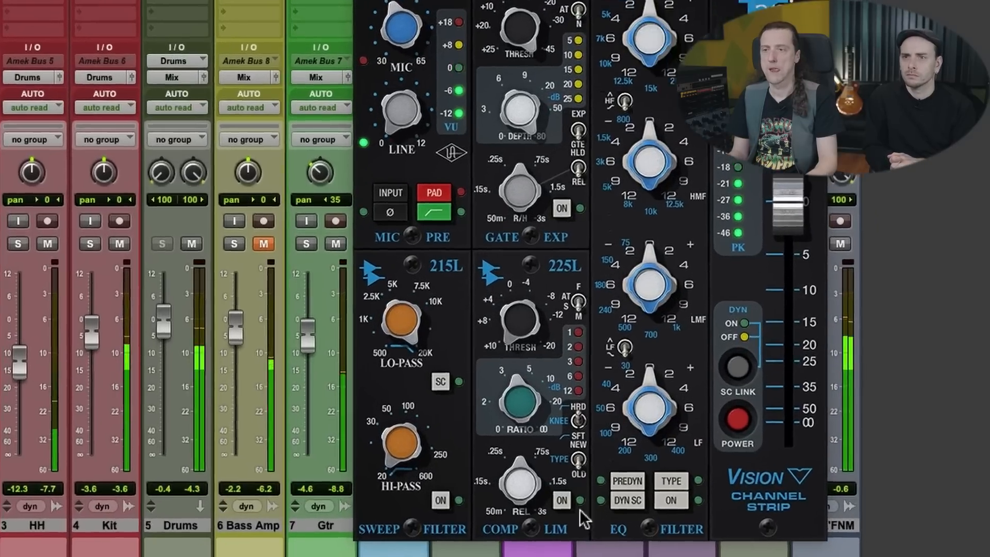
Step: Enable the 225L compressor on the lead vocal's API Vision and set its threshold to about -4
left_click(580, 510)
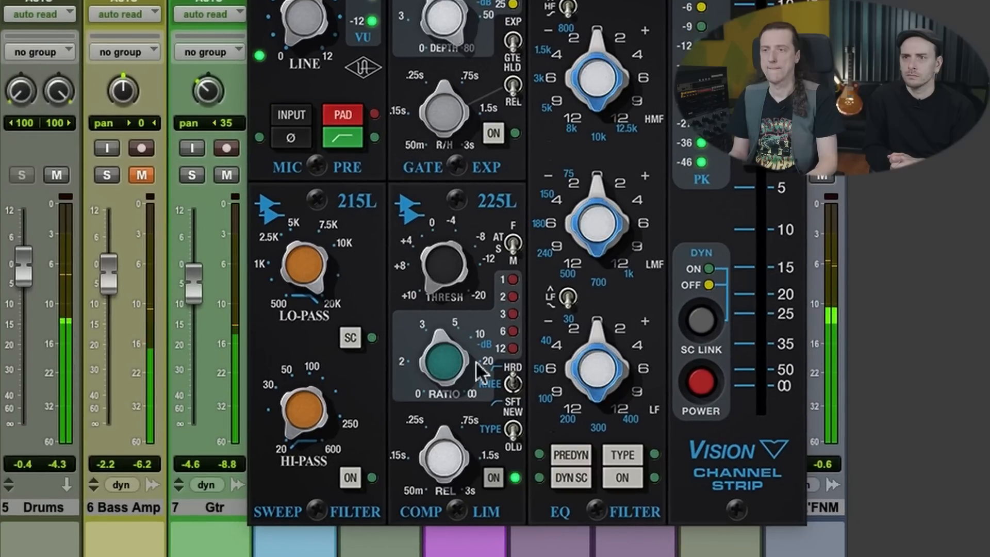
left_click_drag(444, 273, 434, 232)
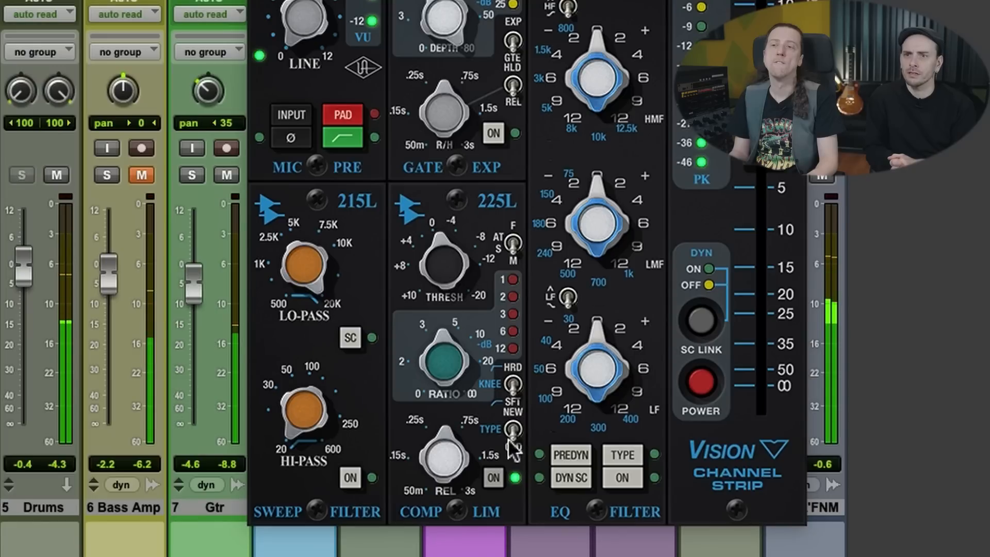
left_click_drag(421, 305, 435, 235)
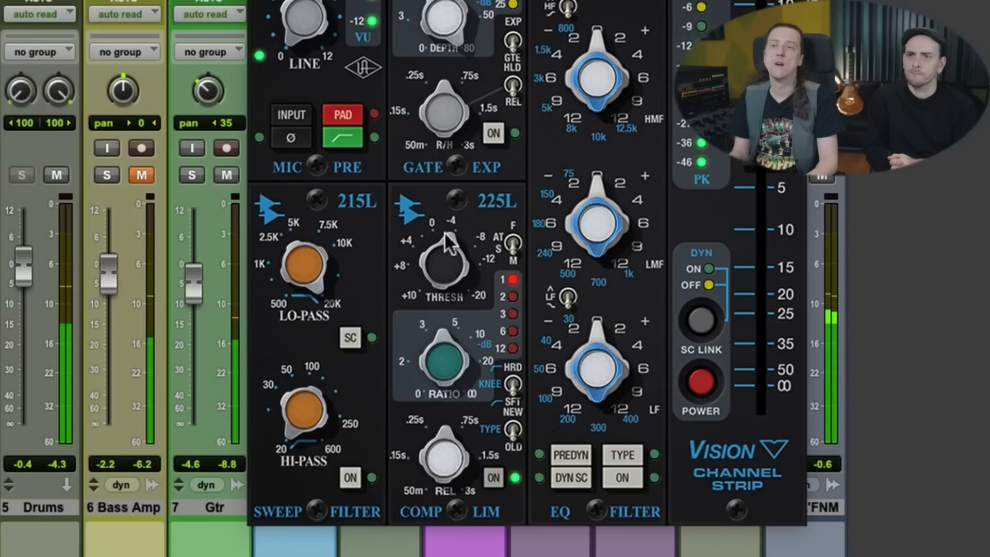
Step: Enable the EQ on the lead vocal's API Vision and cut its low-mid band by 9 dB
left_click_drag(593, 209, 580, 232)
left_click(624, 478)
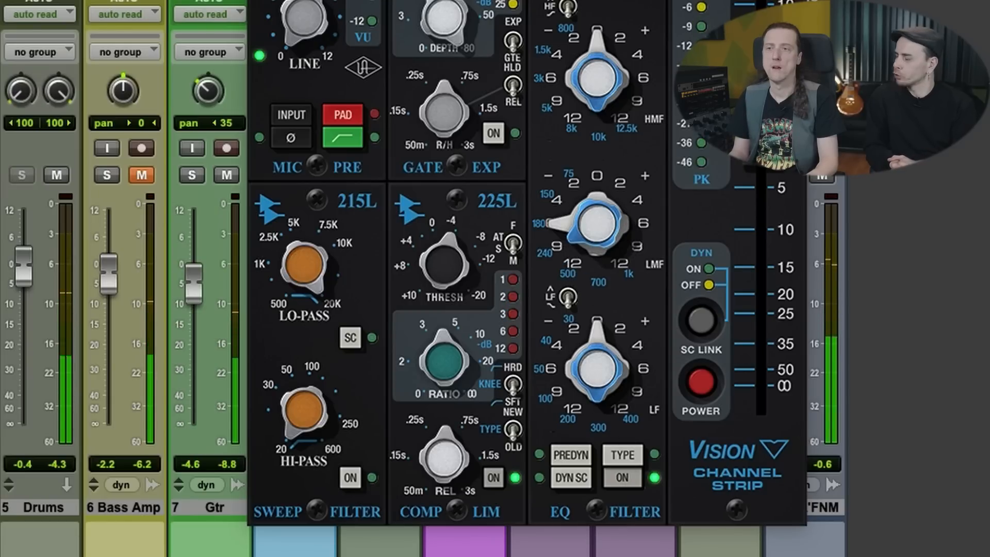
left_click_drag(570, 256, 559, 245)
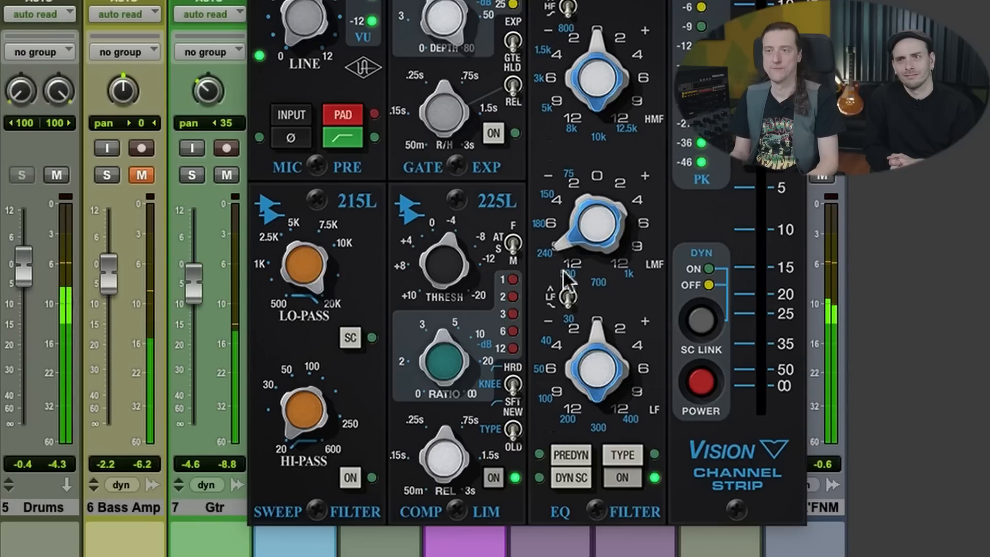
Step: Ease the low-mid cut on the lead vocal's API Vision EQ to about 2 dB and cut the low band by 4 dB at 50 Hz
left_click_drag(564, 270, 575, 211)
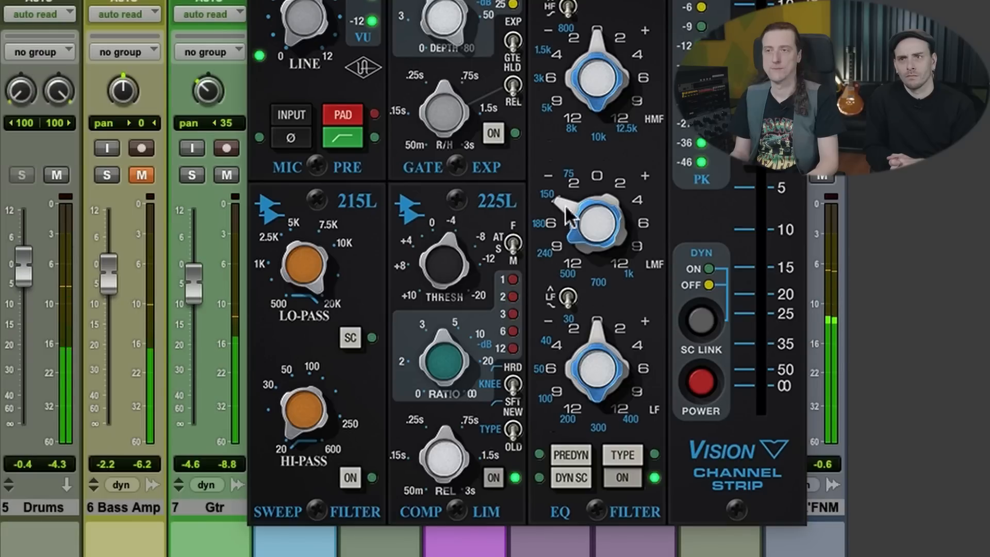
left_click_drag(566, 208, 556, 242)
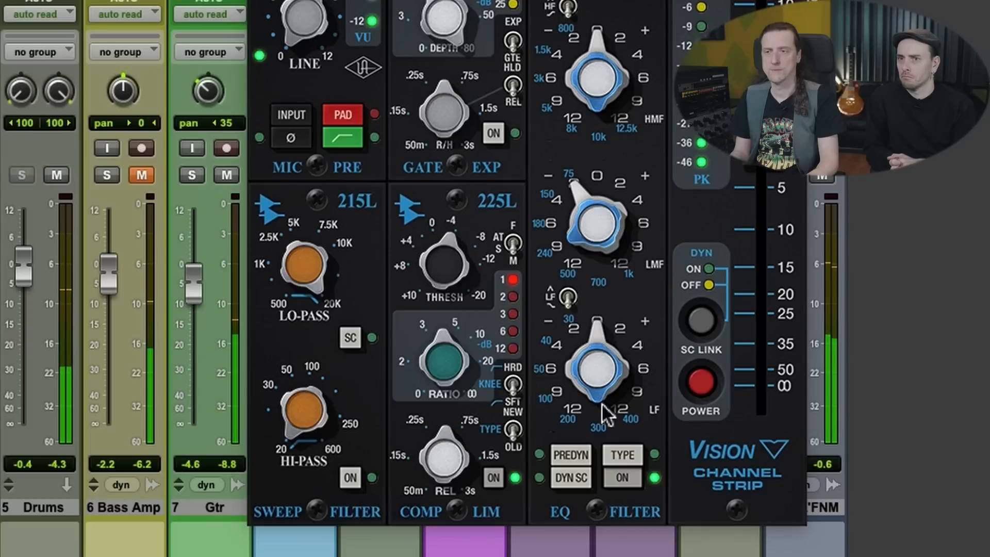
left_click_drag(593, 326, 564, 464)
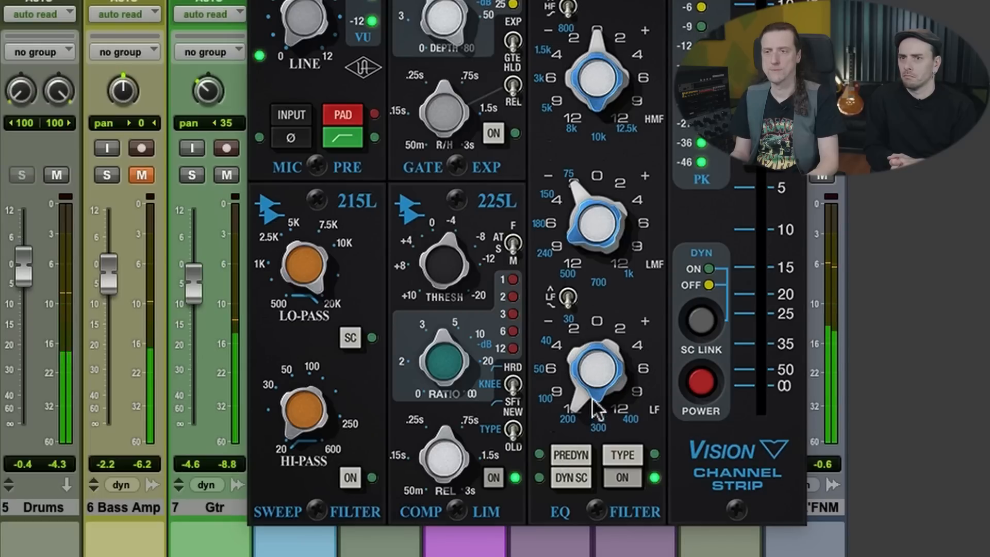
left_click_drag(593, 396, 551, 340)
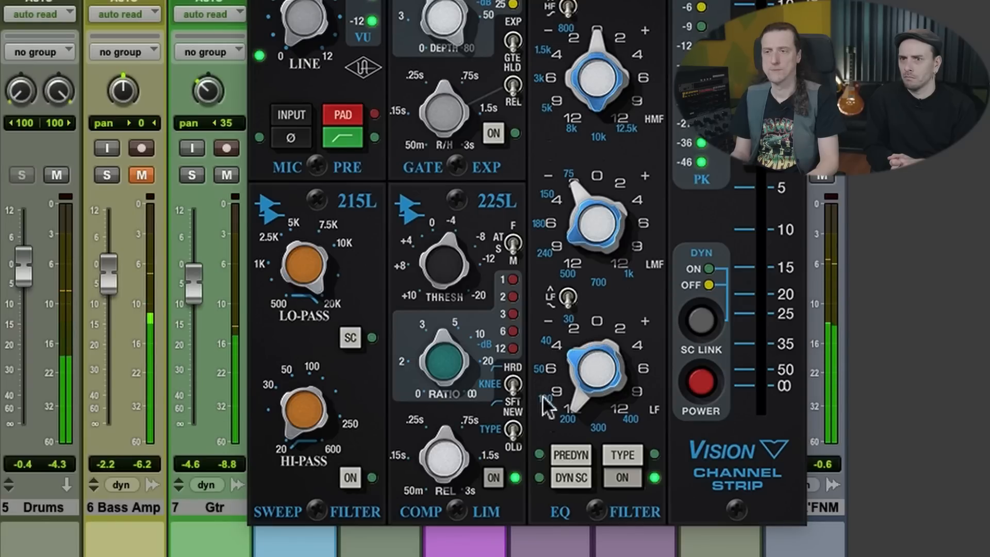
left_click_drag(552, 397, 542, 402)
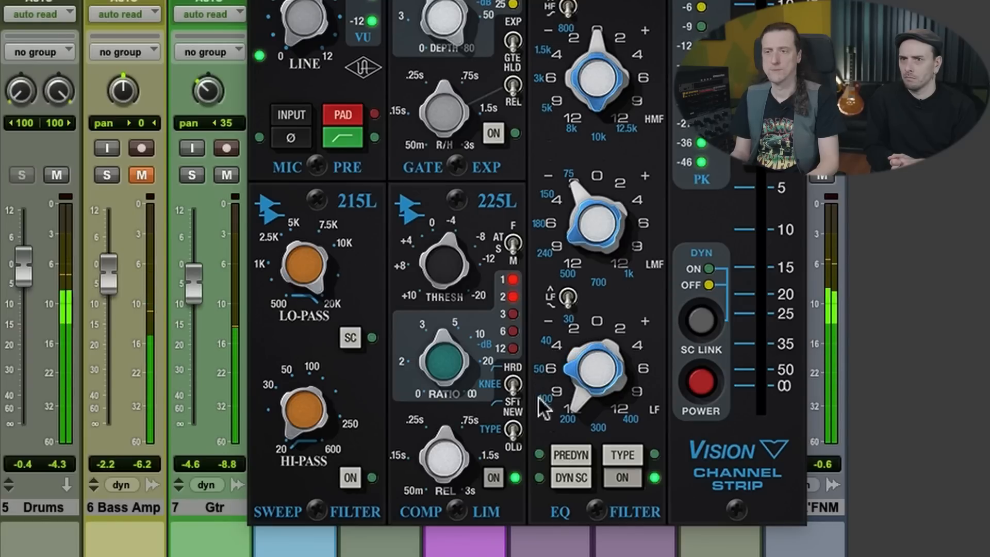
left_click(616, 483)
left_click(620, 485)
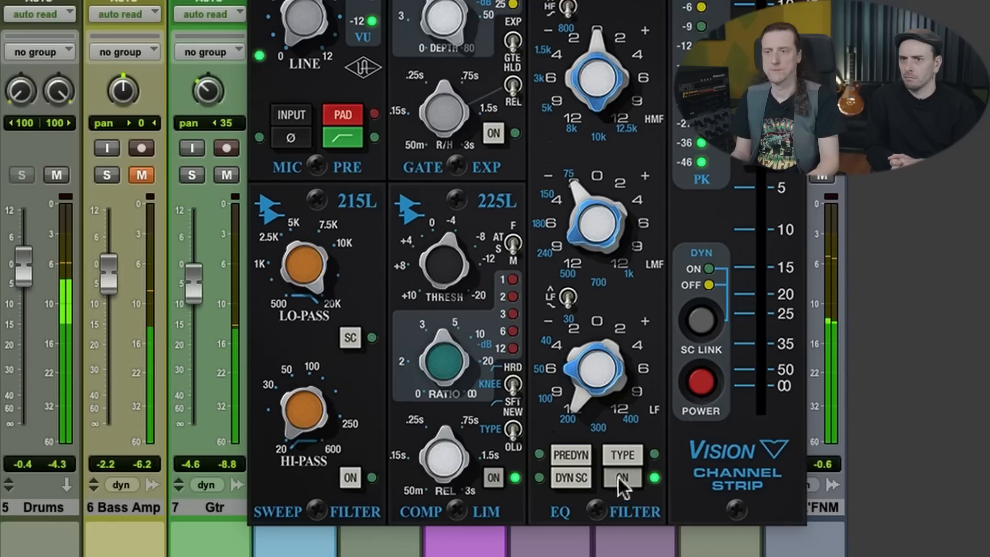
left_click_drag(572, 394, 559, 343)
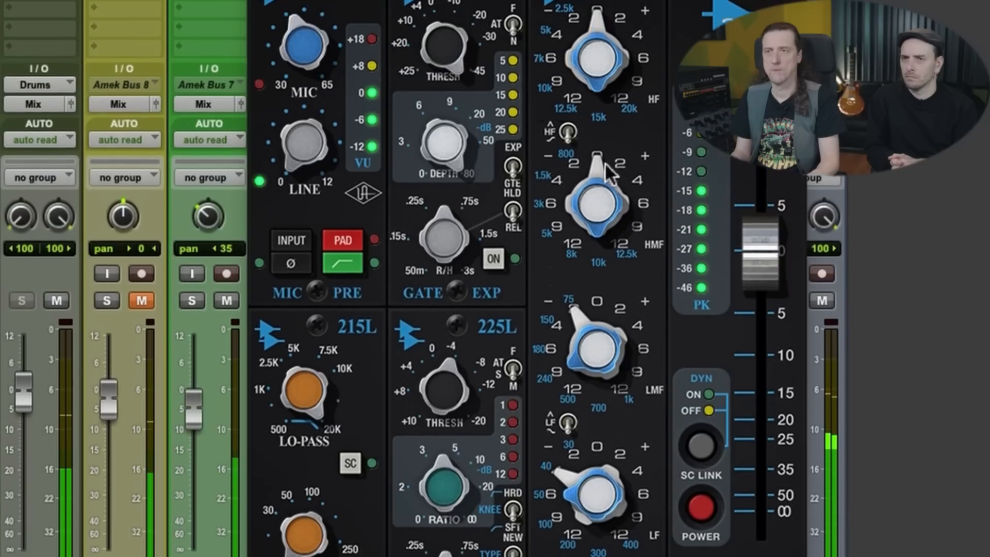
Step: Boost the high-mid band by about 2 dB on the lead vocal's API Vision EQ and adjust its frequency
left_click_drag(599, 118, 620, 71)
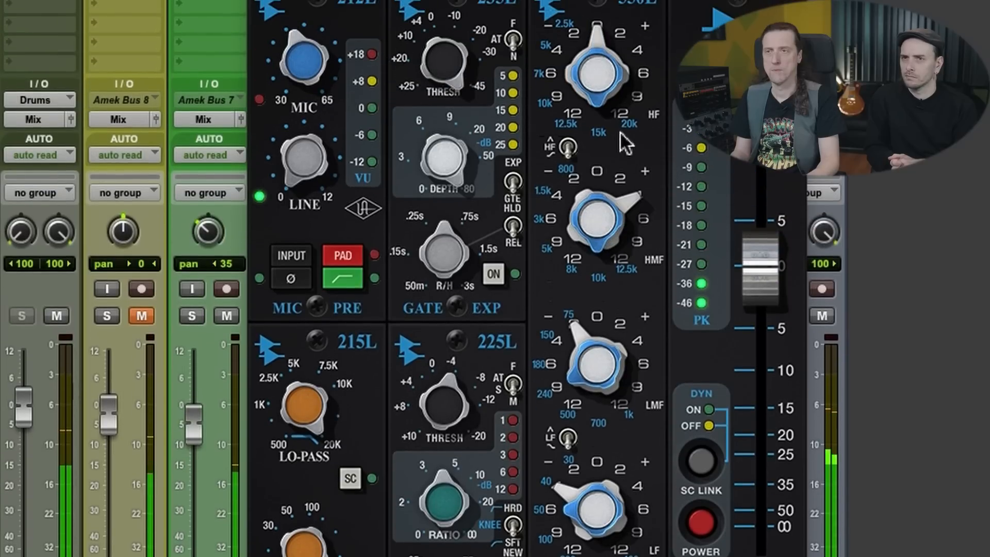
left_click_drag(626, 204, 607, 233)
left_click(571, 268)
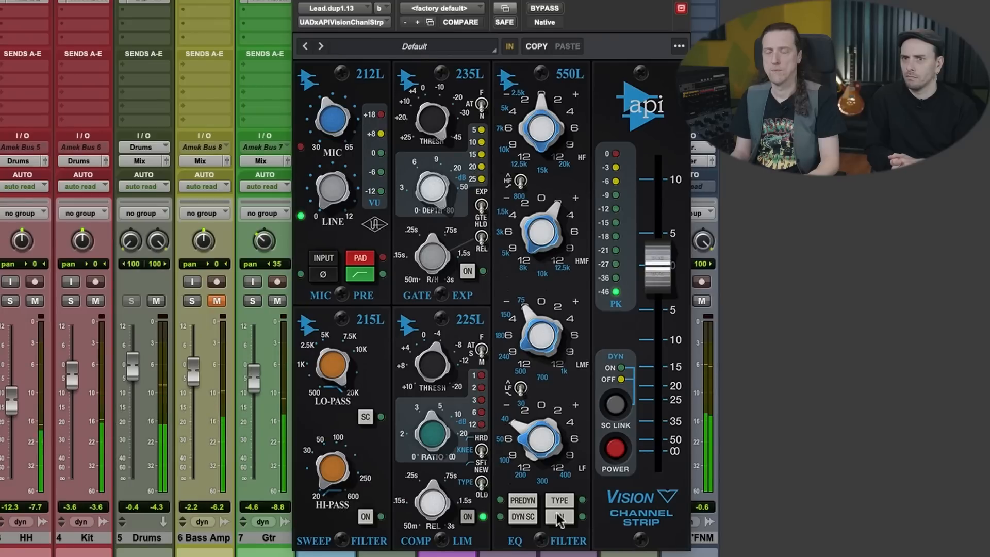
Step: Compare the lead vocal with the API Vision EQ off and on, and lower the channel strip's output fader slightly below 0
left_click(558, 515)
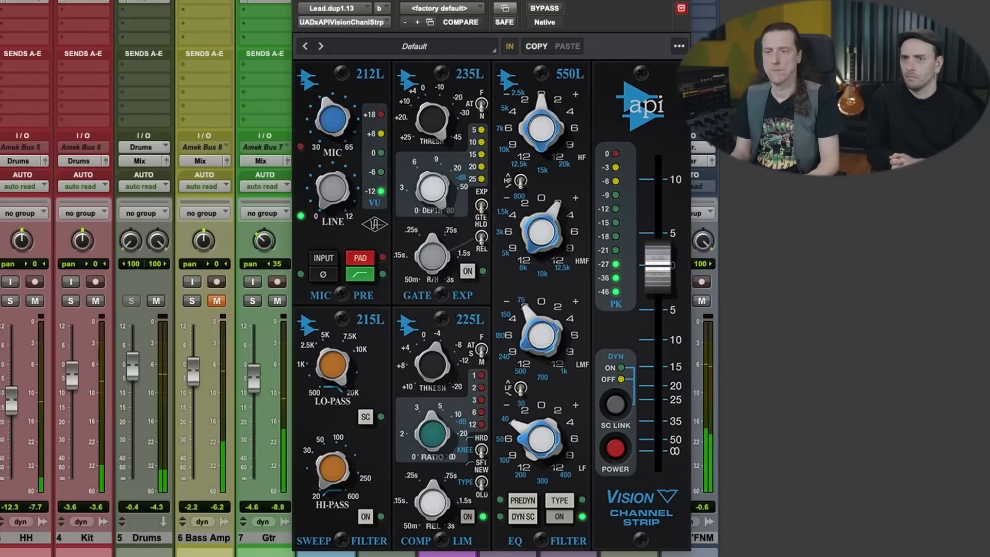
left_click(557, 514)
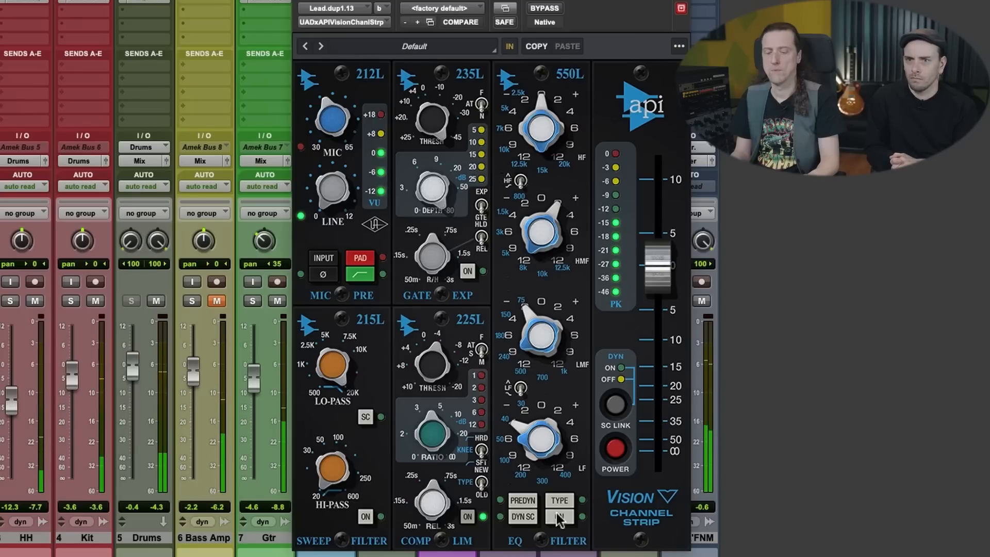
left_click(558, 516)
mouse_move(565, 231)
left_mouse_down()
mouse_move(546, 209)
mouse_move(553, 219)
left_mouse_up()
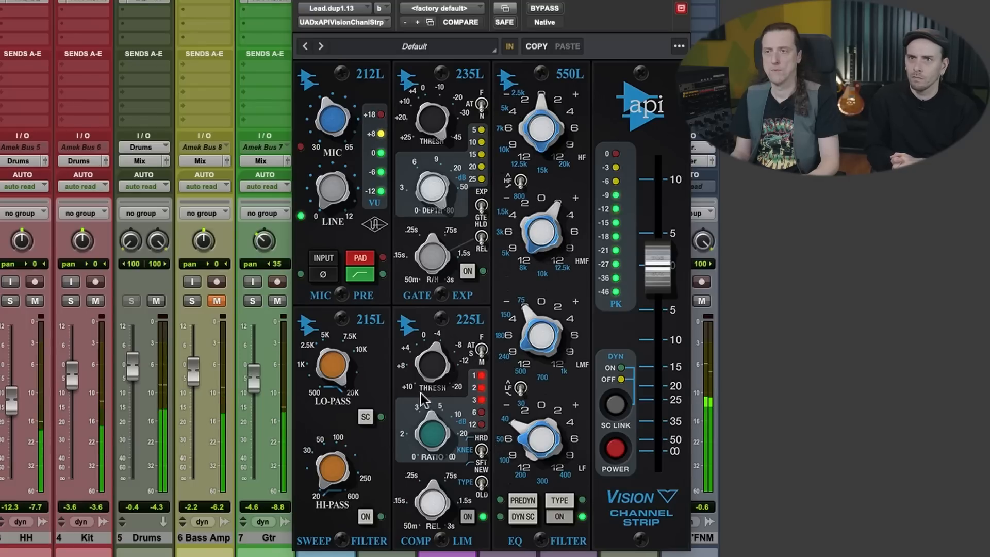
left_click_drag(662, 286, 660, 300)
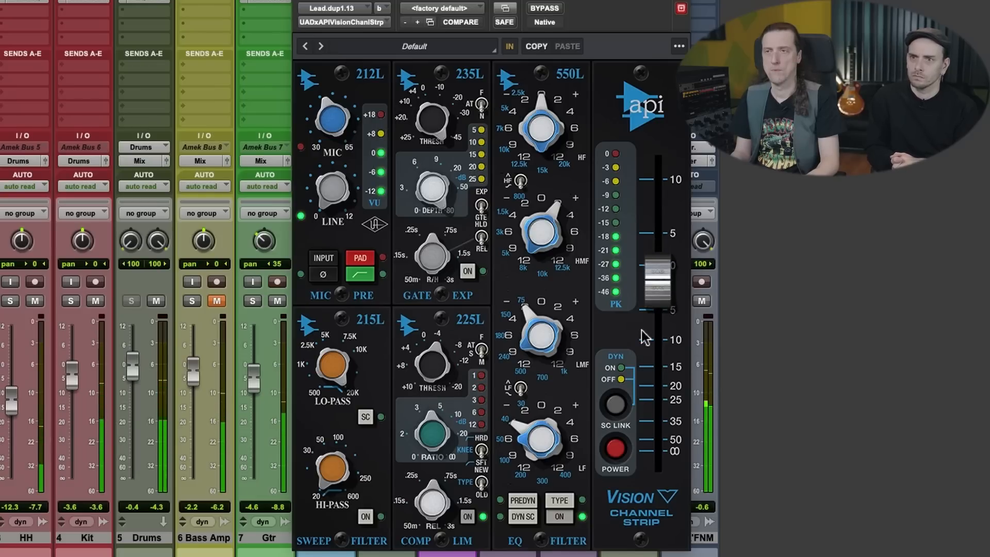
key("space")
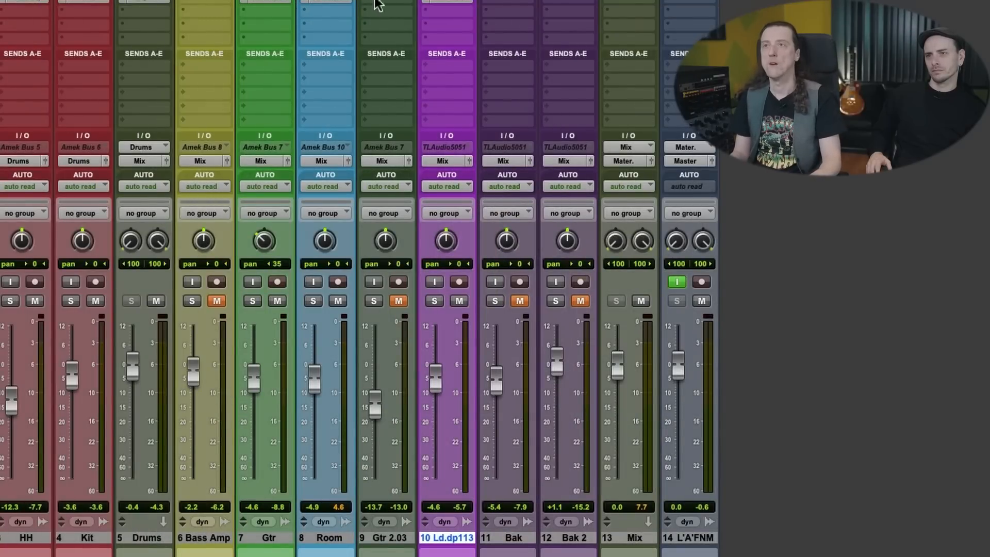
Step: Insert the mono UADx Galaxy Tape Echo below the API Vision Channel Strip on the Ld.dp113 vocal track
left_click(451, 14)
mouse_move(504, 12)
scroll(640, 413, "down", 5)
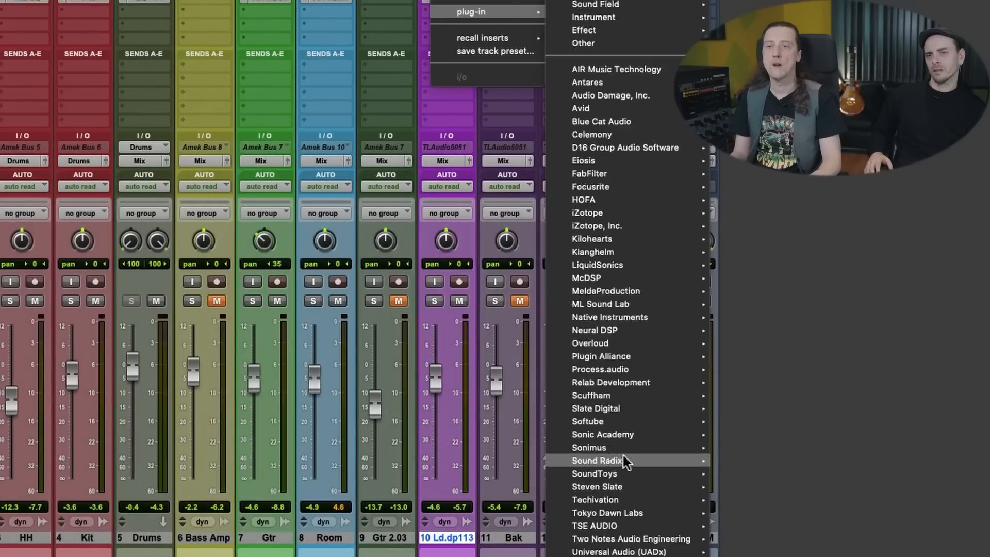
mouse_move(627, 454)
mouse_move(637, 506)
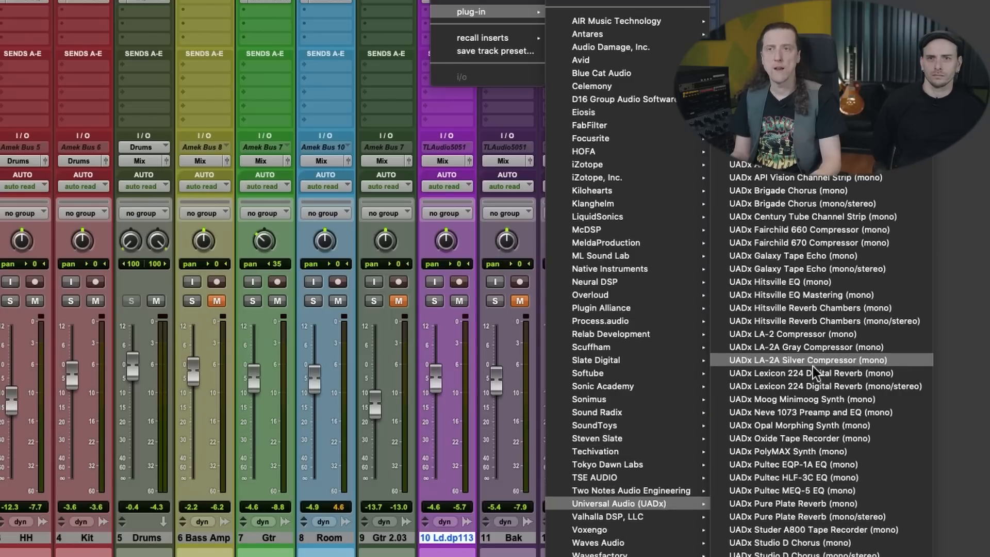
left_click(816, 256)
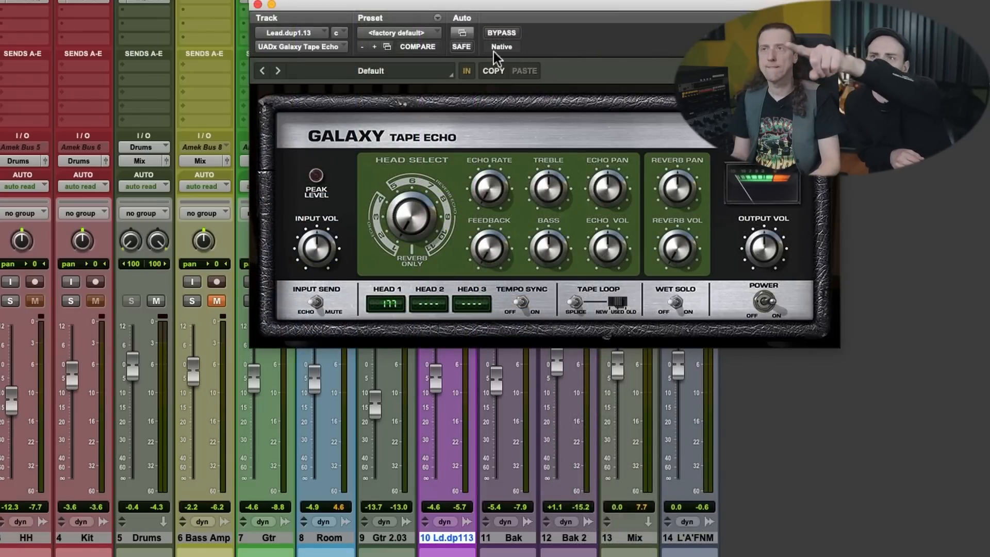
Step: Filter the Galaxy Tape Echo presets by the Slap type tag and look through the matching presets
left_click(425, 70)
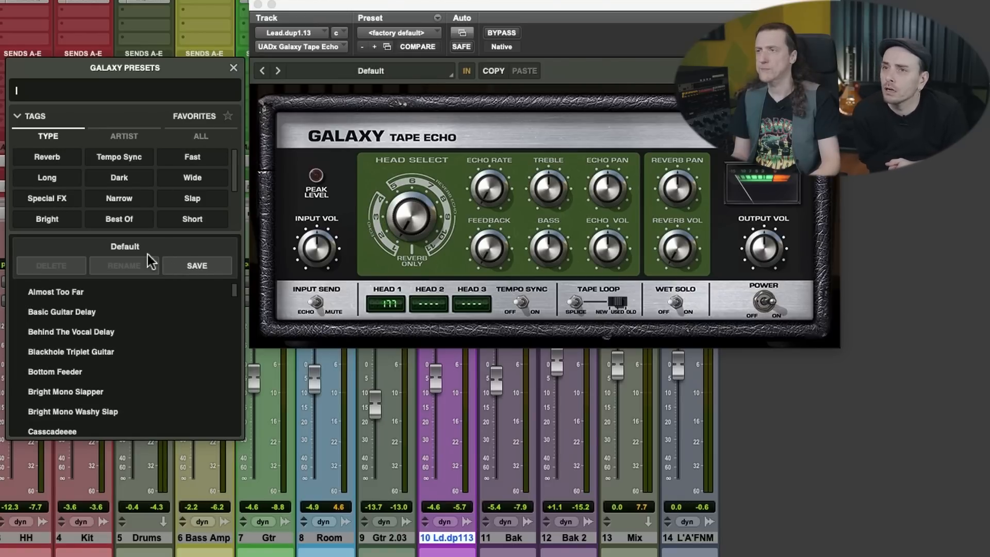
left_click(192, 199)
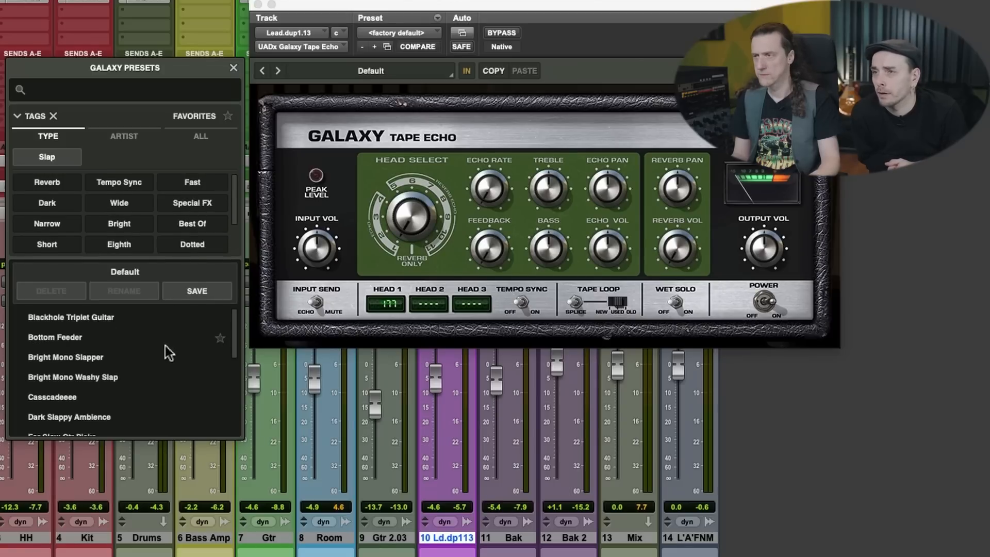
scroll(167, 345, "down", 3)
scroll(169, 344, "down", 2)
scroll(169, 345, "up", 5)
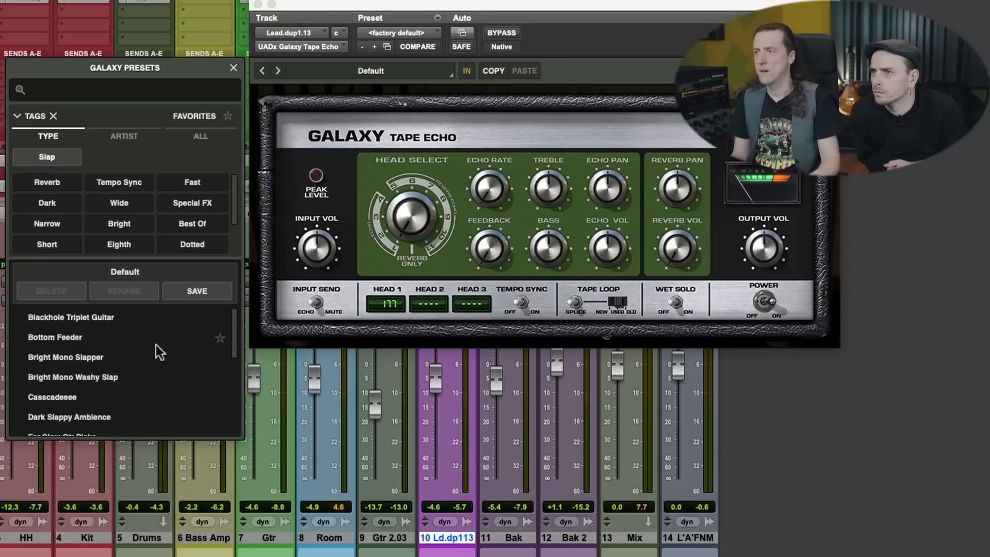
Step: Audition slap presets on the lead vocal, from Bright Mono Slapper and Casscadeeee through Slap a da Face and Tight Vocal Delay to Warm Slap
left_click(91, 363)
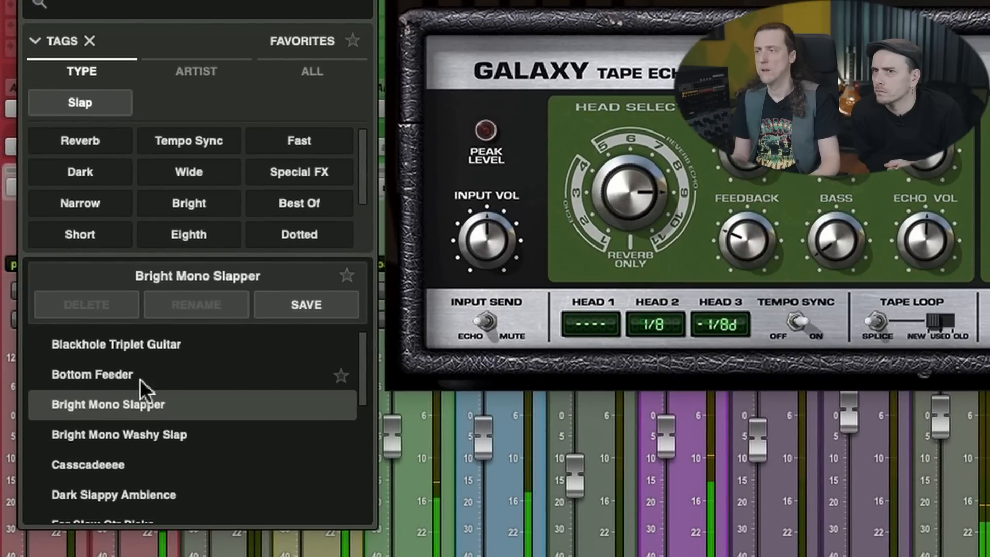
left_click(139, 350)
left_click(114, 464)
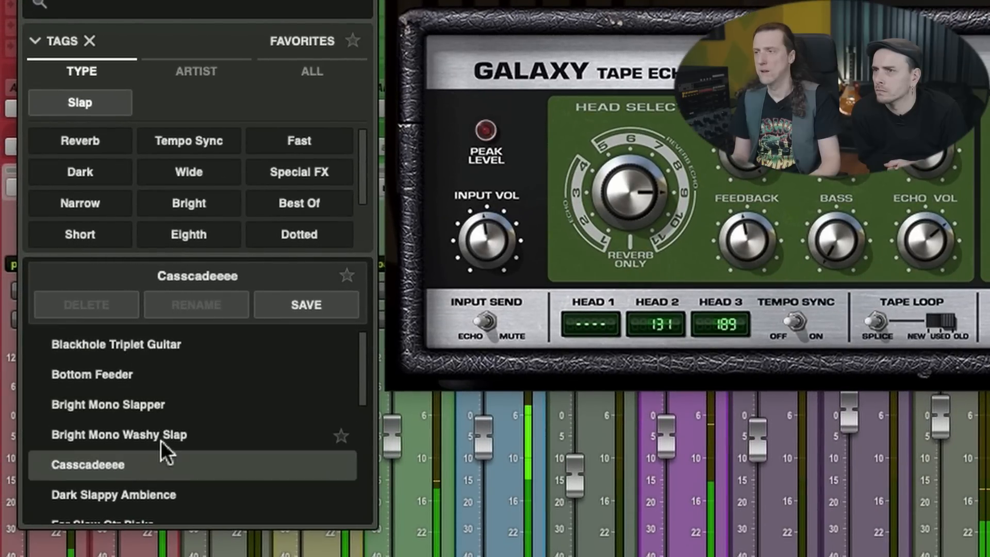
scroll(160, 441, "down", 3)
key("Down")
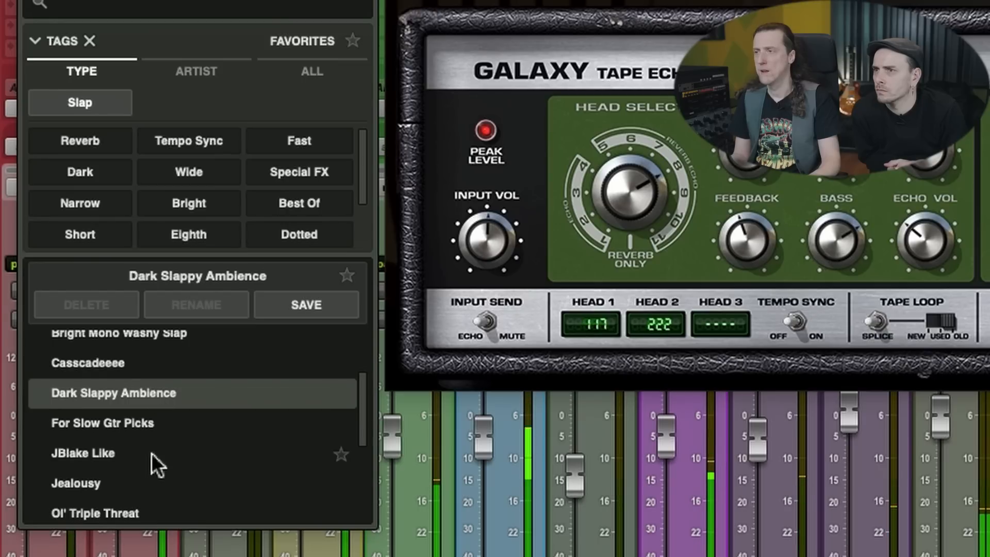
scroll(152, 454, "down", 4)
left_click(133, 425)
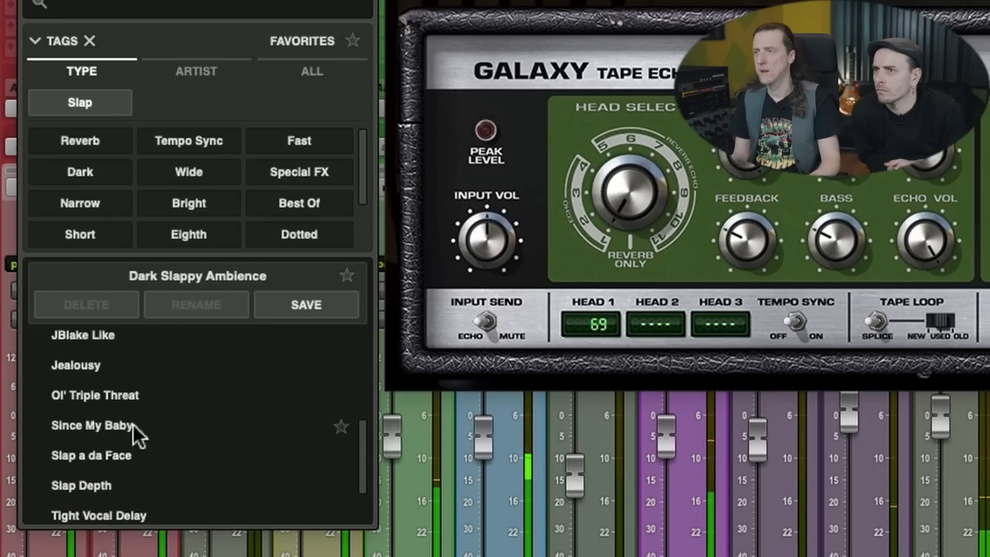
left_click(146, 457)
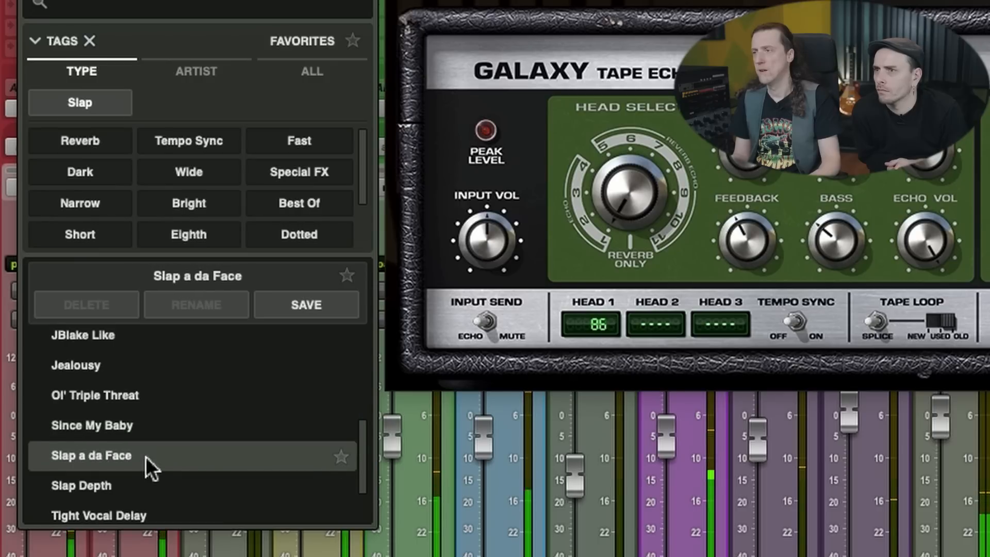
scroll(146, 457, "down", 2)
left_click(144, 466)
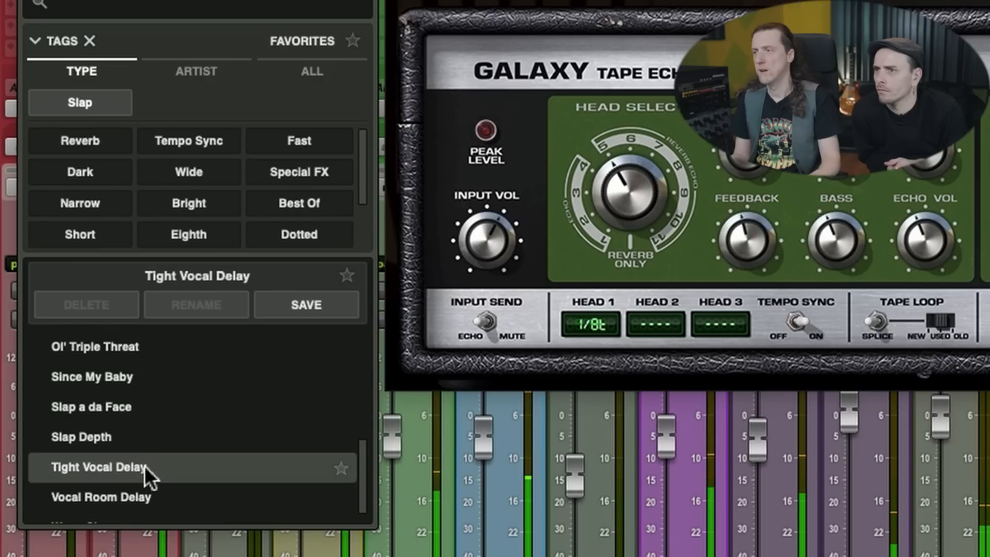
scroll(145, 463, "down", 1)
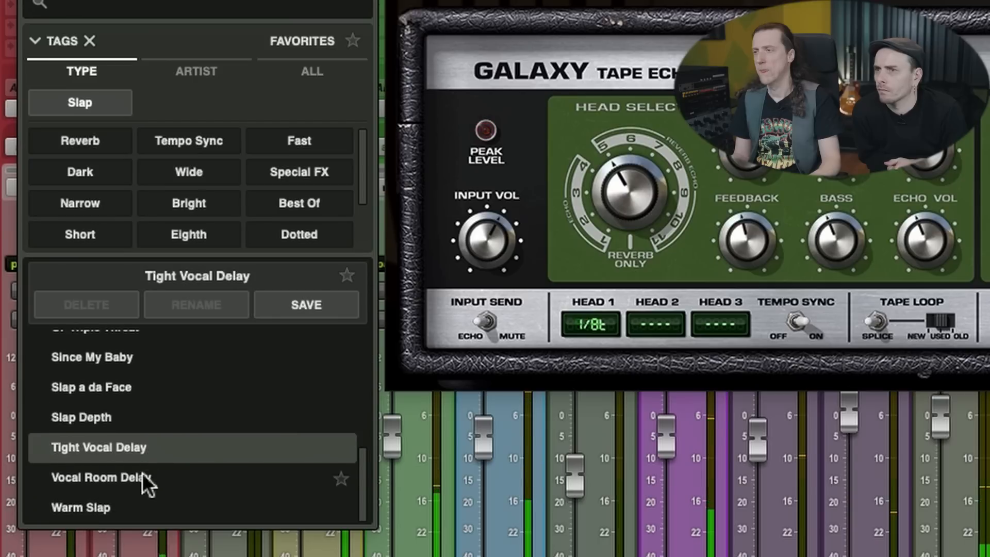
left_click(127, 503)
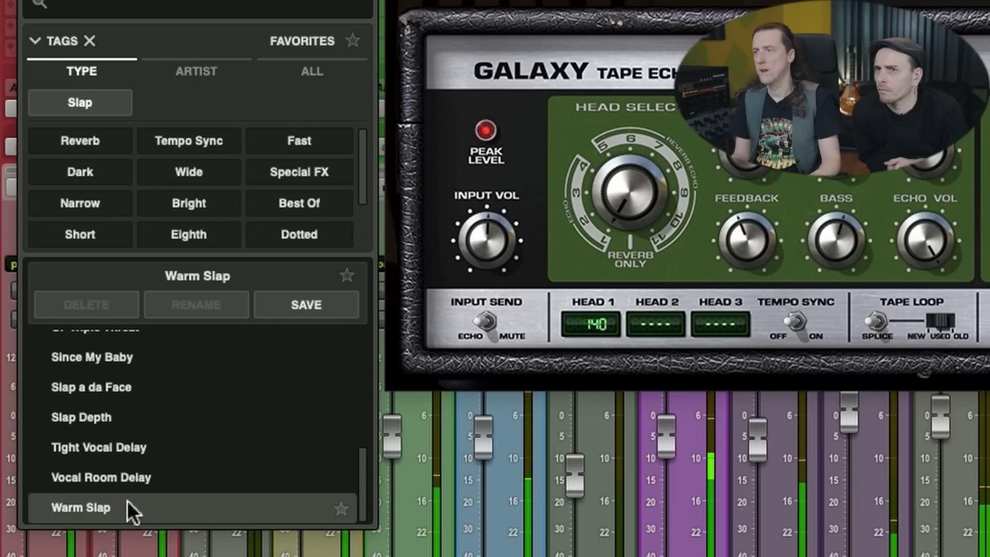
Step: Compare Since My Baby with Slap a da Face on the lead vocal and load the Since My Baby preset
scroll(137, 491, "up", 2)
left_click(127, 405)
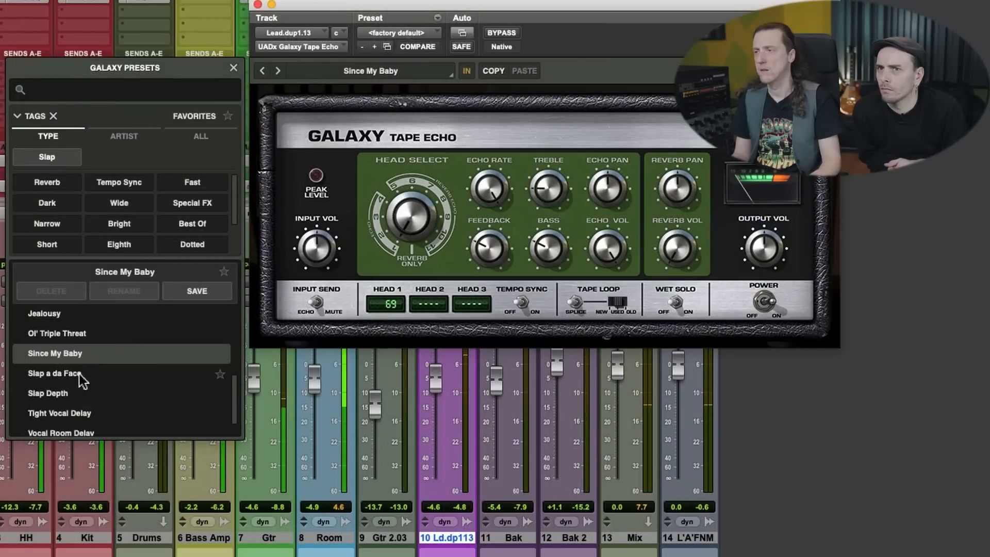
left_click(79, 374)
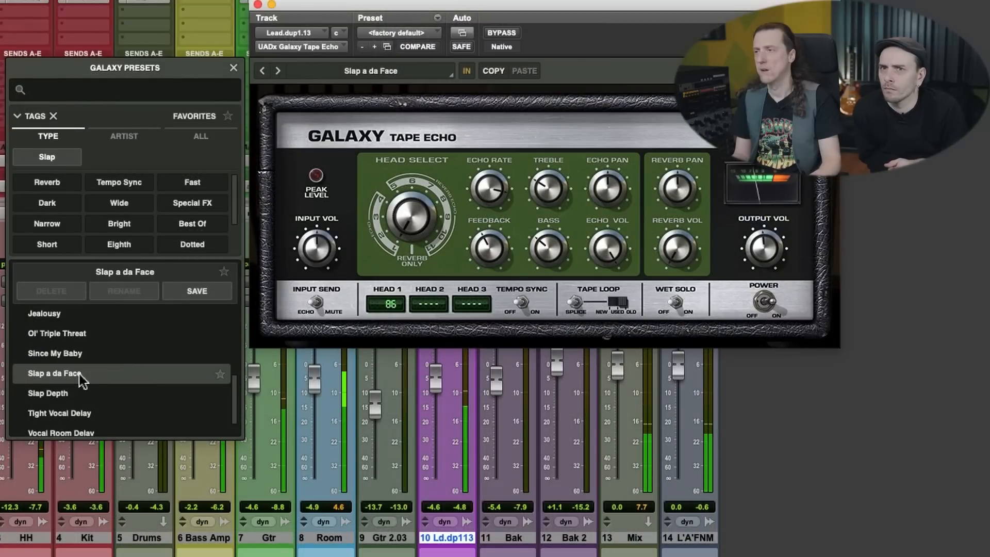
left_click(82, 353)
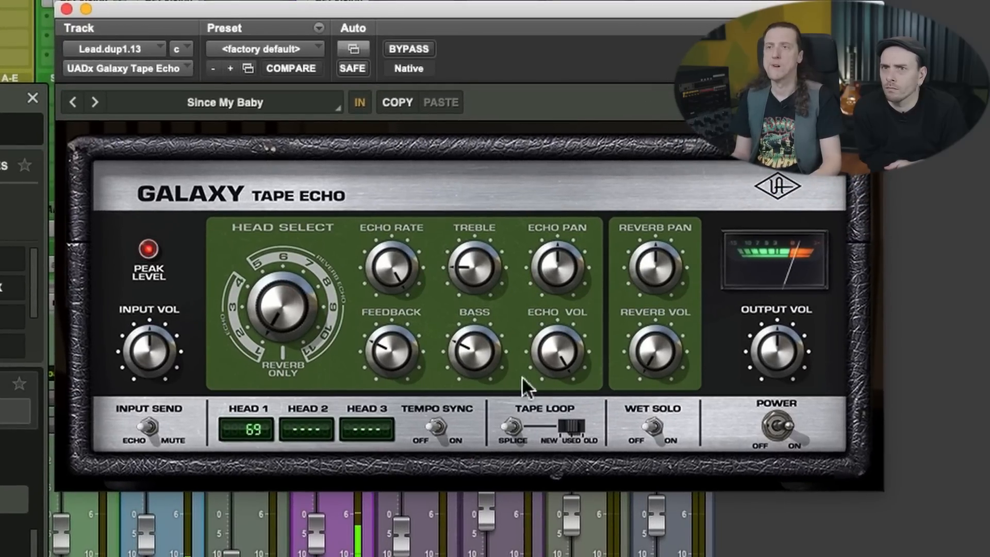
Step: Turn the Galaxy Tape Echo's feedback fully down and adjust the echo rate until head 1 reads 75
left_click_drag(390, 352, 387, 390)
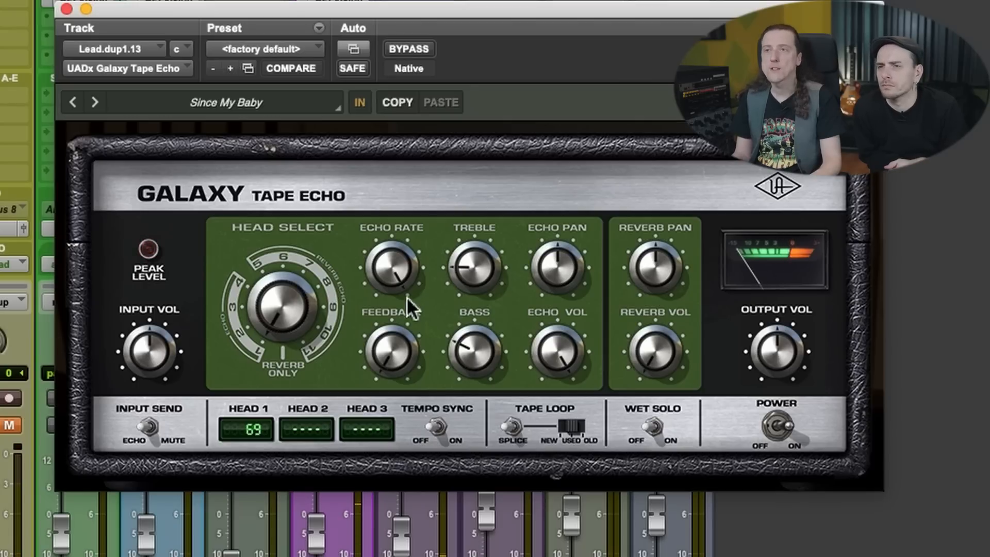
left_click_drag(397, 267, 366, 356)
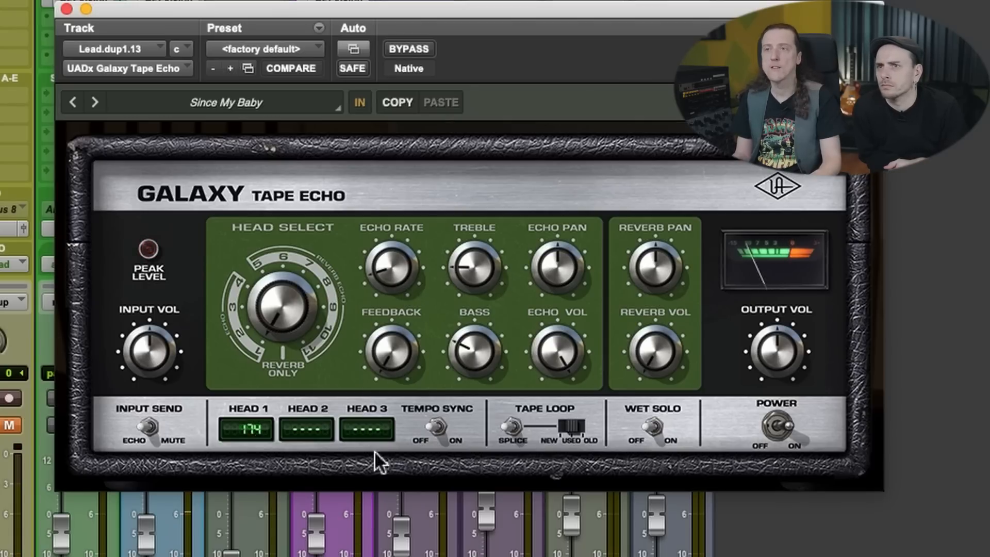
left_click_drag(385, 508, 401, 289)
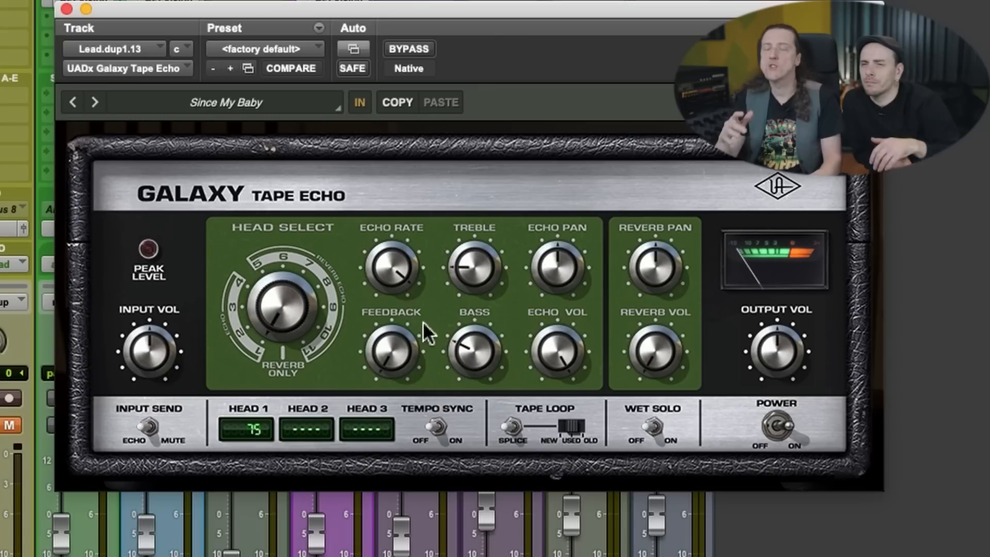
Step: Switch the Galaxy Tape Echo's head selector to position 2 and rebalance the echo volume by ear to about halfway, keeping feedback fully down
left_click_drag(555, 351, 518, 551)
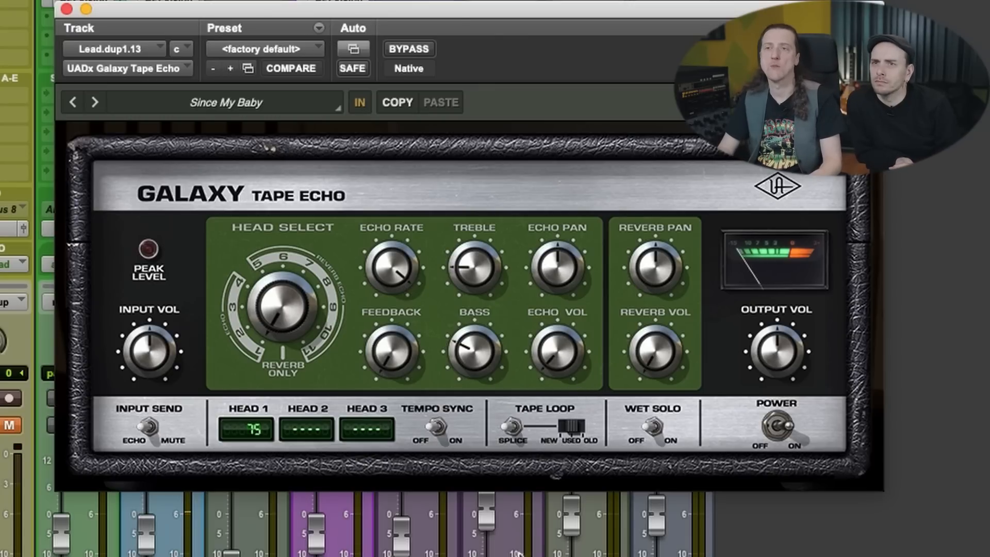
left_click_drag(525, 513, 533, 447)
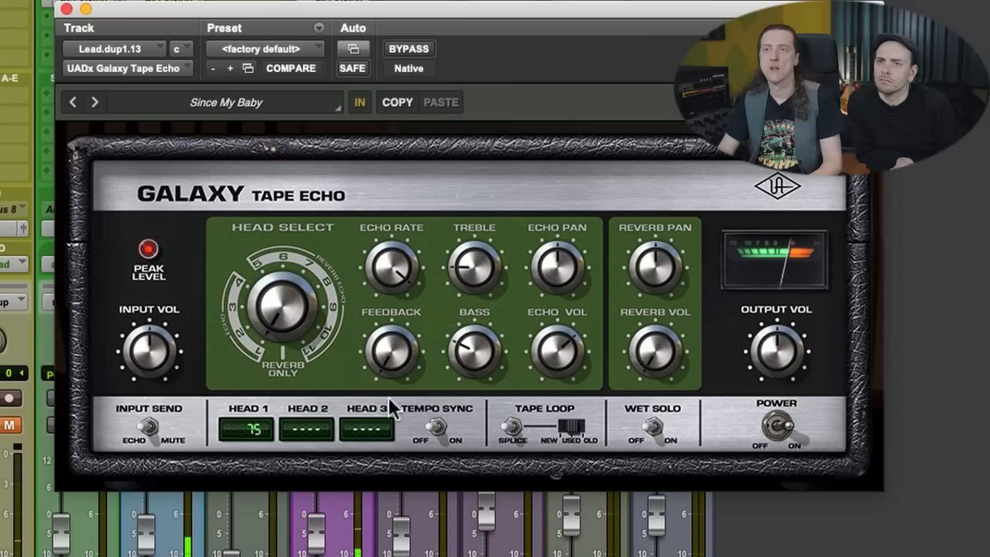
left_click_drag(388, 326, 391, 306)
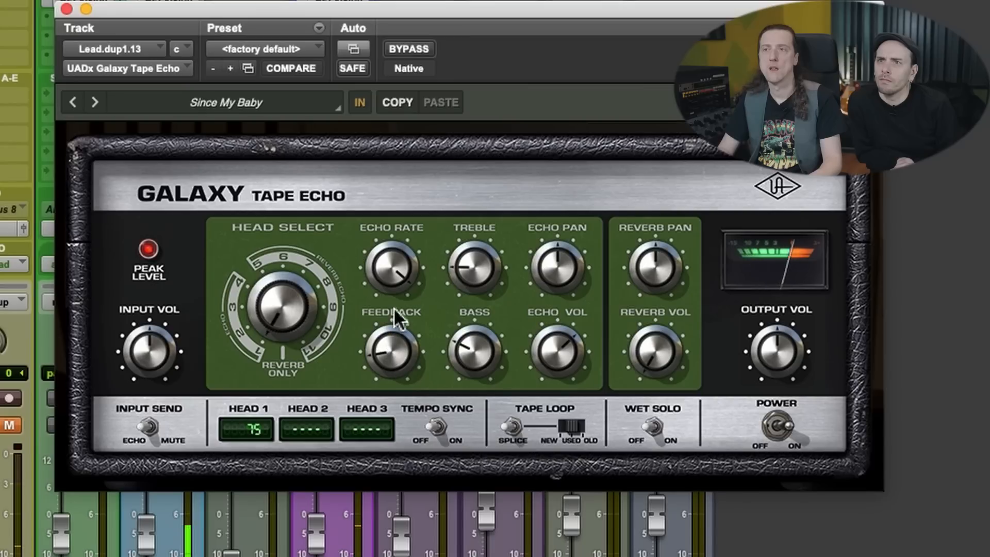
left_click_drag(277, 296, 276, 284)
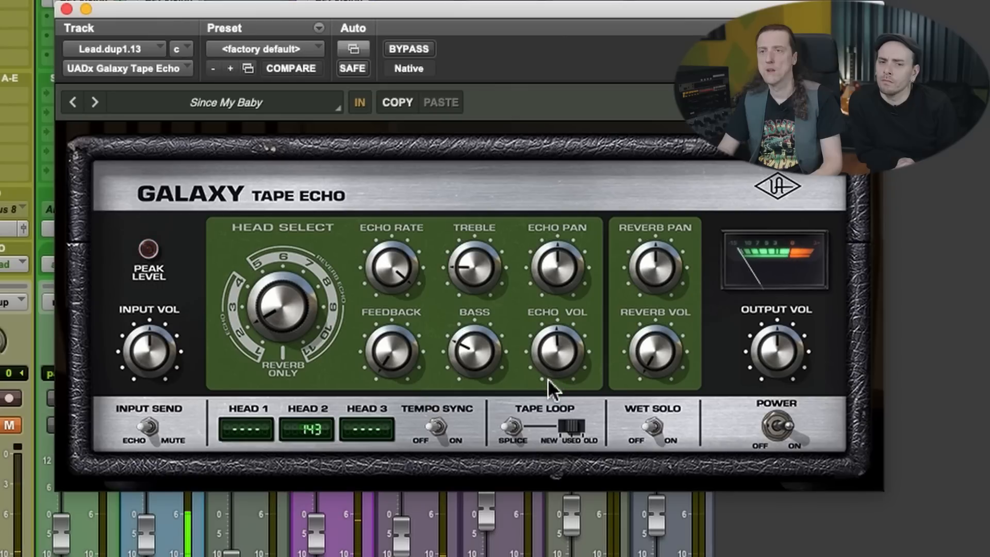
left_click_drag(547, 378, 550, 370)
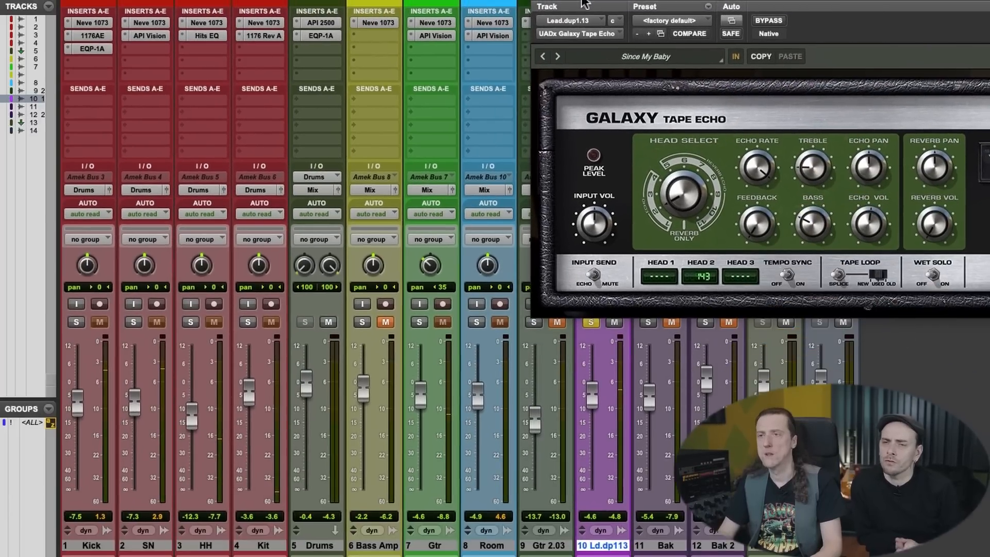
Step: Unsolo the lead vocal, set its fader to -4.3 dB and the guitar's to -3.6 dB, and fine-tune the echo volume in the full mix
left_click_drag(583, 1, 582, 4)
left_click(593, 324)
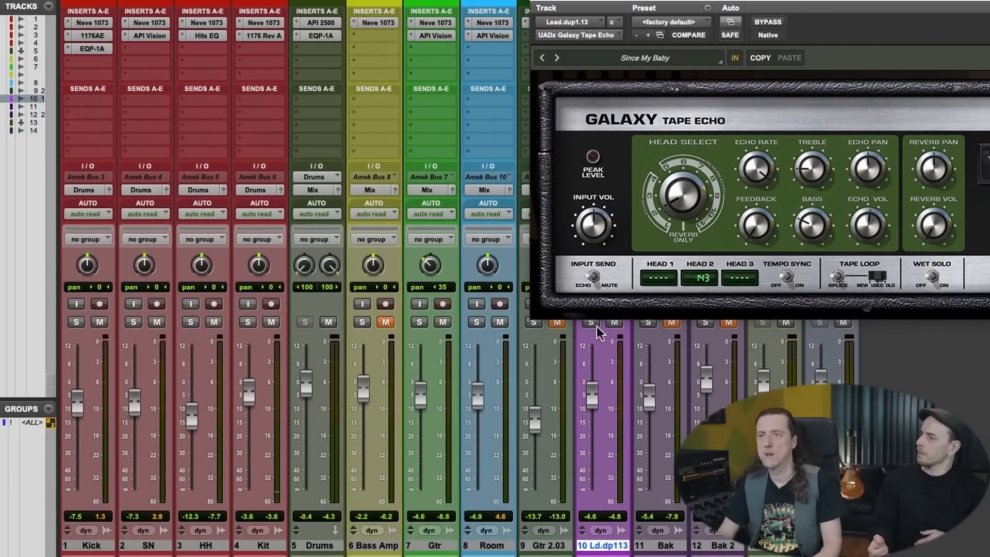
key("space")
left_click_drag(730, 10, 643, 23)
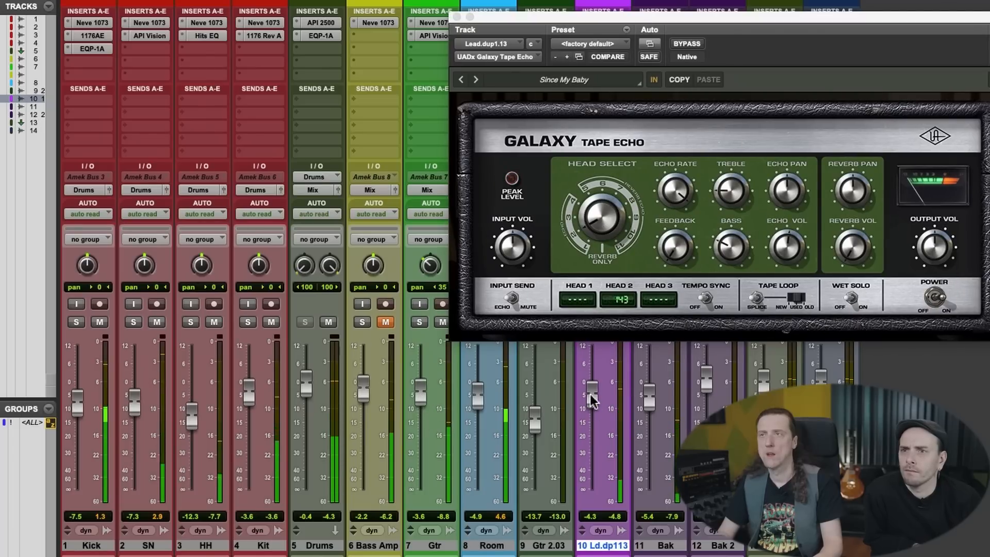
left_click(795, 244)
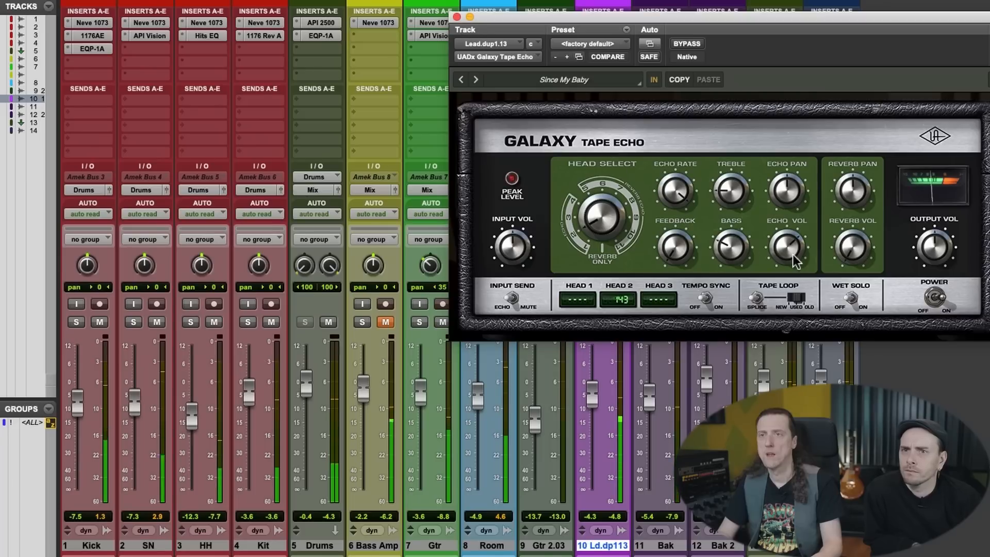
left_click(457, 17)
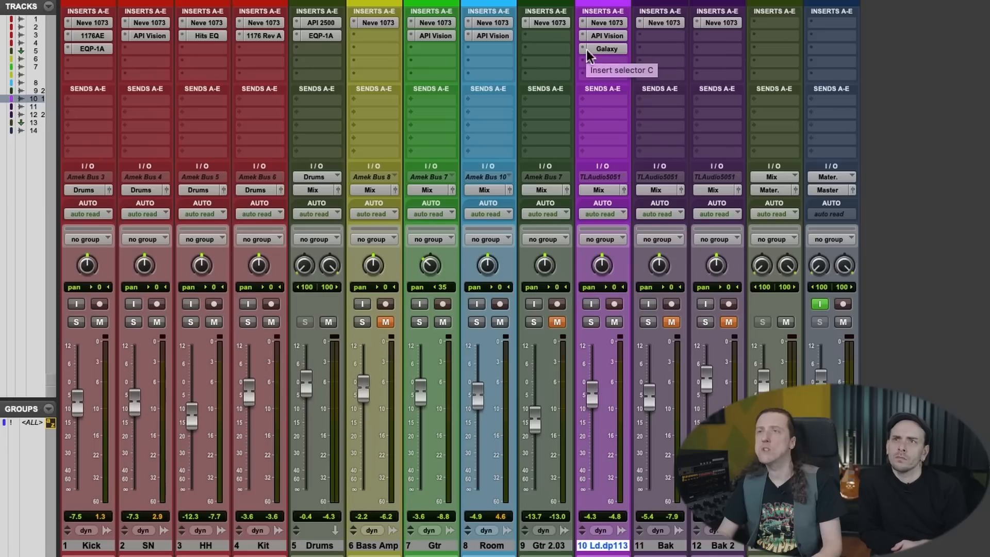
Step: Reopen the lead vocal's Galaxy Tape Echo and raise its treble slightly while the full mix plays
left_click(607, 49)
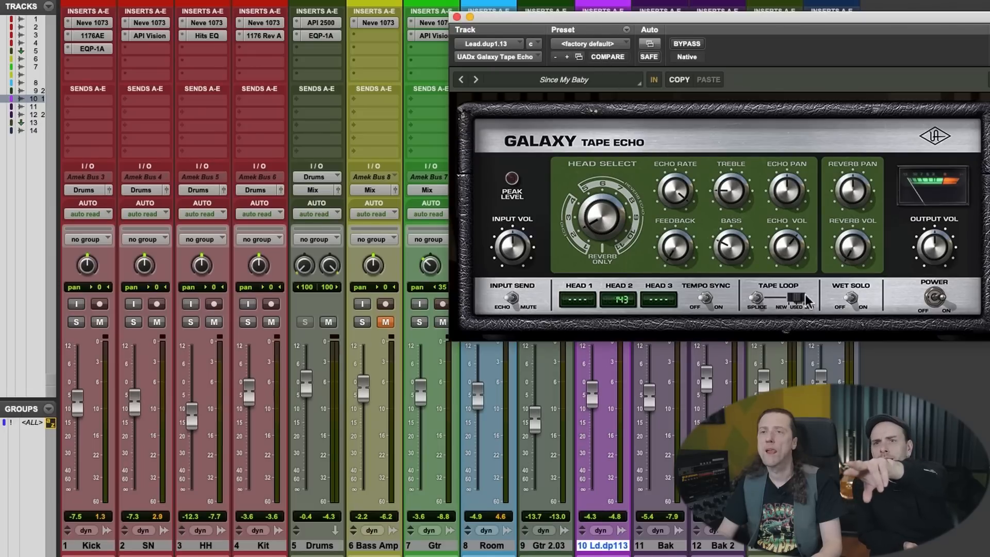
key("space")
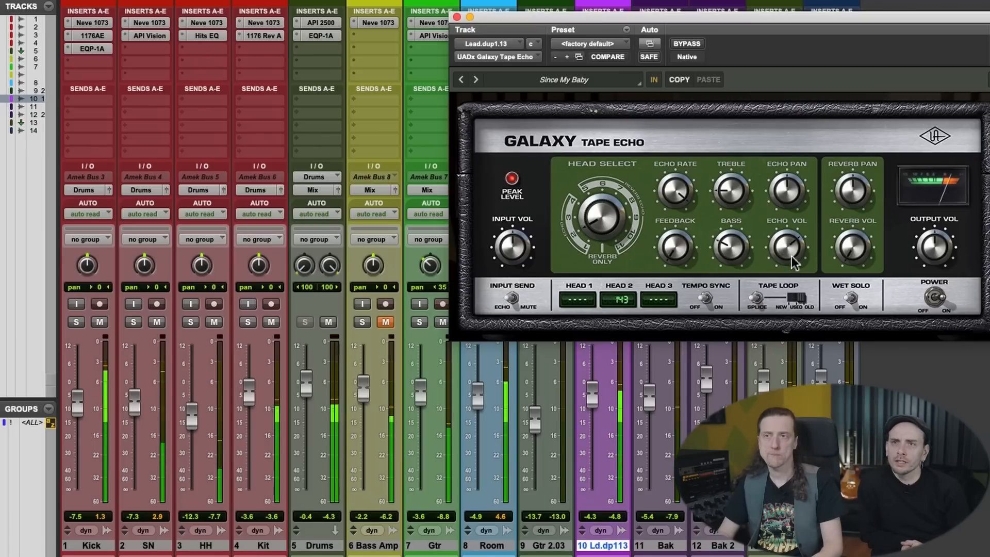
left_click_drag(743, 196, 739, 186)
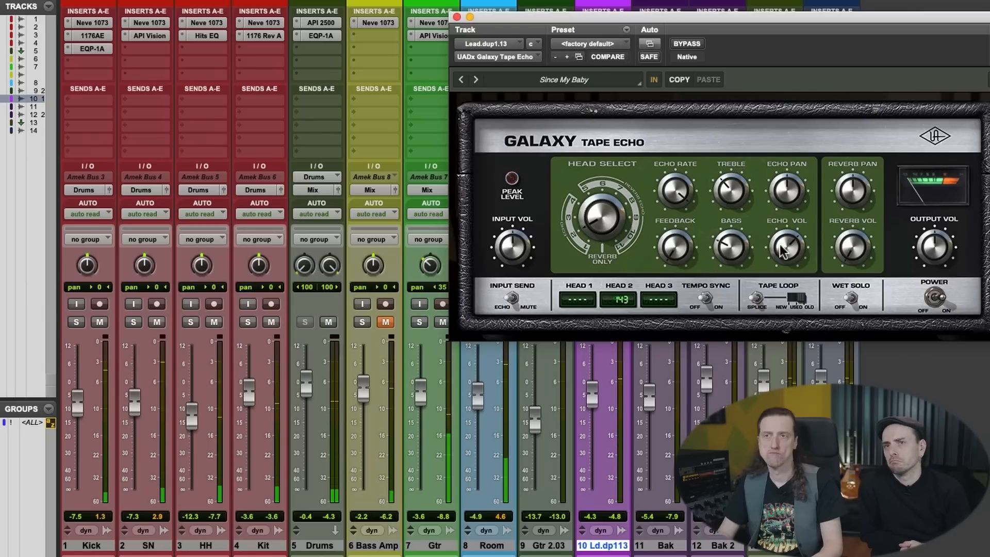
left_click(456, 17)
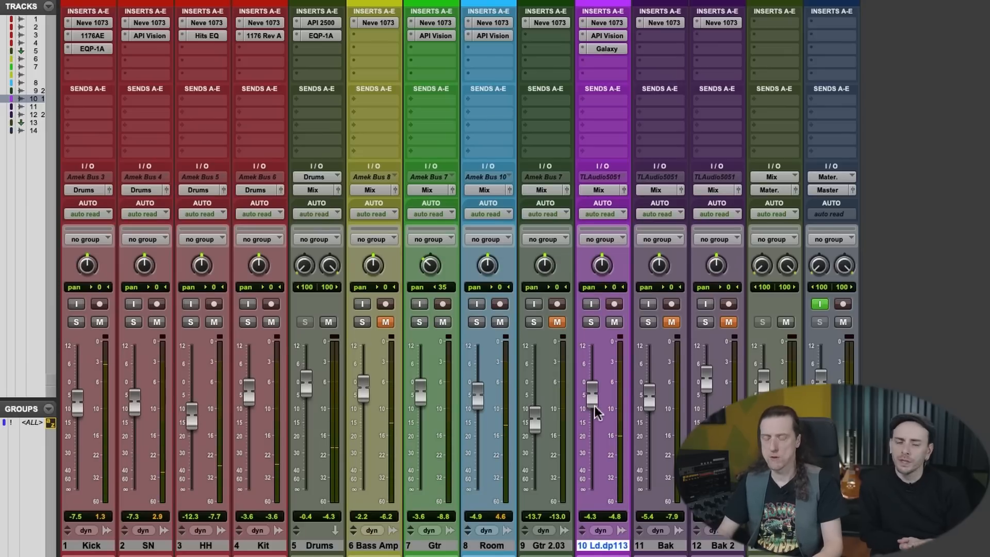
Step: Play a vocal passage, lower the lead vocal fader to -4.9 dB, and check its API Vision compression
key("ctrl+equal")
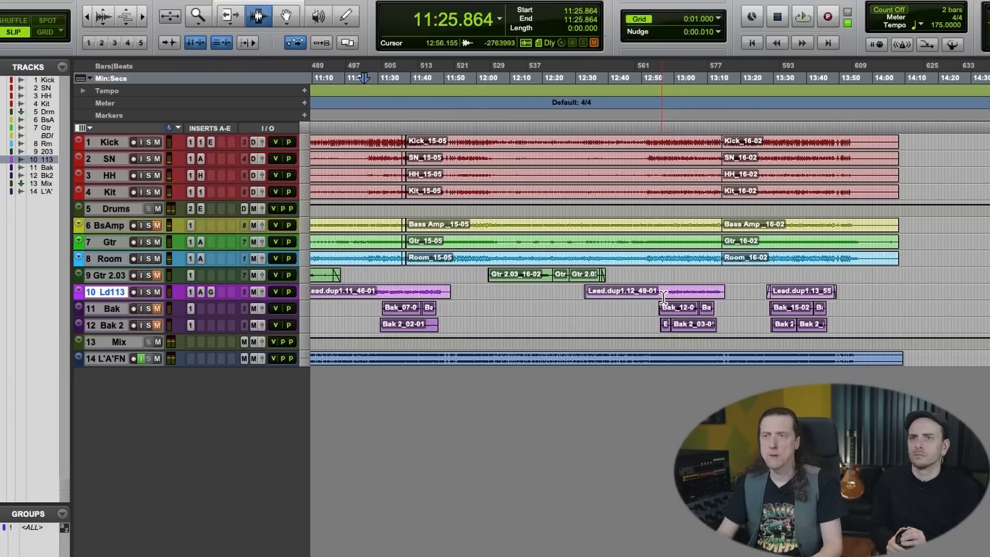
key("ctrl+equal")
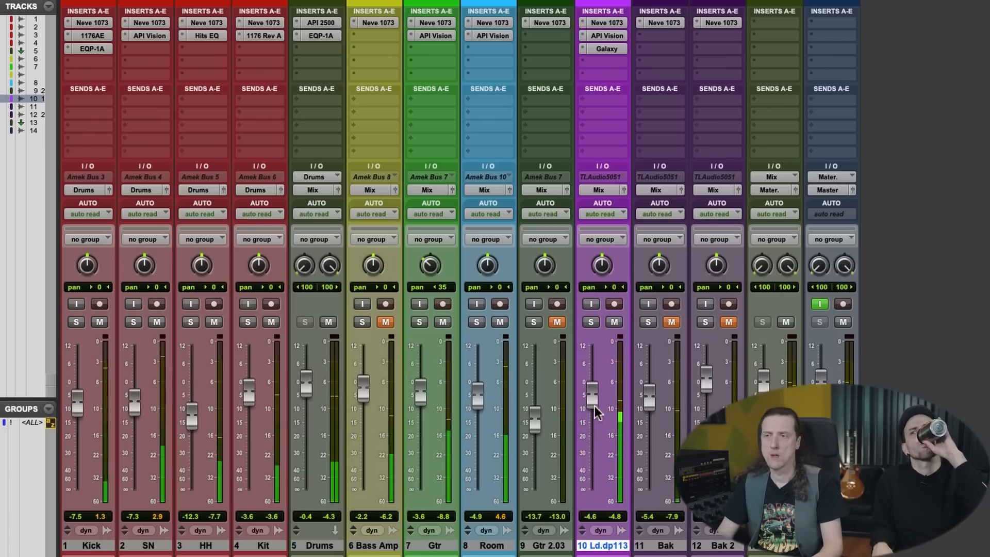
left_click(602, 36)
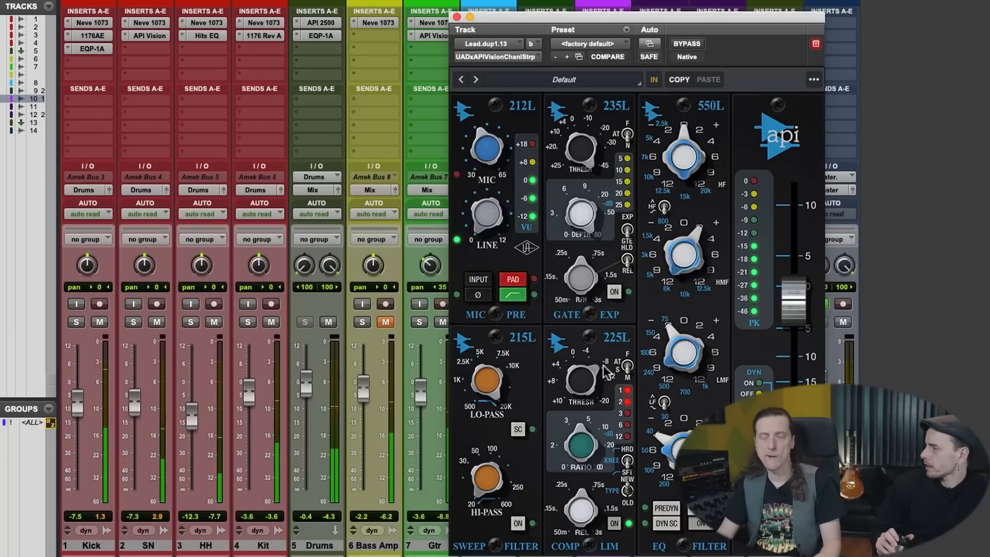
left_click_drag(574, 22, 479, 26)
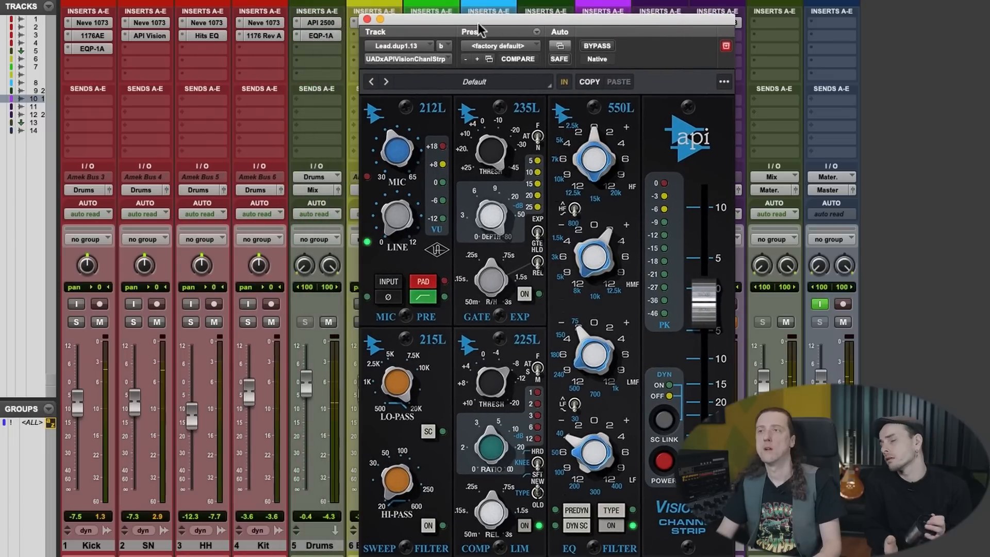
left_click(367, 19)
Step: Move the Galaxy Tape Echo down one insert slot on the lead vocal and insert a UADx LA-2 Compressor before it
left_click_drag(608, 59, 608, 60)
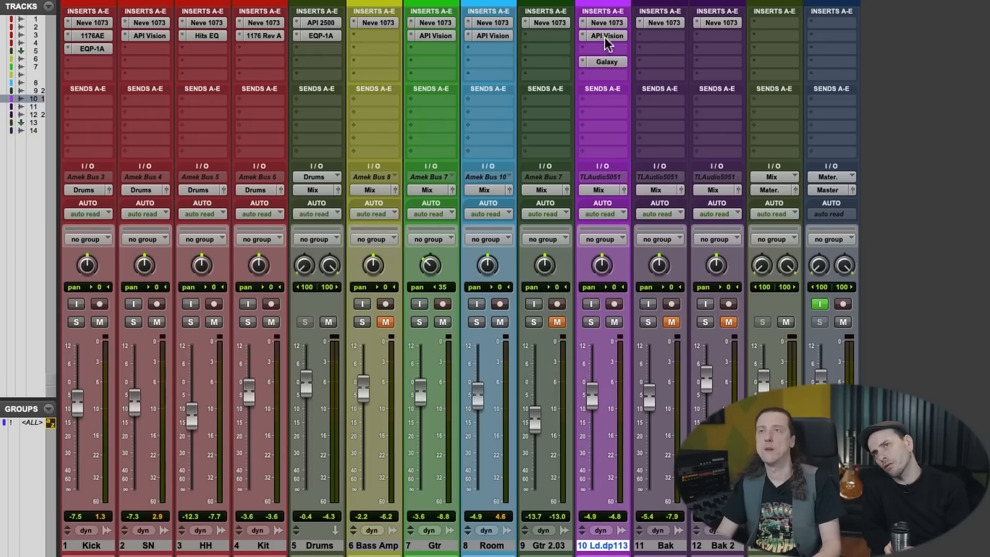
left_click(605, 48)
mouse_move(605, 49)
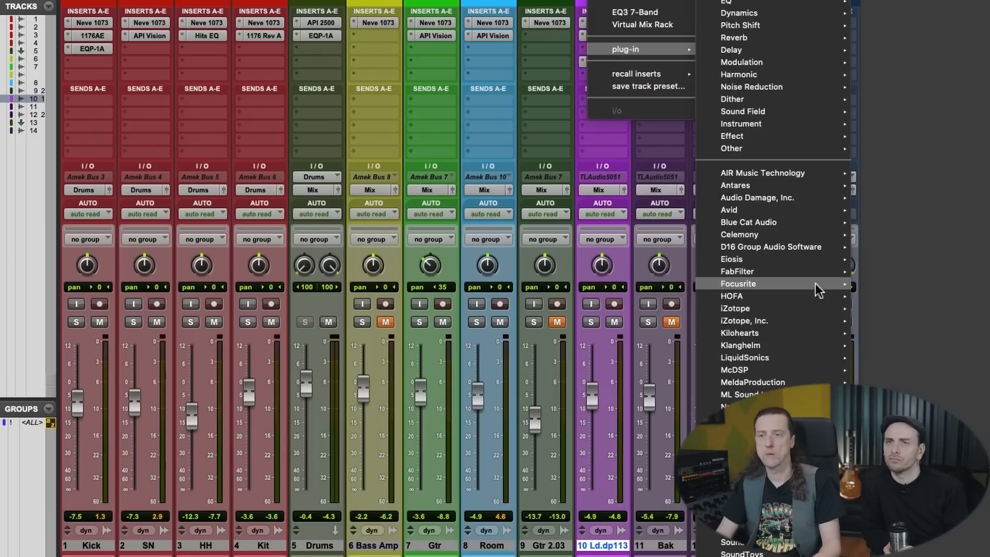
scroll(816, 286, "down", 5)
mouse_move(815, 514)
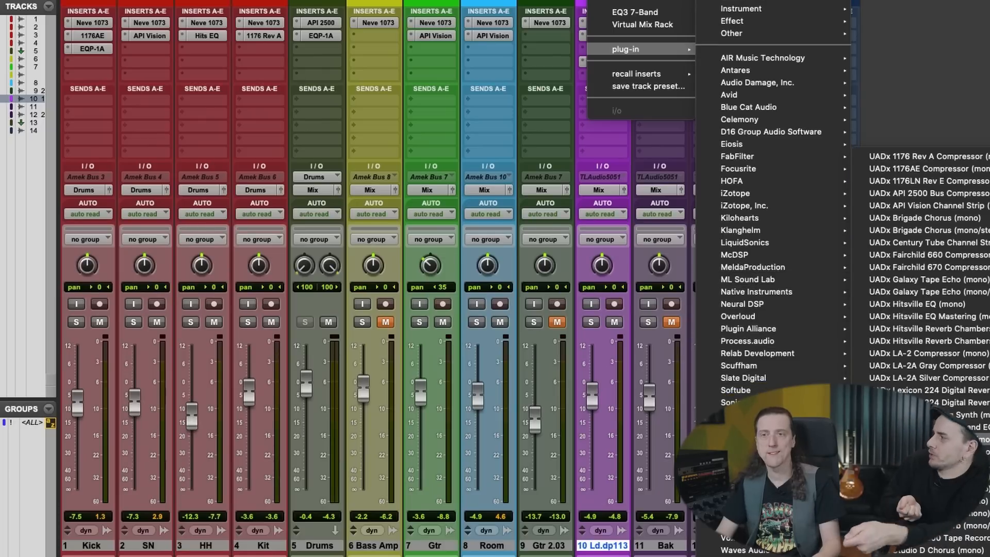
left_click(965, 356)
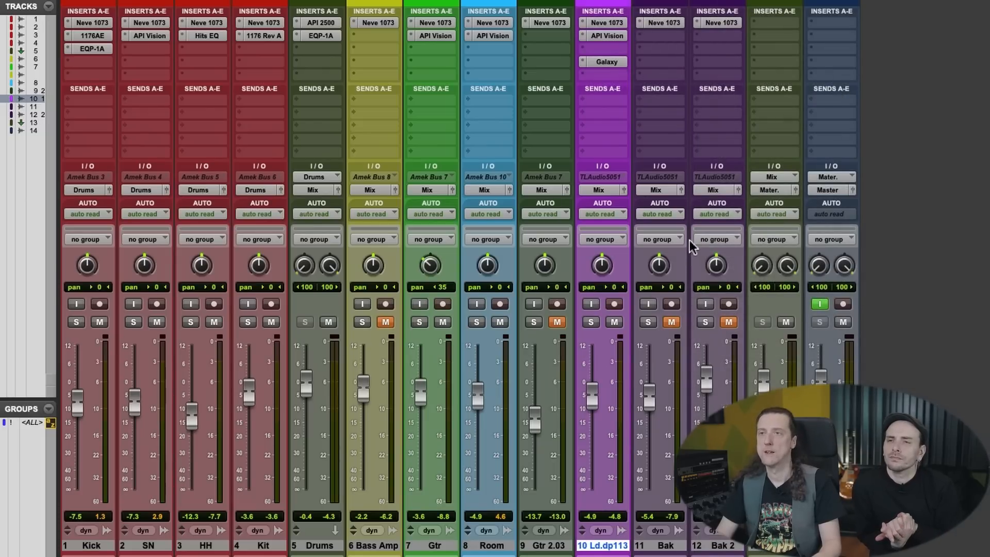
left_click_drag(612, 21, 573, 24)
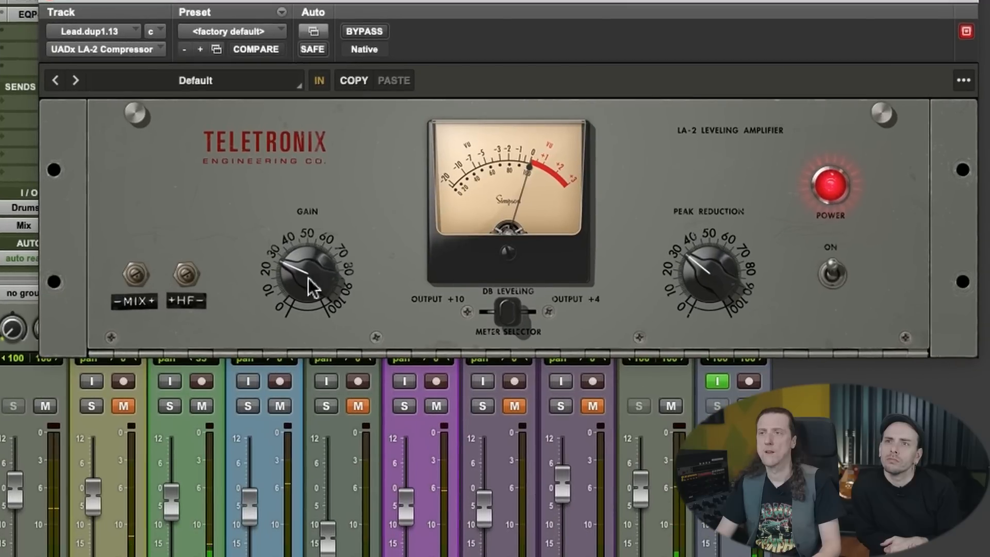
Step: Adjust the LA-2's gain and peak reduction to about 30 each on the lead vocal and compare against bypass
left_click_drag(312, 283, 310, 261)
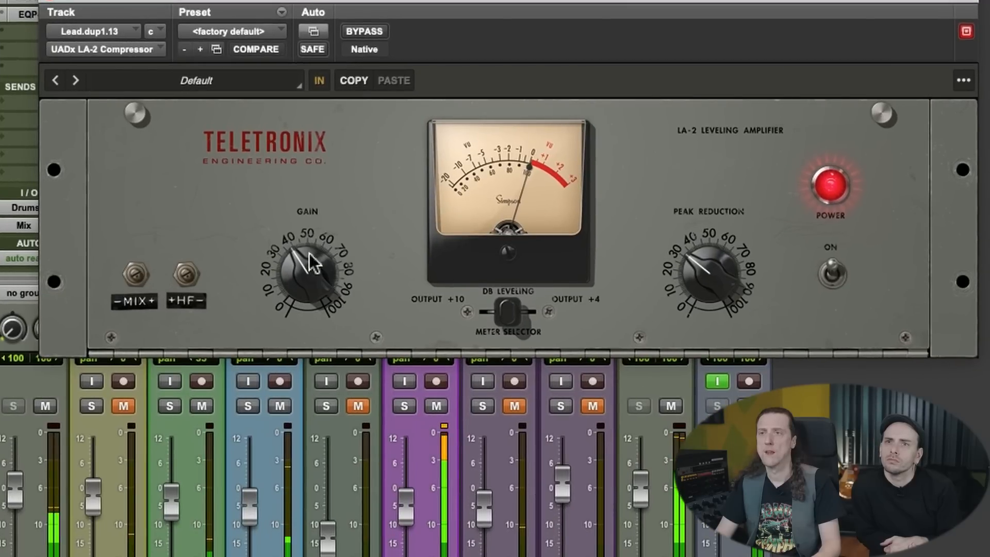
left_click_drag(703, 271, 657, 294)
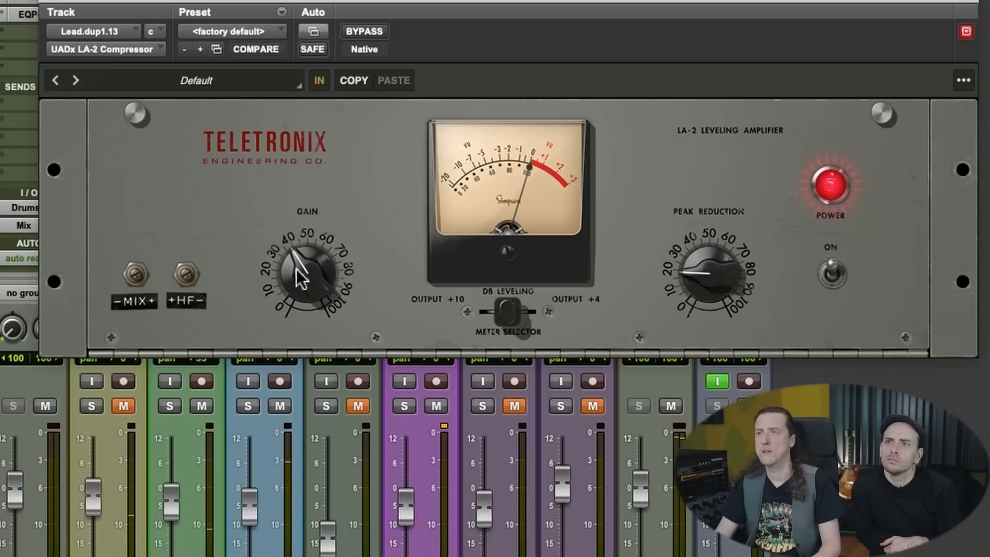
left_click_drag(332, 279, 294, 302)
left_click_drag(707, 279, 708, 258)
left_click_drag(293, 261, 301, 254)
left_click(377, 33)
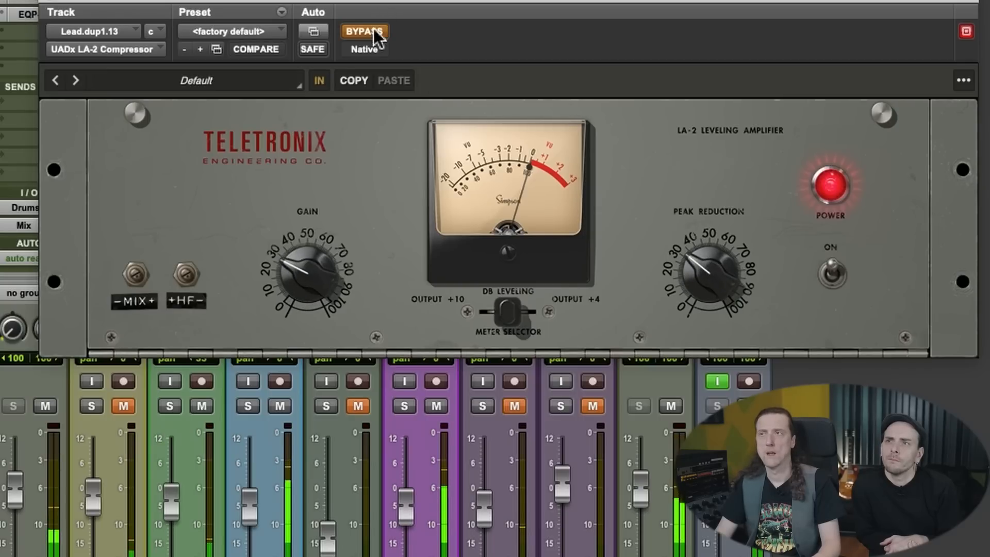
left_click(377, 33)
Step: Raise the LA-2's peak reduction to about 50, trim the gain to about 25, and compare the compressed vocal against bypass
left_click_drag(699, 258, 708, 243)
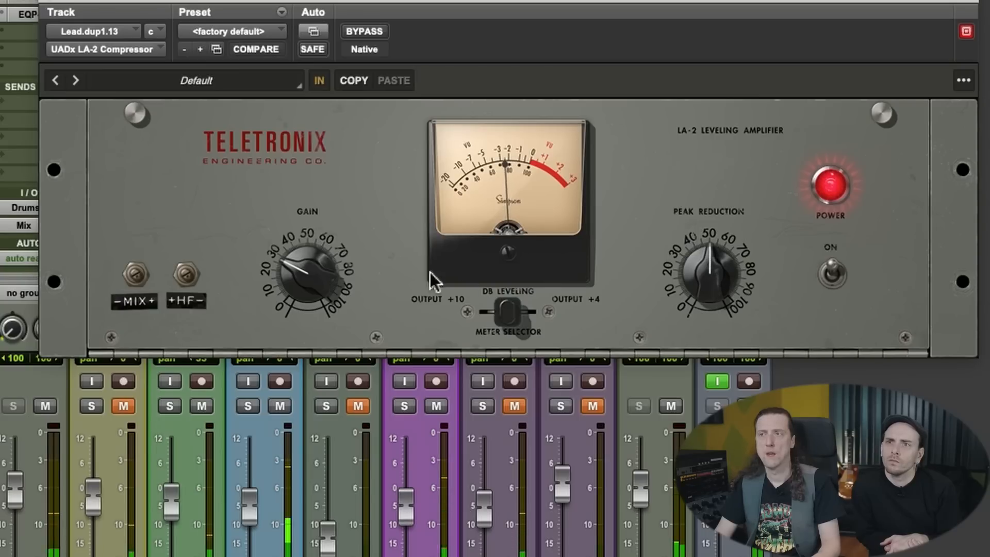
left_click(368, 37)
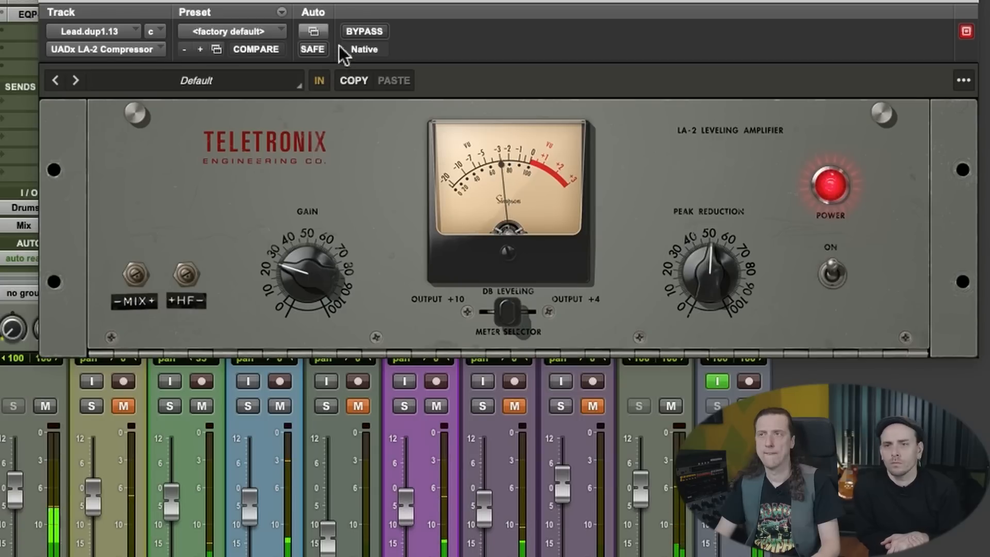
left_click(360, 36)
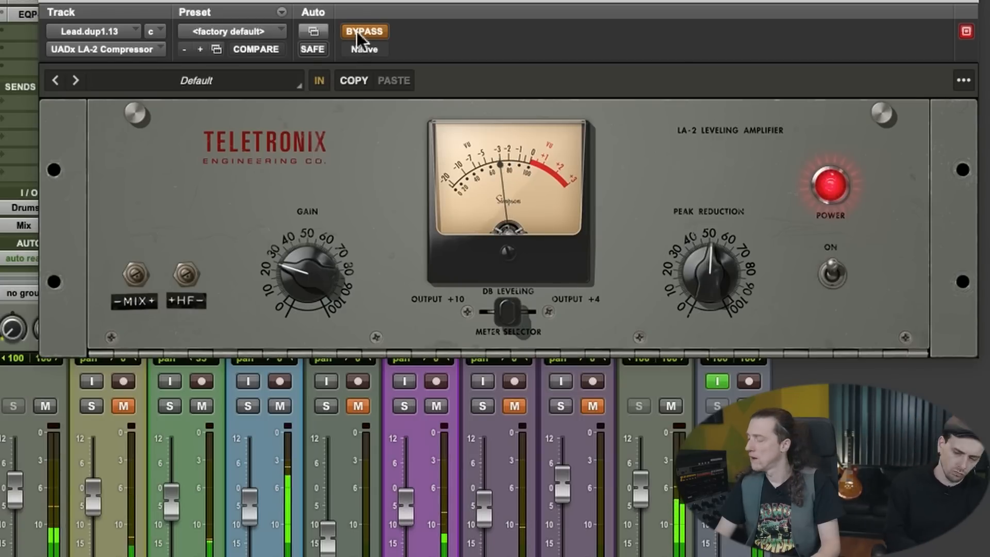
left_click(360, 36)
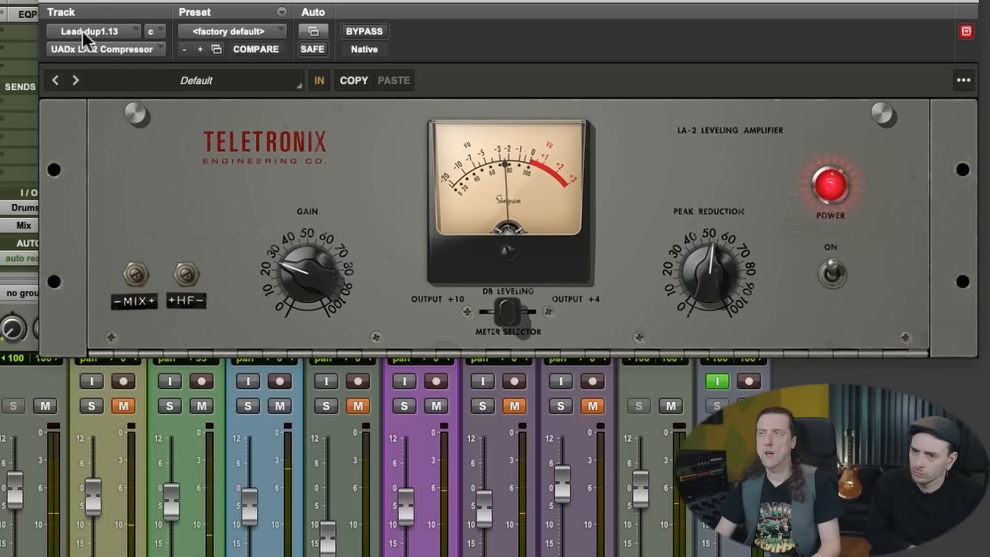
left_click(60, 6)
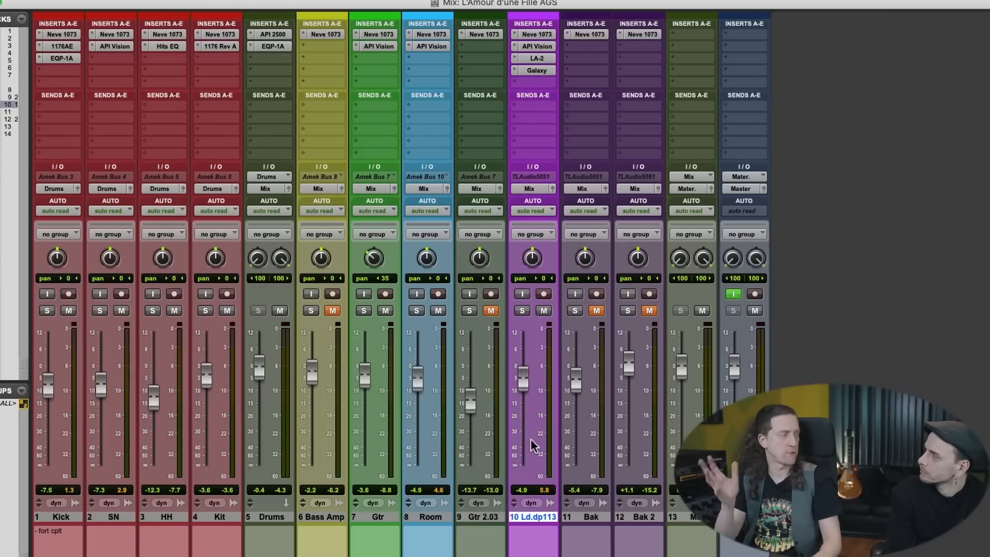
Step: Unmute the Bass Amp track during playback, raise its fader to +0.4 dB, and solo it
key("space")
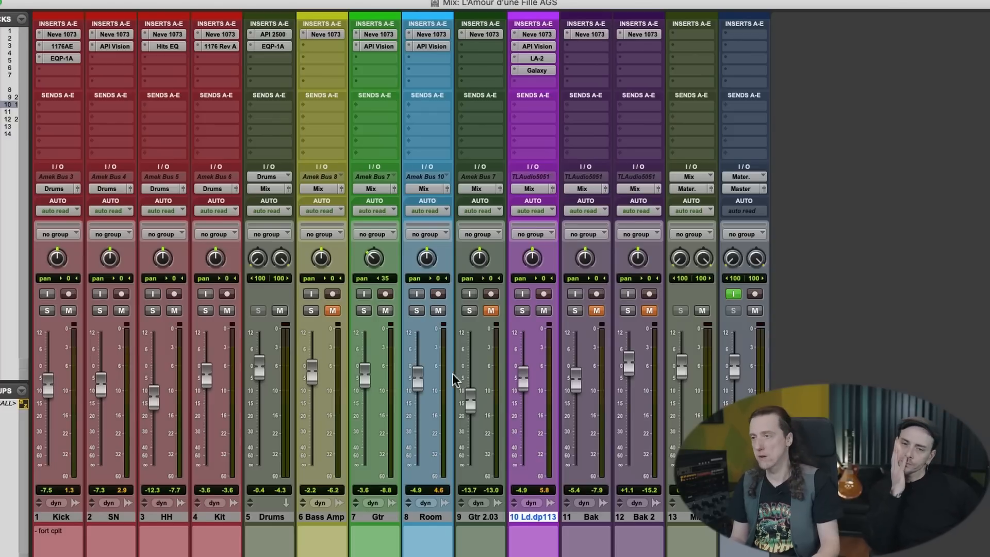
key("space")
left_click(334, 311)
left_click_drag(314, 366, 314, 364)
left_click(311, 311)
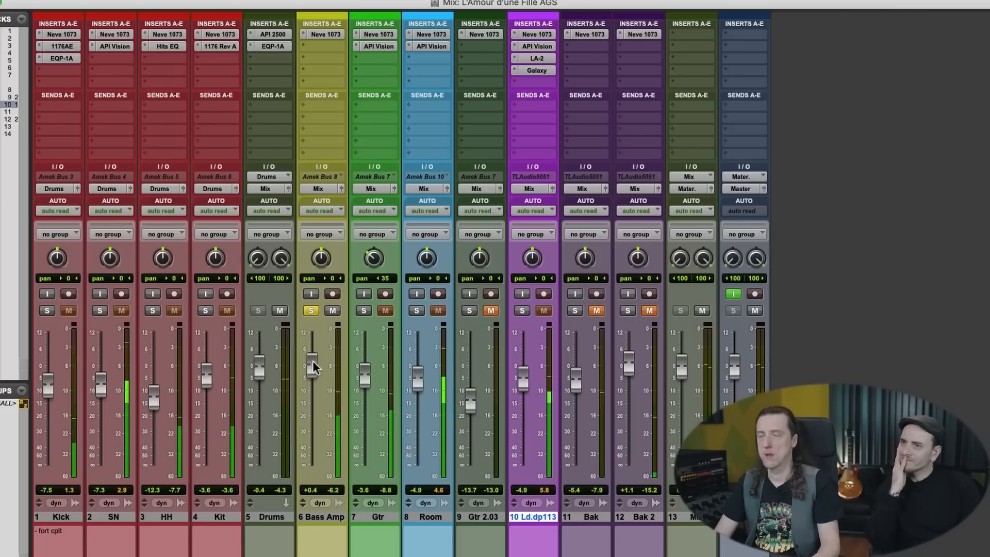
Step: Unsolo the Bass Amp, compare the mix with it muted and unmuted, and set its fader to +0.2 dB
left_click(312, 311)
left_click_drag(311, 368, 311, 368)
left_click(333, 310)
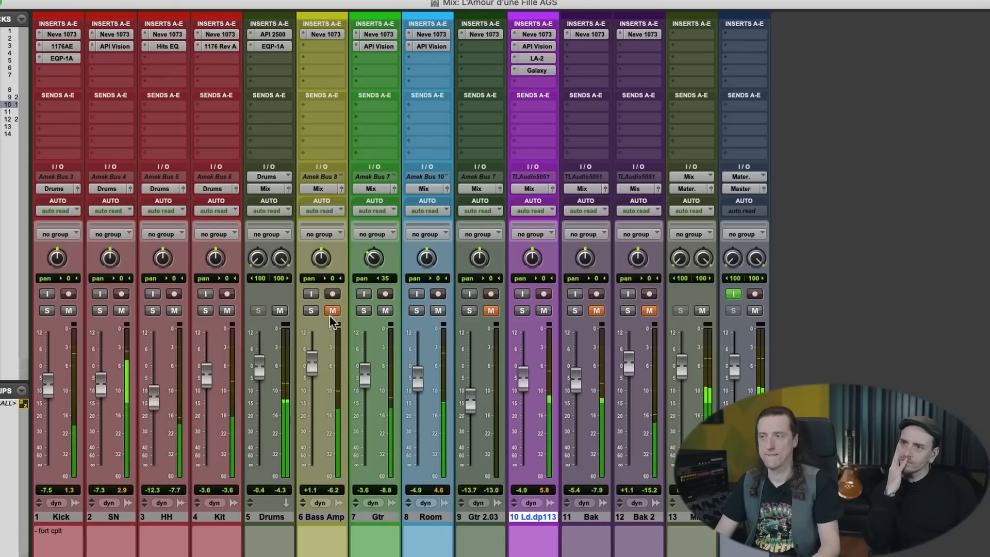
left_click(332, 311)
left_click_drag(312, 363, 312, 367)
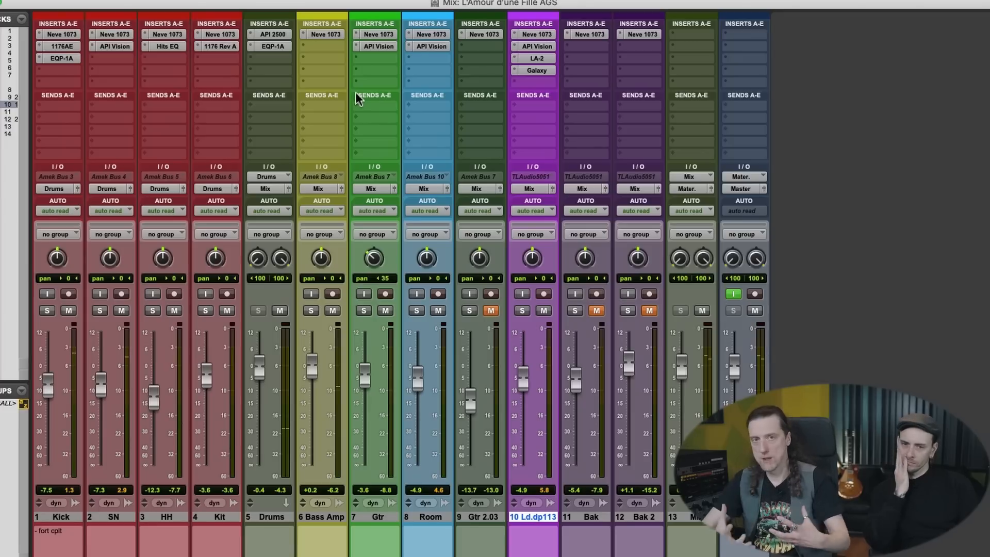
Step: Insert the UADx Pultec EQP-1A EQ on the Bass Amp track's second insert and solo the track
left_click(324, 58)
mouse_move(361, 47)
mouse_move(467, 442)
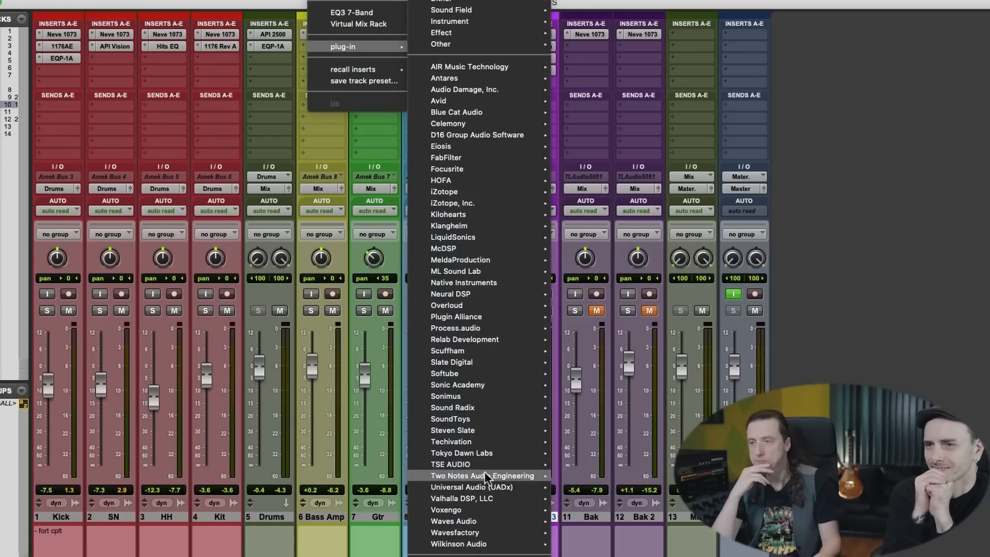
mouse_move(484, 487)
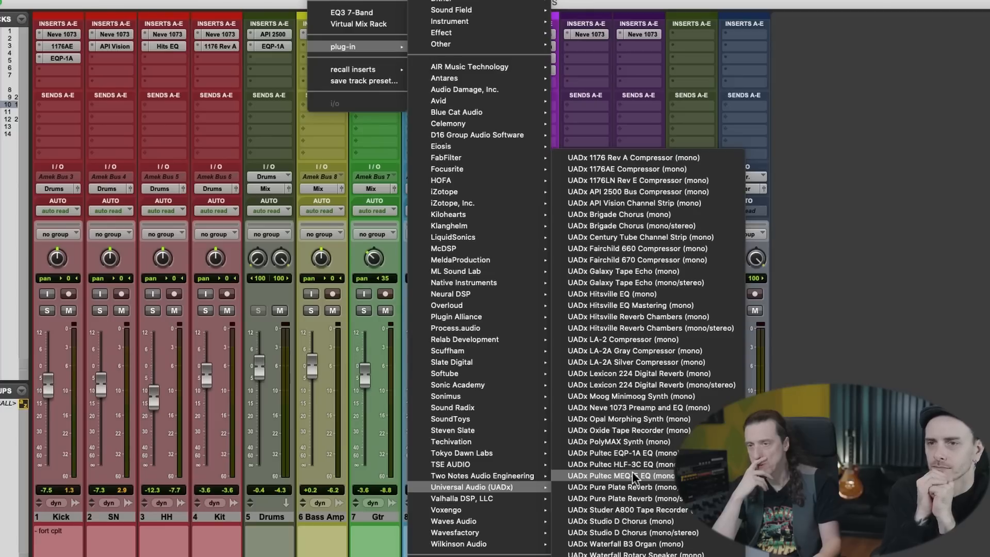
left_click(636, 454)
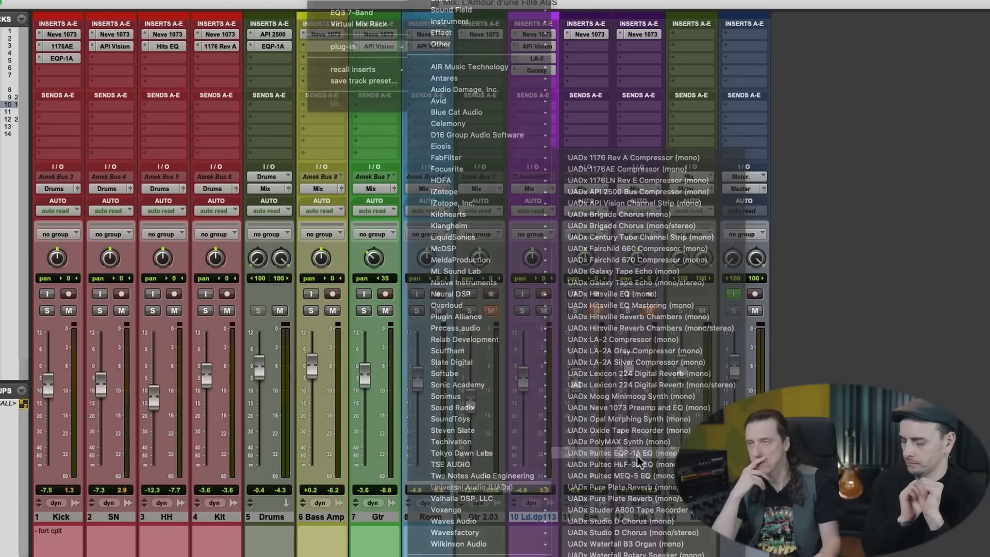
left_click(312, 311)
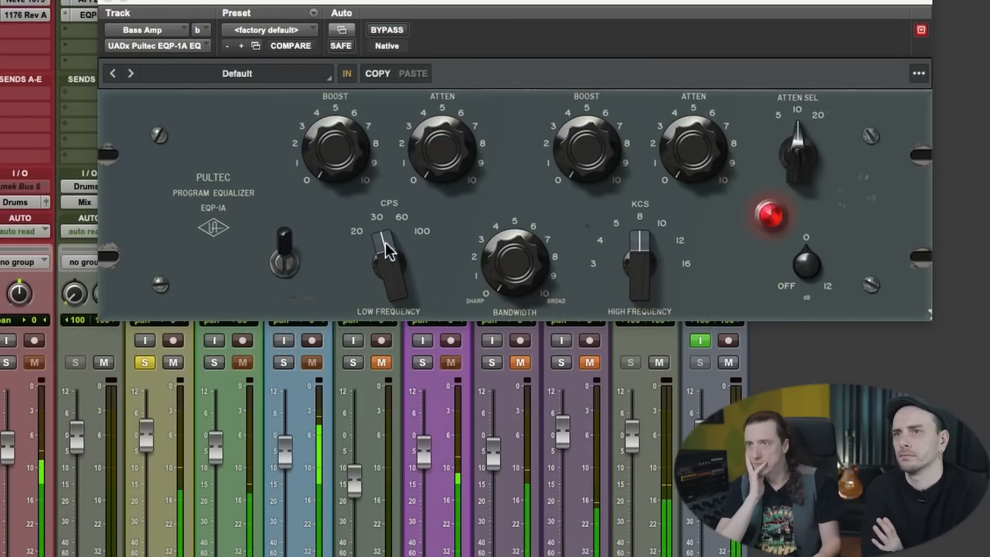
Step: Set the Pultec's low frequency to 60 CPS with a boost of about 4, comparing it with the 100 CPS setting
left_click(399, 217)
left_click_drag(329, 165, 326, 98)
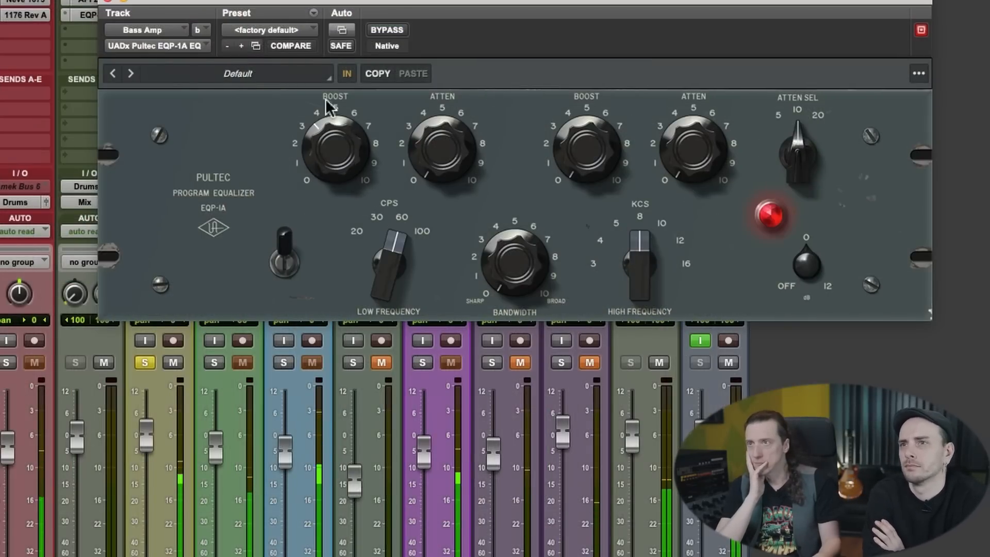
left_click_drag(397, 251, 414, 211)
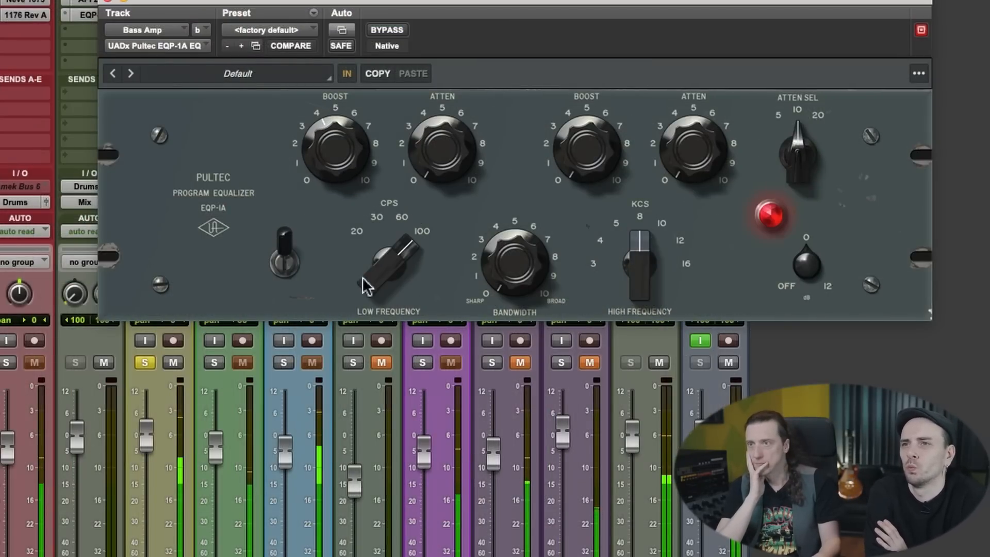
left_click_drag(373, 286, 373, 304)
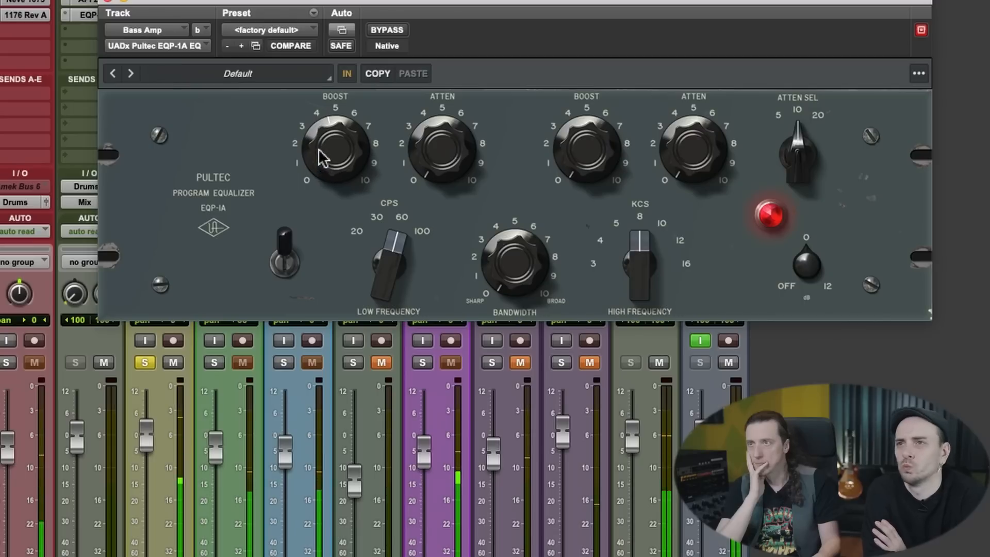
left_click_drag(309, 151, 364, 199)
Step: Set the Pultec's high-frequency attenuation to about 8 and its high-frequency selector to 3 KCS, then stop playback and close the EQ
left_click_drag(657, 181, 693, 124)
left_click_drag(639, 261, 632, 337)
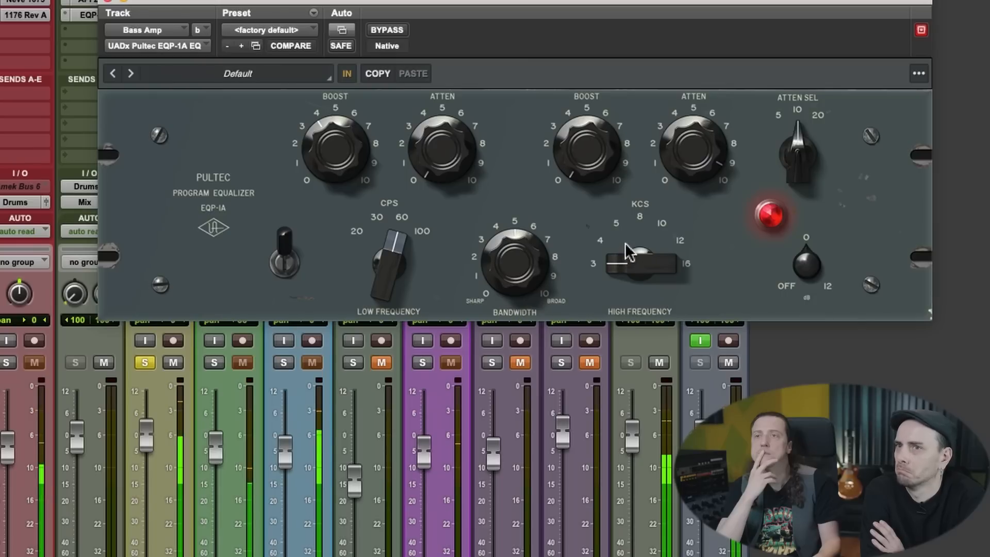
left_click_drag(668, 166, 691, 155)
left_click_drag(293, 253, 289, 222)
mouse_move(717, 180)
left_mouse_down()
mouse_move(700, 176)
mouse_move(700, 186)
left_mouse_up()
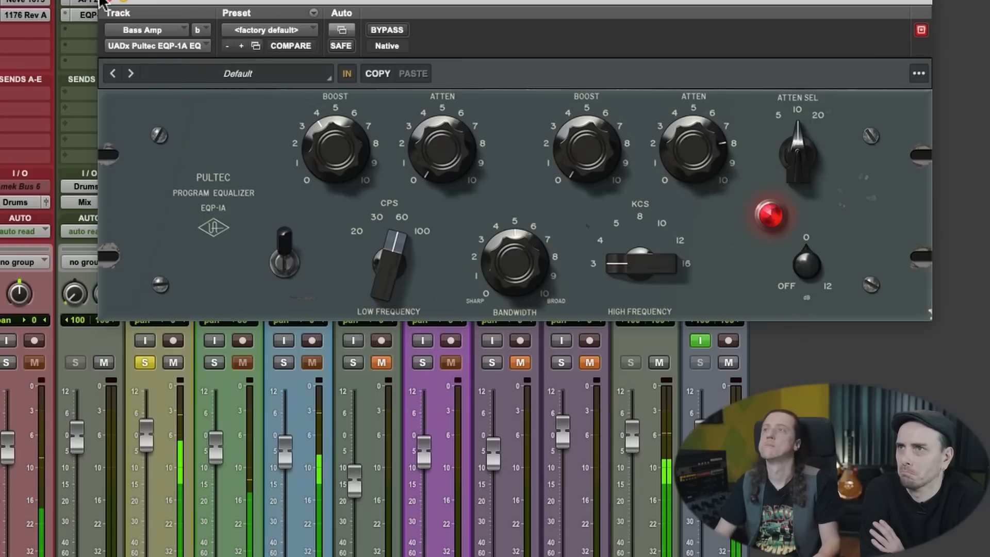
key("space")
left_click(107, 1)
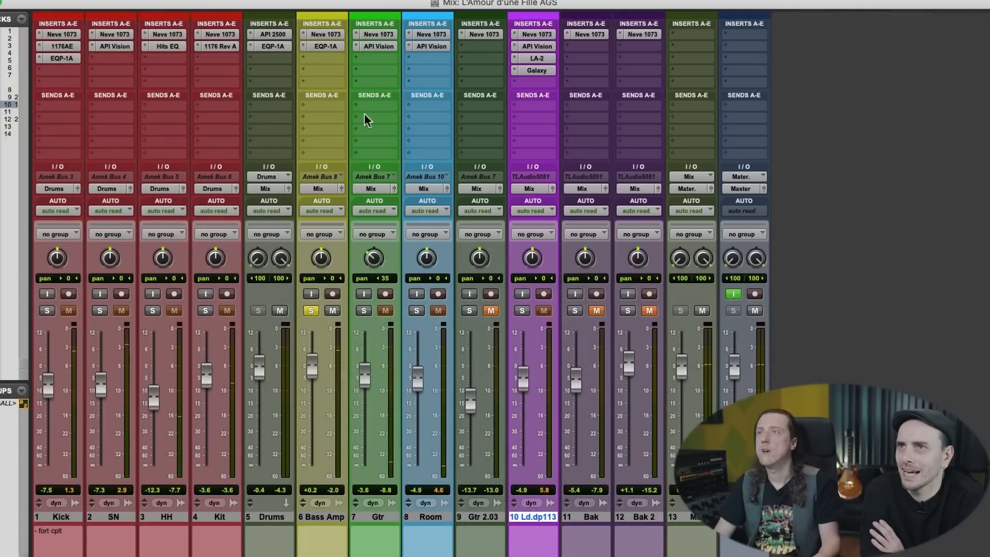
Step: Insert the UADx 1176LN Rev E Compressor on the Bass Amp track after the EQP-1A and close its window
left_click(335, 58)
mouse_move(356, 59)
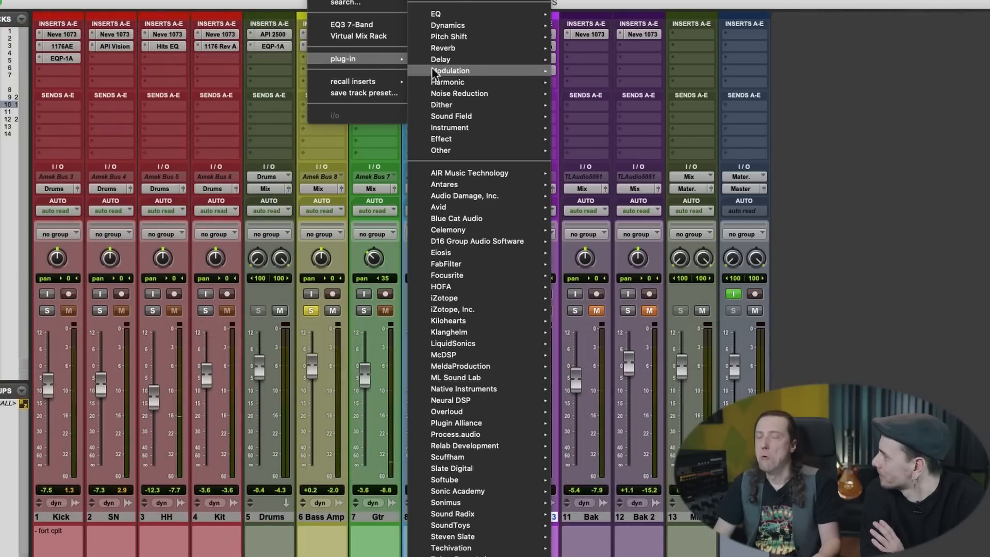
mouse_move(471, 196)
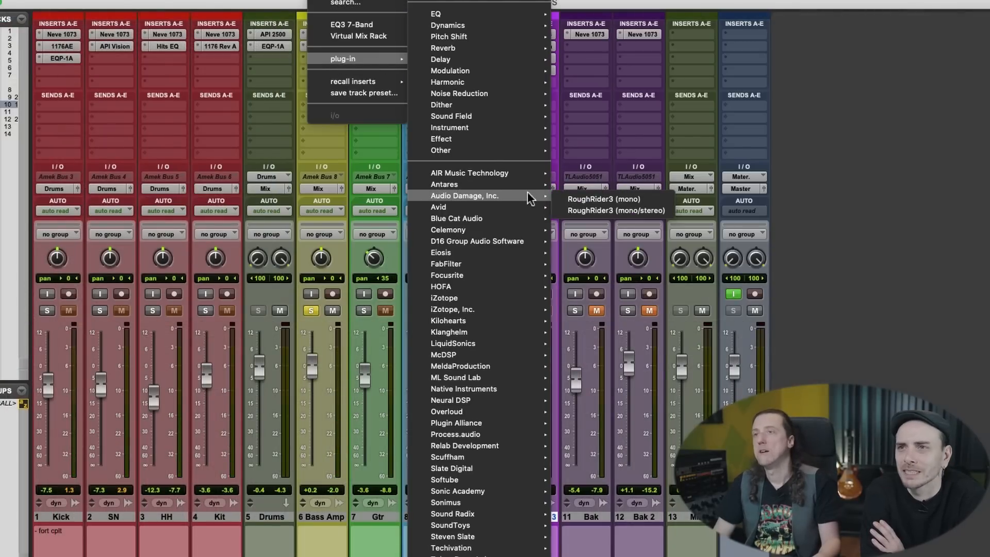
scroll(501, 413, "down", 3)
mouse_move(504, 415)
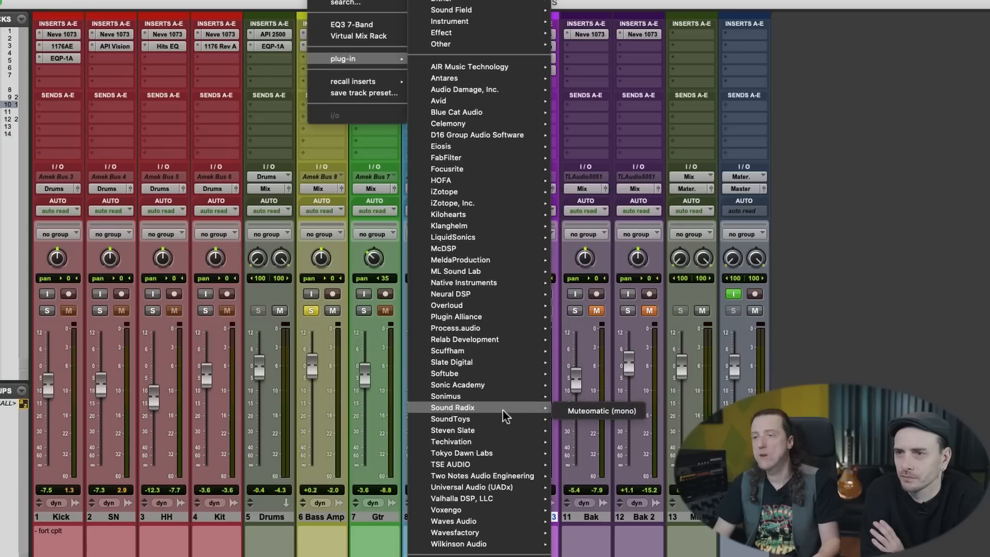
mouse_move(449, 427)
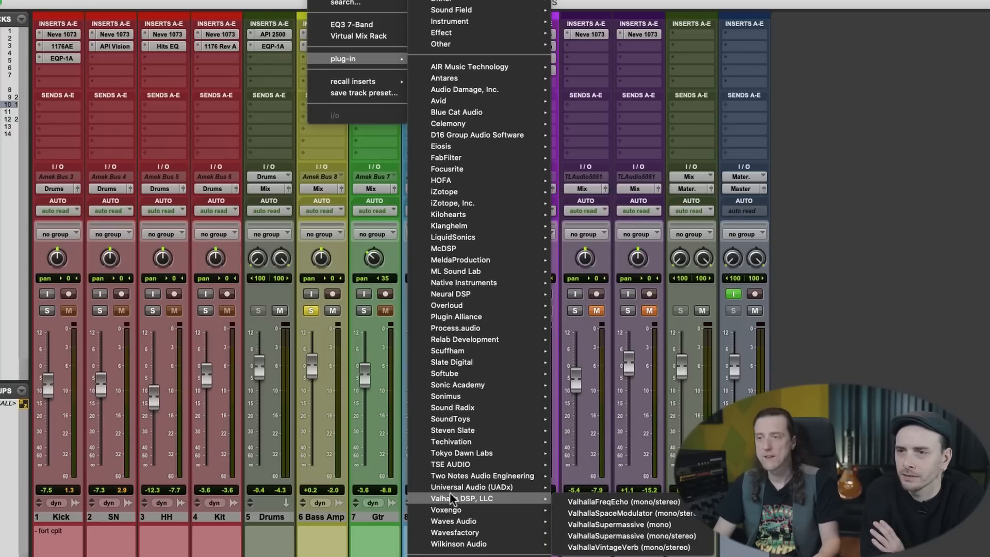
mouse_move(450, 487)
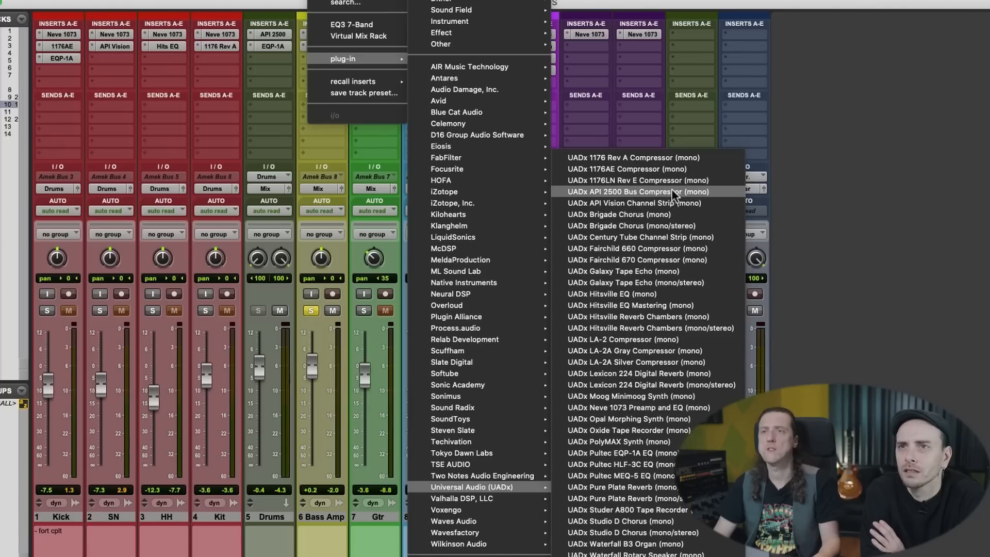
left_click(660, 180)
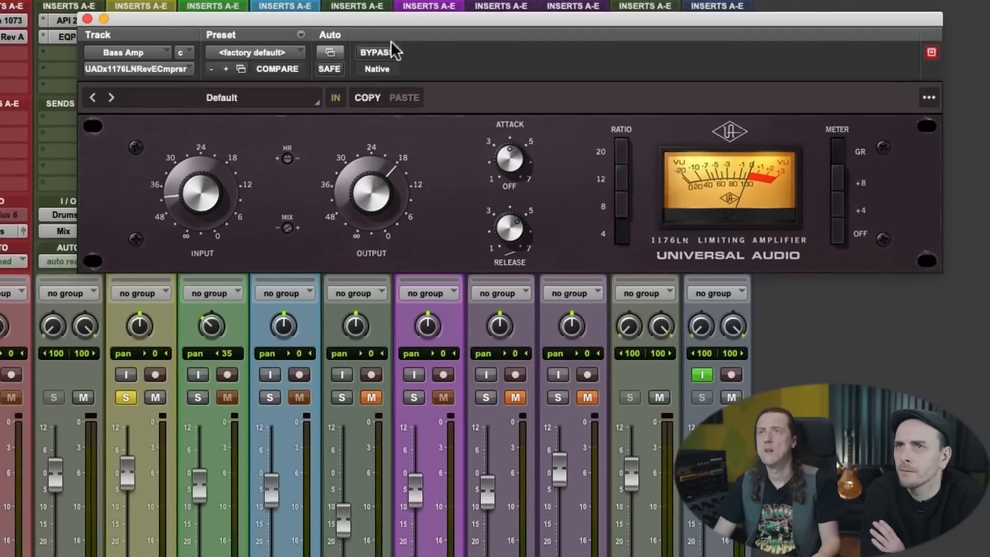
left_click_drag(387, 22, 227, 45)
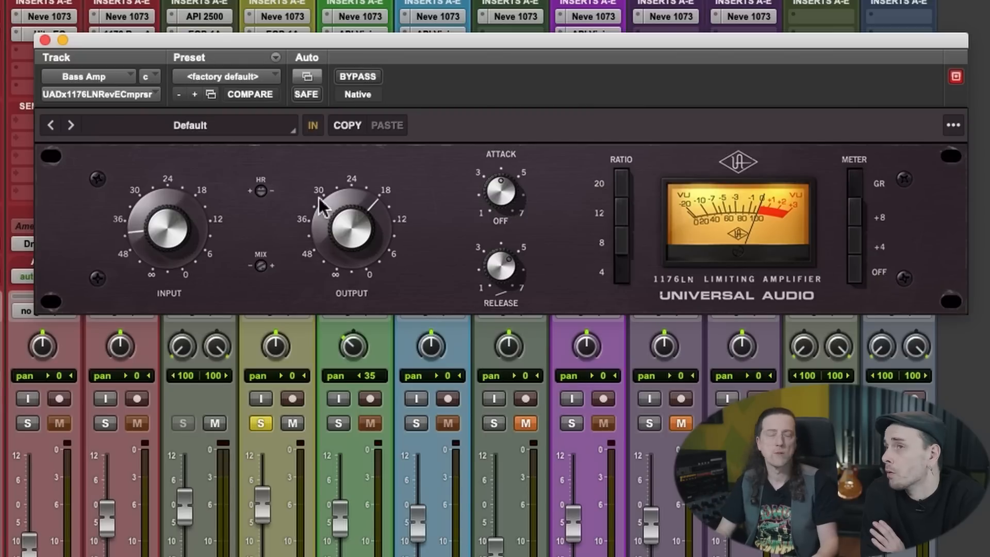
left_click_drag(383, 42, 408, 65)
left_click(138, 62)
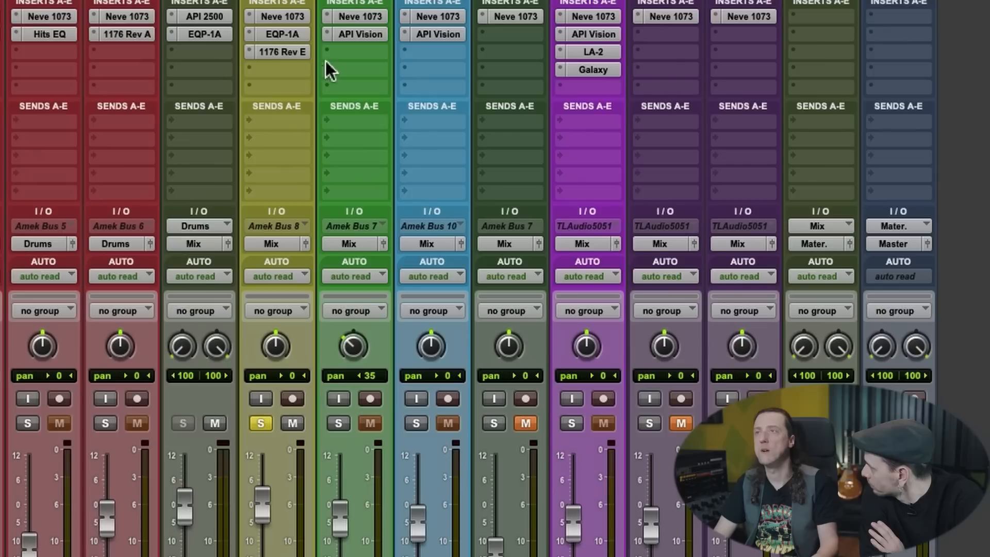
Step: Replace the 1176 Rev E on the Bass Amp track with the UADx Fairchild 660 Compressor
left_click(251, 54)
mouse_move(250, 52)
mouse_move(518, 404)
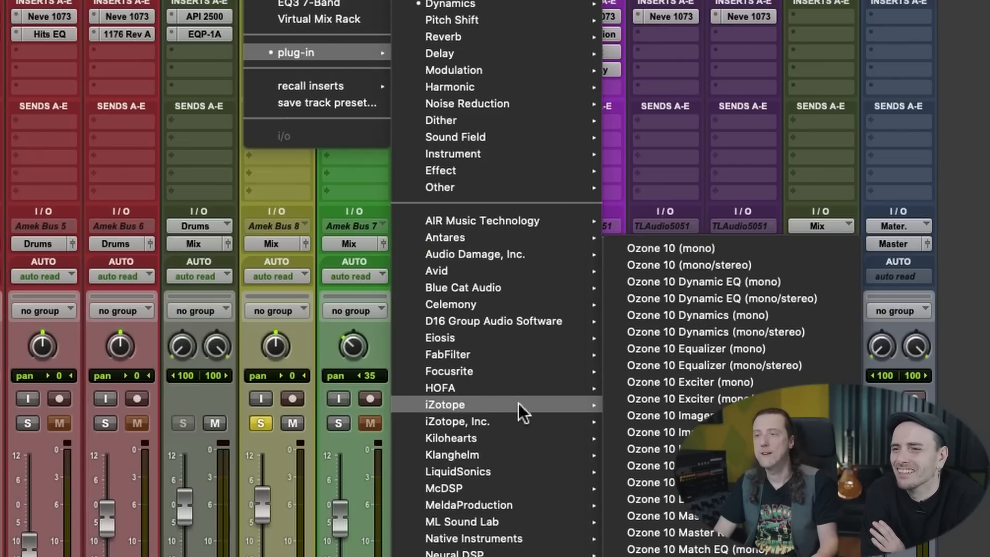
scroll(518, 403, "down", 5)
mouse_move(516, 556)
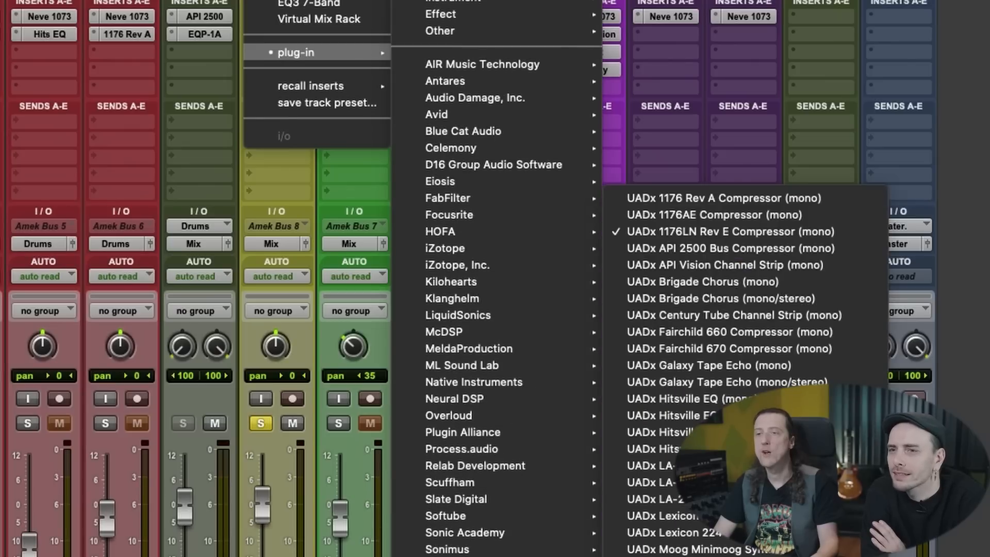
left_click(787, 335)
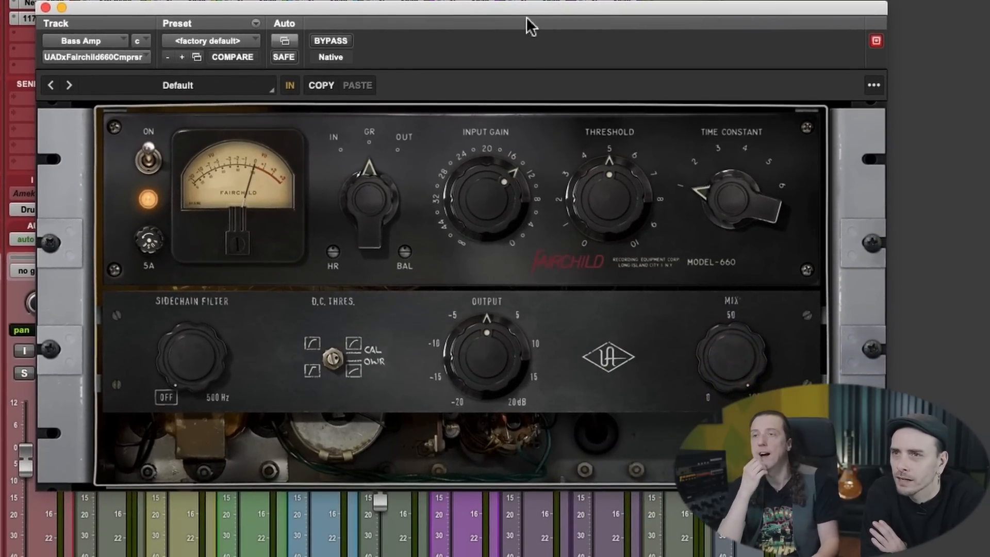
left_click_drag(525, 15, 526, 7)
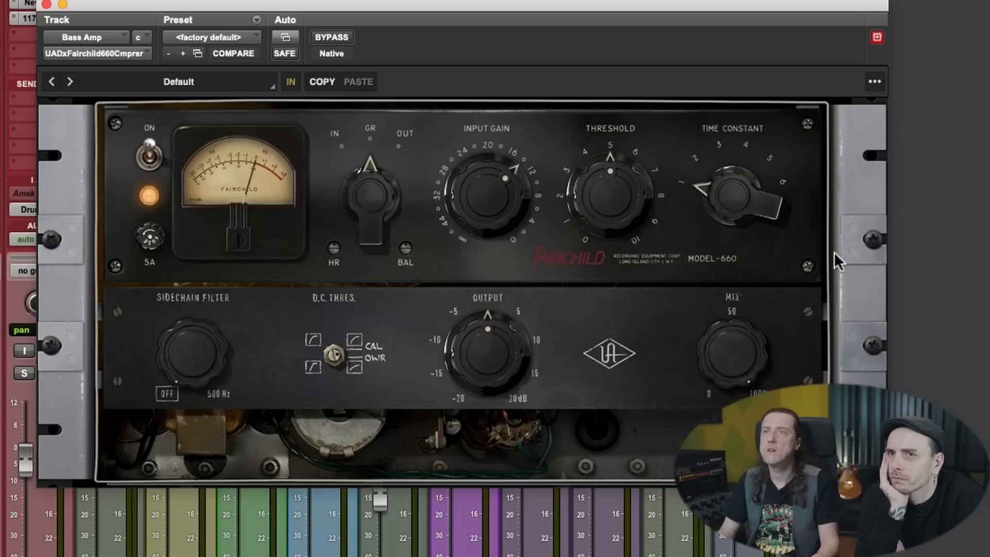
Step: During playback, raise the Fairchild's threshold to about 7, turn up its sidechain filter, and try slower time constants before returning to 1
key("space")
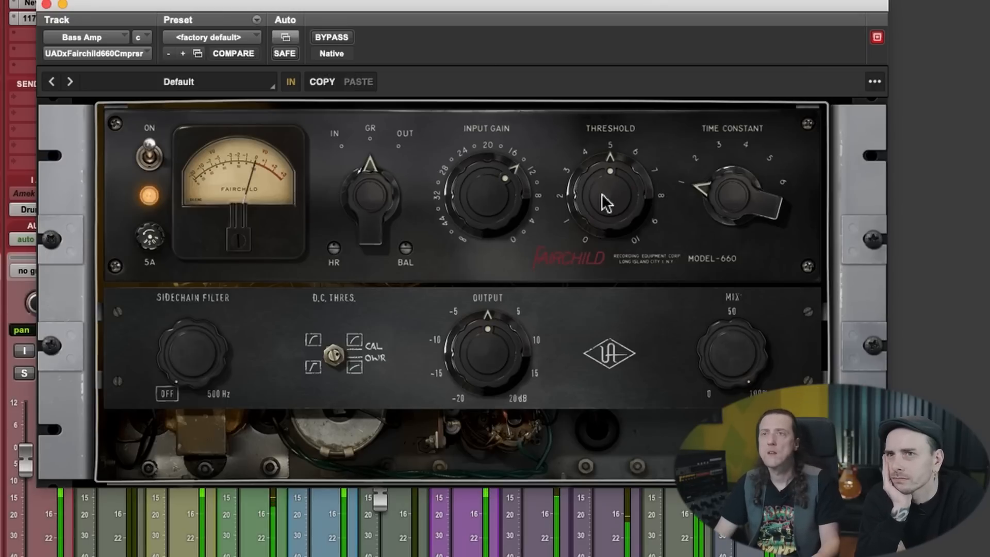
left_click_drag(614, 181, 625, 153)
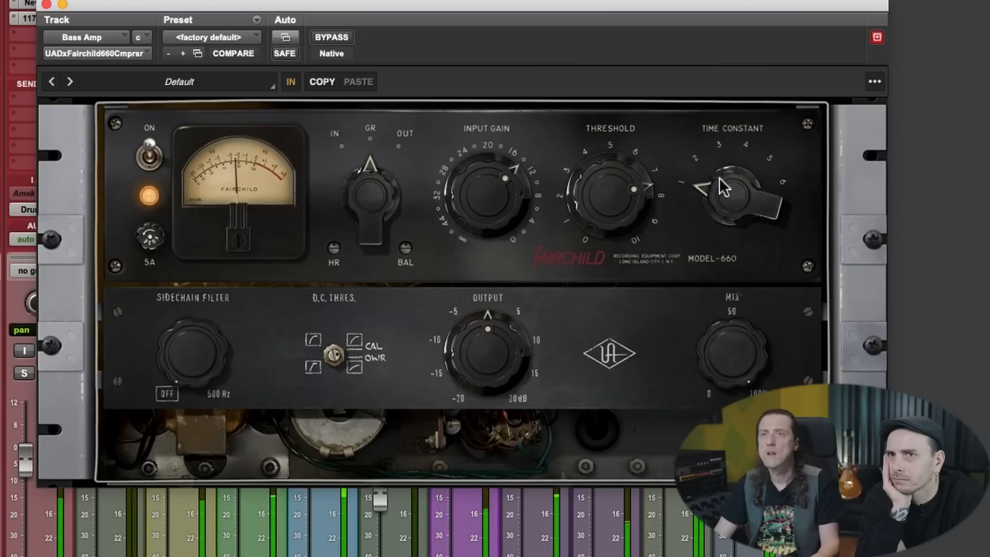
left_click_drag(720, 178, 726, 158)
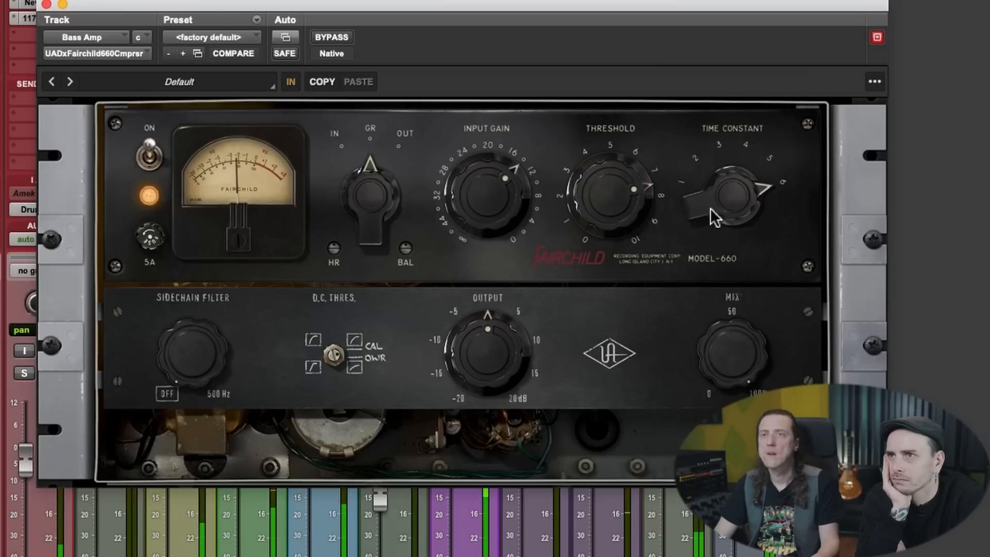
left_click_drag(714, 194, 693, 356)
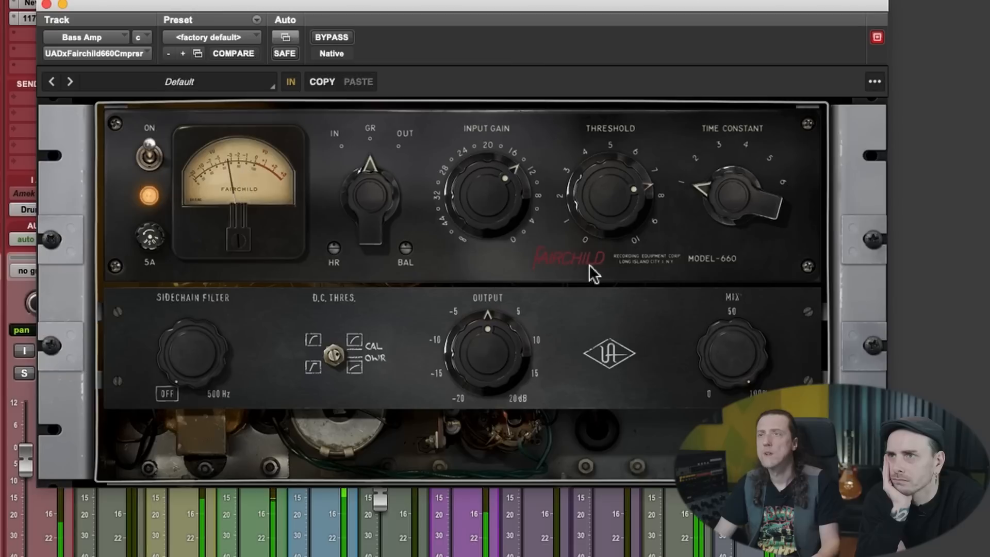
mouse_move(589, 207)
left_mouse_down()
mouse_move(587, 273)
mouse_move(596, 215)
left_mouse_up()
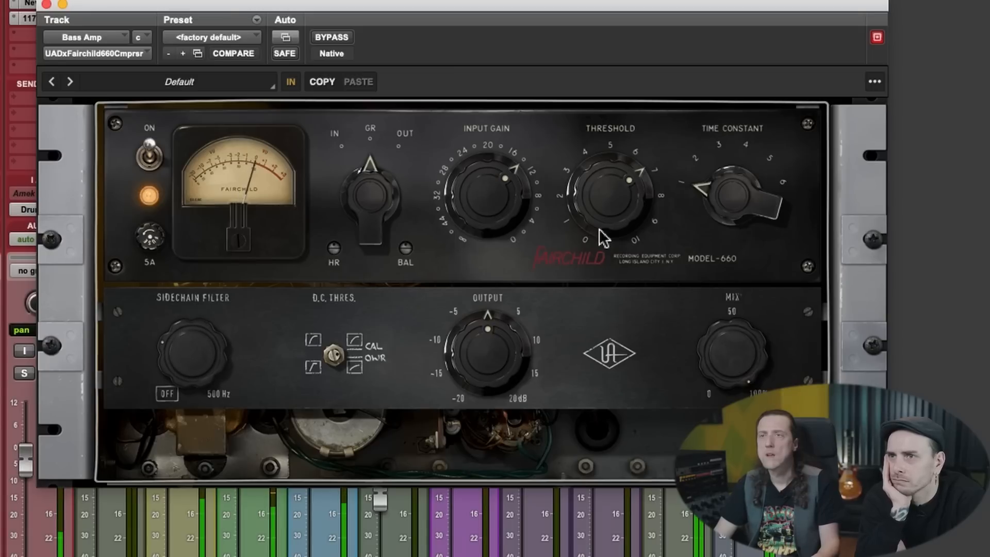
left_click_drag(597, 174, 588, 203)
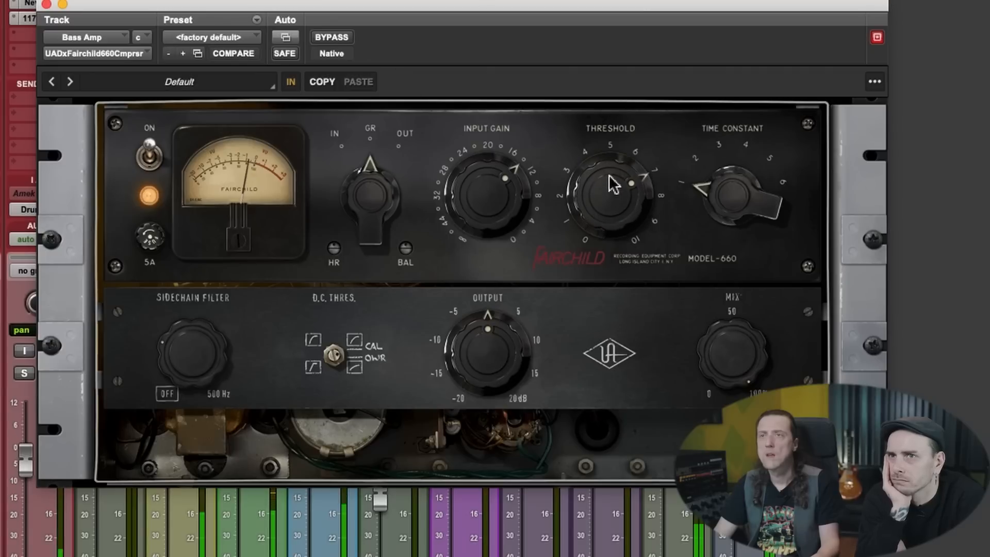
Step: Compare the Fairchild against bypass, lower its threshold to about 6, and close the compressor
left_click(345, 36)
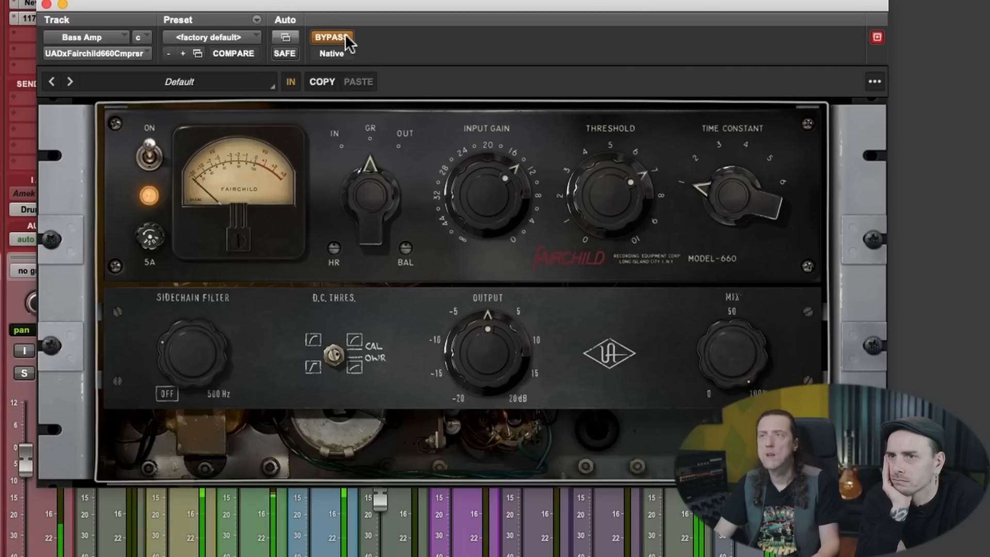
left_click(345, 35)
left_click_drag(595, 181, 596, 181)
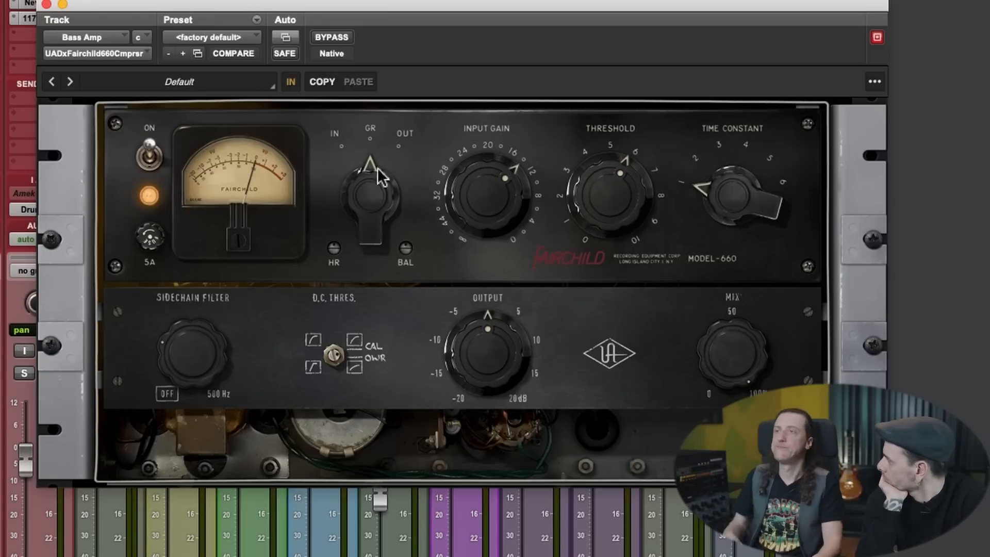
left_click(46, 5)
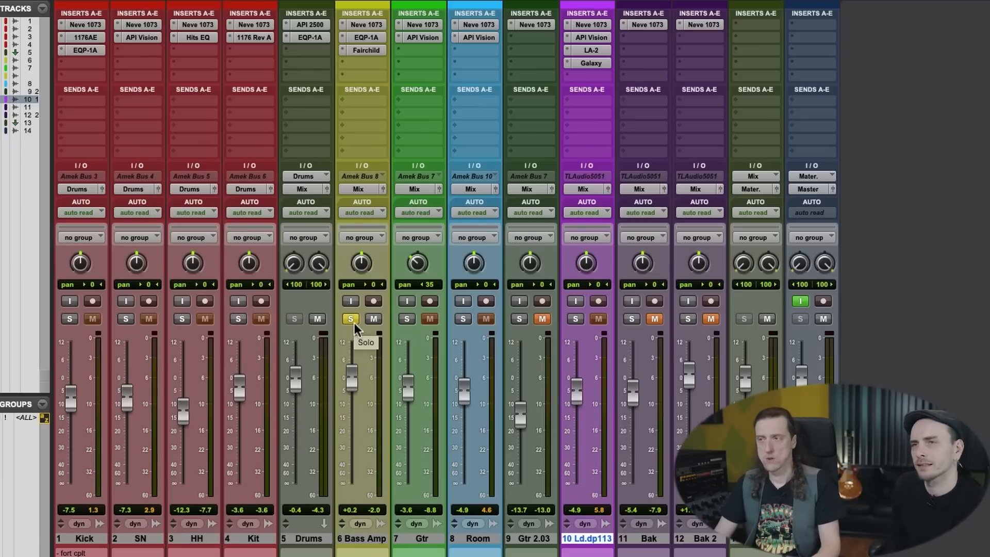
Step: Unsolo the Bass Amp, lower its fader to -3.0 dB, and play the full mix
left_click(355, 323)
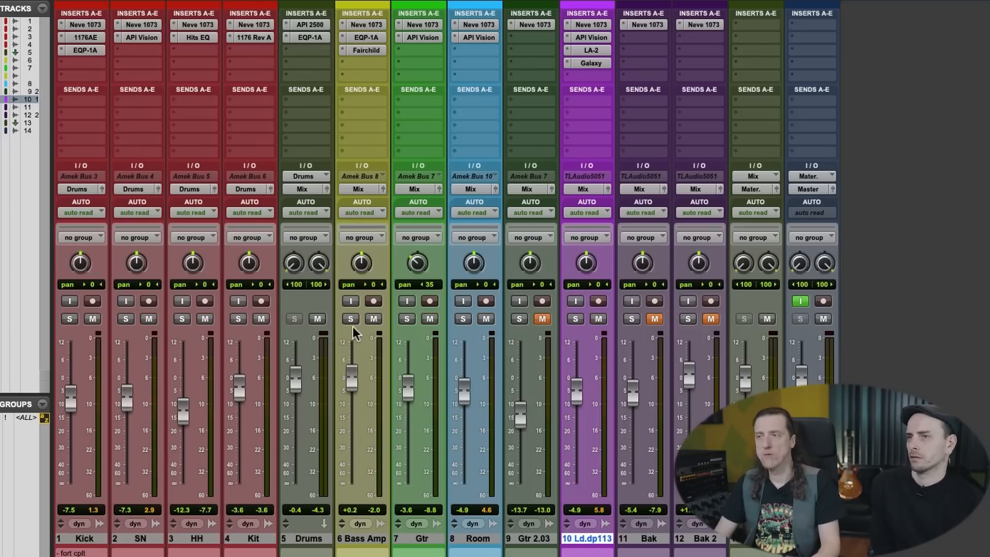
left_click_drag(349, 381, 350, 389)
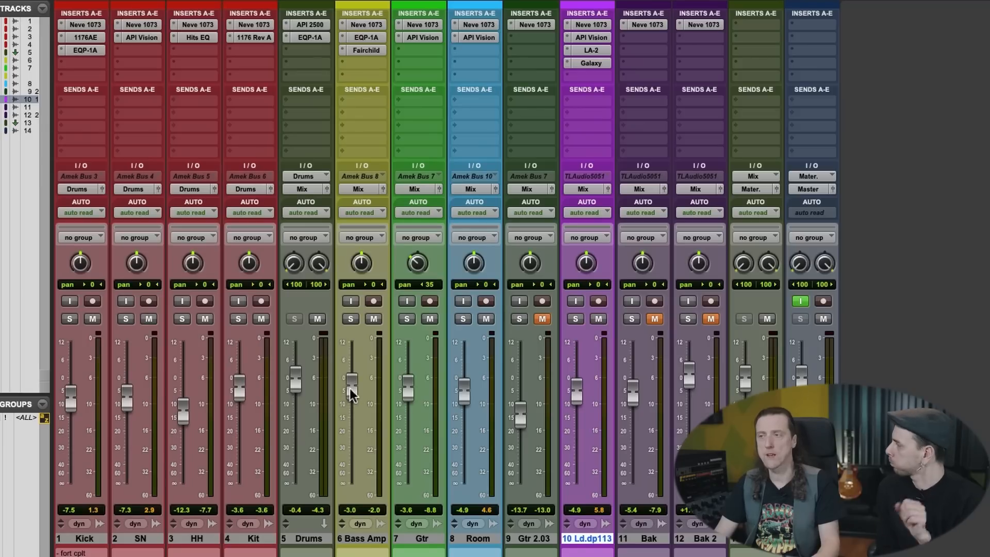
key("space")
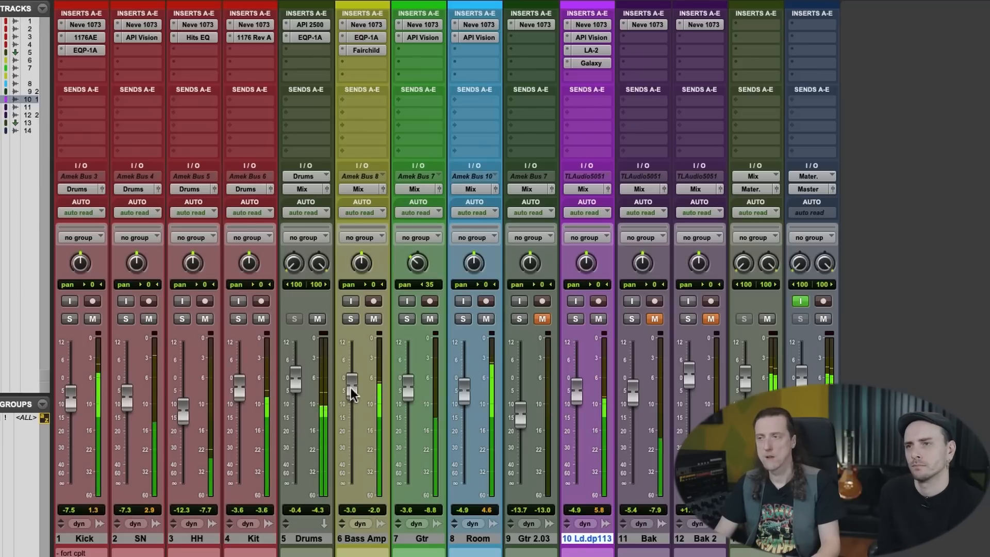
Step: Mute the lead vocal while listening and set the Bass Amp fader to -0.1 dB
mouse_move(351, 388)
left_mouse_down()
mouse_move(360, 432)
mouse_move(352, 378)
left_mouse_up()
left_click(598, 319)
left_click(430, 319)
left_click_drag(352, 382, 354, 387)
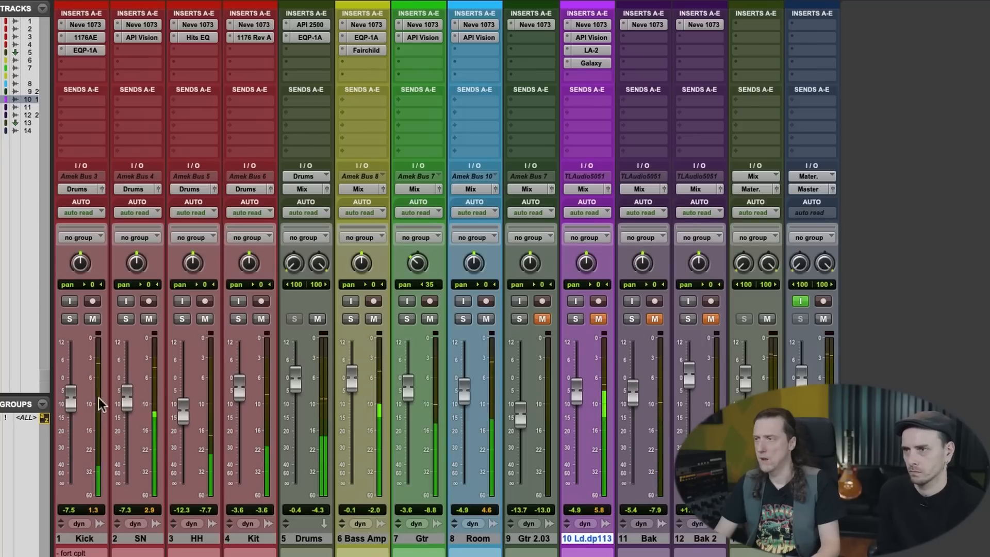
Step: Raise the Kick fader to -5.4 dB and the SN fader to -3.0 dB, and lower the Bass Amp to -1.7 dB
left_click_drag(71, 398, 131, 386)
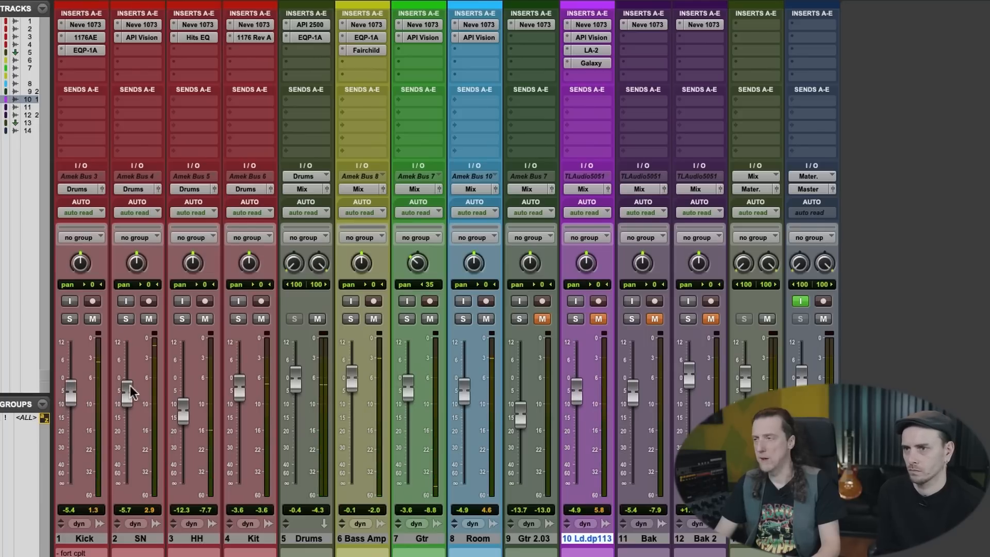
left_click_drag(130, 386, 131, 382)
left_click_drag(354, 398, 355, 393)
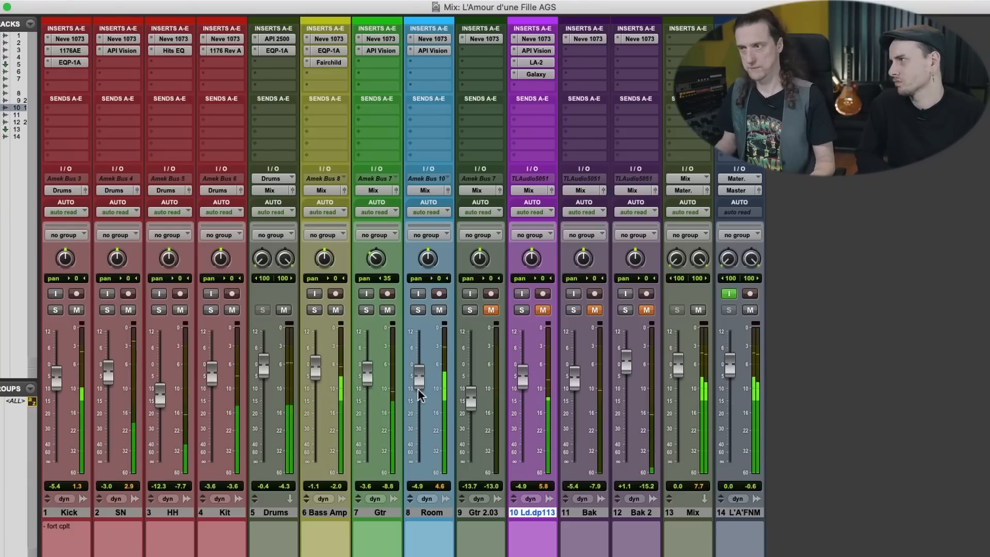
left_click_drag(316, 375, 316, 376)
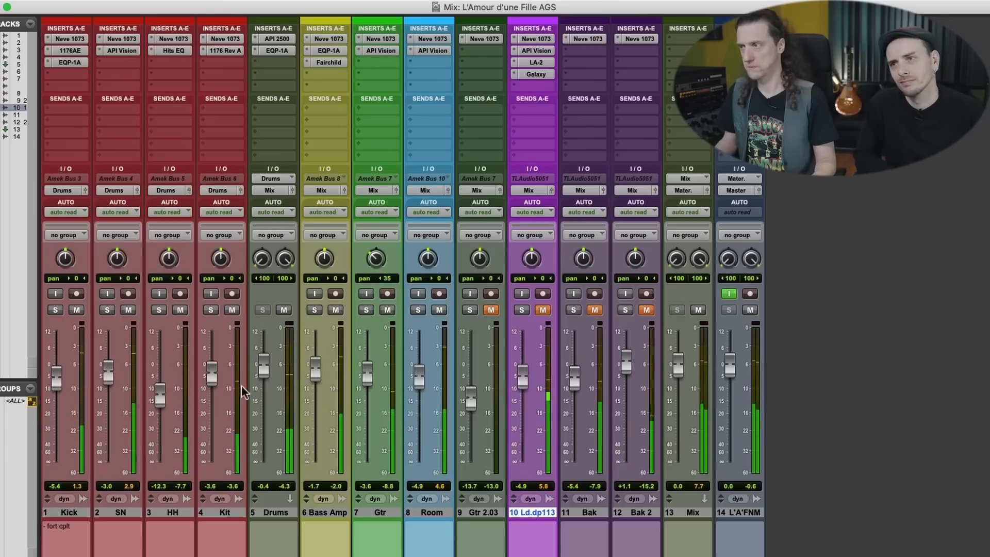
Step: Raise the Kick to -0.4 dB and the SN to -1.7 dB, and compare the mix with the Room muted and unmuted
left_click_drag(57, 382, 60, 371)
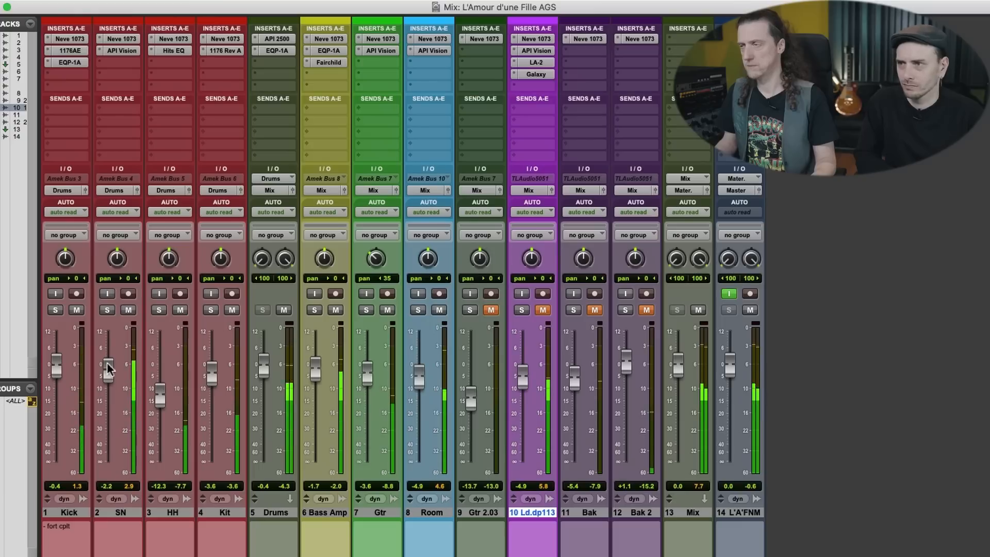
left_click_drag(108, 367, 108, 369)
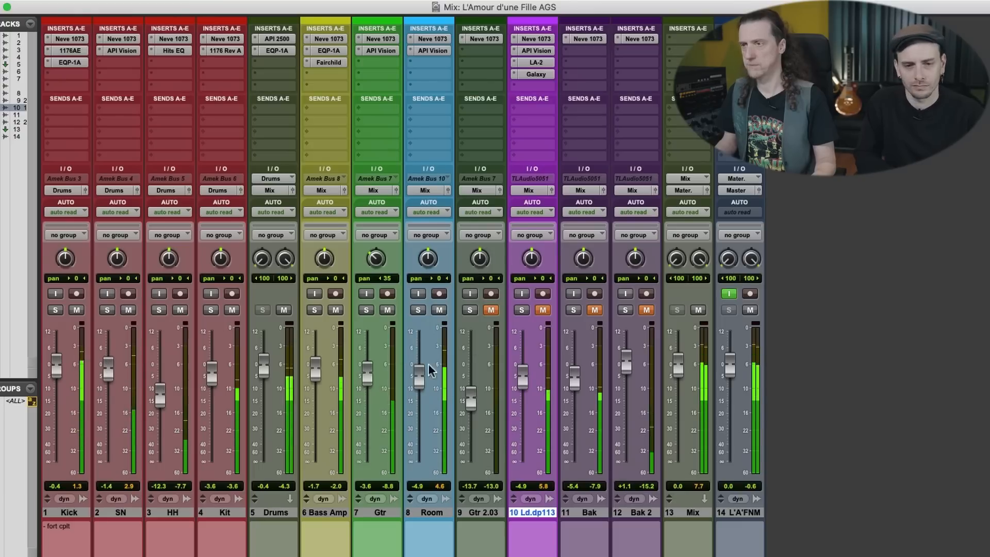
left_click(439, 309)
left_click(439, 309)
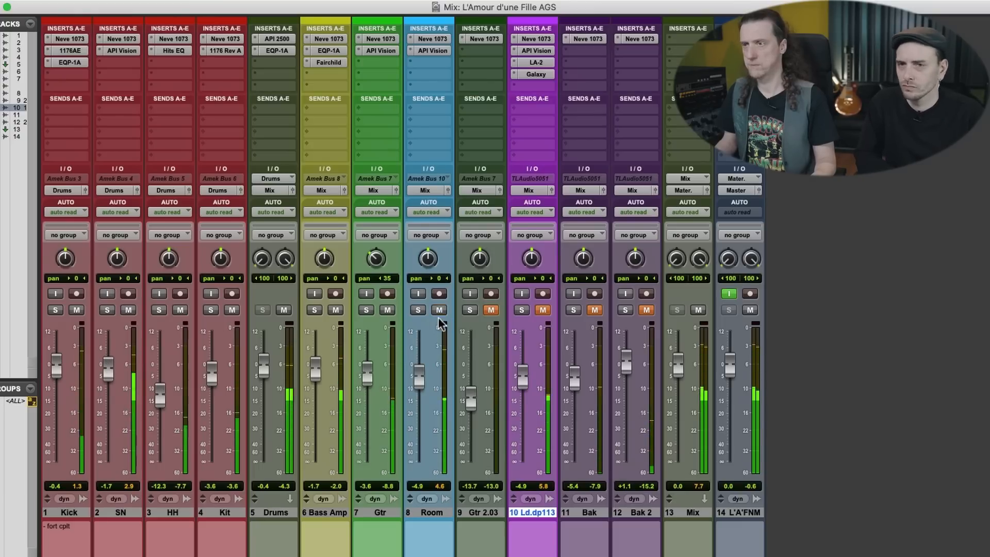
Step: Unmute the lead vocal, set its fader to -4.6 dB, and rebalance the Bass Amp and Gtr, with Gtr at -2.7 dB
left_click(543, 309)
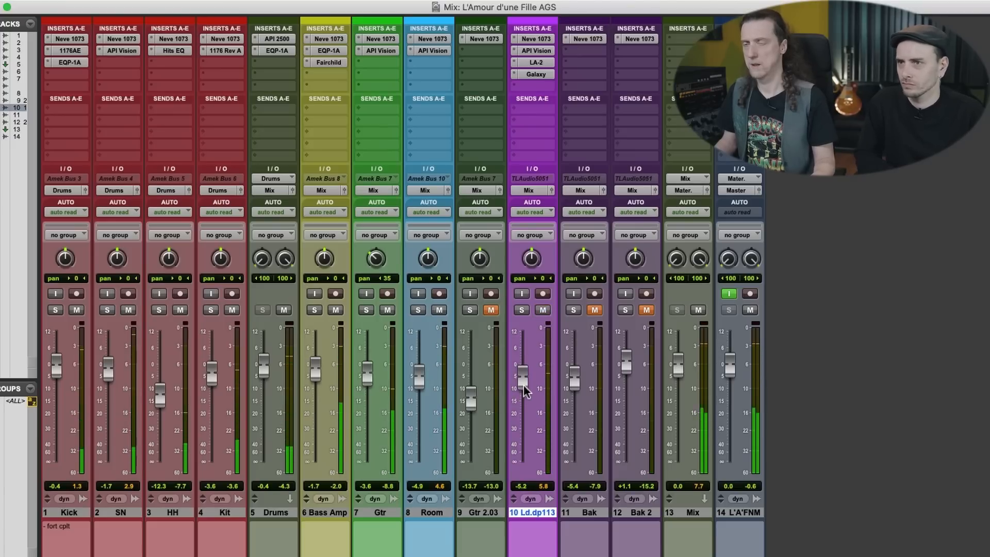
left_click_drag(525, 391, 525, 389)
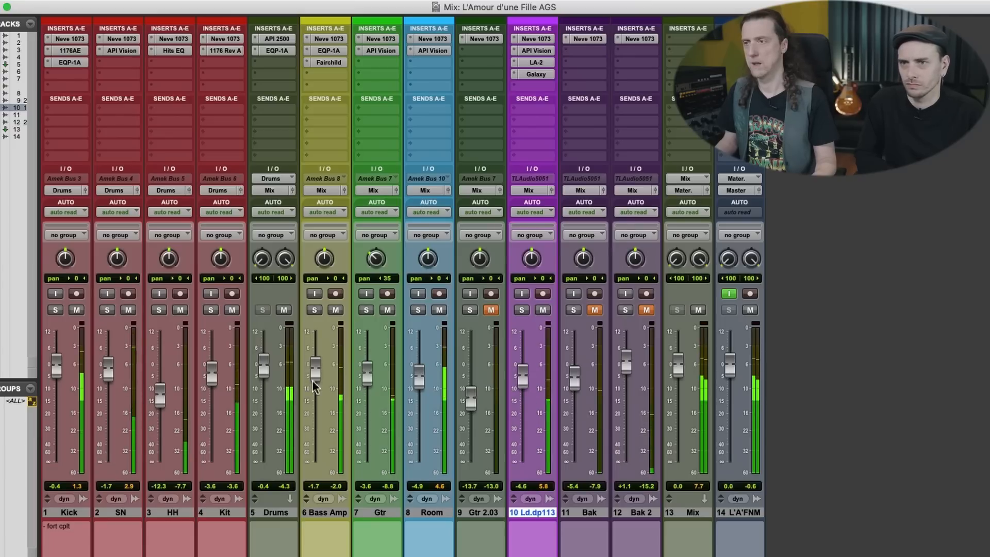
left_click_drag(320, 380, 422, 386)
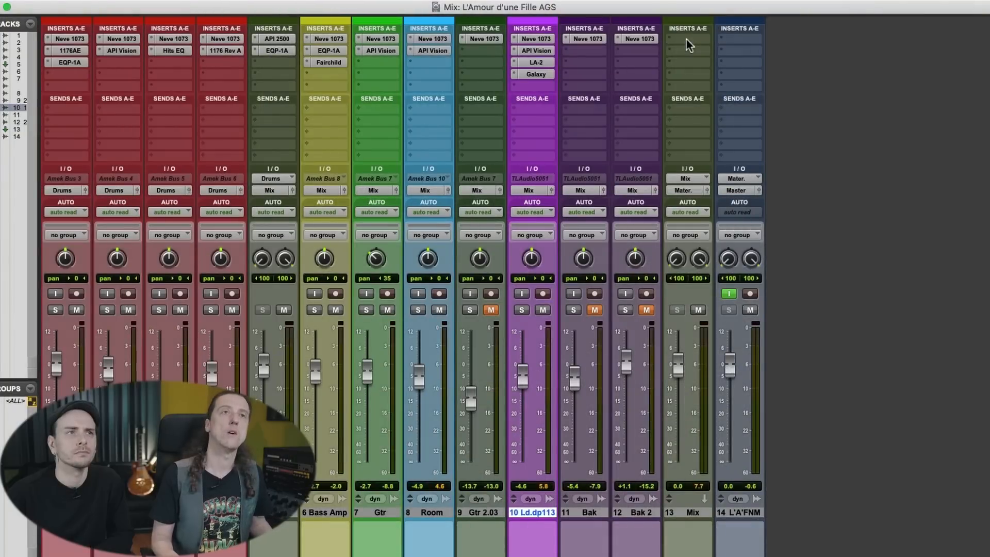
Step: Insert the stereo UADx Fairchild 670 Compressor on the Mix track and reposition its window
left_click(687, 40)
mouse_move(707, 38)
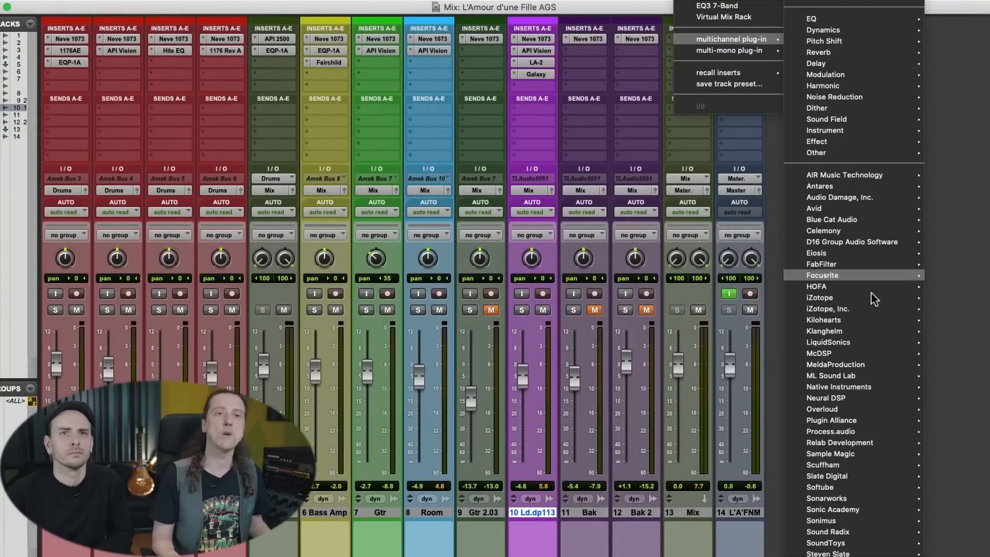
scroll(872, 450, "down", 5)
mouse_move(873, 450)
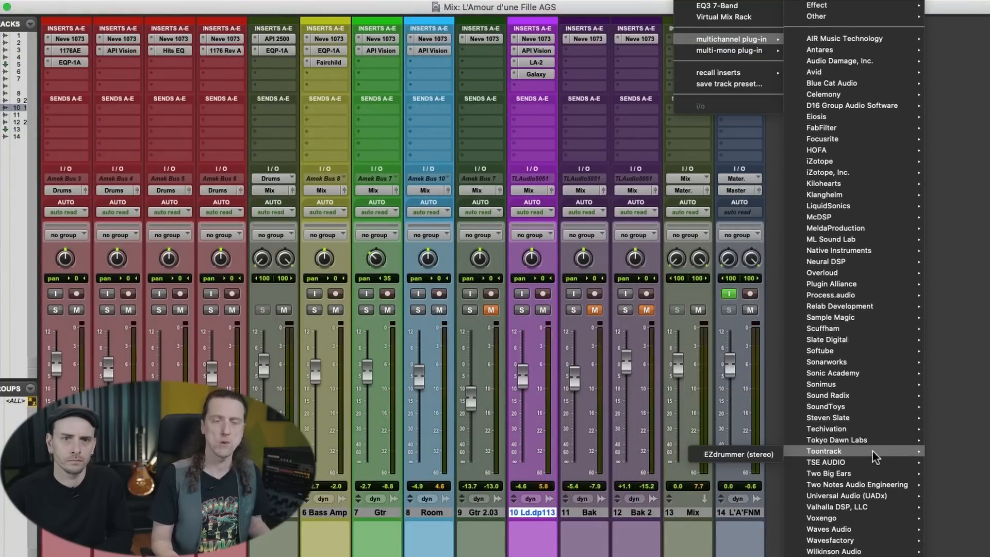
scroll(873, 450, "down", 1)
mouse_move(851, 477)
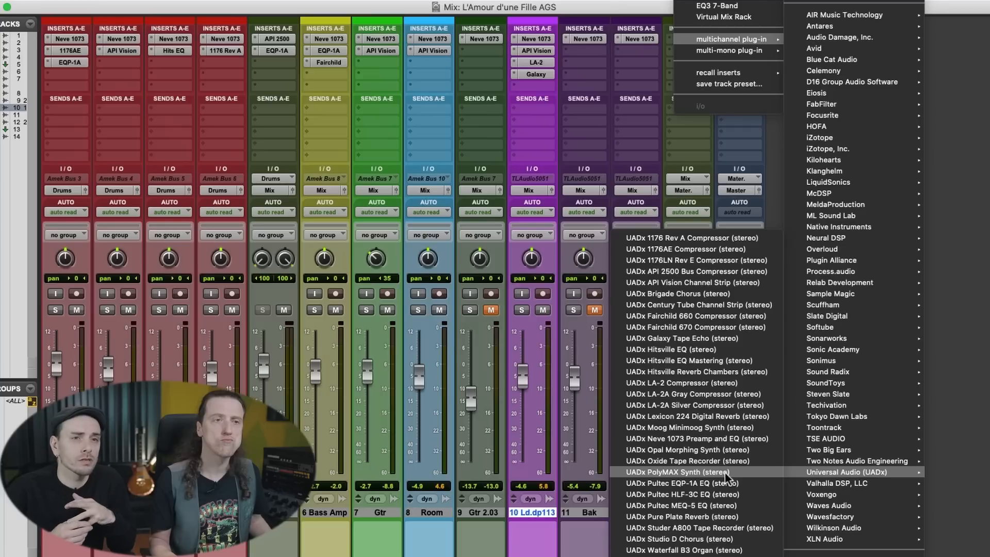
left_click(668, 330)
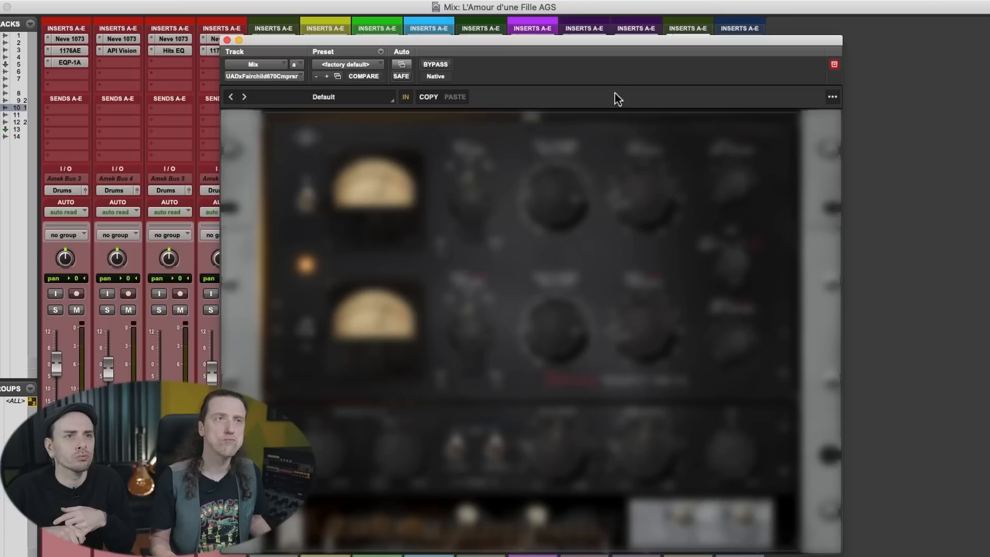
left_click_drag(589, 42, 641, 26)
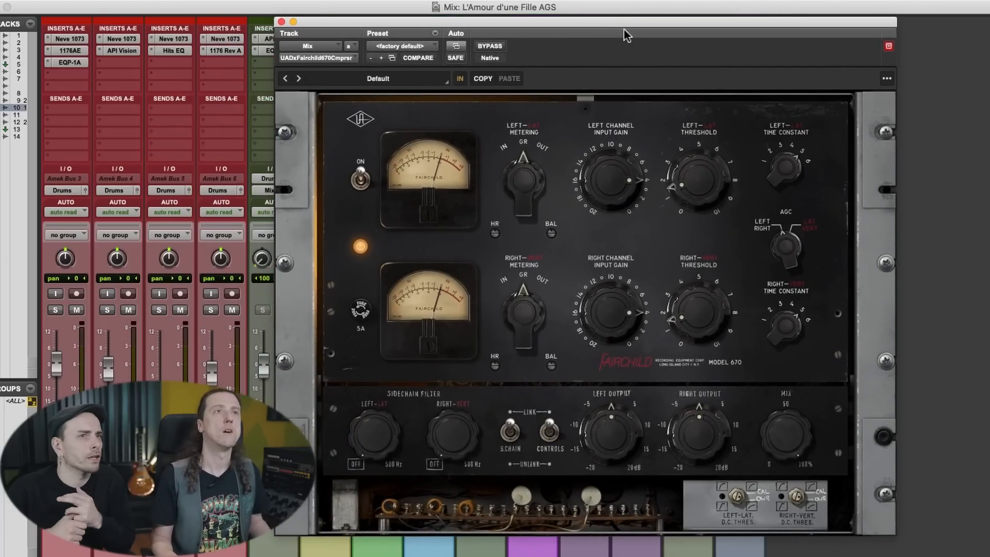
left_click_drag(589, 24, 607, 24)
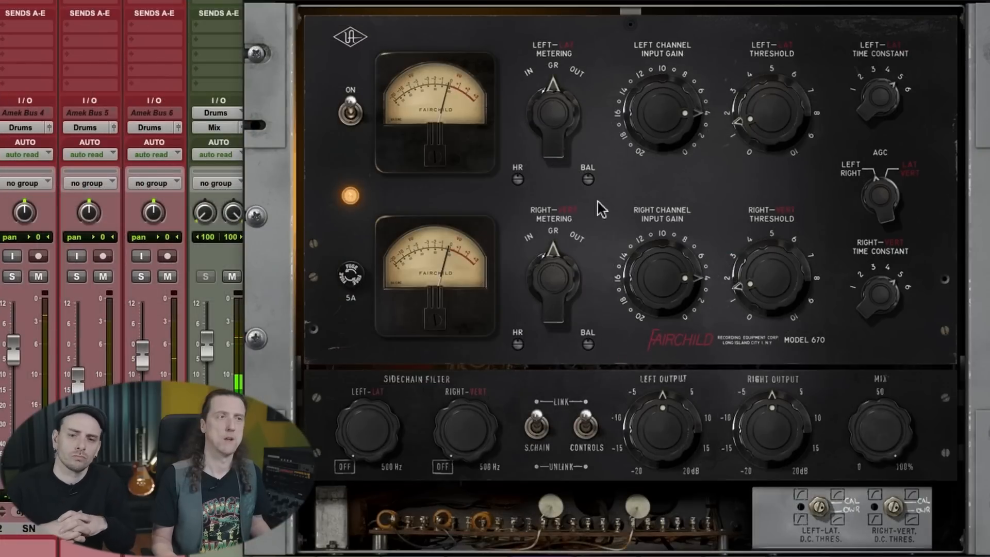
Step: Lower the Fairchild's input gain to about 3, raise its threshold to about 4, and try several time constants, ending on 1
left_click_drag(649, 121, 651, 118)
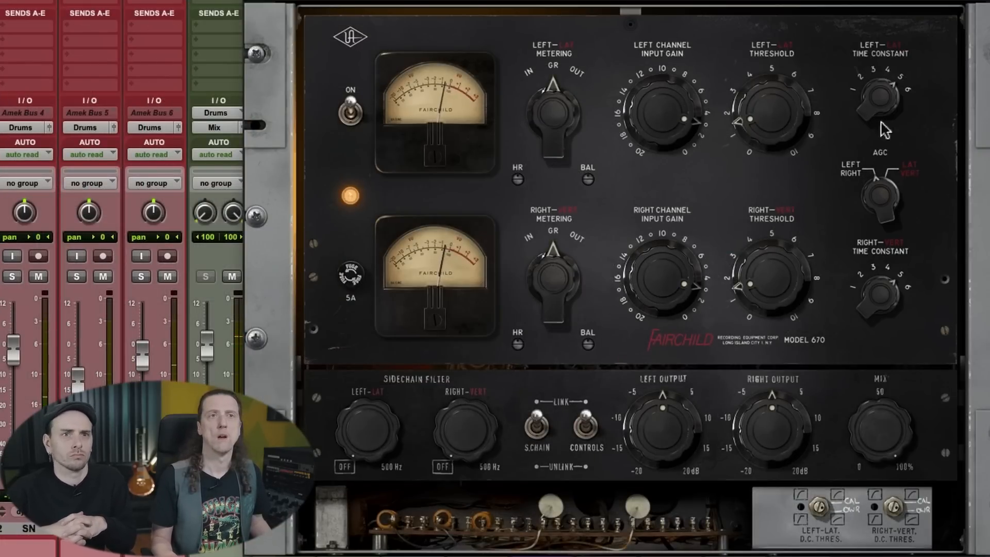
left_click_drag(883, 102, 876, 191)
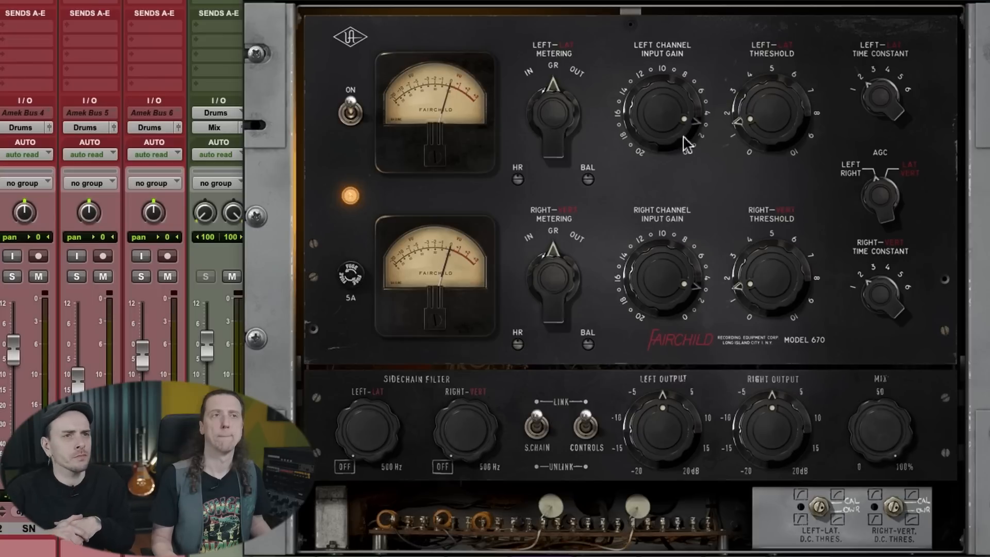
mouse_move(650, 133)
left_mouse_down()
mouse_move(651, 116)
mouse_move(652, 130)
left_mouse_up()
left_click_drag(779, 133, 784, 88)
left_click_drag(875, 105, 900, 42)
left_click_drag(883, 93, 849, 207)
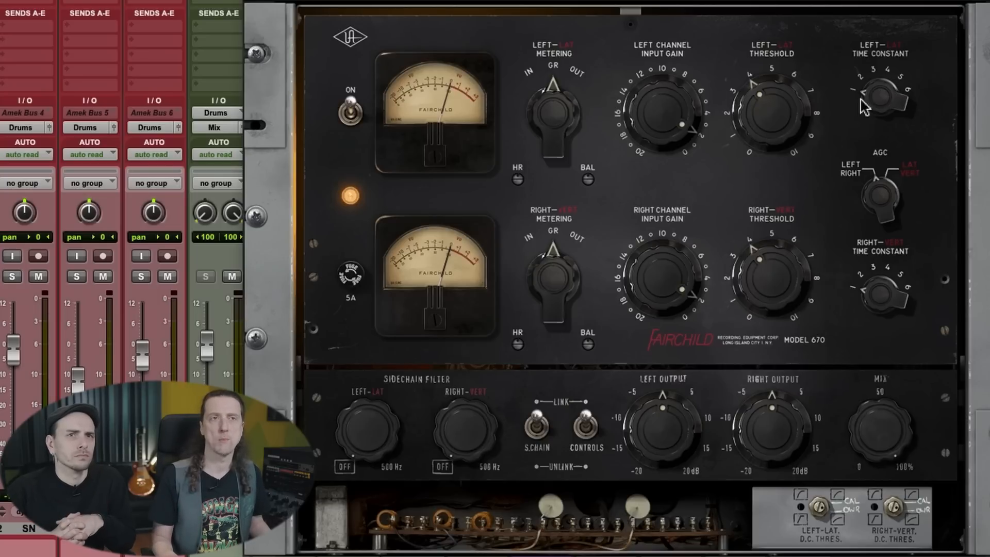
left_click_drag(877, 94, 872, 118)
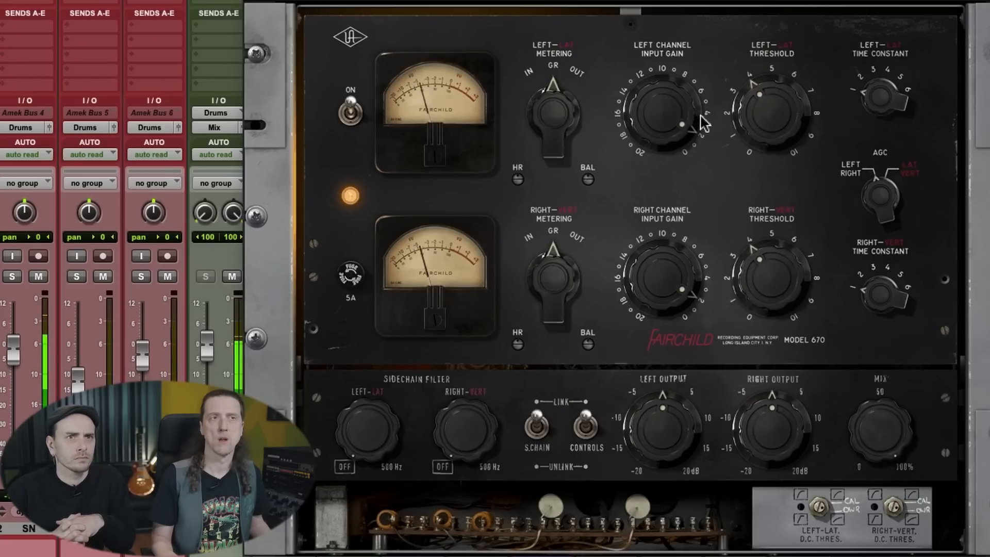
Step: Set the Fairchild's input gain to 4 and its threshold to about 2, and compare a slower time constant before returning to 1
mouse_move(694, 115)
left_mouse_down()
mouse_move(676, 124)
mouse_move(688, 111)
left_mouse_up()
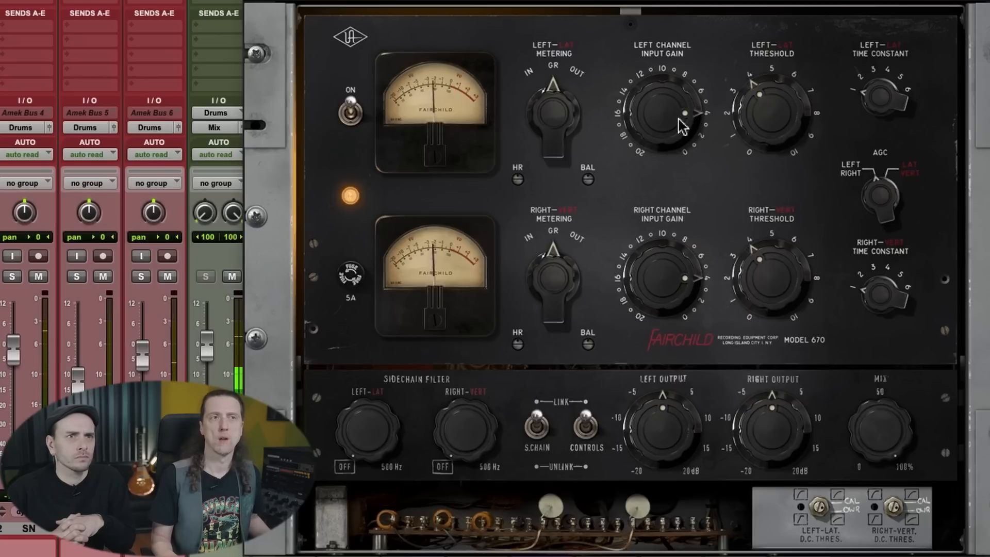
left_click_drag(770, 111, 758, 135)
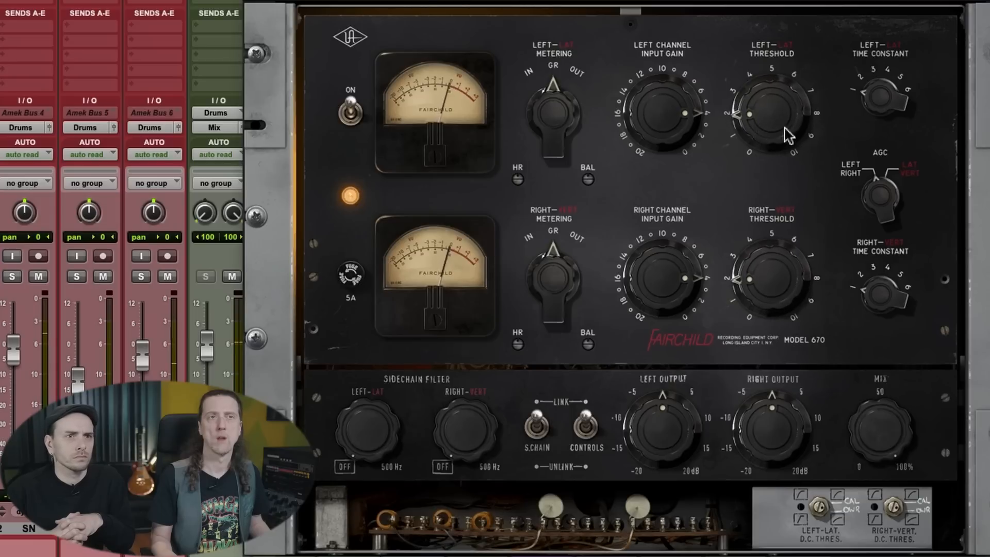
left_click_drag(883, 81, 866, 114)
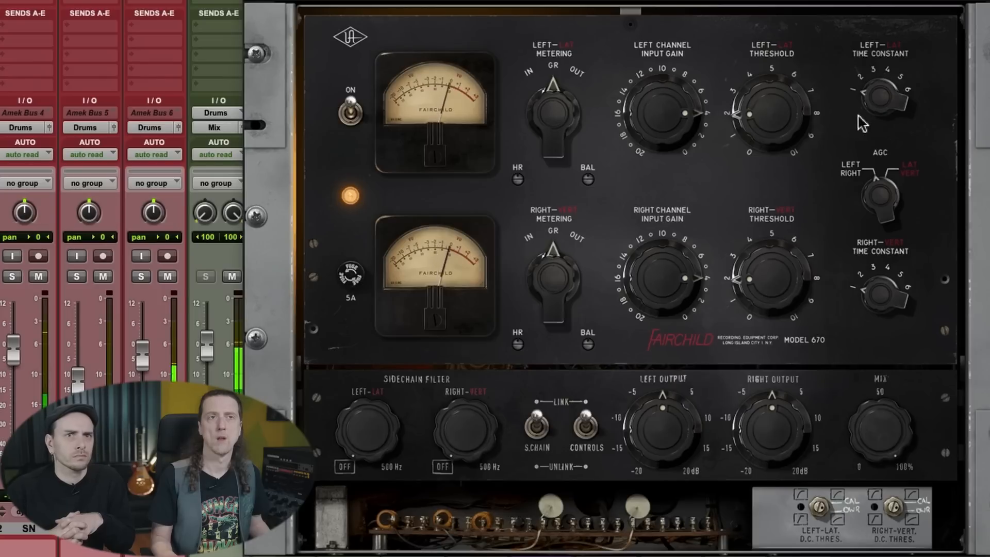
left_click_drag(865, 124, 889, 88)
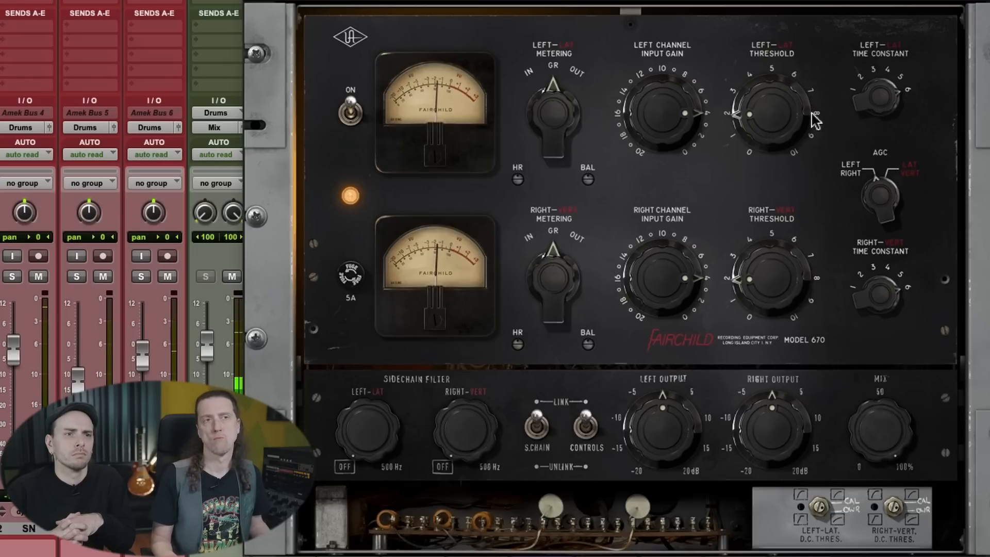
left_click_drag(774, 117, 774, 112)
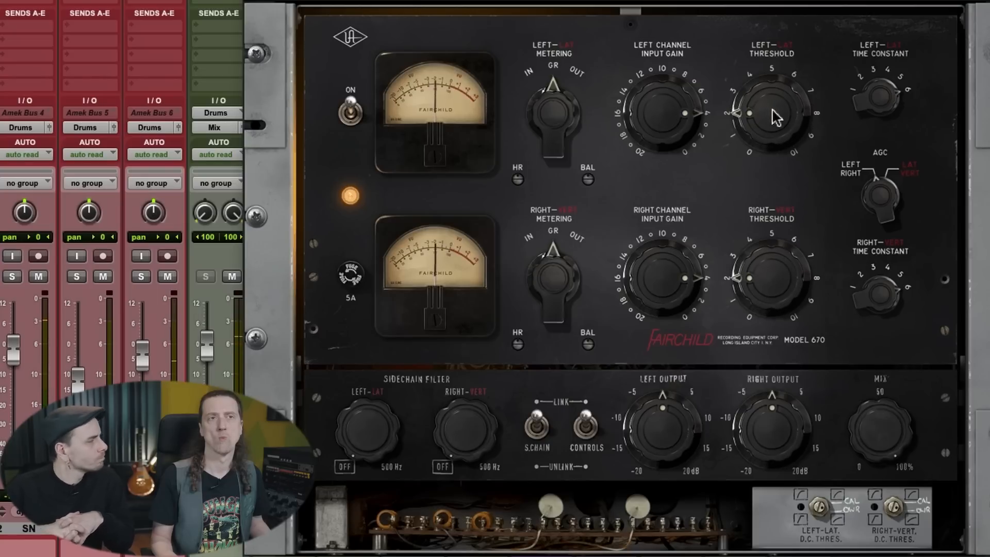
left_click_drag(881, 109, 839, 267)
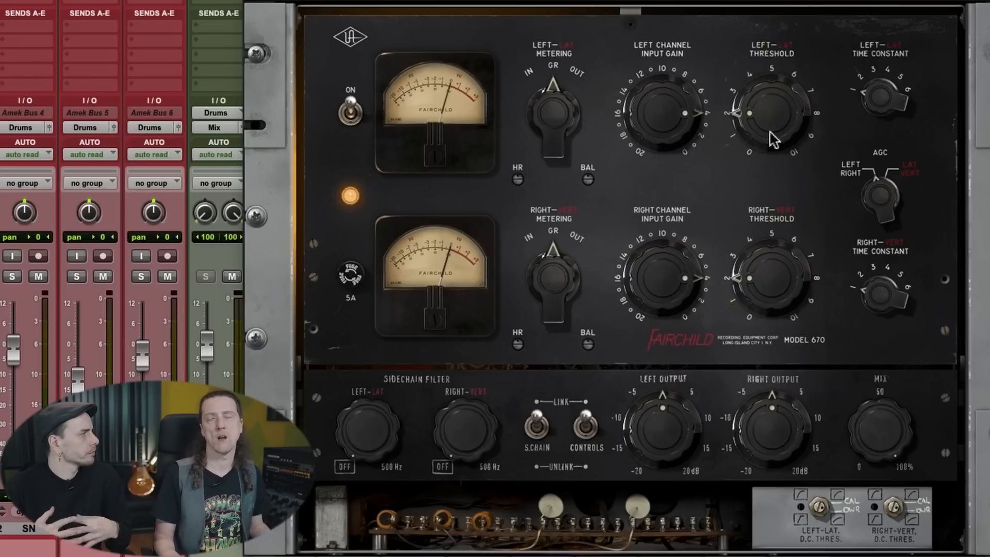
Step: Fine-tune the Fairchild's threshold around 2 during playback and close the compressor
mouse_move(767, 132)
left_mouse_down()
mouse_move(767, 149)
mouse_move(753, 151)
mouse_move(751, 133)
left_mouse_up()
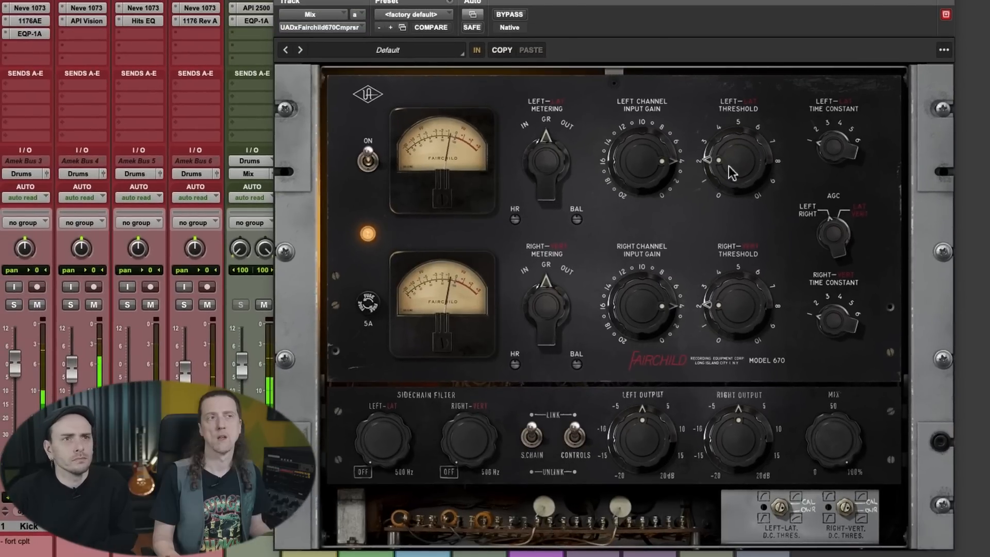
left_click_drag(728, 166, 729, 164)
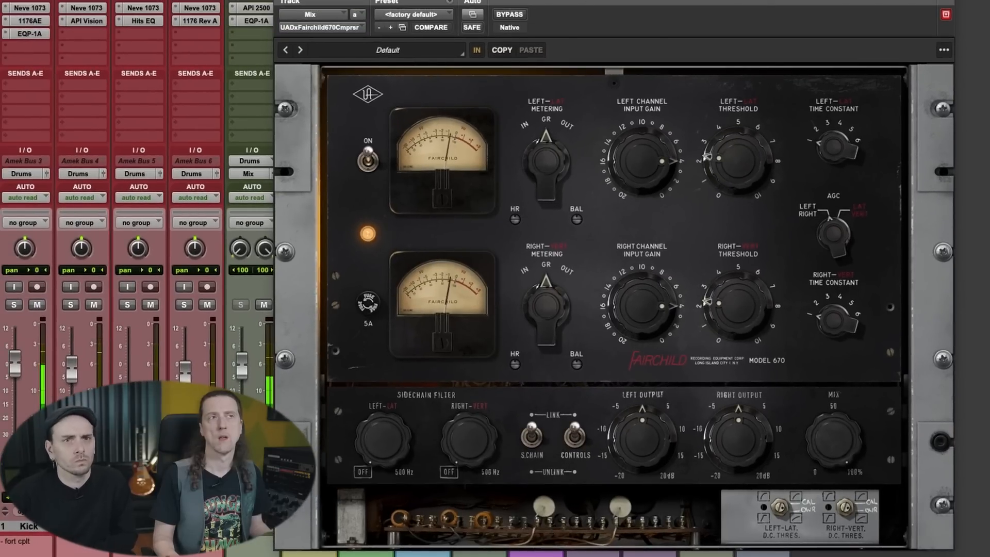
left_click_drag(739, 157, 739, 158)
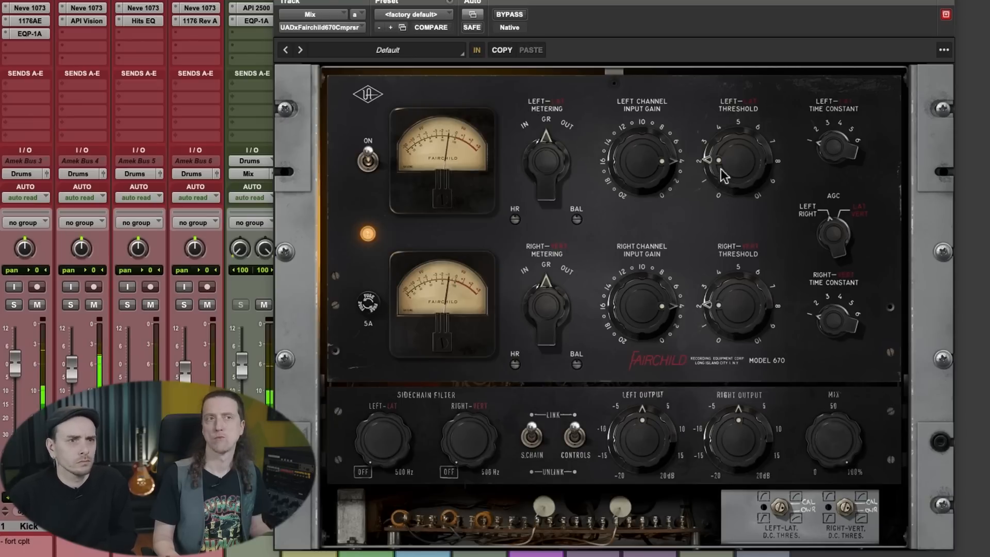
left_click(283, 0)
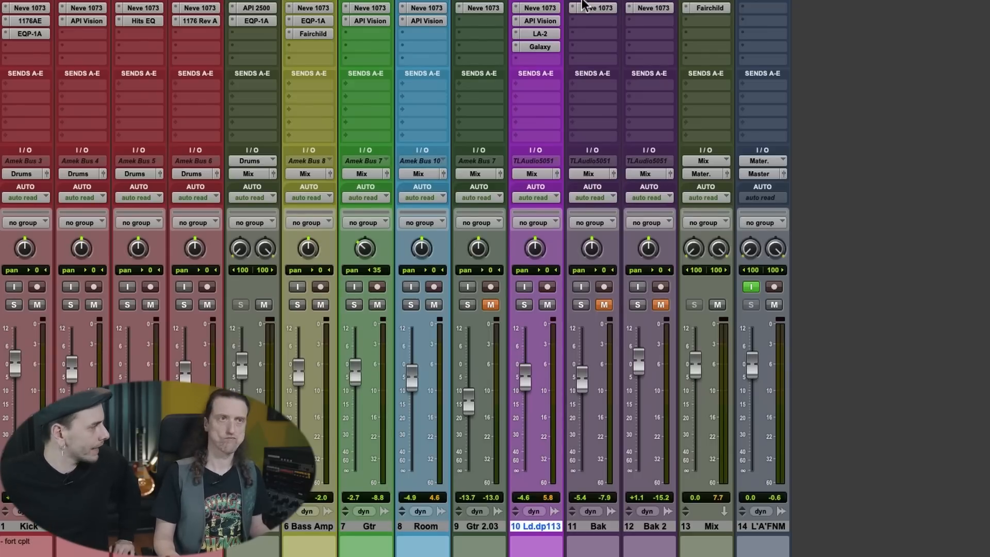
Step: Insert the stereo UADx Hitsville EQ Mastering after the Fairchild on the Mix track
left_click(721, 20)
mouse_move(725, 21)
scroll(913, 239, "down", 2)
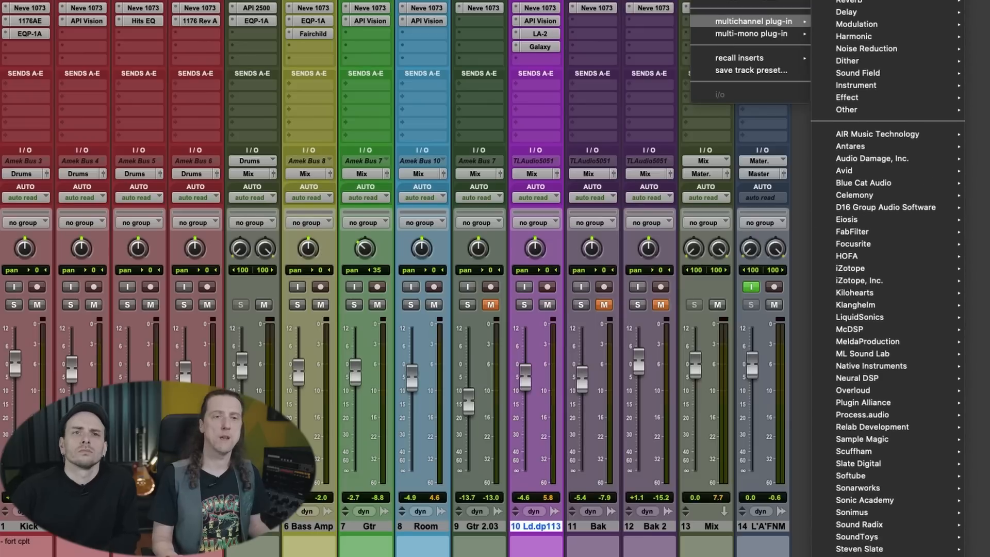
scroll(880, 549, "down", 3)
mouse_move(880, 550)
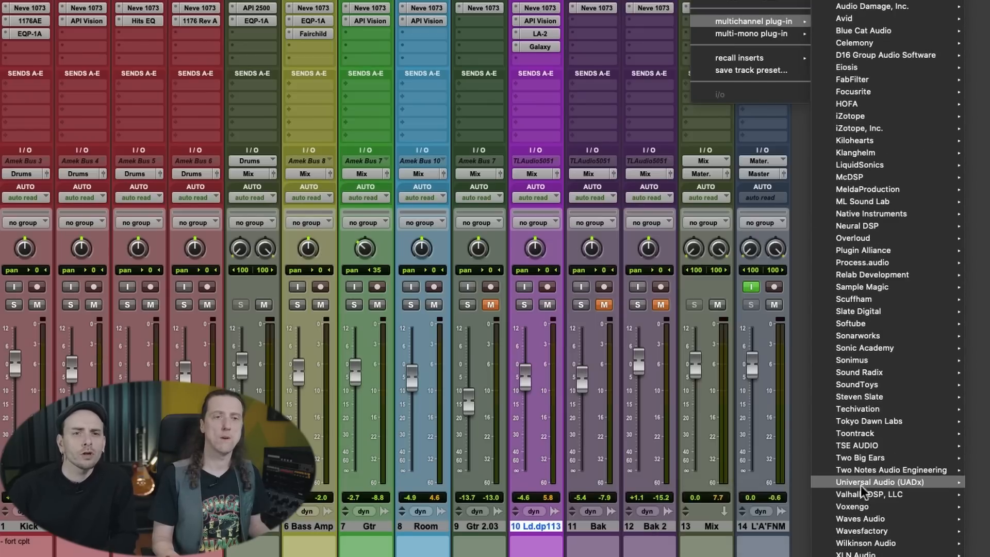
mouse_move(861, 483)
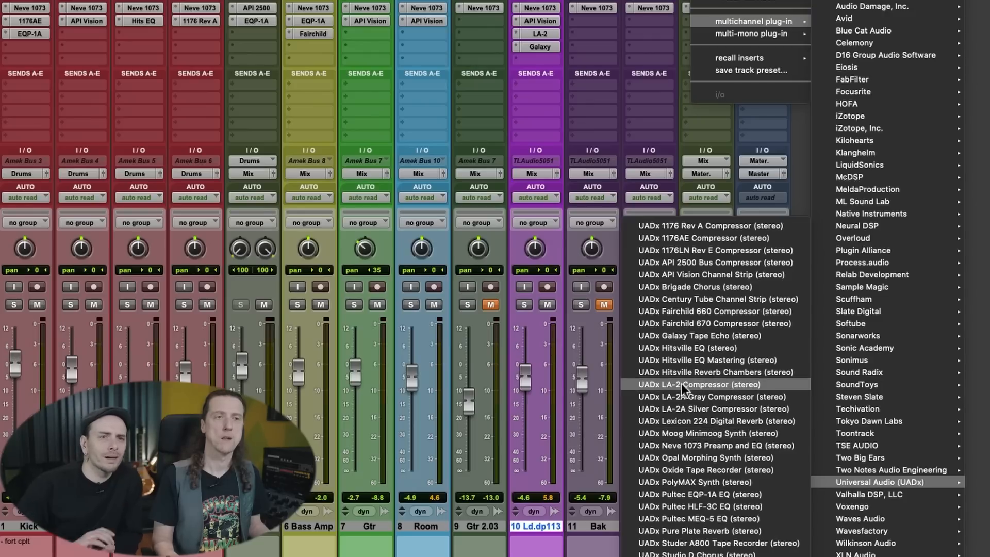
left_click(681, 361)
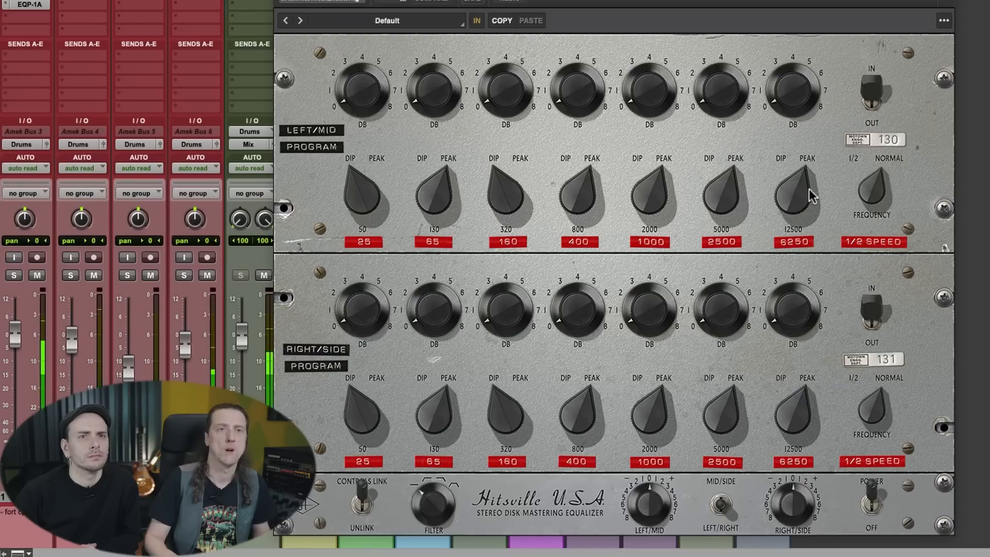
Step: Boost the 12500 Hz band to about 2 on the mastering EQ and try the half-speed frequency setting before returning to normal
left_click_drag(785, 104, 789, 66)
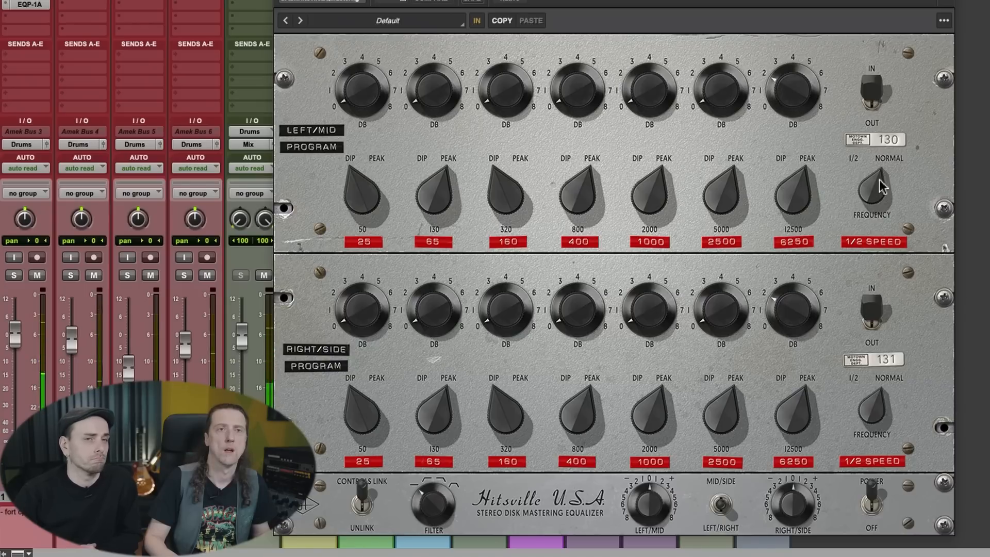
left_click(869, 195)
left_click(870, 195)
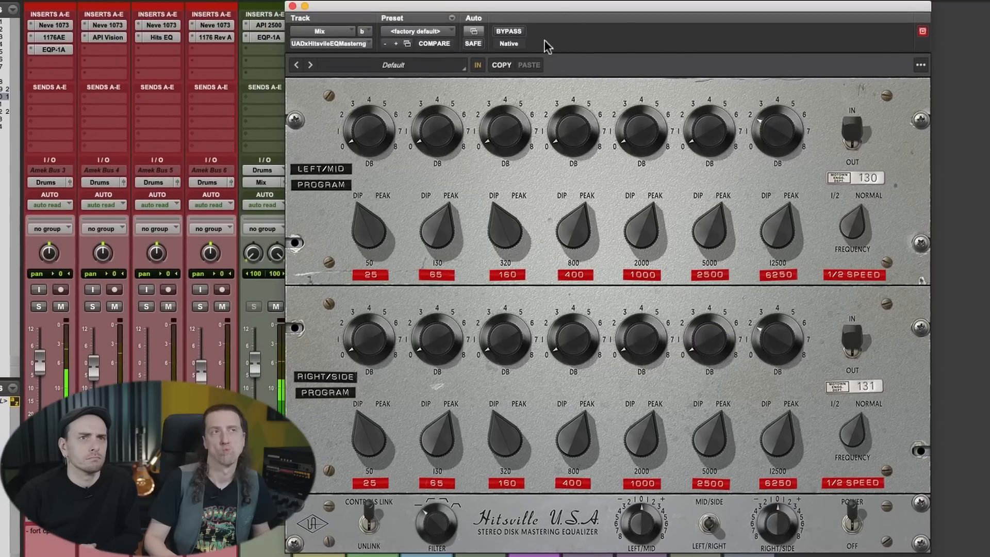
Step: Compare the mix with the Hitsville mastering EQ bypassed and active, and close the plug-in
left_click(513, 34)
left_click(512, 33)
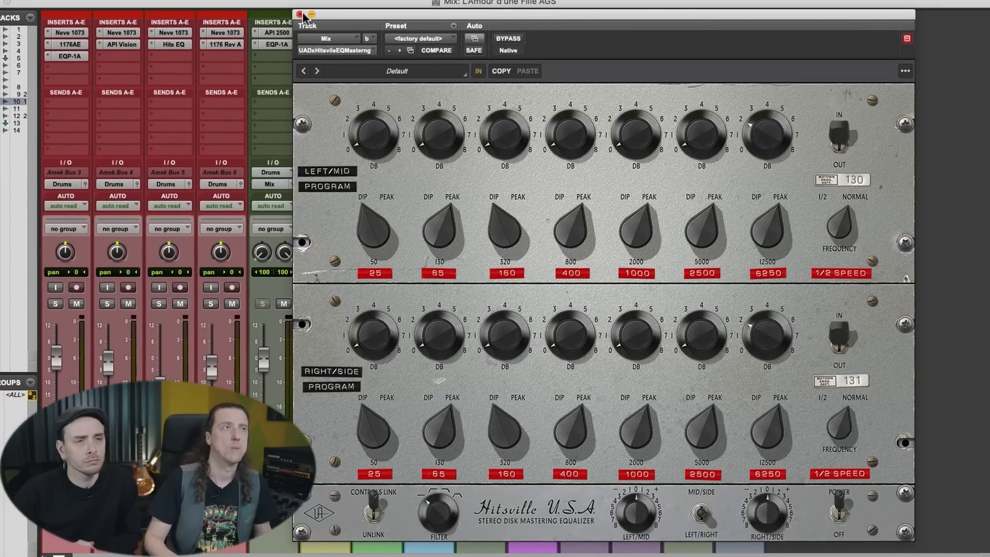
left_click(303, 14)
Step: Set the high frequency to 10 KCS on the Mix track's Pultec EQP-1A and compare it with bypass
left_click(690, 57)
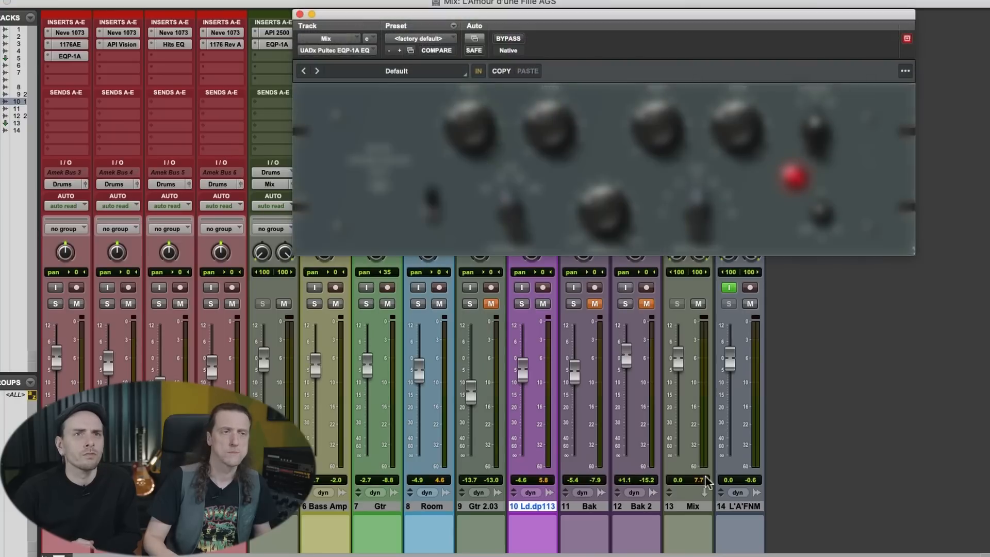
left_click_drag(497, 19, 436, 42)
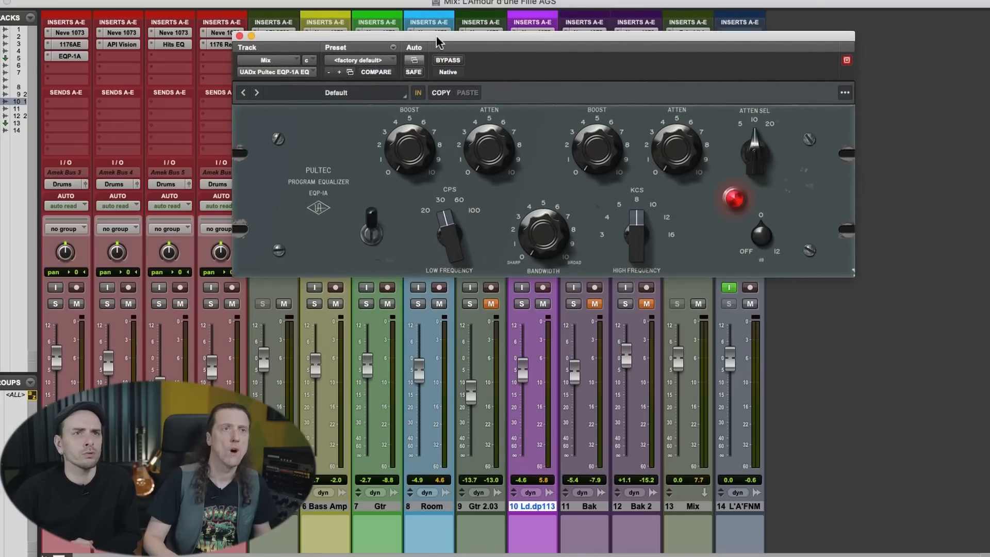
left_click_drag(613, 36, 574, 72)
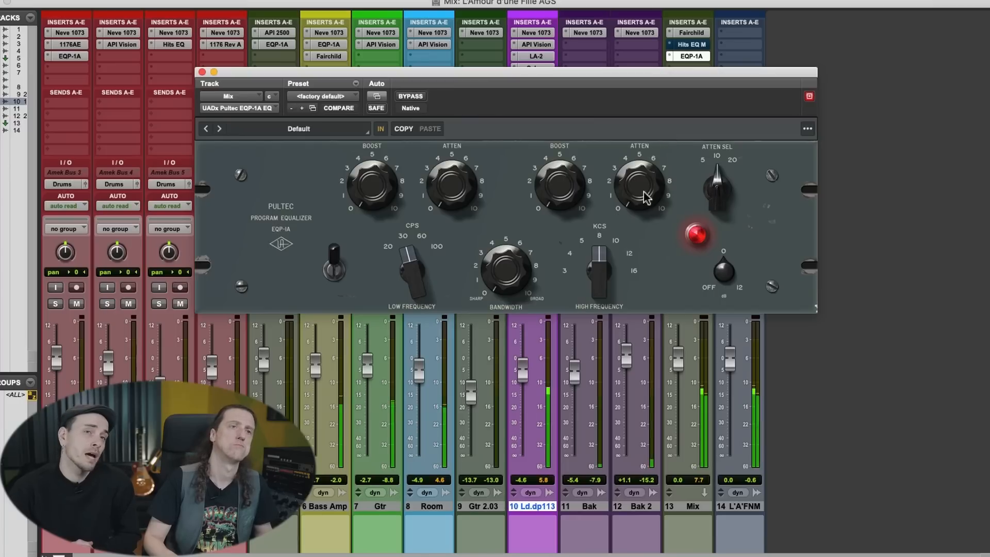
left_click_drag(600, 269, 602, 258)
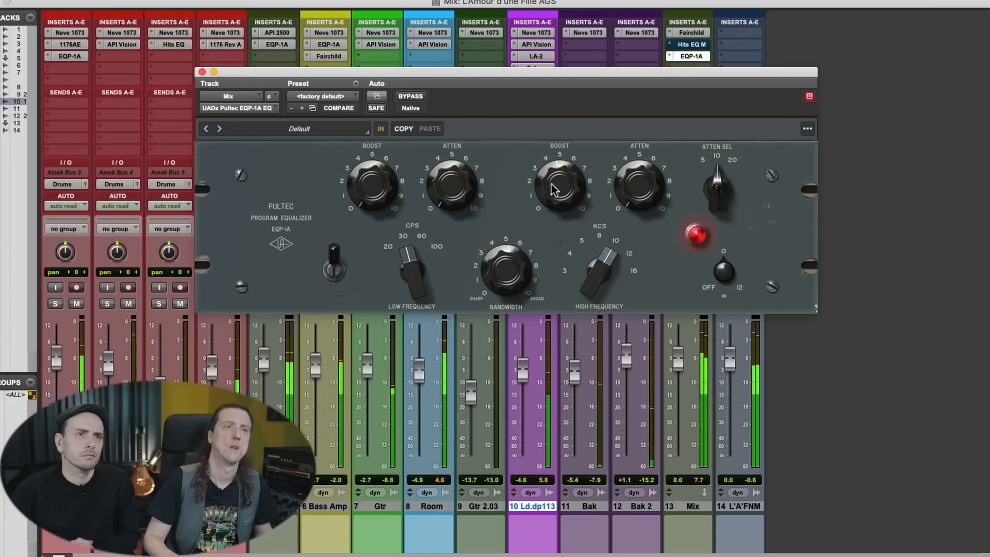
left_click(691, 57, "super")
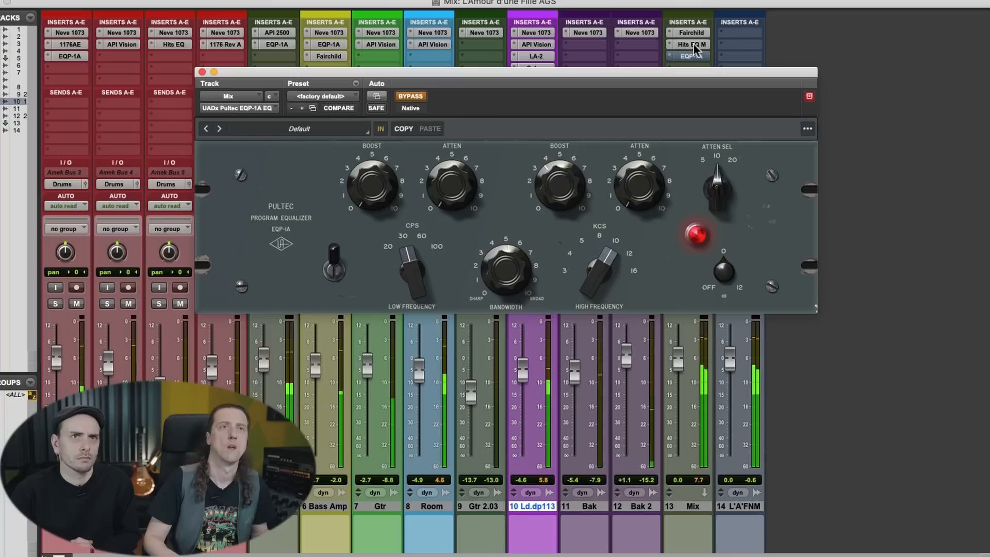
left_click(692, 55, "super")
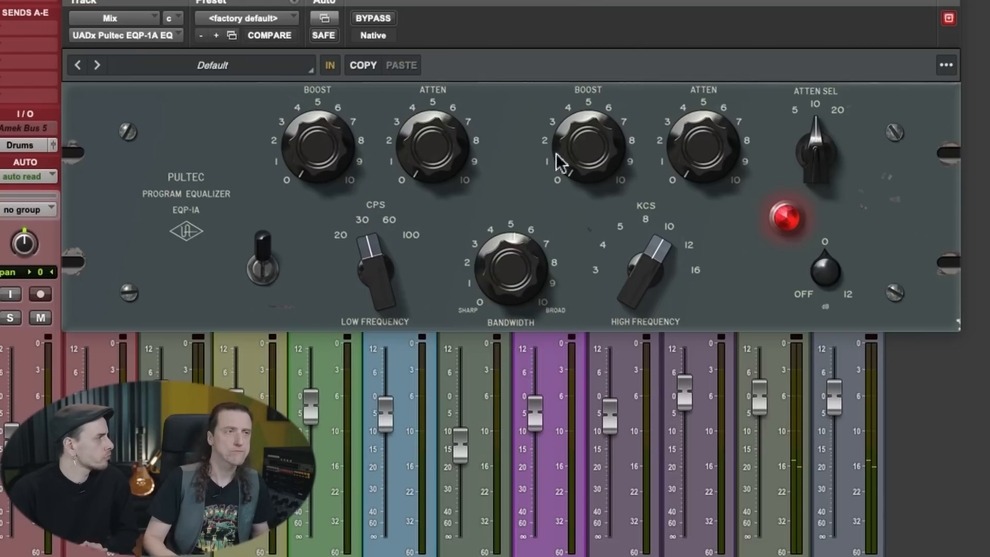
Step: Set the Pultec's low frequency to 100 CPS, try a stronger low attenuation, and settle on about 1
left_click_drag(383, 254, 388, 212)
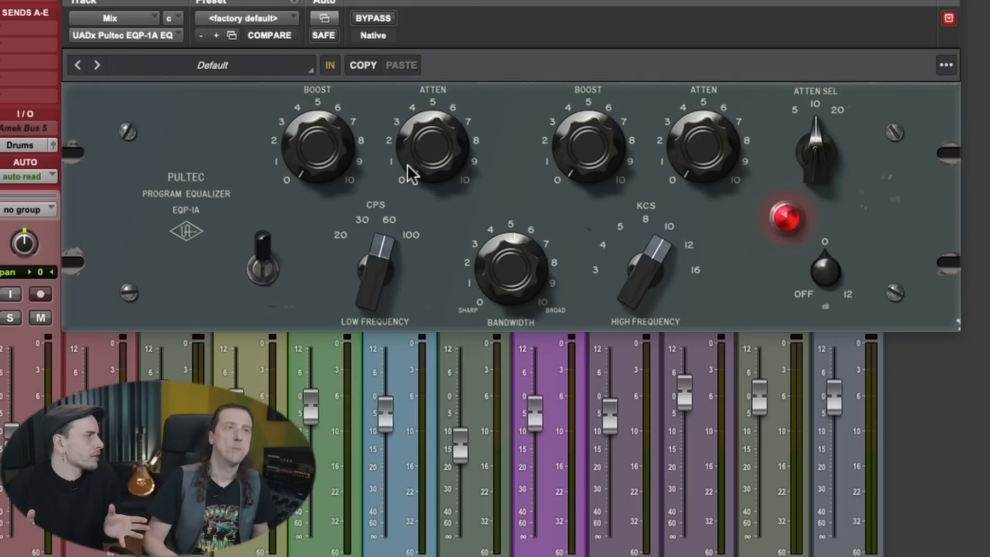
left_click_drag(454, 1, 550, 0)
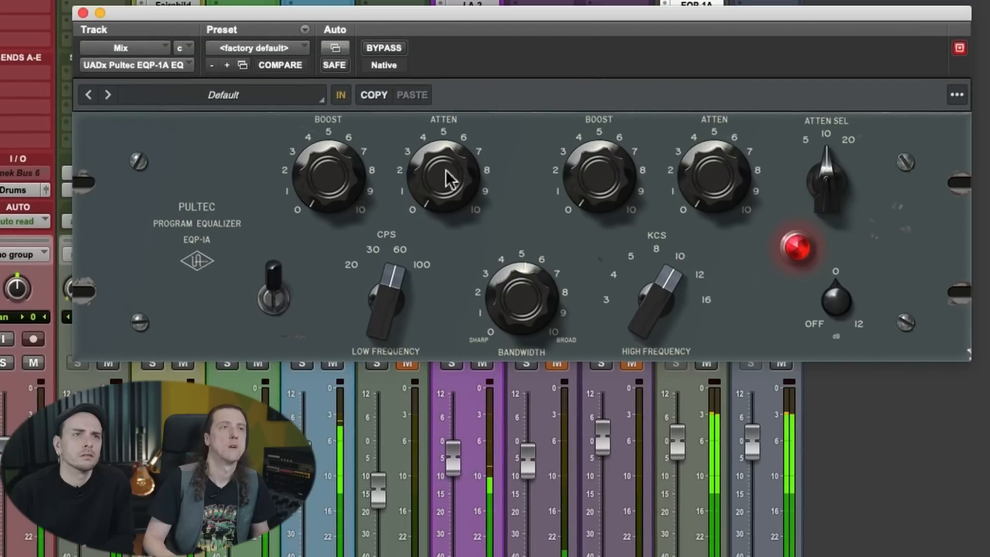
left_click(411, 259)
mouse_move(406, 272)
left_mouse_down()
mouse_move(395, 308)
mouse_move(399, 257)
left_mouse_up()
left_click_drag(453, 171, 436, 190)
mouse_move(314, 216)
left_mouse_down()
mouse_move(321, 166)
mouse_move(320, 223)
left_mouse_up()
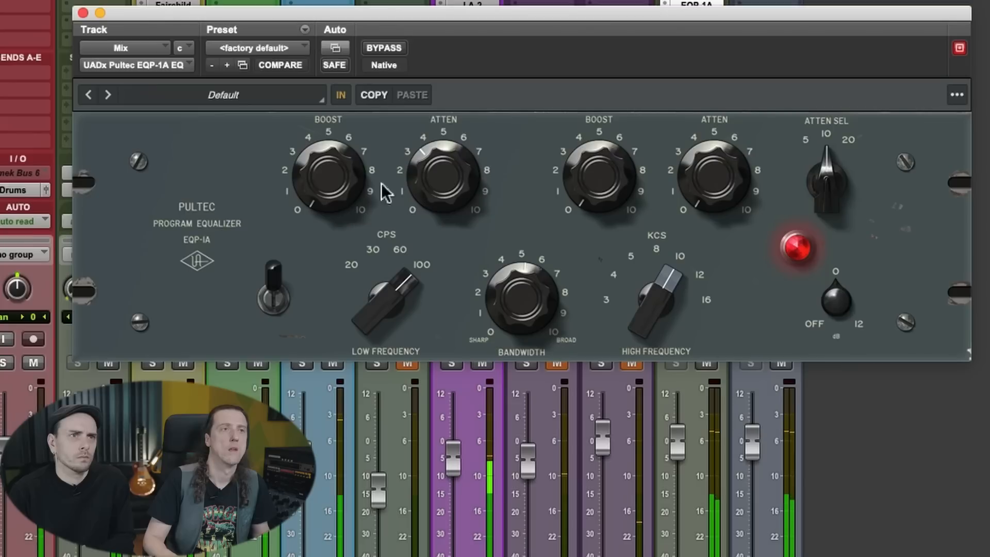
left_click_drag(420, 177, 425, 246)
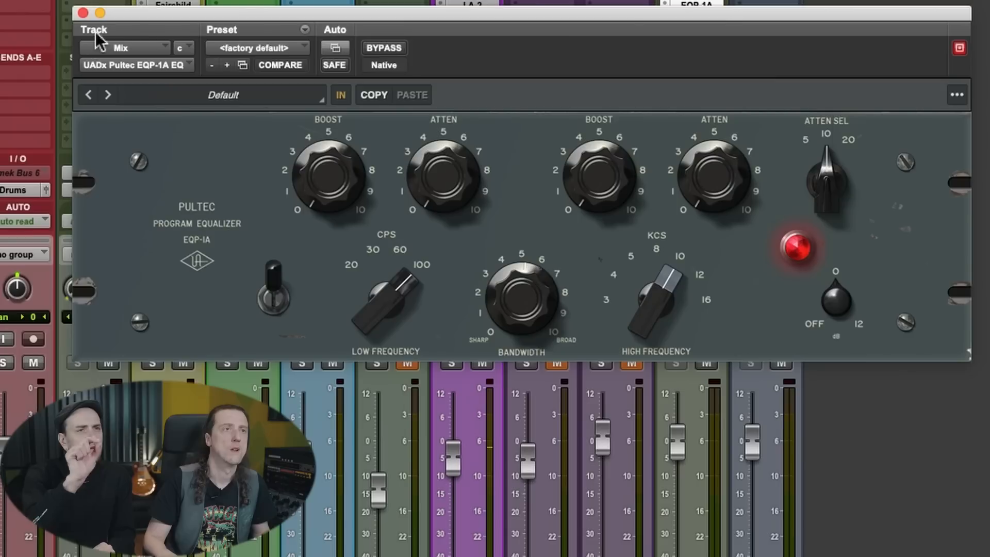
left_click_drag(420, 188, 417, 156)
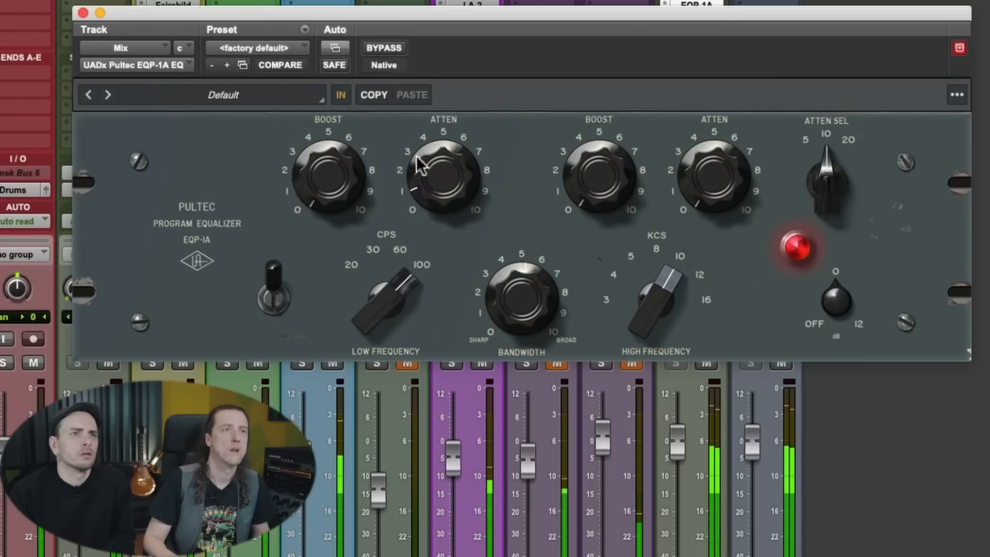
Step: Compare the low-frequency cut with the Pultec bypassed and active, and close the plug-in
left_click(399, 50)
left_click(398, 50)
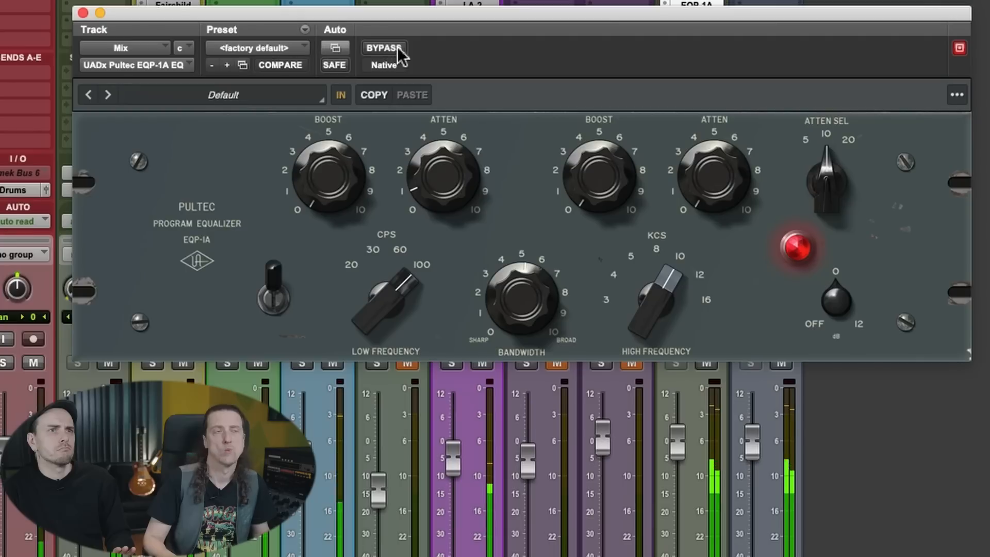
left_click(83, 12)
Step: Unmute the Bass Amp track, try midrange settings on the Neve 1073, and close the preamp
left_click(183, 364)
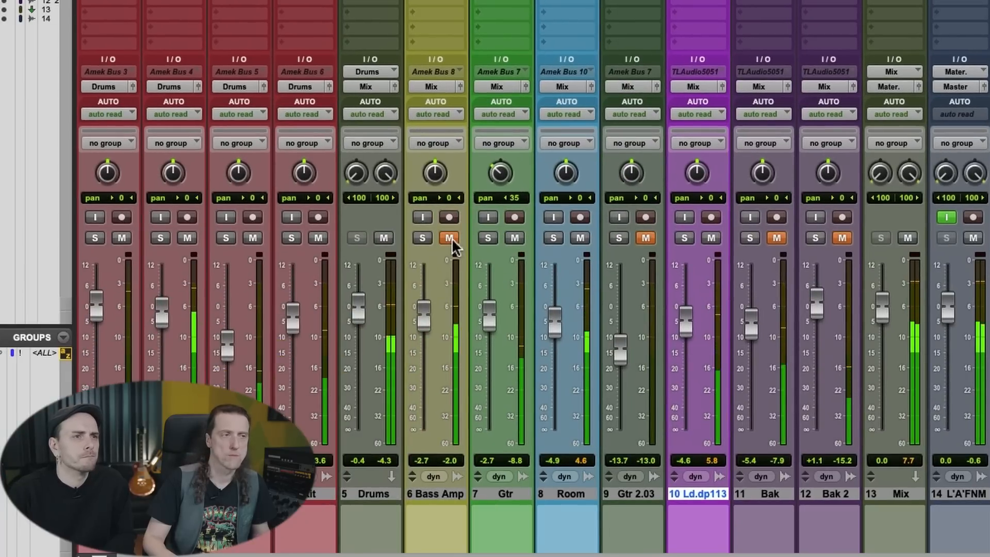
left_click(450, 238)
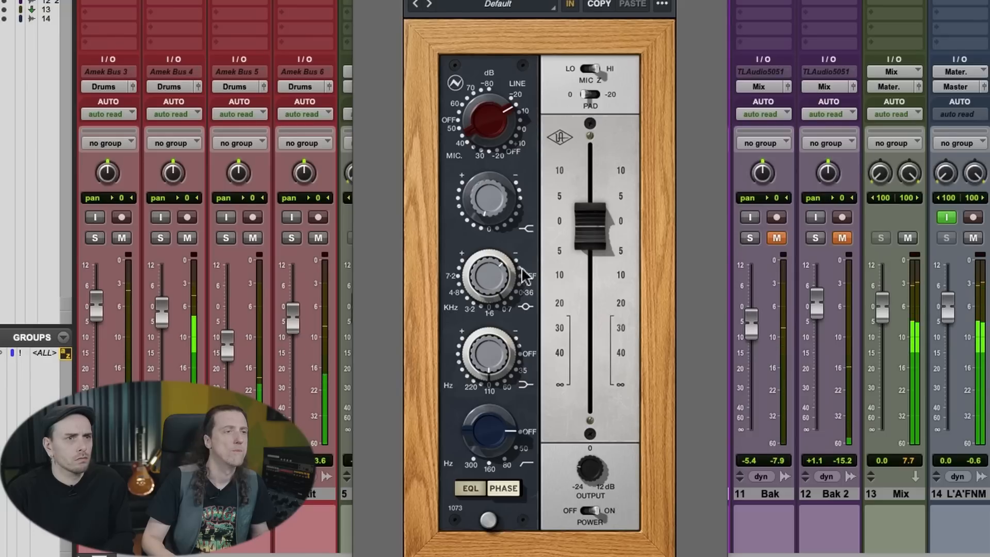
left_click_drag(493, 277, 508, 239)
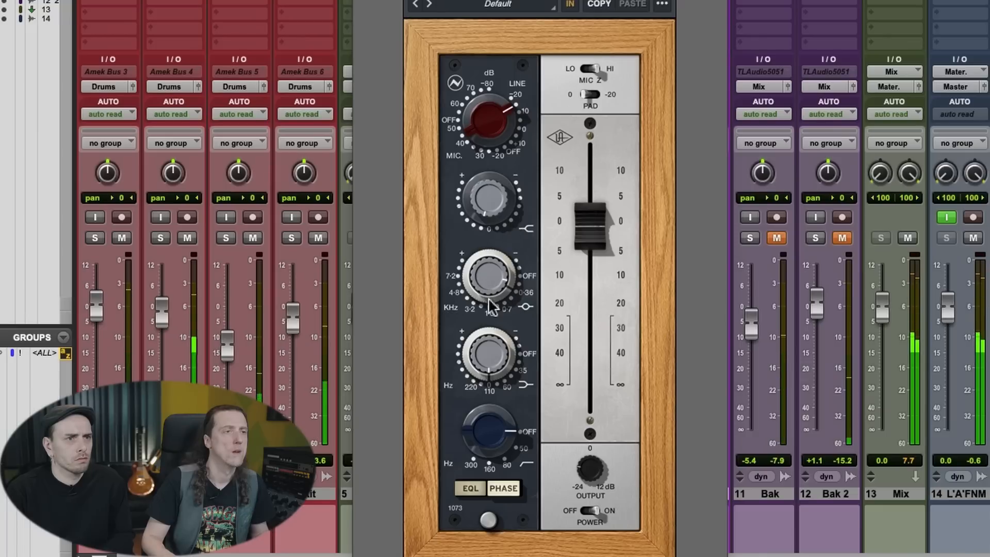
left_click_drag(486, 313, 491, 300)
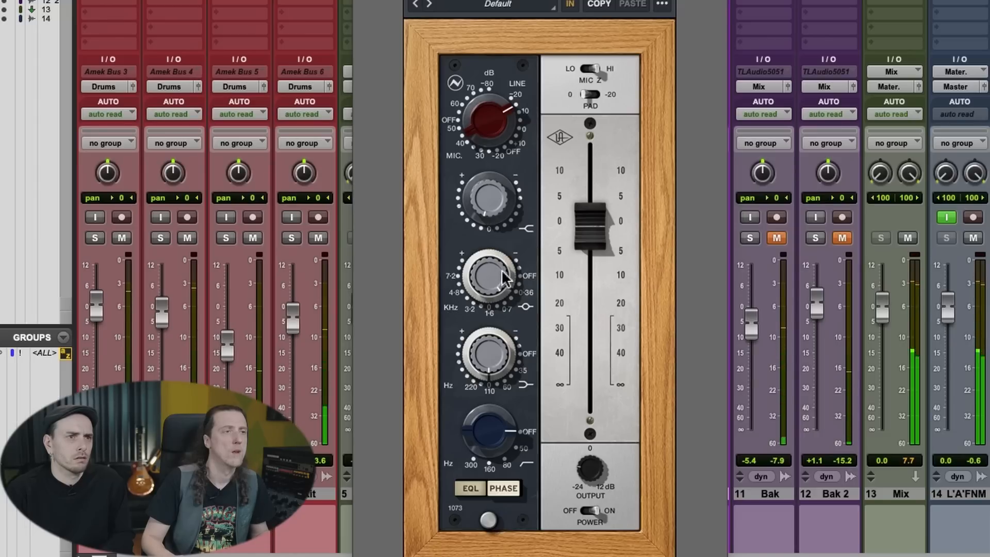
key("super+w")
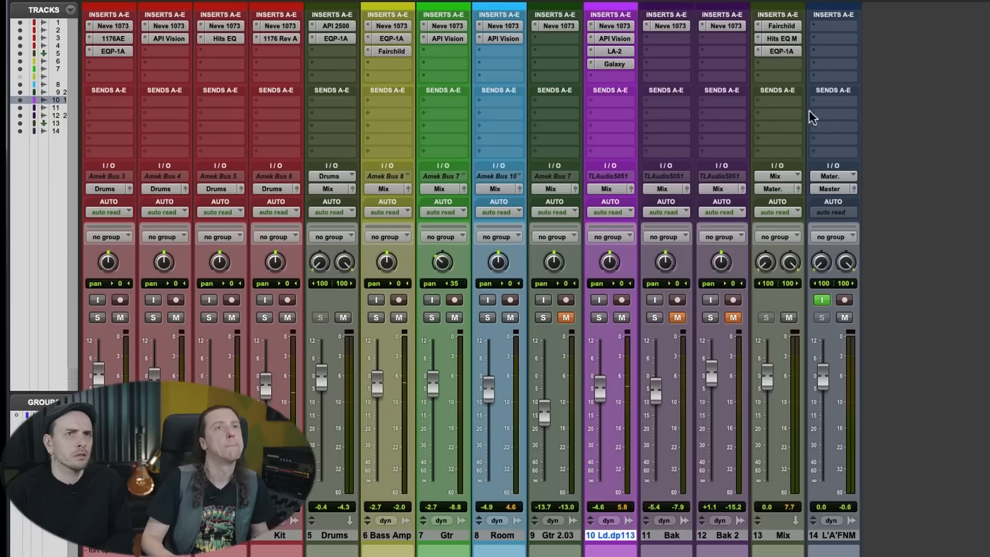
Step: Reopen the Mix track's Pultec EQP-1A, compare the sound with and without bypass, and close it
left_click(779, 52)
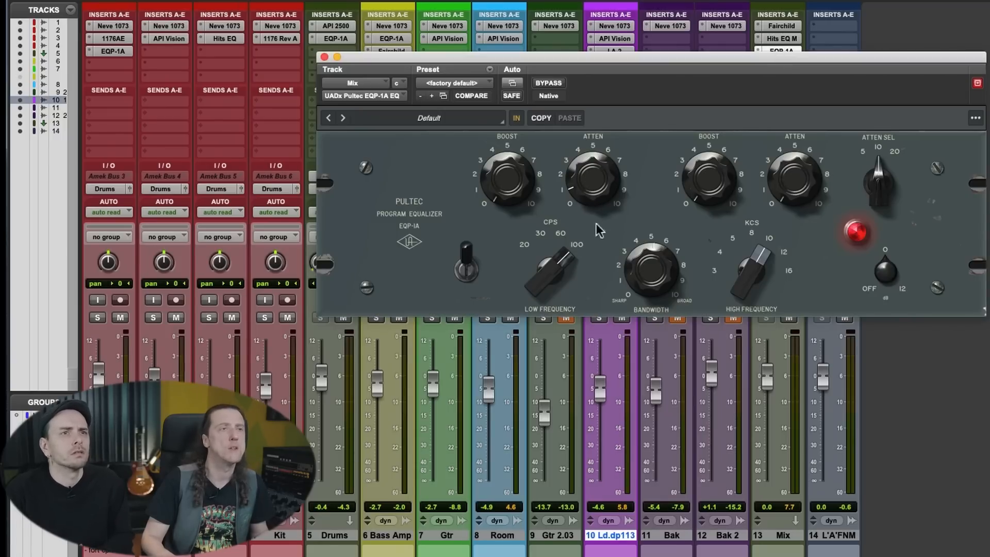
left_click(552, 85)
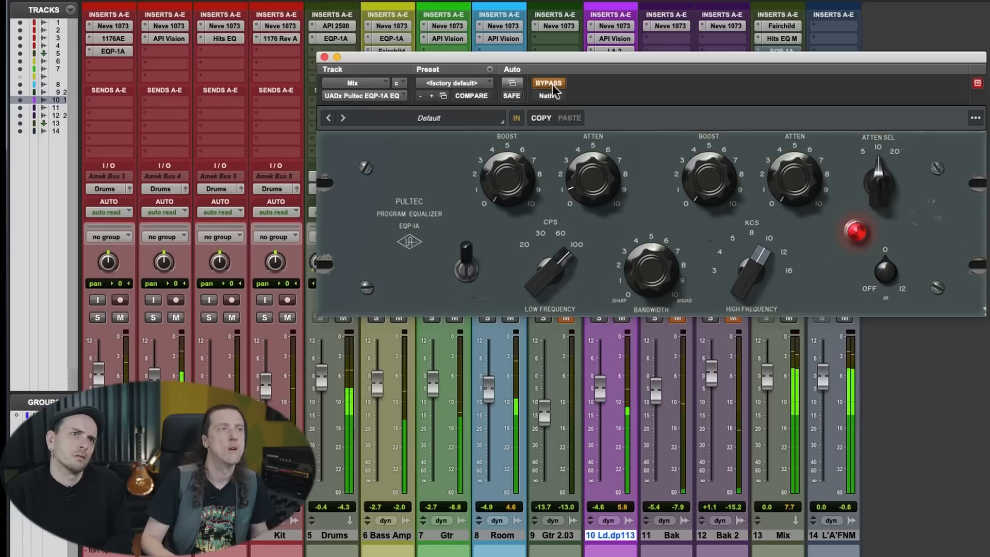
left_click(553, 84)
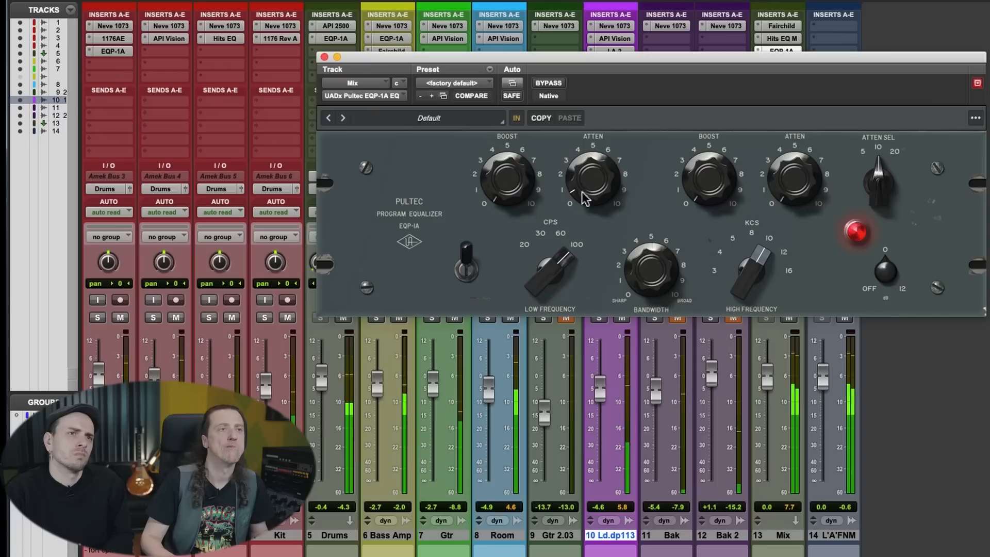
left_click(324, 56)
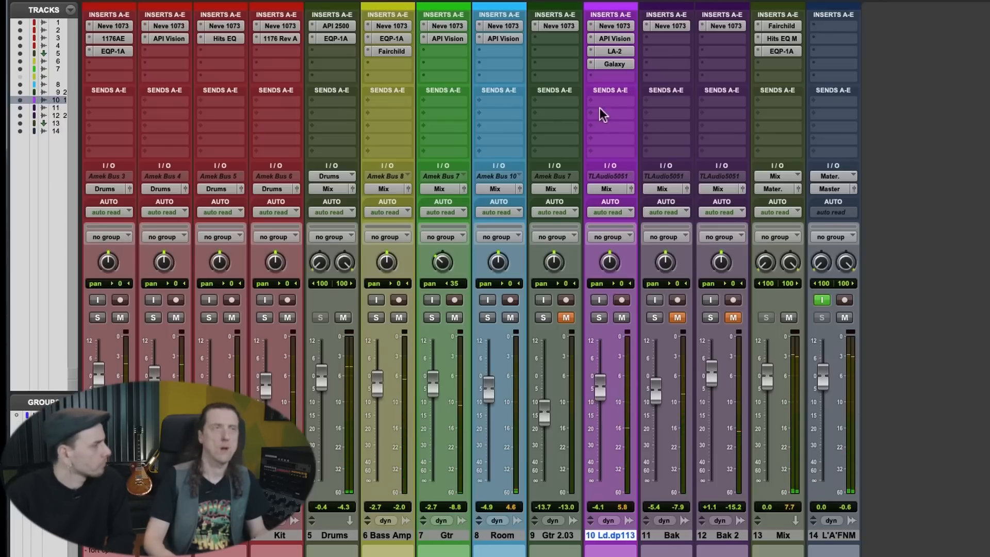
Step: Insert the mono/stereo UADx Pure Plate Reverb after the Galaxy on the lead vocal track and uncover the track inserts
left_click(608, 78)
mouse_move(608, 79)
mouse_move(809, 479)
mouse_move(793, 504)
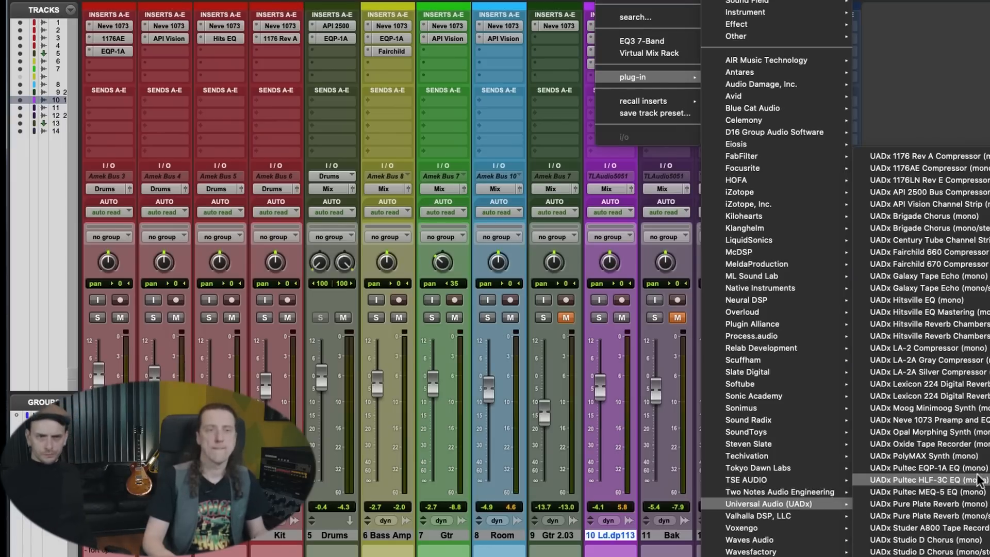
left_click(974, 517)
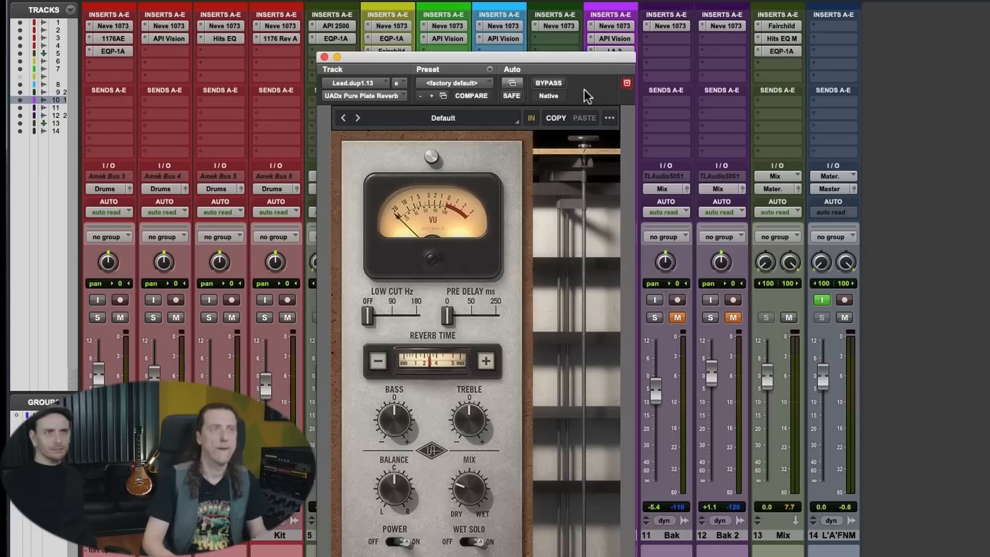
left_click_drag(549, 60, 526, 17)
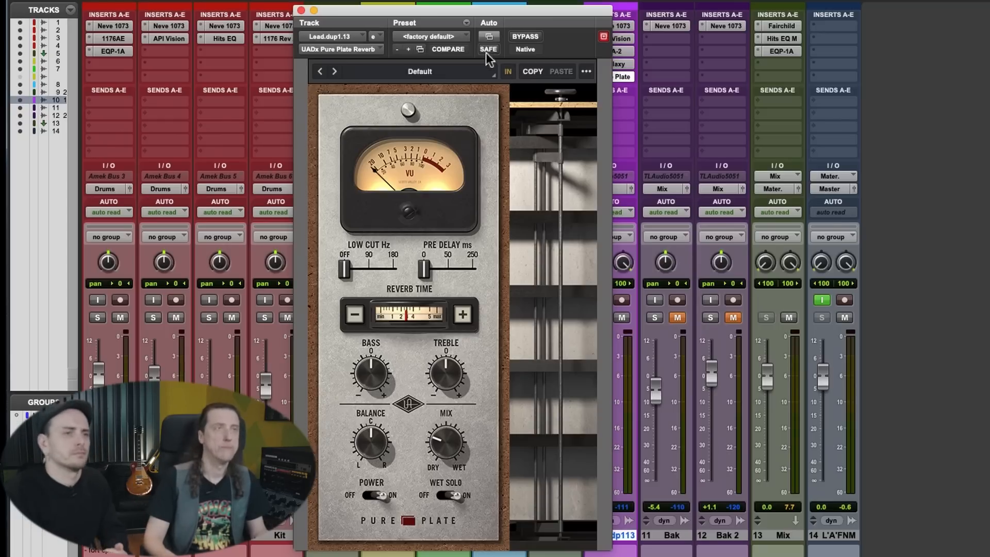
left_click_drag(493, 10, 840, 12)
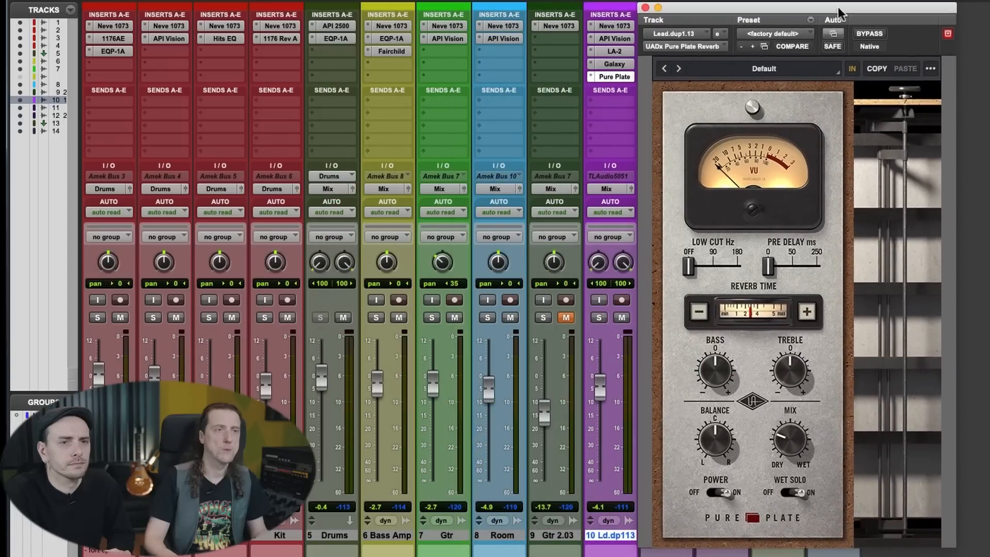
Step: Solo the lead vocal during playback, lower the plate reverb's mix toward dry, and turn off Wet Solo
left_click(600, 317)
key("space")
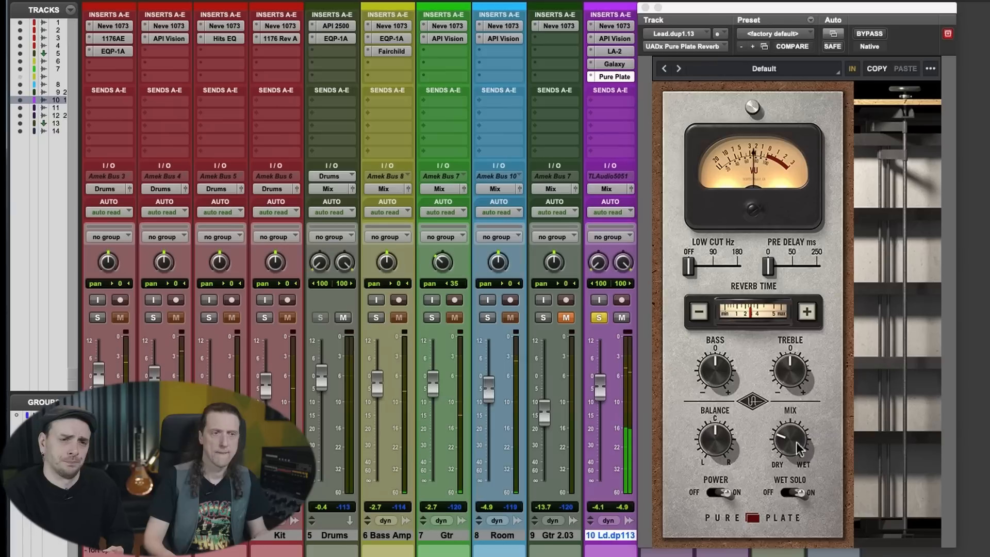
left_click_drag(798, 447, 785, 479)
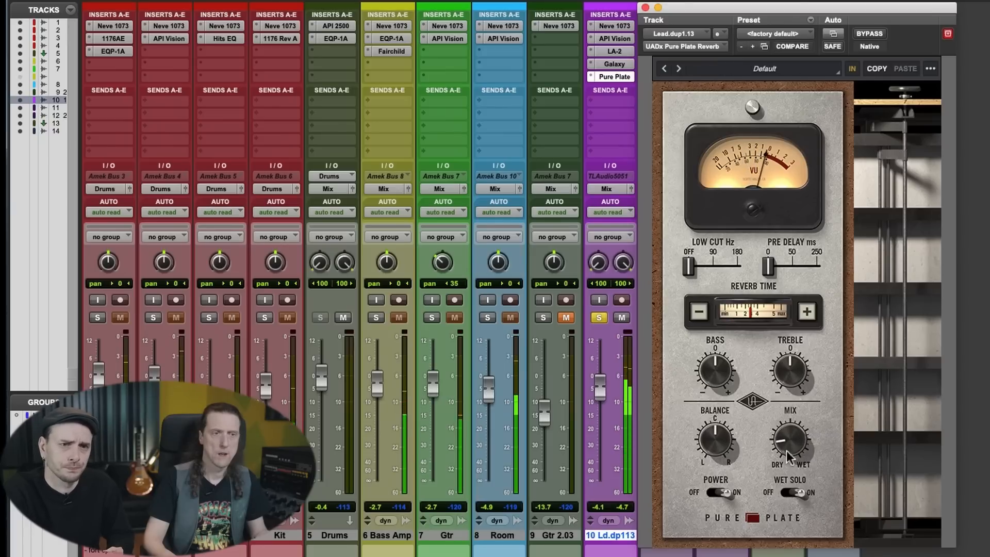
left_click(799, 495)
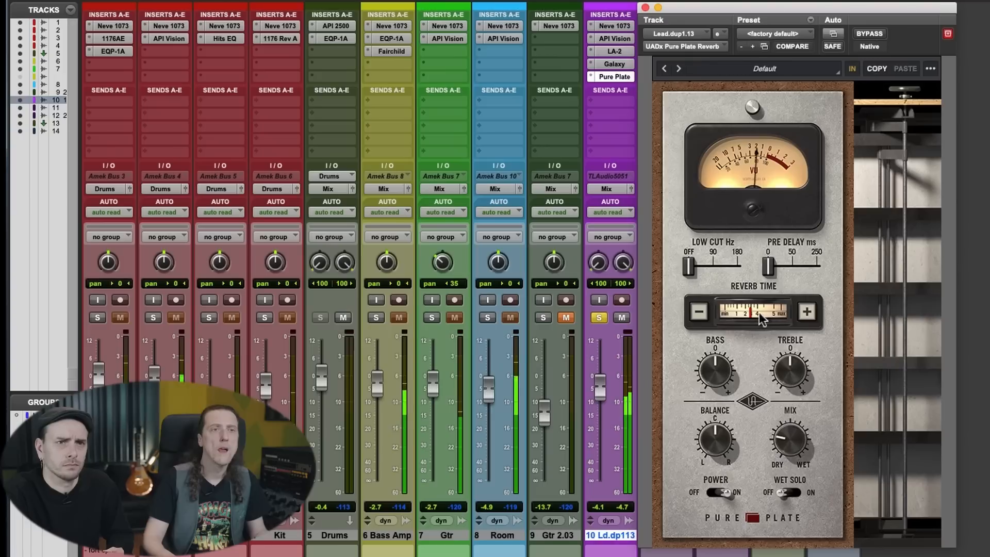
Step: Shorten the plate's reverb time to about 1, add a short pre-delay, and reduce its treble
left_click(701, 313)
left_click_drag(748, 316, 736, 308)
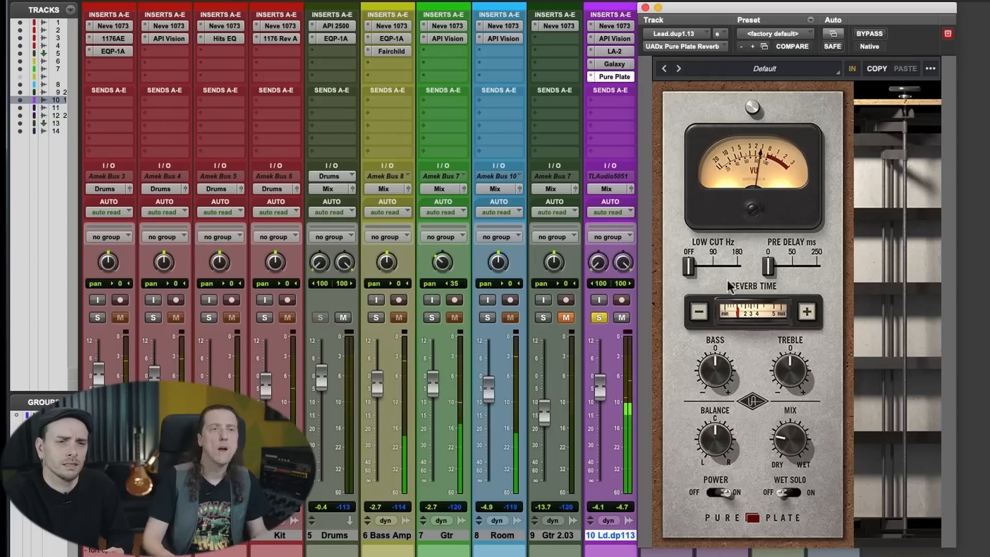
left_click_drag(770, 262, 776, 261)
left_click_drag(789, 371, 785, 387)
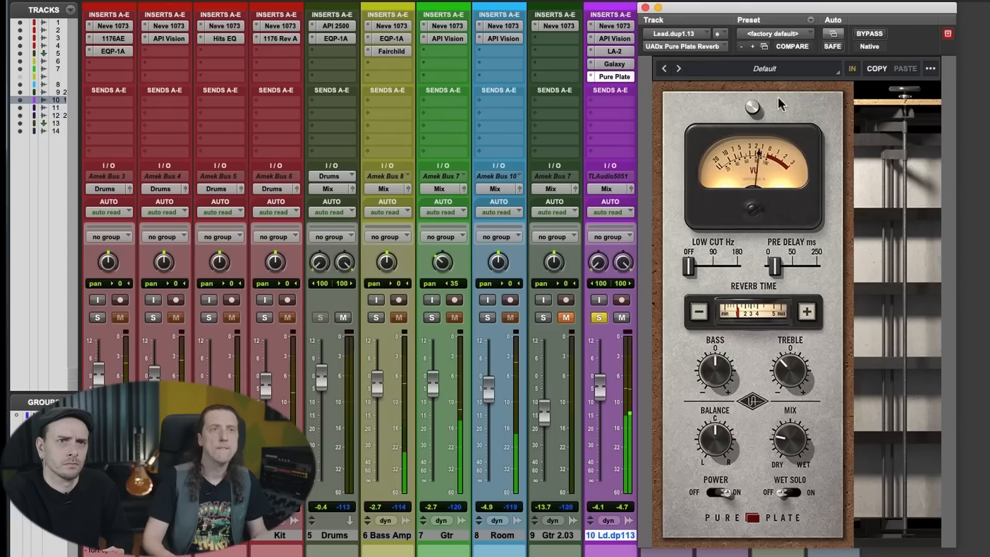
Step: Compare the plate reverb with bypass, and fine-tune its mix amount with the lead vocal unsoloed
left_click(870, 33)
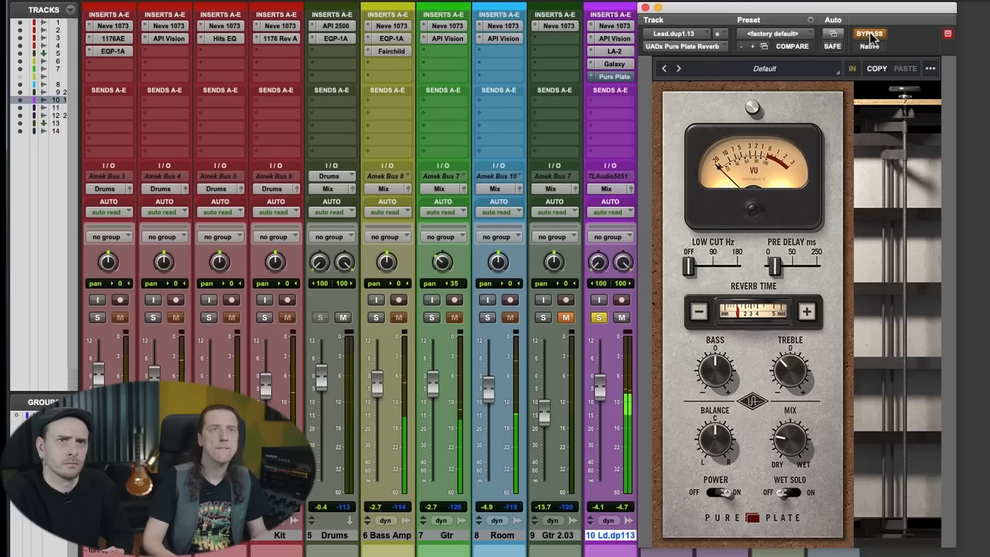
left_click(870, 33)
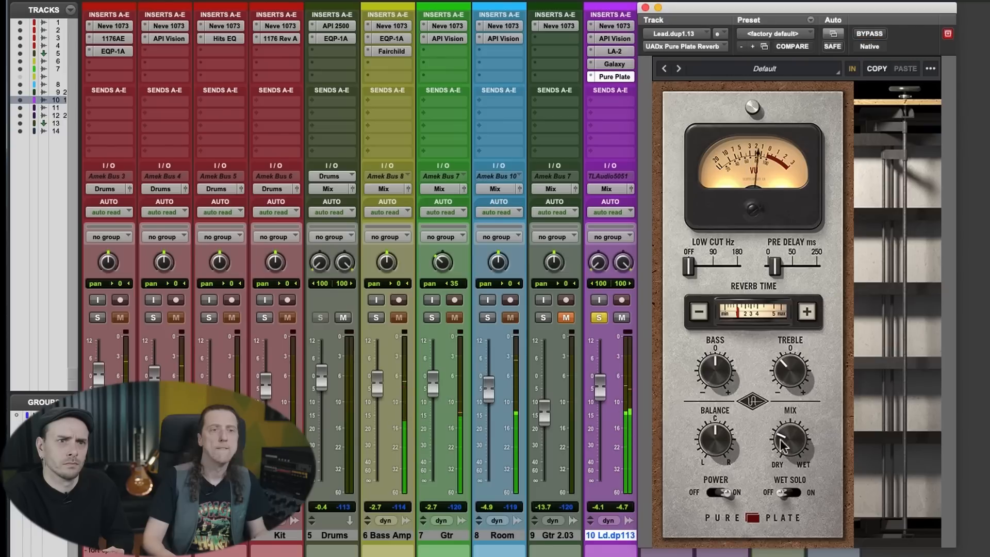
left_click(600, 317)
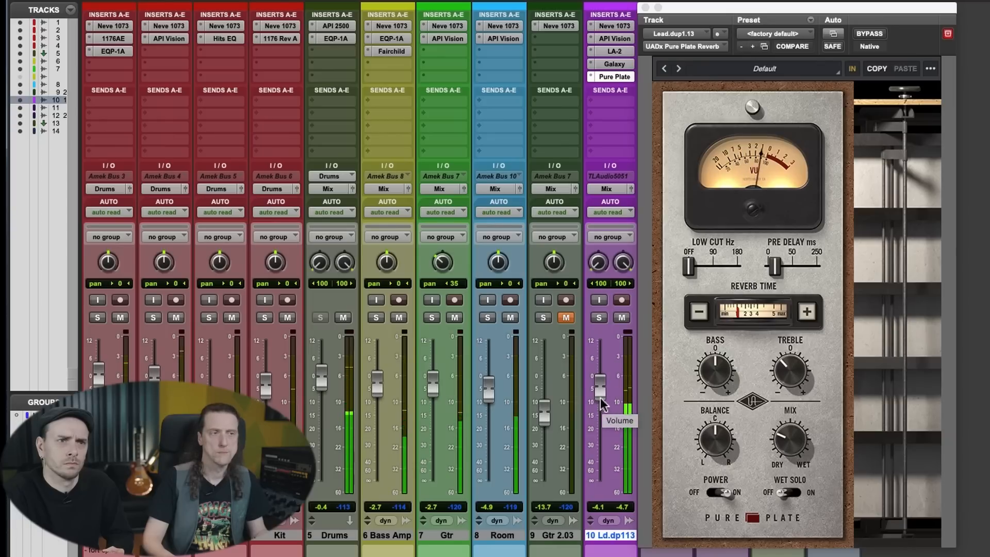
left_click(789, 447)
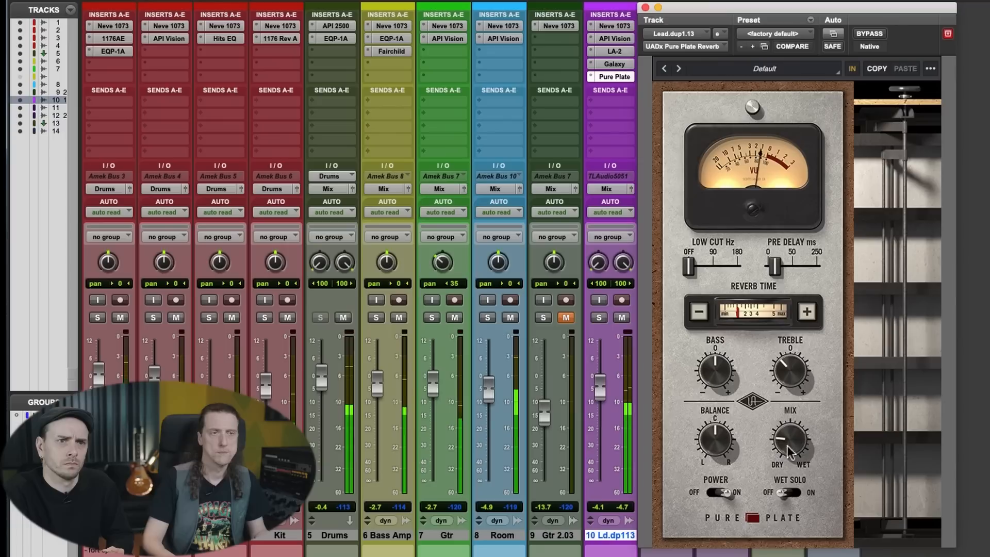
Step: Set the plate reverb's pre-delay to 0 ms and compare the lead vocal with the reverb bypassed
left_click_drag(779, 274, 767, 275)
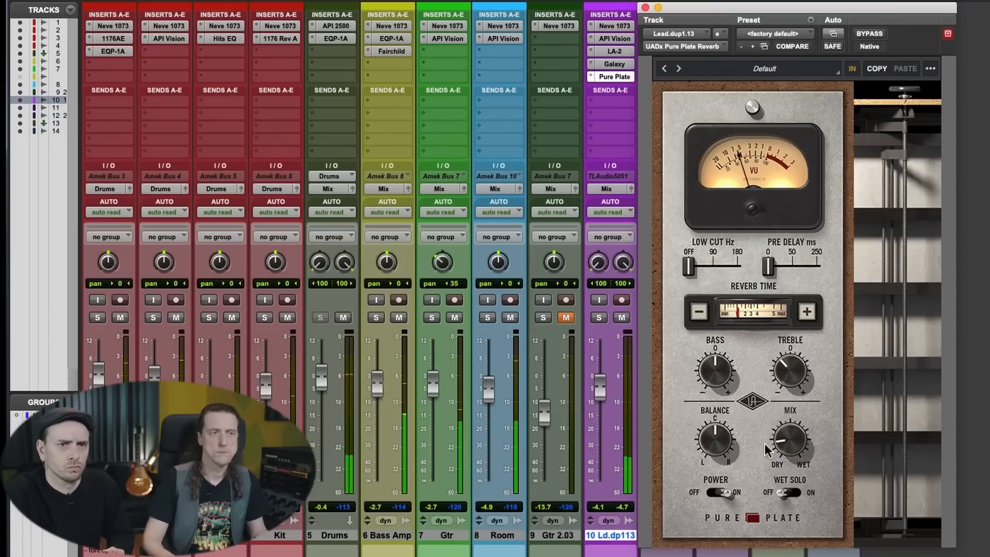
left_click(868, 34)
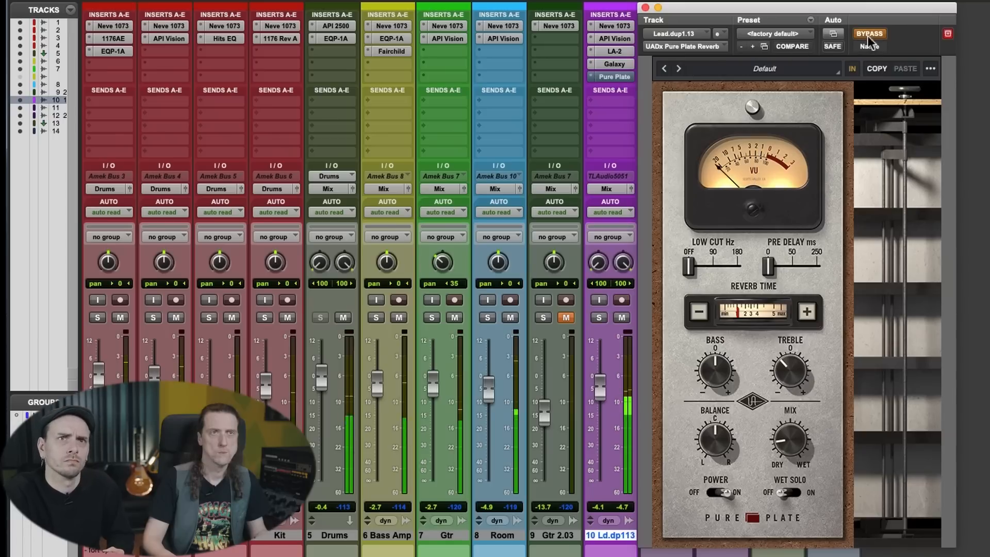
left_click(868, 34)
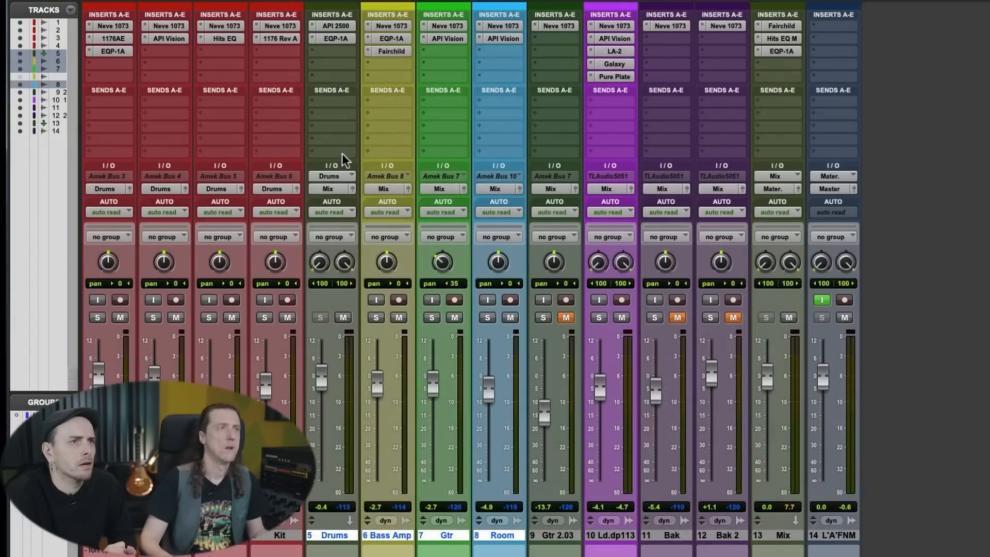
Step: Send the Drums, Bass Amp, Gtr and Room tracks to a new stereo aux input named "Music //"
left_click(342, 153)
left_click(352, 236)
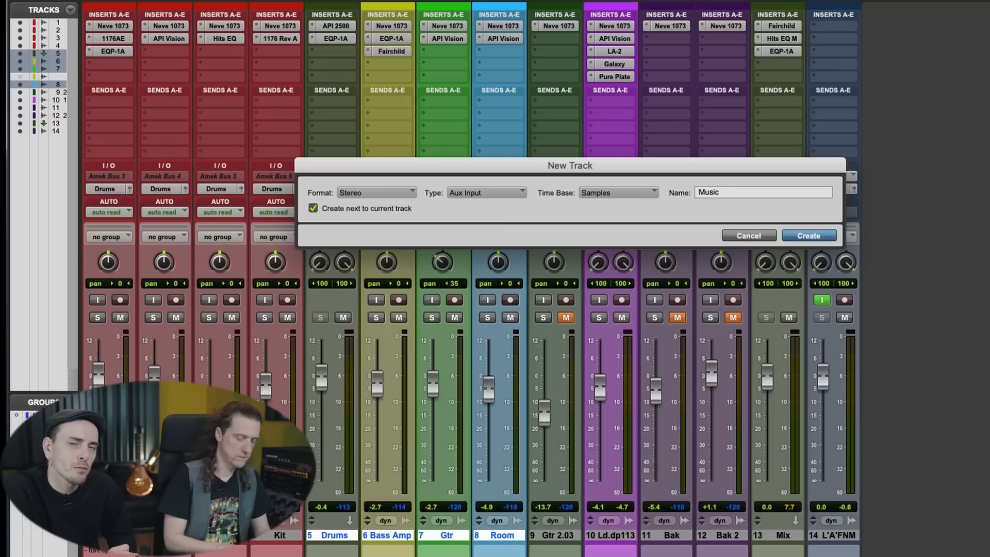
type("Music //")
key("Return")
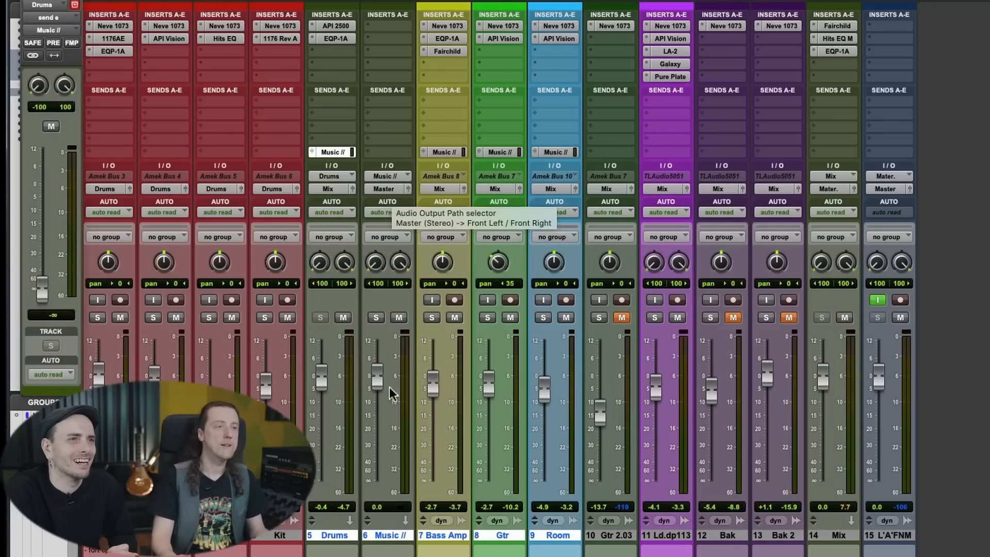
Step: Move the Music // aux after the Room track, pull its fader fully down, and route its output to the Mix bus
left_click(394, 534)
left_click_drag(393, 534, 569, 521)
left_click_drag(548, 386, 547, 531)
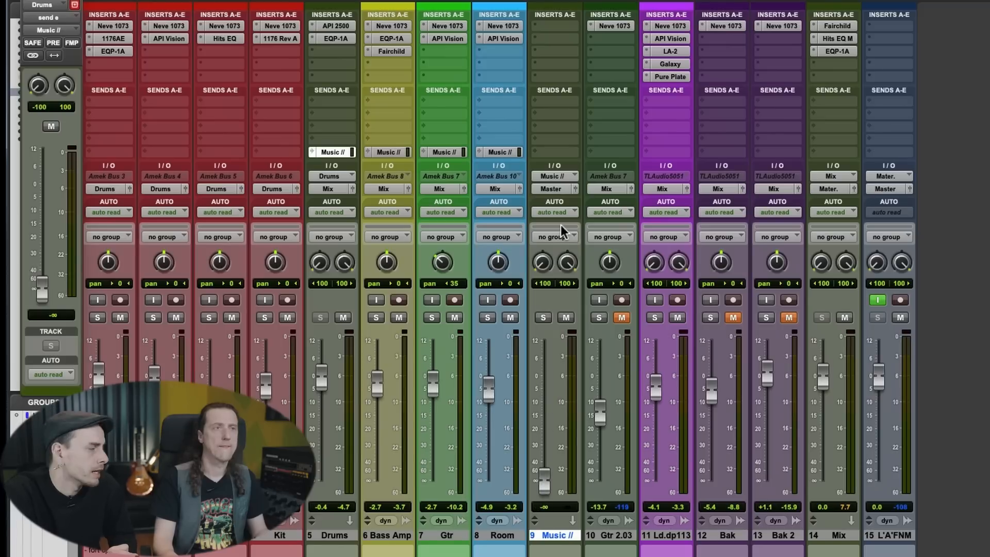
left_click(551, 189)
left_click(610, 204)
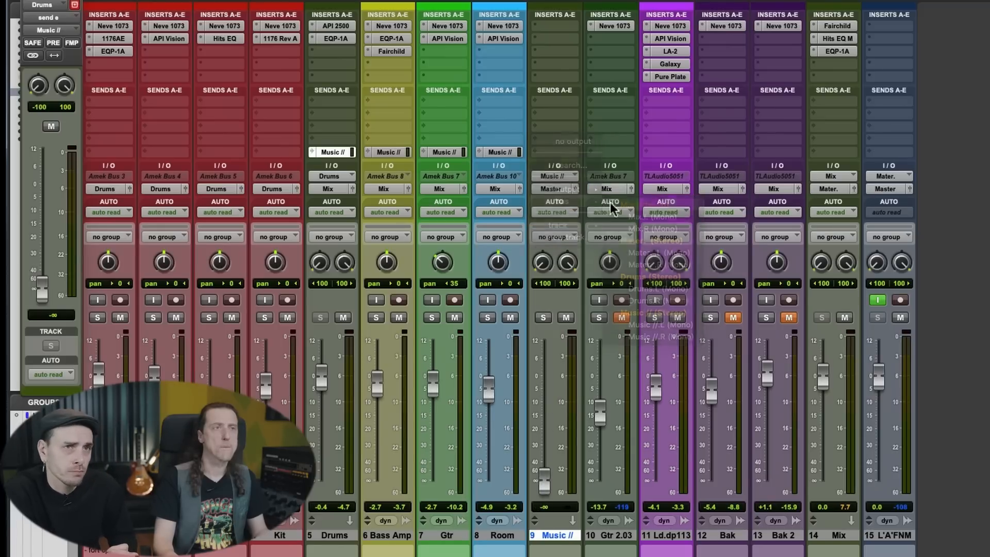
Step: Show the send controls in the mixer and set all four Music // sends to 0.0 dB
left_click(314, 151)
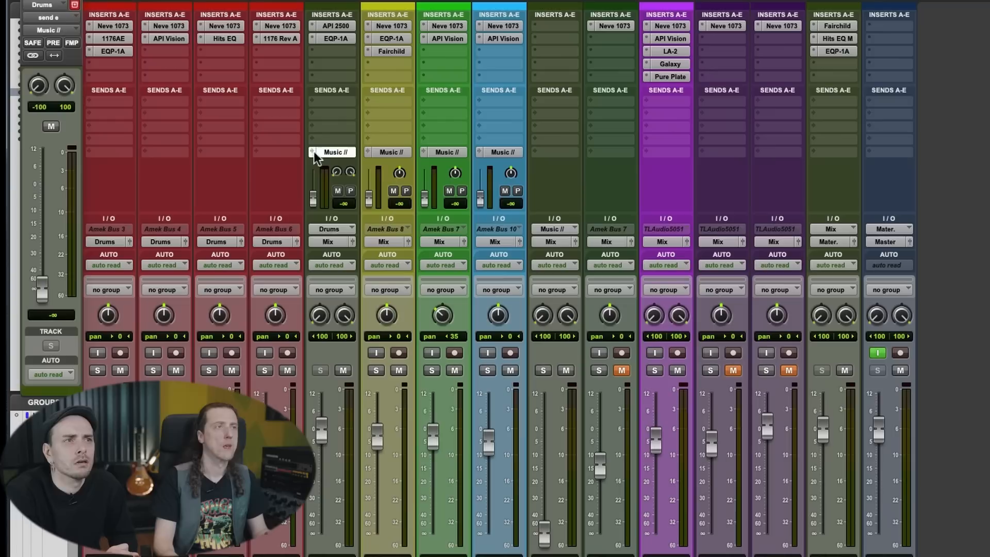
left_click(314, 199, "alt")
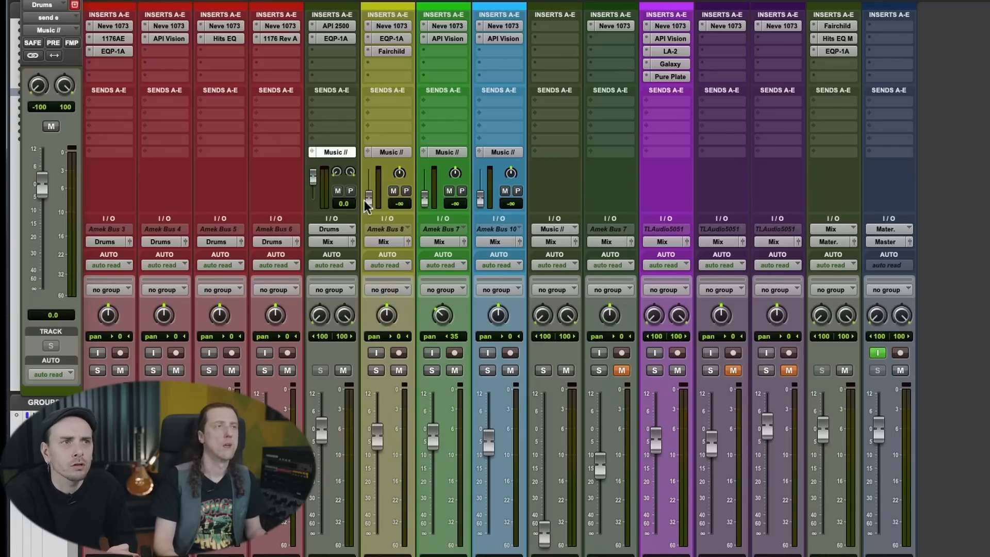
left_click(481, 198, "alt")
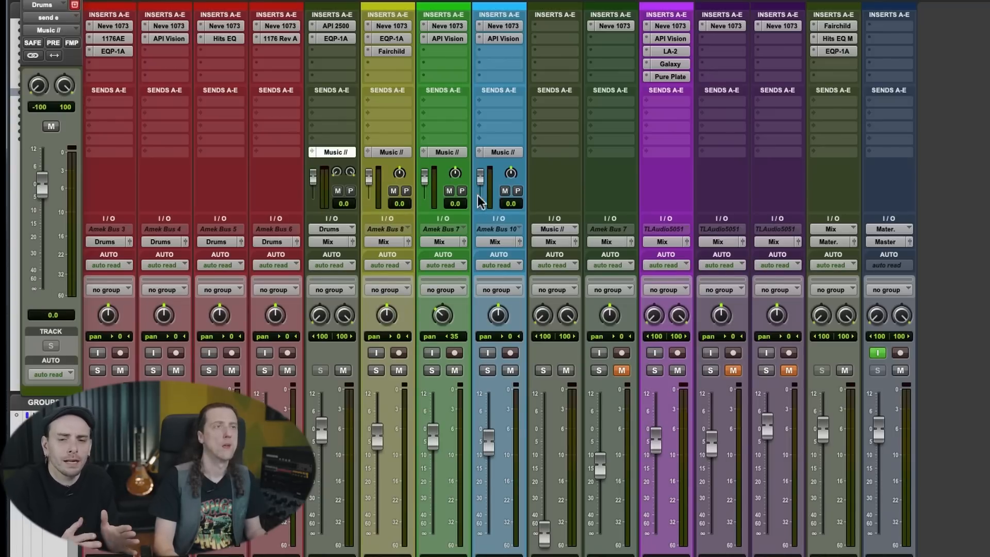
left_click(34, 1)
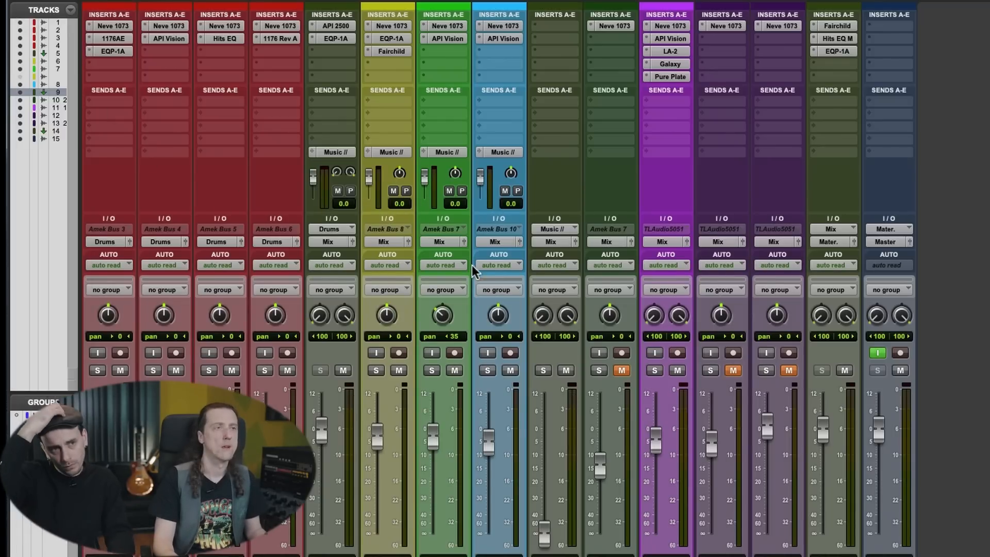
Step: Insert the multichannel UADx Studio D Chorus on the Music // aux and place its window clear of the faders
scroll(473, 270, "down", 2)
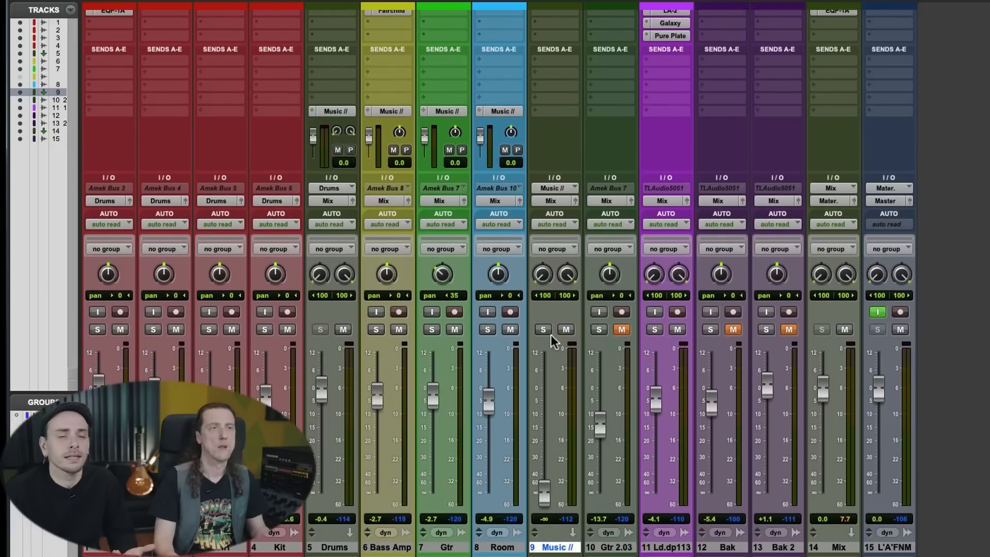
scroll(551, 333, "up", 2)
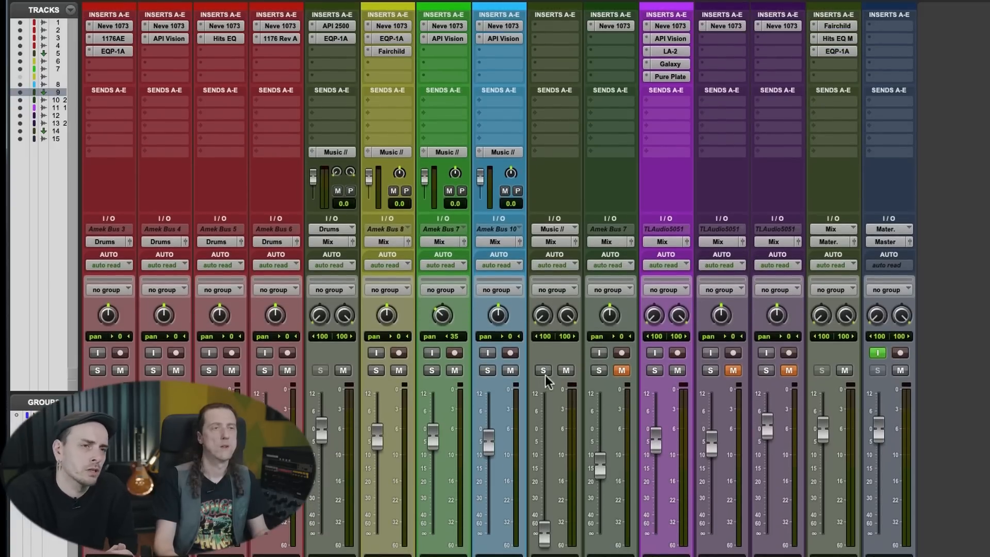
left_click(564, 26)
mouse_move(631, 29)
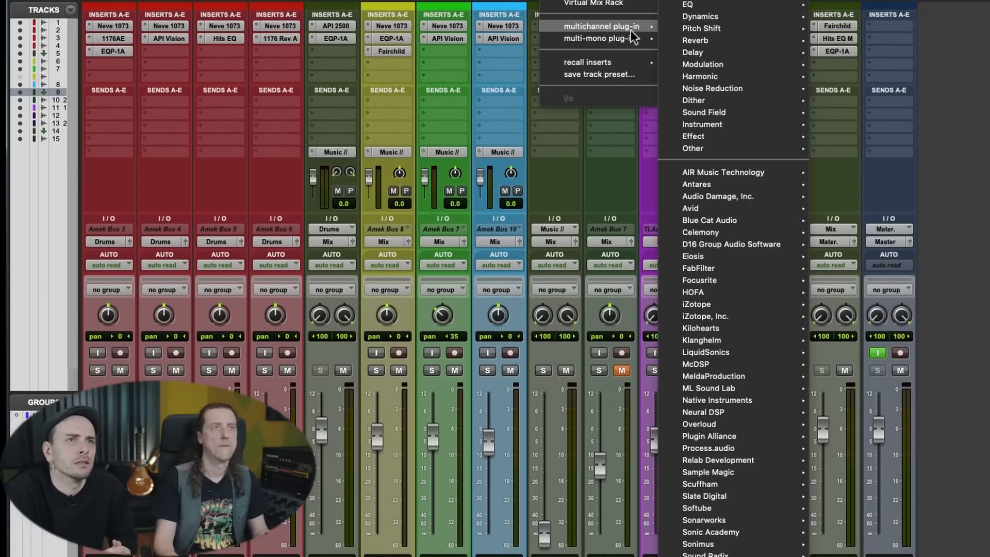
mouse_move(735, 492)
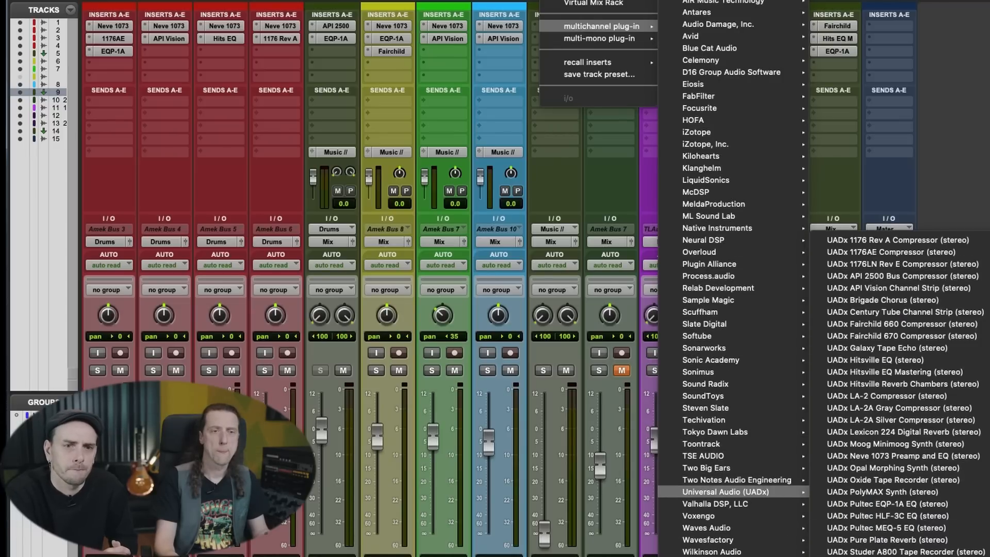
left_click(907, 551)
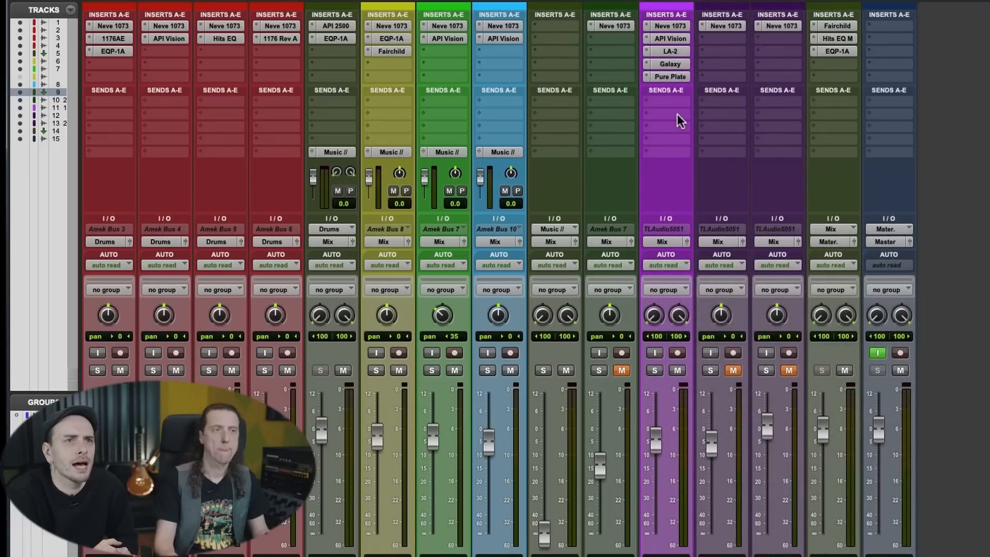
left_click_drag(624, 17, 403, 20)
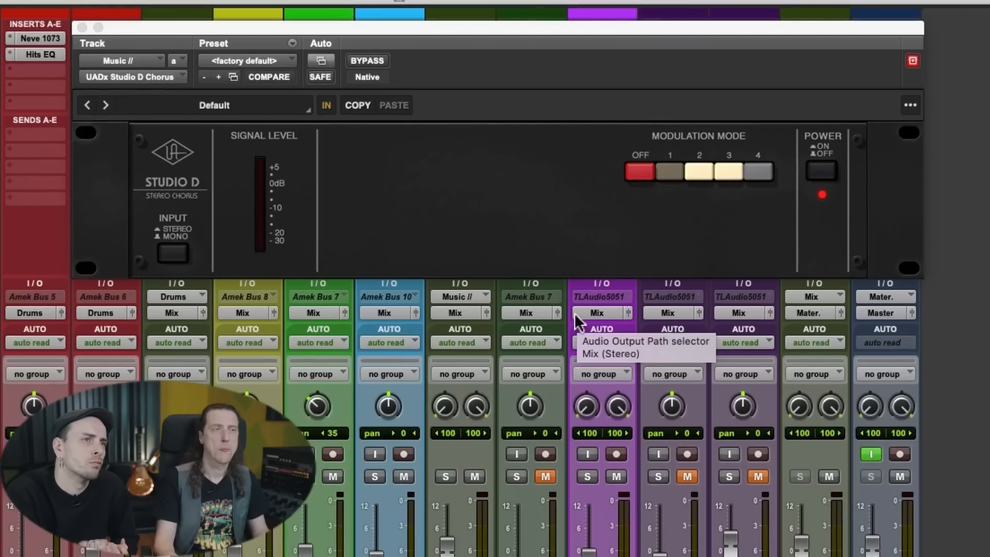
left_click_drag(646, 32, 779, 48)
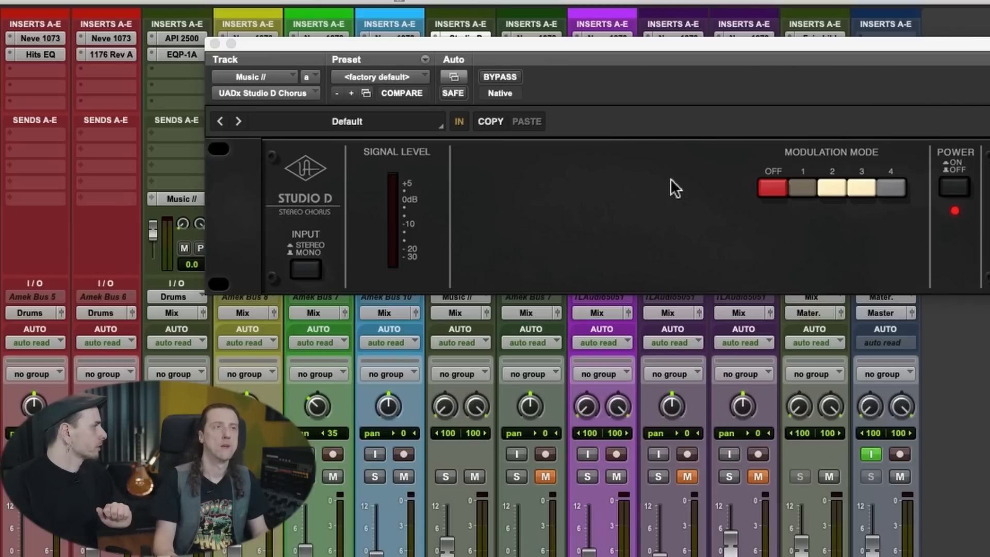
left_click_drag(657, 46, 928, 41)
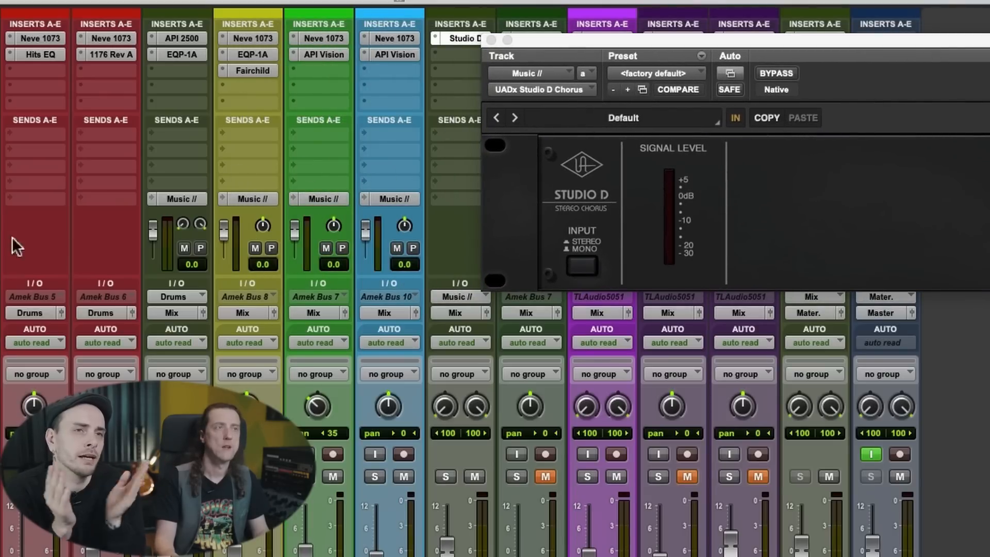
left_click_drag(552, 35, 249, 39)
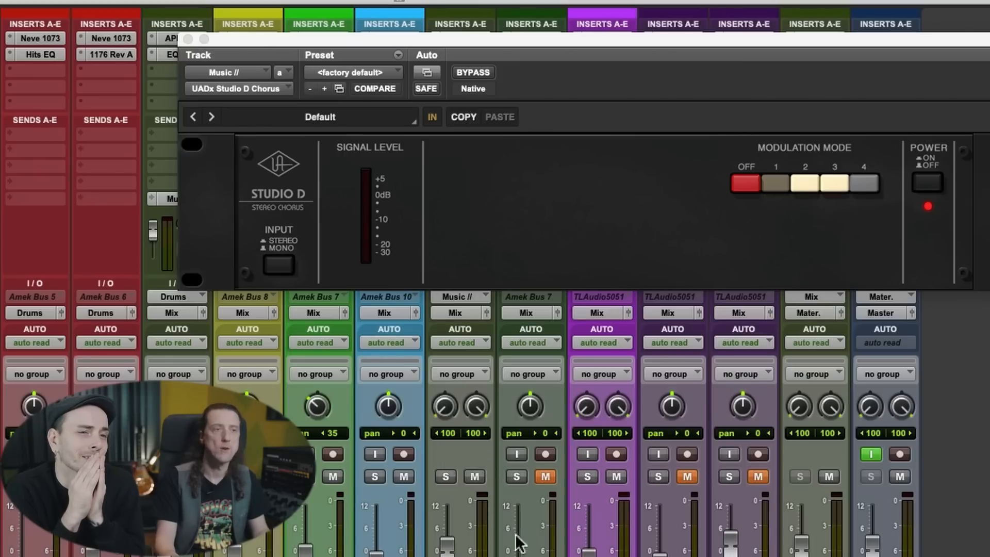
Step: Blend in the Music // aux at about -6 dB during playback, with the Studio D Chorus in modulation mode 2
key("space")
left_click_drag(448, 550, 457, 435)
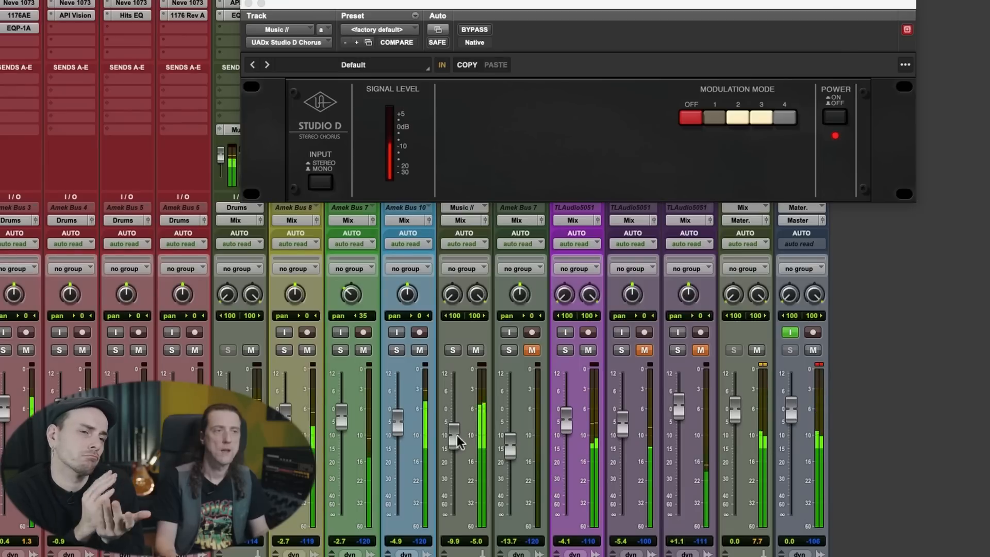
left_click(736, 118)
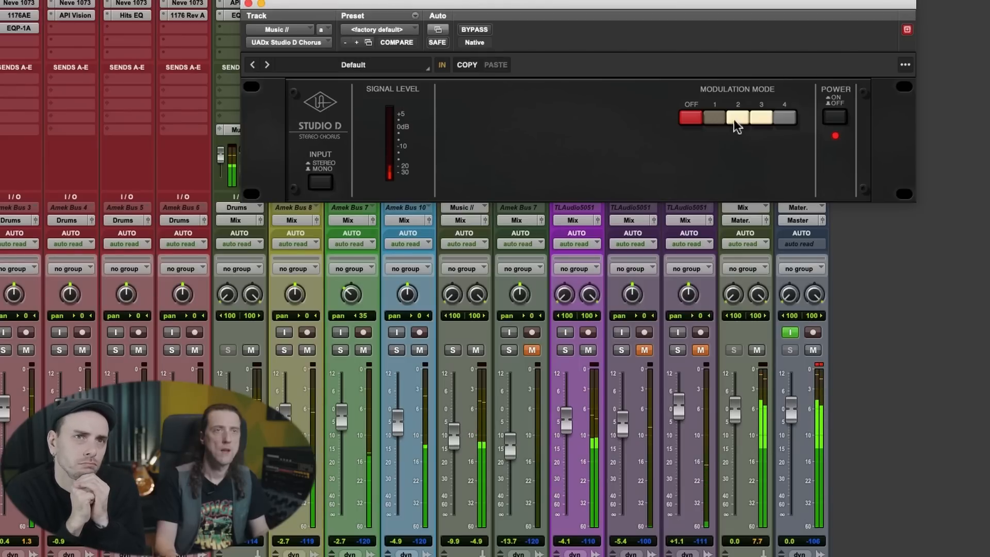
left_click_drag(453, 438, 453, 426)
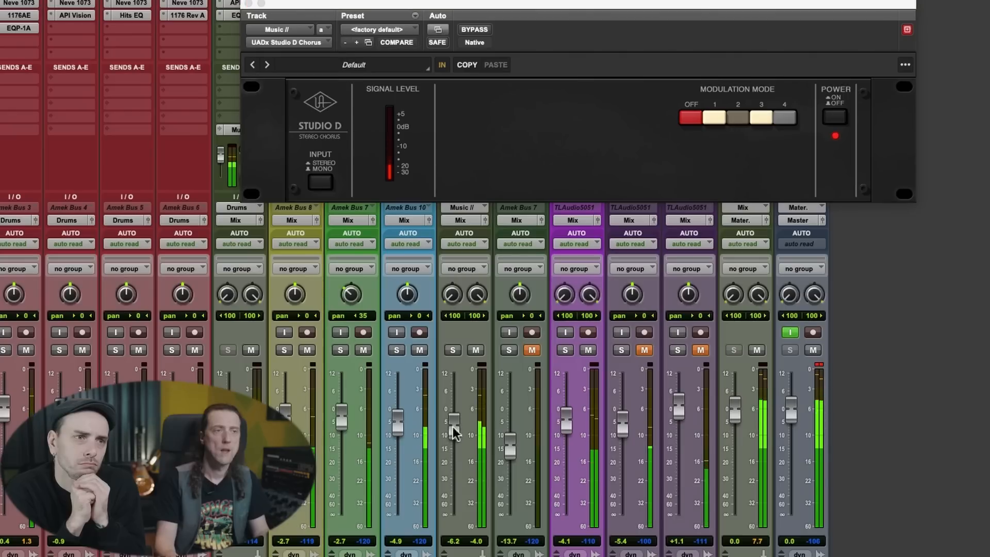
Step: Audition the chorus's modulation modes 3, 4 and 1 against the playing mix, and return to mode 2
left_click(764, 121)
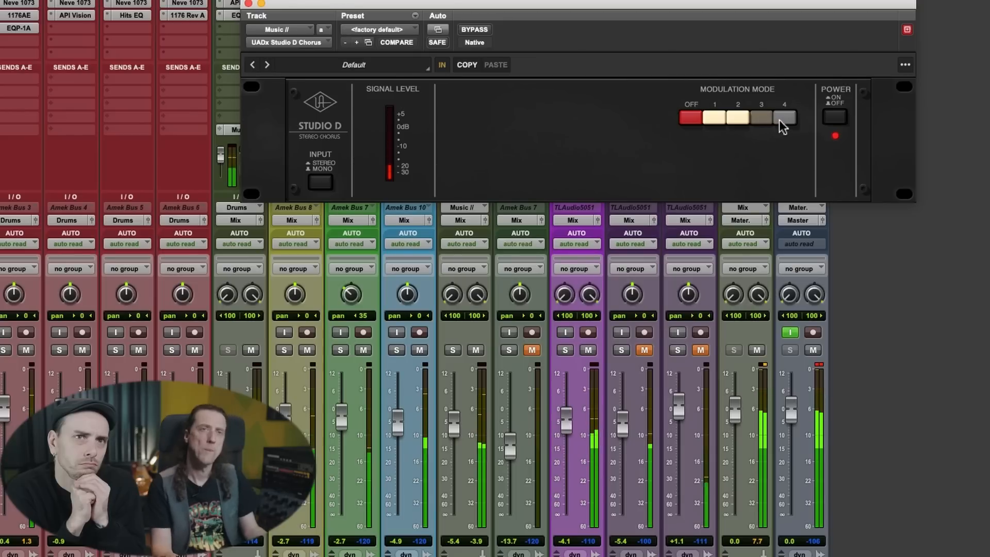
left_click(780, 120)
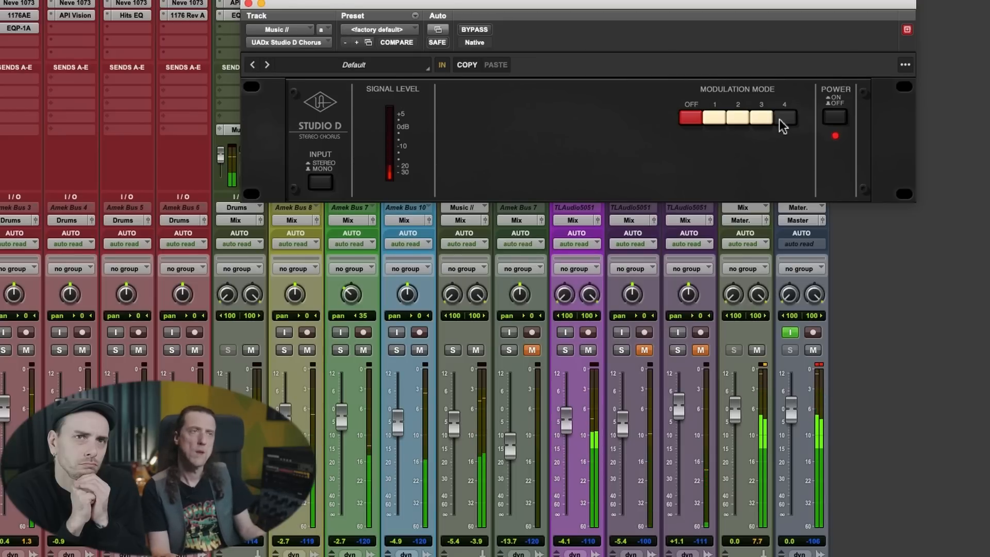
left_click(722, 117)
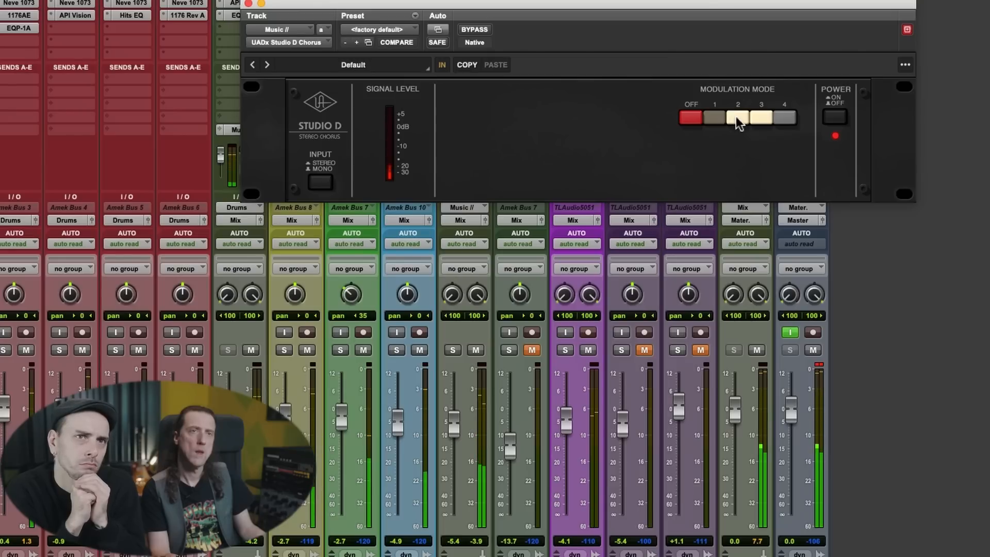
Step: Fine-tune the Music // aux level down to about -10.2 dB
mouse_move(454, 422)
left_mouse_down()
mouse_move(452, 521)
mouse_move(457, 423)
left_mouse_up()
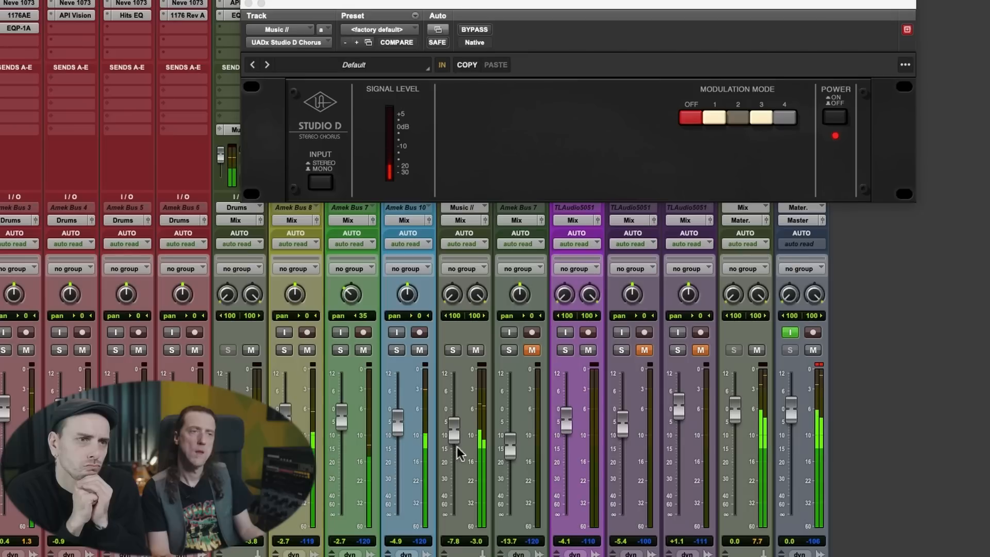
left_click_drag(457, 442, 456, 443)
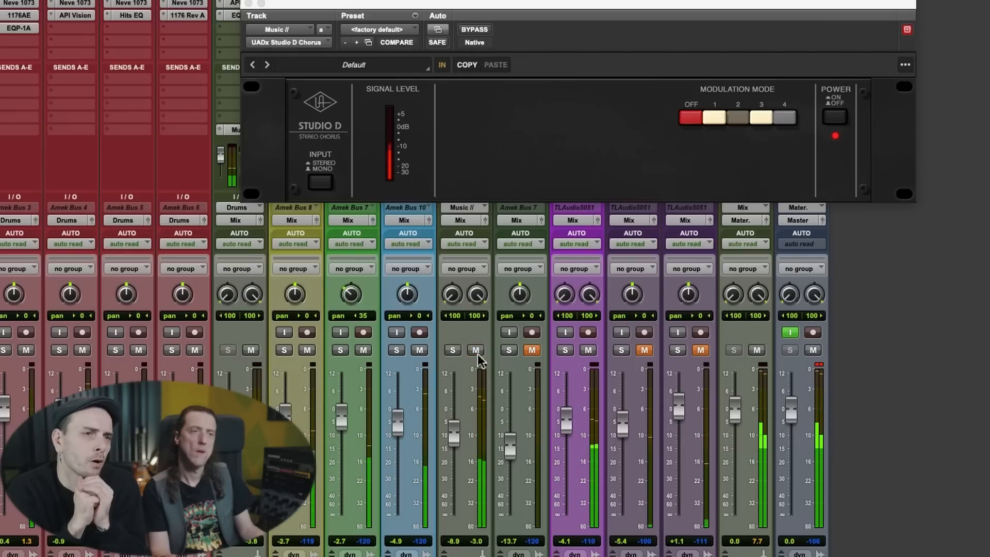
left_click_drag(456, 440, 456, 441)
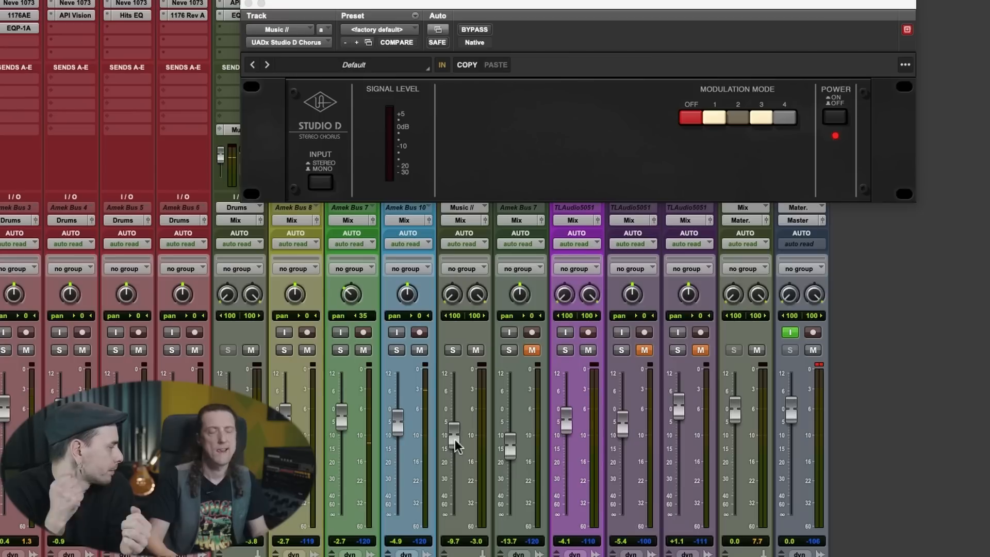
left_click_drag(455, 440, 455, 442)
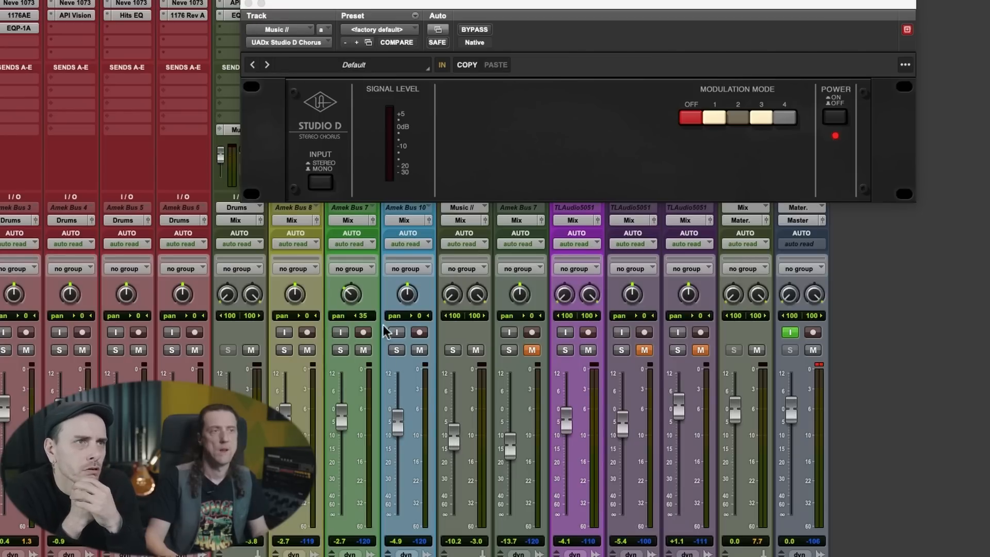
Step: Listen to the Music // aux soloed, pull the Gtr track's send down to -∞, and unsolo the aux
left_click(453, 351)
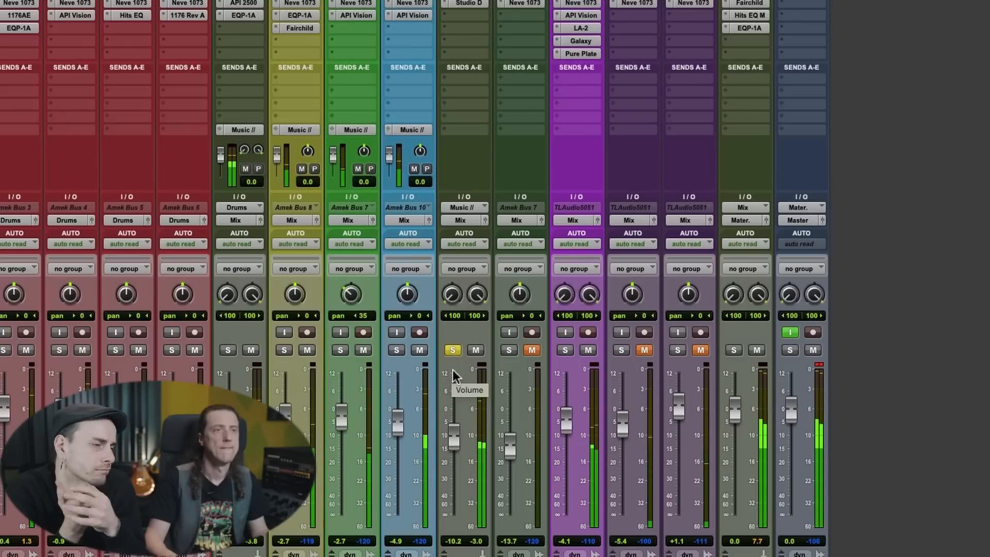
left_click(459, 352)
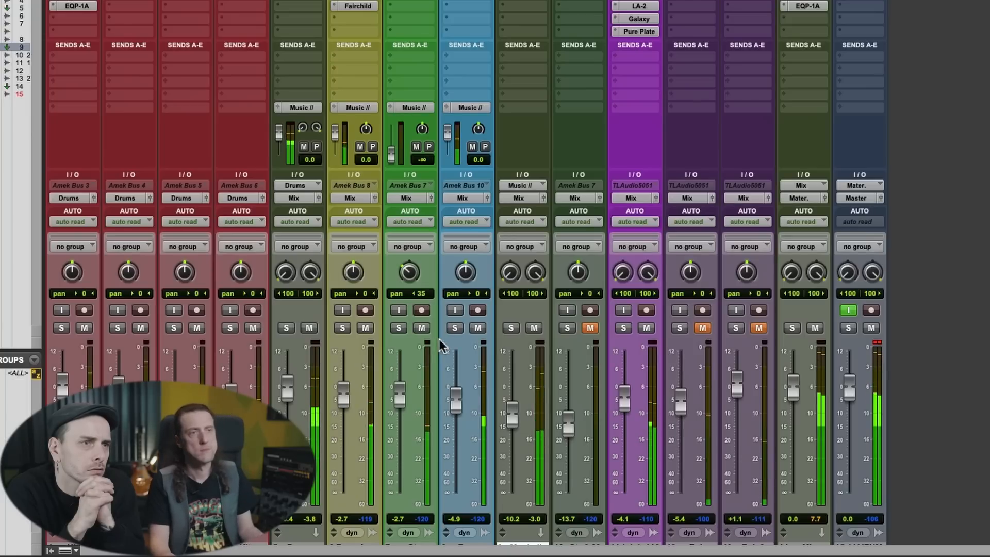
Step: Compare the mix with the Music // aux muted and unmuted, and lower its fader to about -11.5 dB
left_click(535, 329)
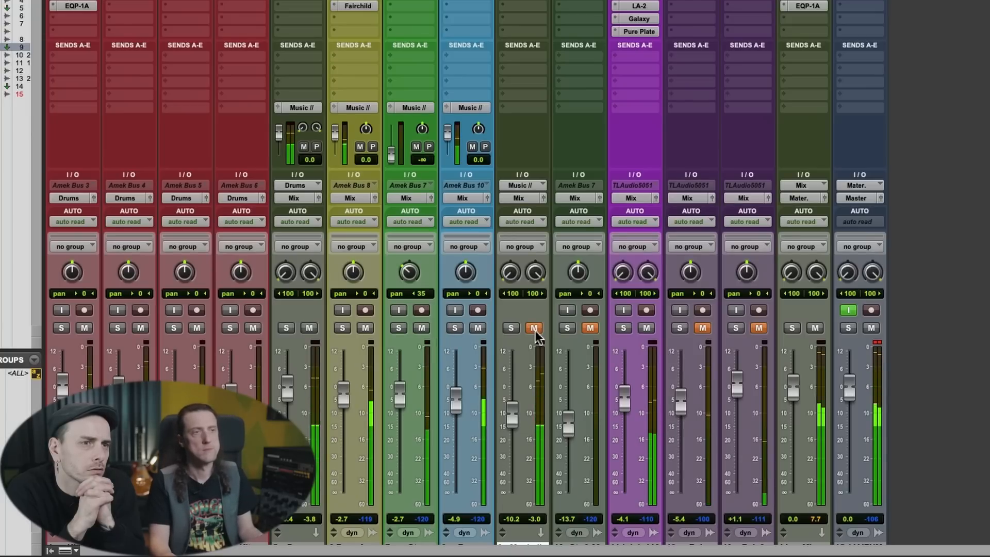
left_click(535, 329)
left_click_drag(516, 408, 515, 429)
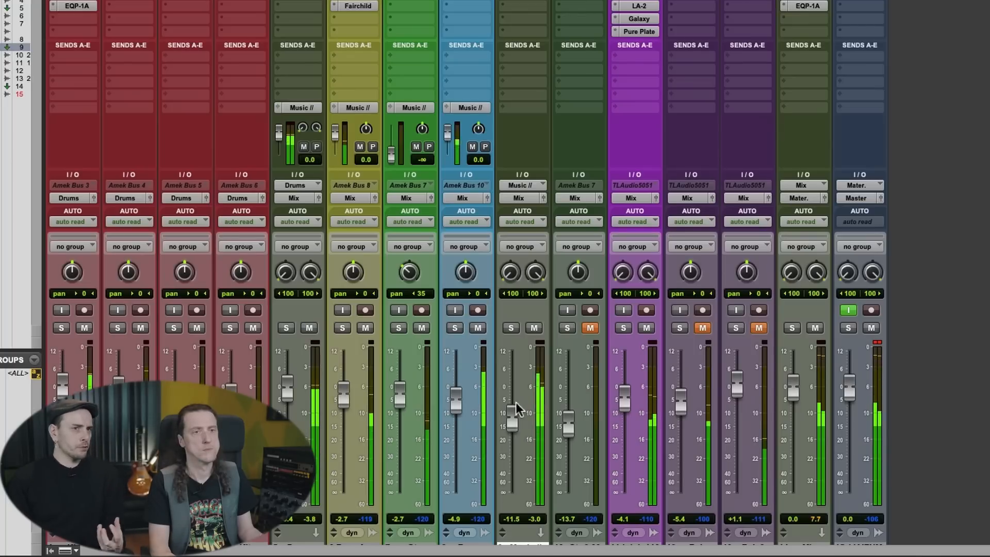
left_click(537, 329)
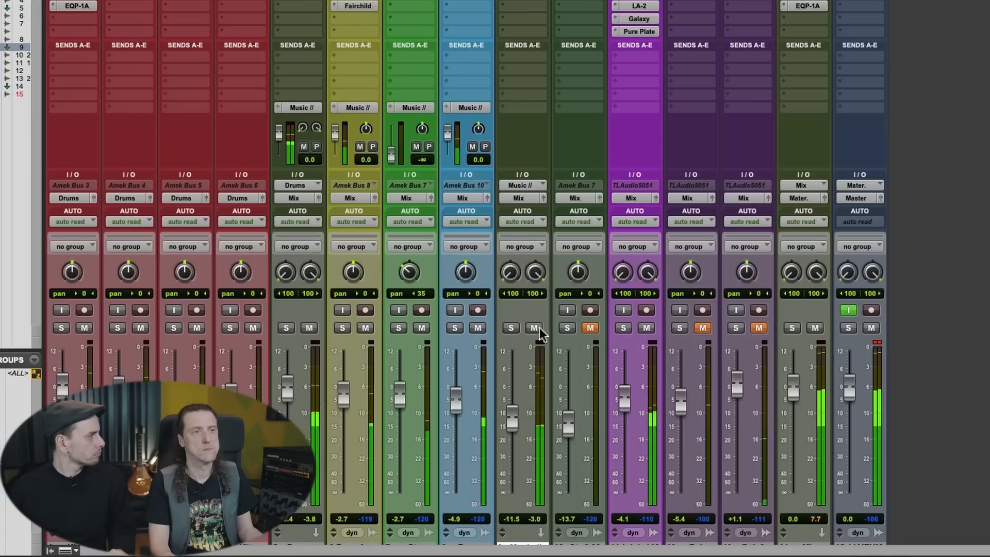
Step: Pull the Music // aux down to silence, bring it back up to about -15.8 dB, and compare the mix with it muted and unmuted
left_click(535, 329)
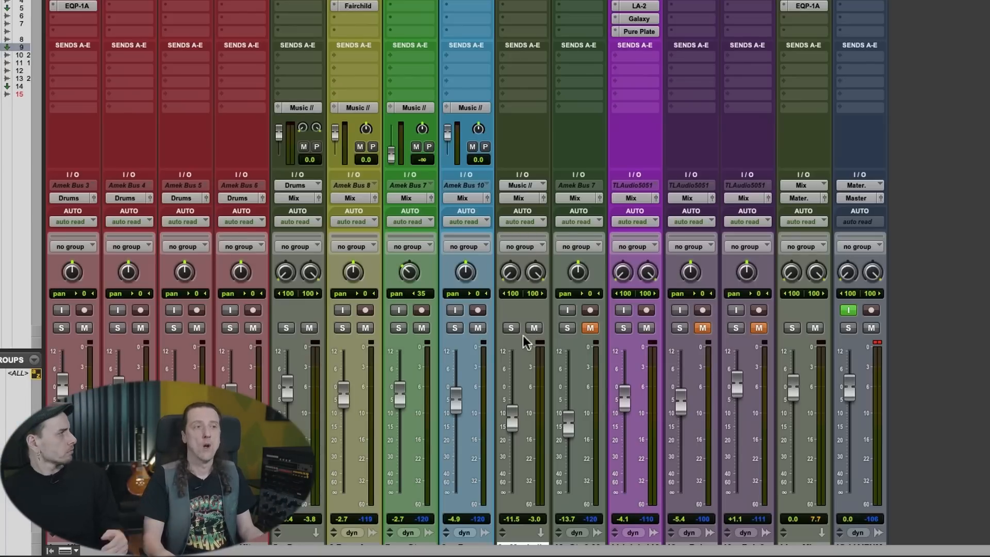
left_click_drag(512, 421, 509, 529)
left_click_drag(512, 493, 514, 431)
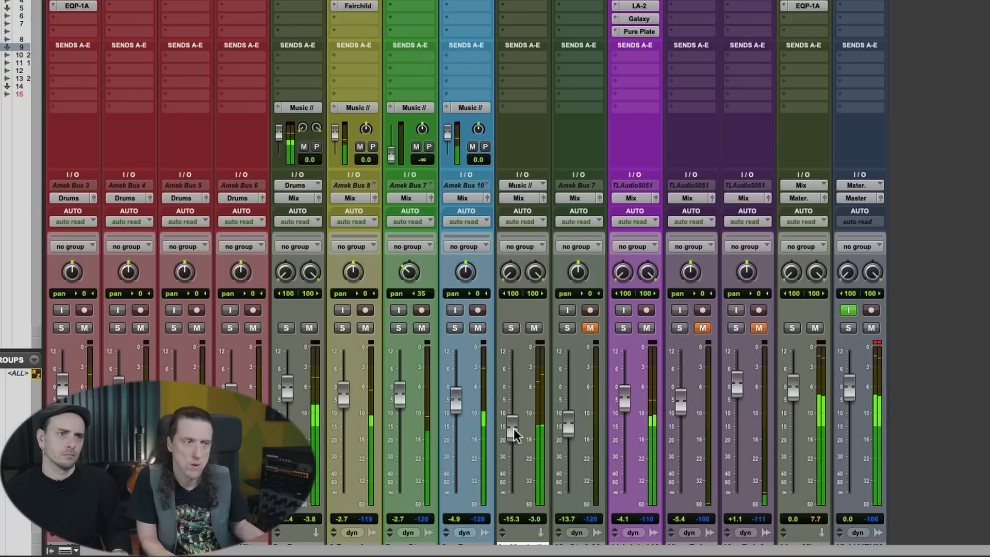
key("space")
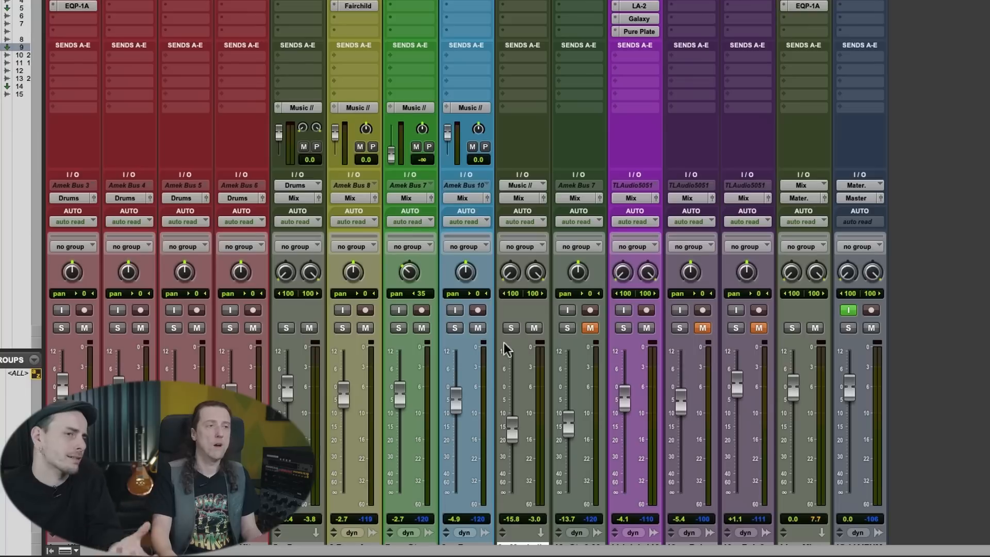
left_click(535, 331)
left_click(535, 332)
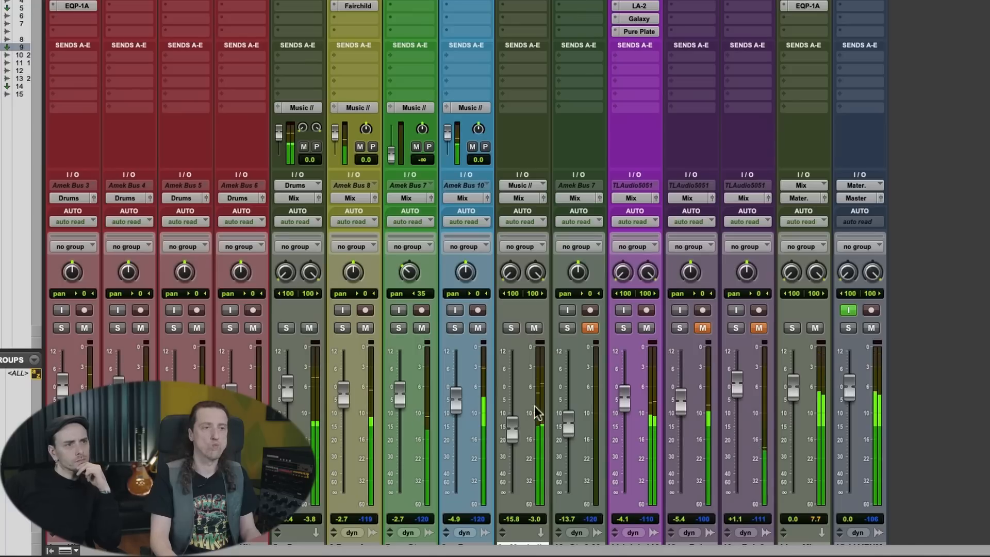
Step: Rebalance the lead vocal to about -6.2 dB, BsAmp to -2.0 dB, Room to -3.3 dB and Gtr to +0.4 dB
left_click_drag(627, 406, 628, 412)
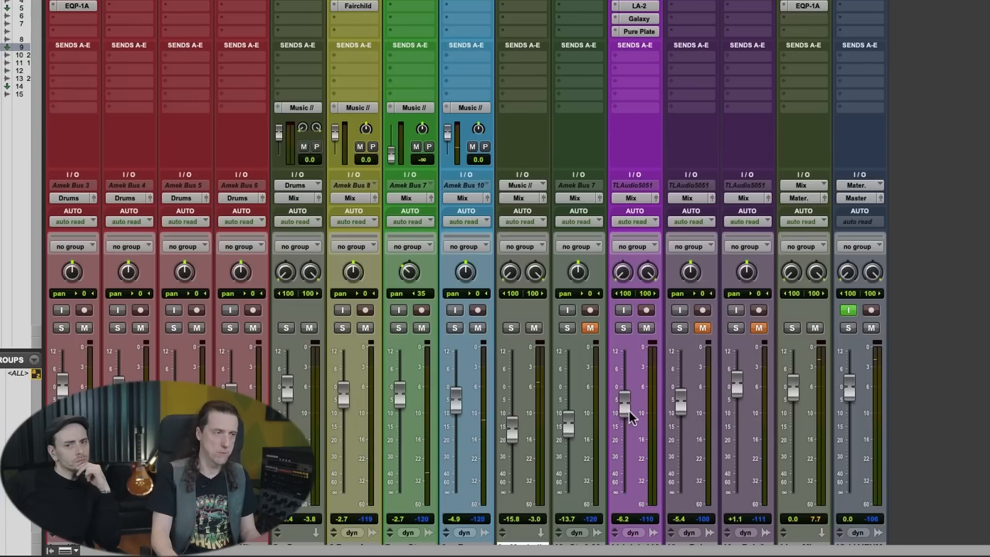
key("space")
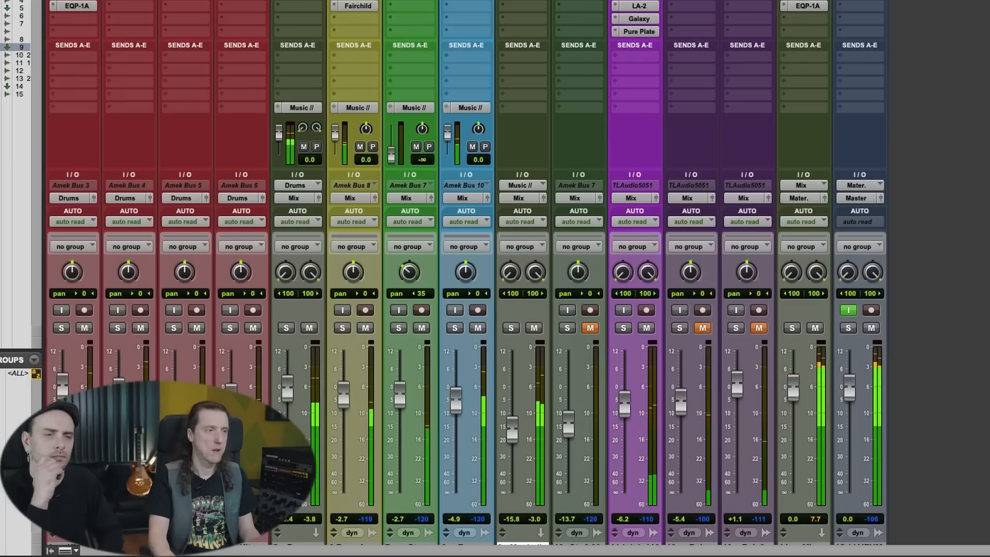
left_click_drag(336, 401, 339, 394)
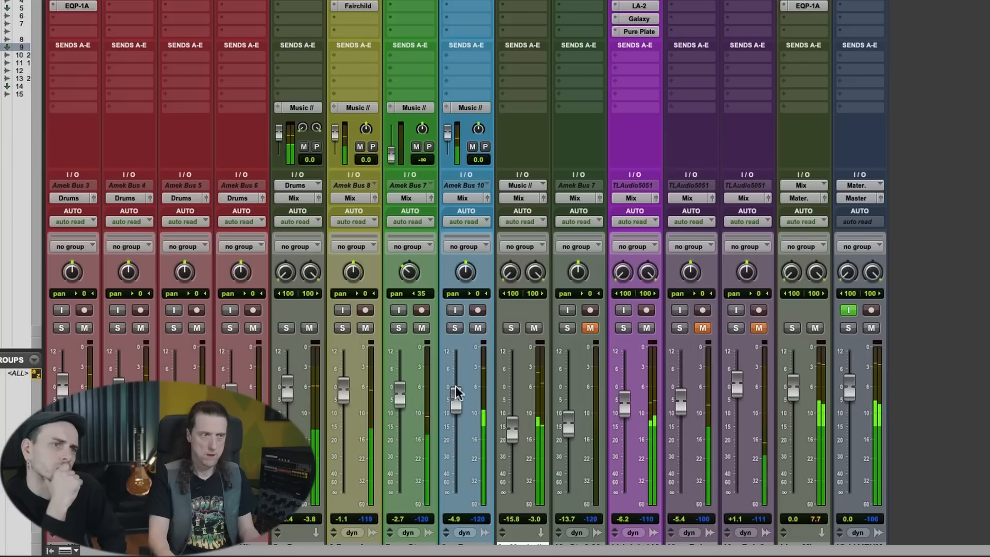
left_click(484, 328)
left_click_drag(456, 403, 401, 391)
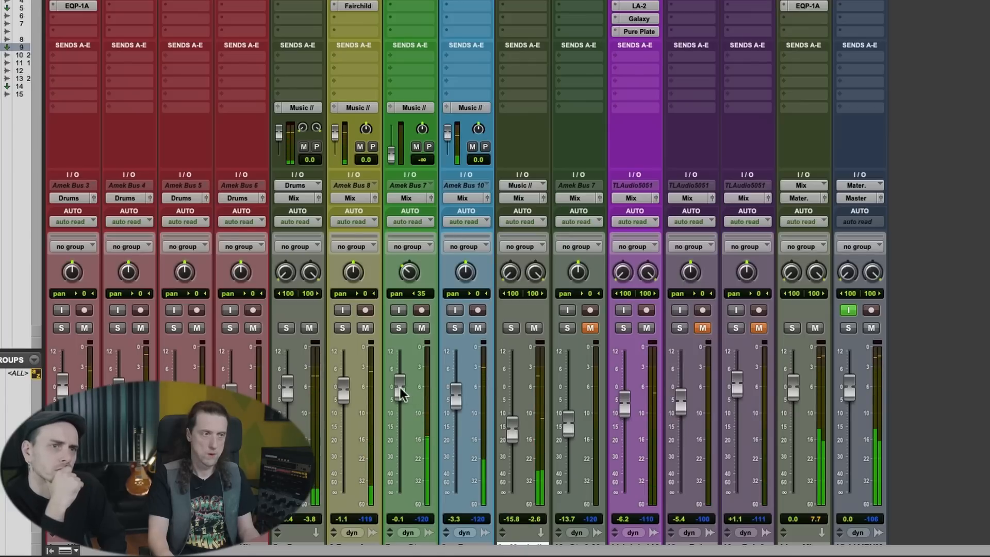
left_click_drag(401, 388, 400, 386)
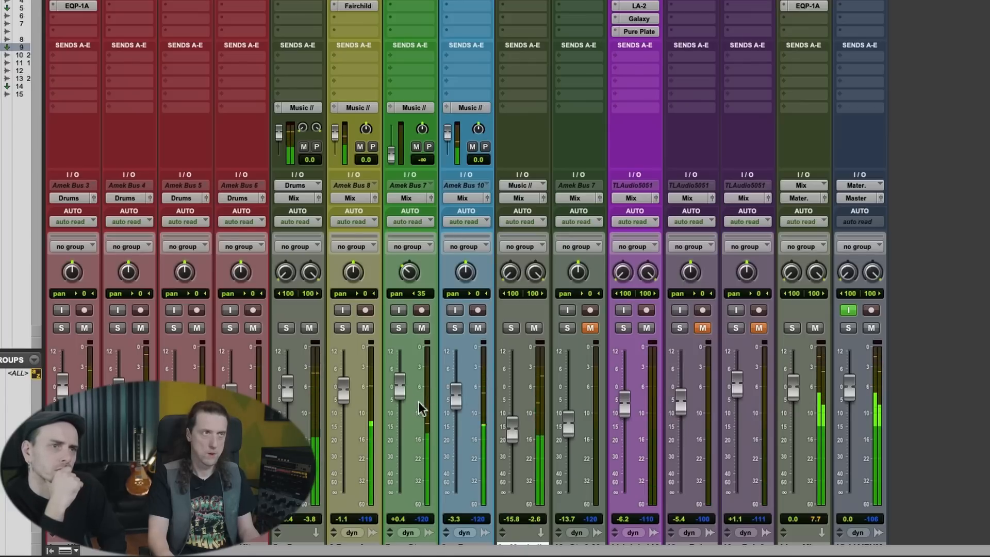
left_click_drag(340, 401, 339, 404)
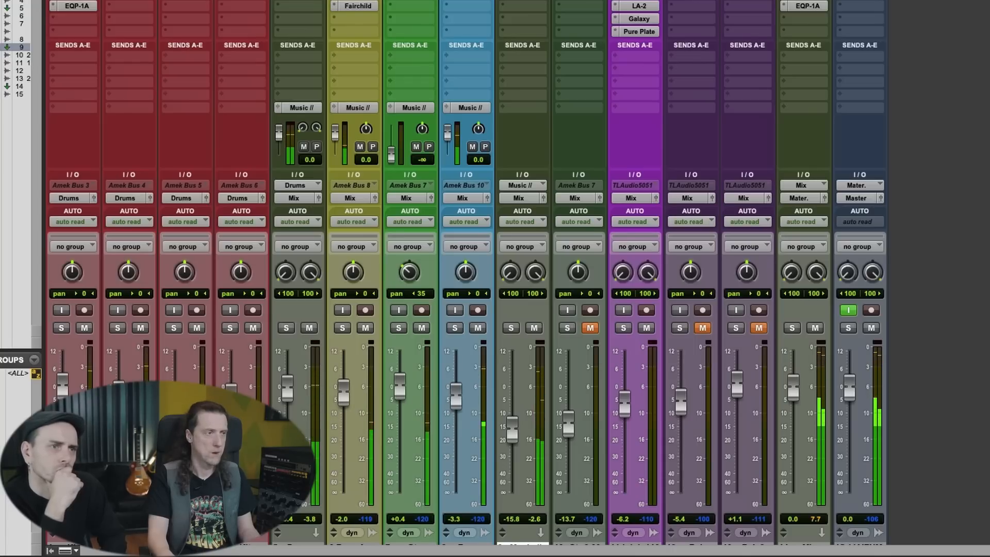
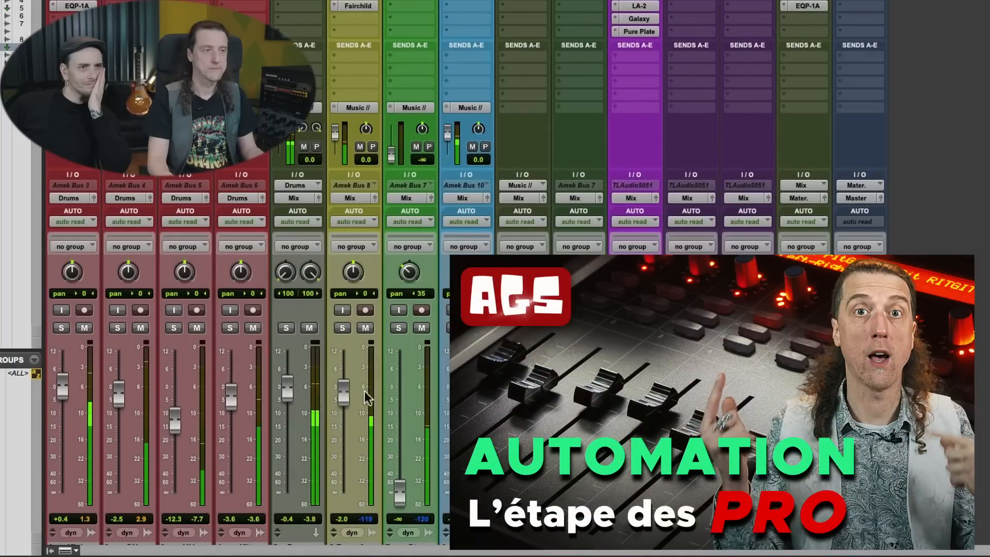
Step: Raise the Gtr fader to about -7.8 dB, compare the mix with the Music // aux muted, and set that aux to about -11.8 dB
left_click_drag(400, 491, 402, 404)
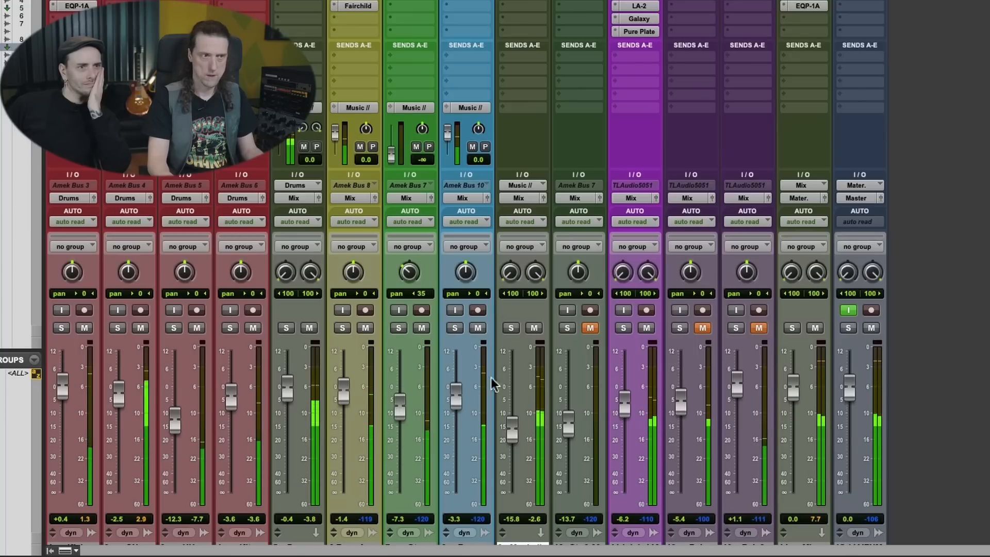
left_click(534, 328)
left_click(535, 329)
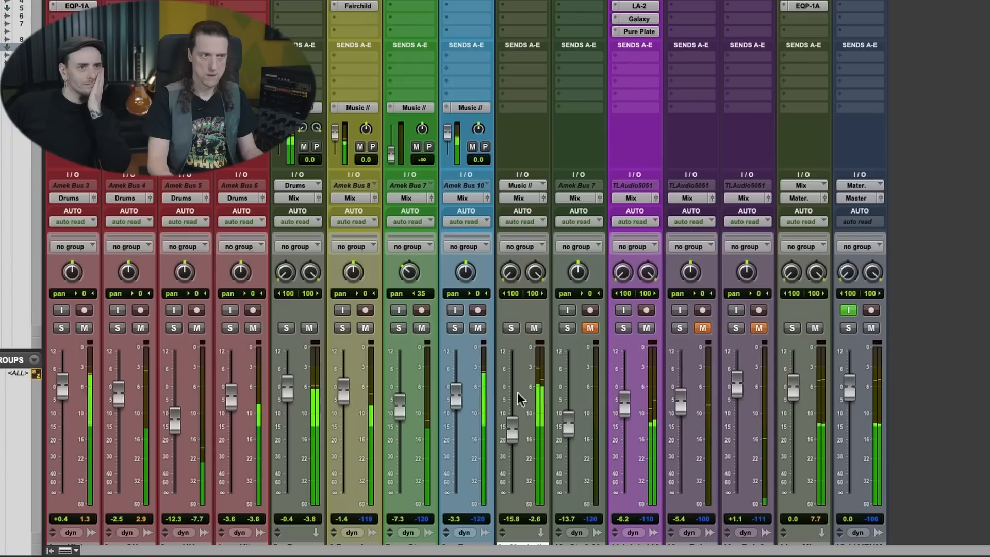
left_click_drag(510, 427, 510, 424)
left_click_drag(401, 408, 401, 410)
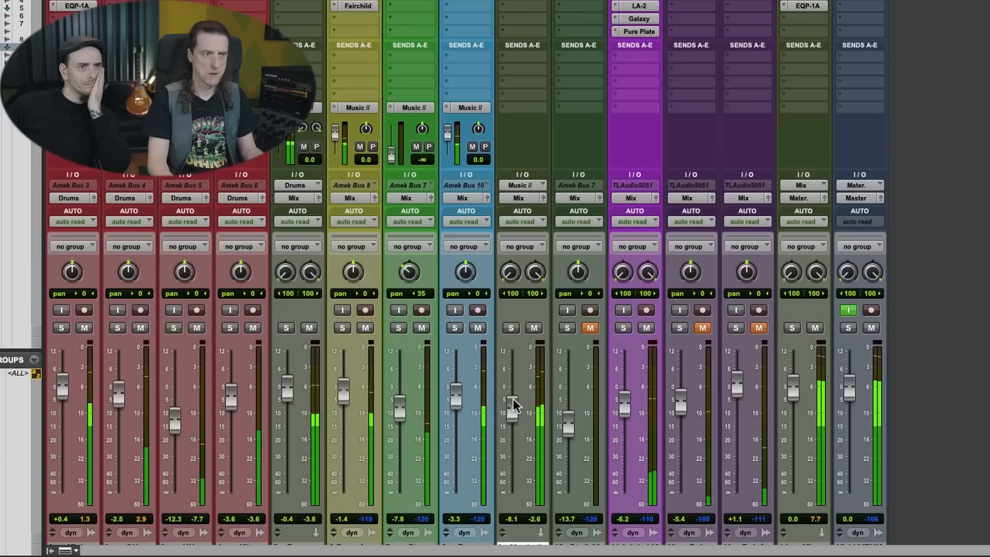
left_click_drag(513, 403, 512, 415)
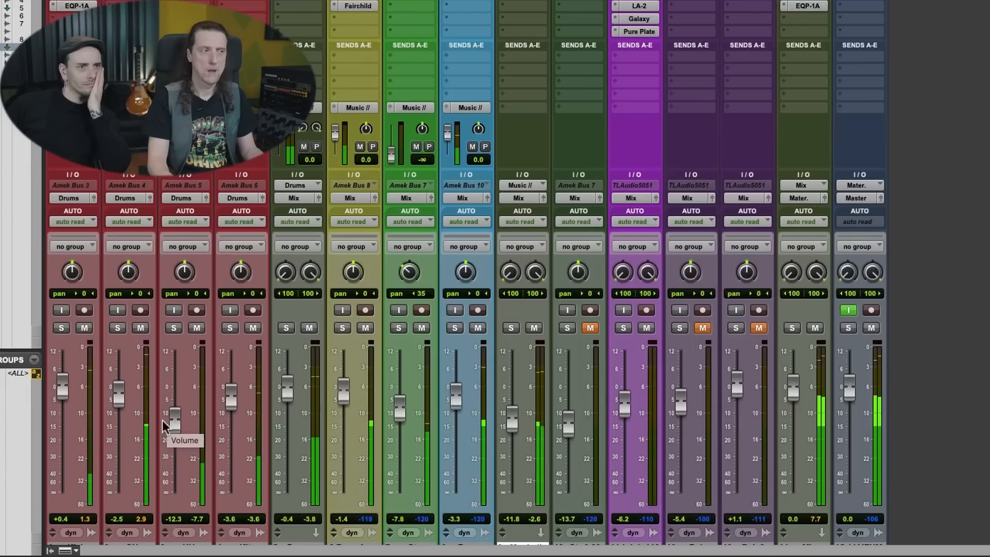
Step: Rebalance BsAmp to about -2.7 dB, Gtr to -3.0 dB, the lead vocal to -6.8 dB, Room to -1.4 dB and Kick to +0.7 dB
left_click_drag(342, 402, 343, 406)
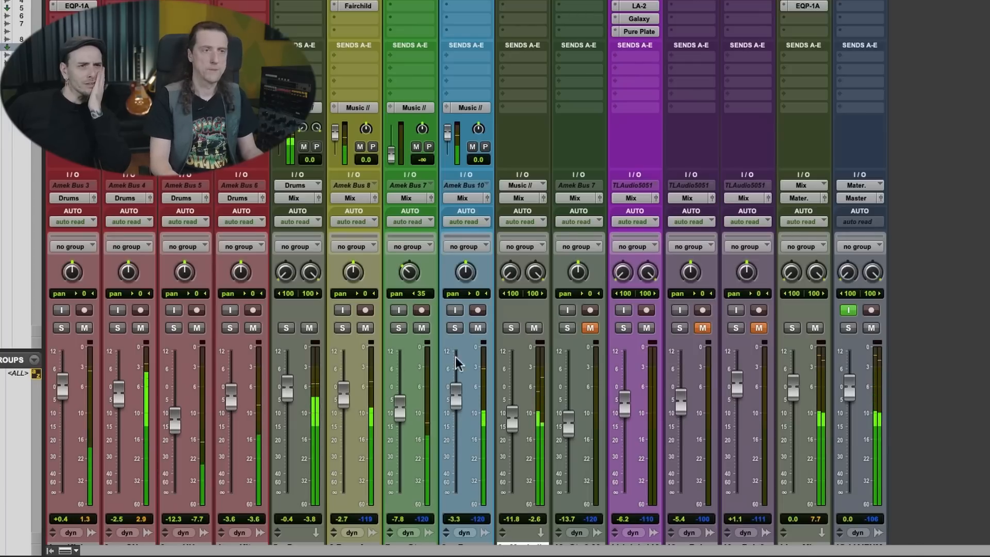
left_click_drag(404, 408, 403, 395)
left_click_drag(624, 403, 623, 401)
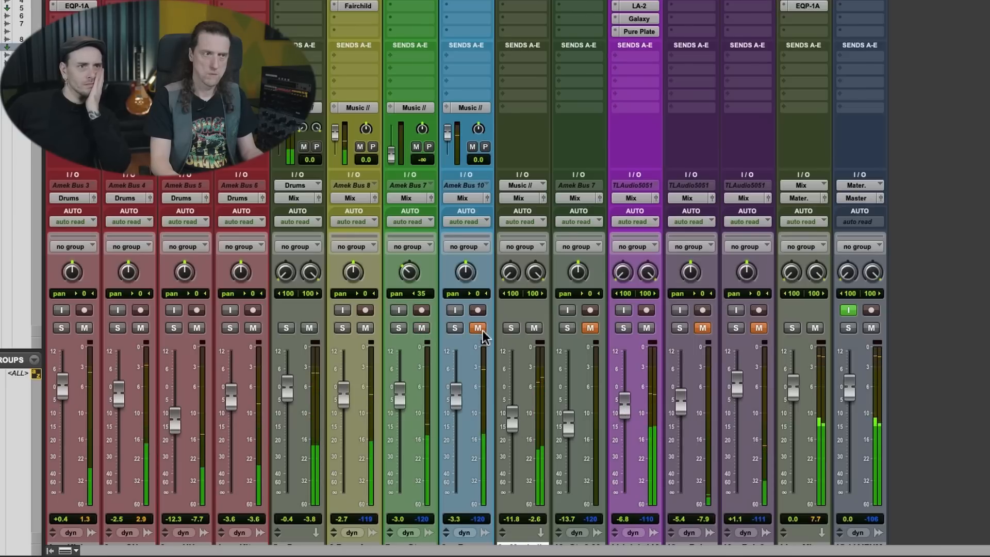
left_click_drag(459, 388, 459, 383)
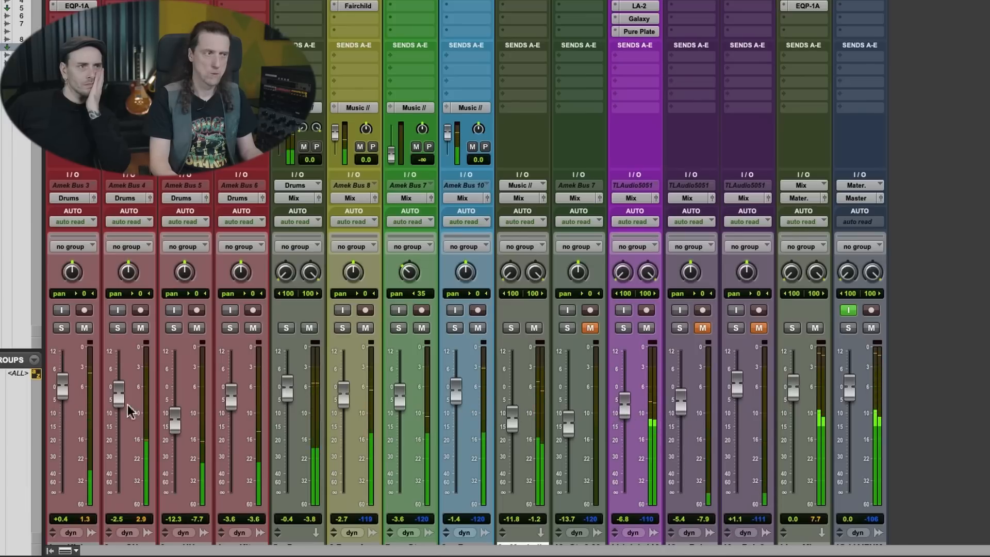
left_click_drag(66, 394, 66, 393)
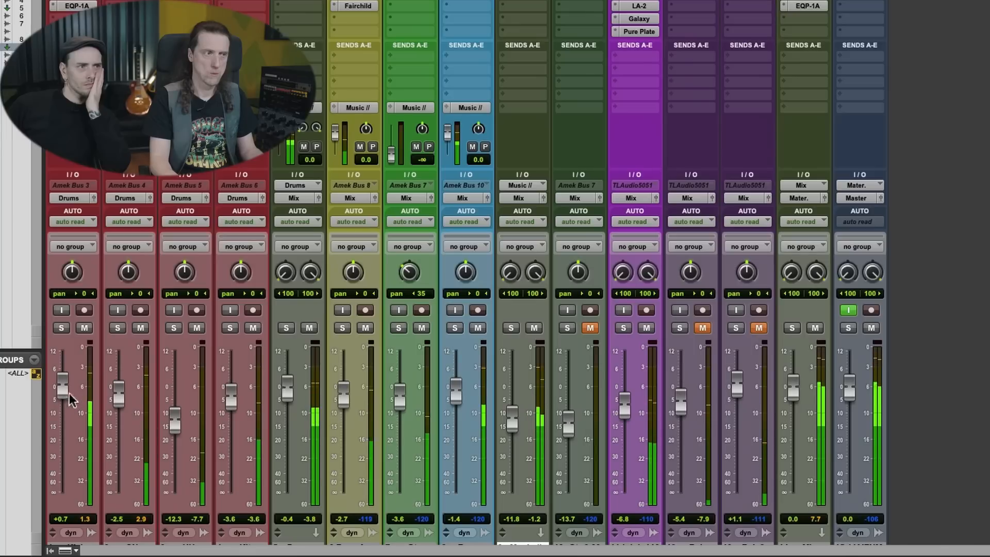
left_click_drag(399, 397, 398, 395)
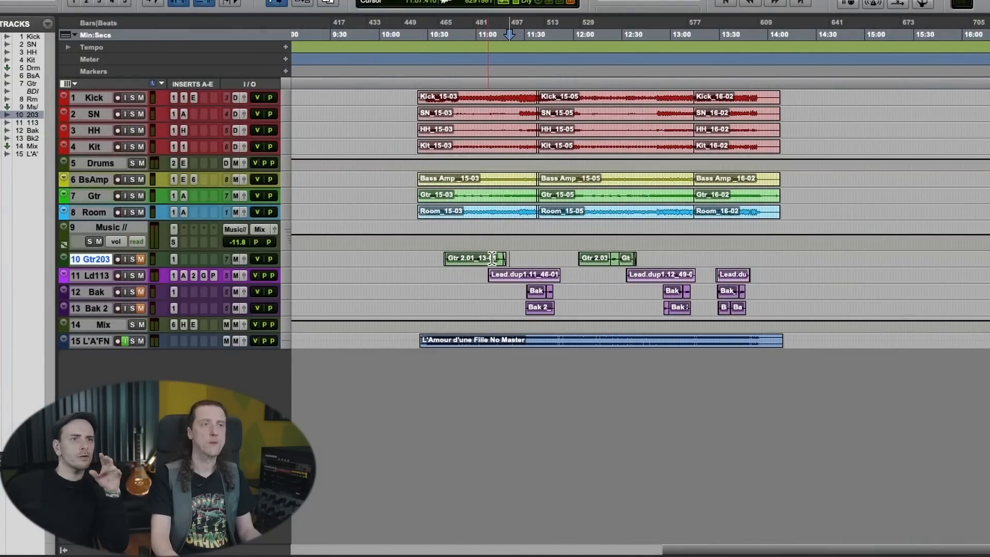
Step: Play from the start of the first lead vocal clip and set the vocal to about -3.6 dB and BsAmp and Gtr to about -2.5 dB
left_click(494, 274)
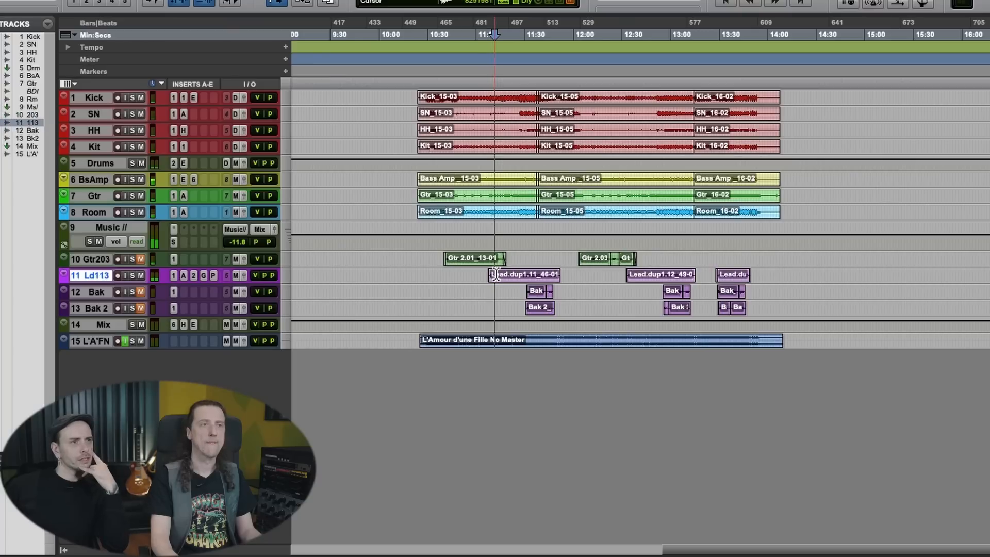
key("ctrl+equal")
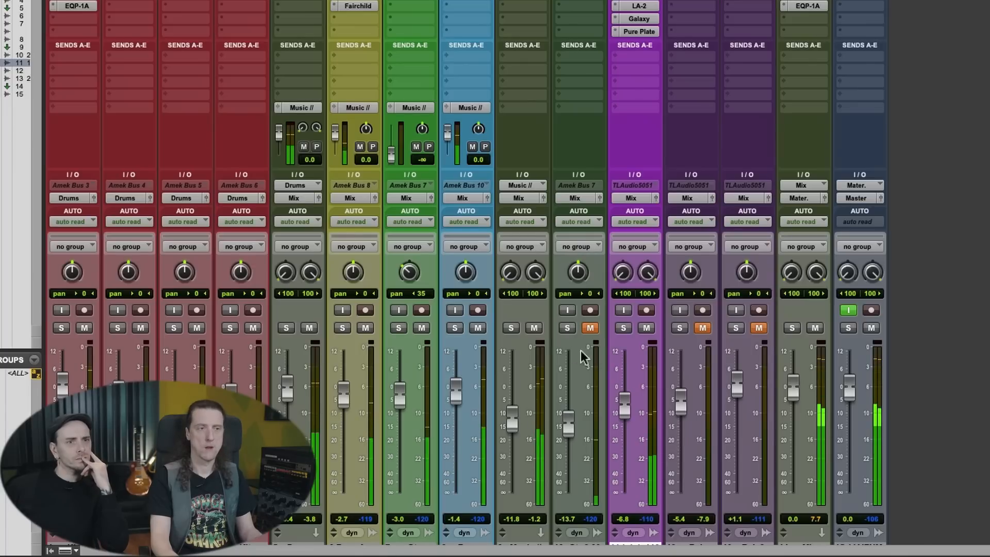
left_click_drag(629, 401, 628, 398)
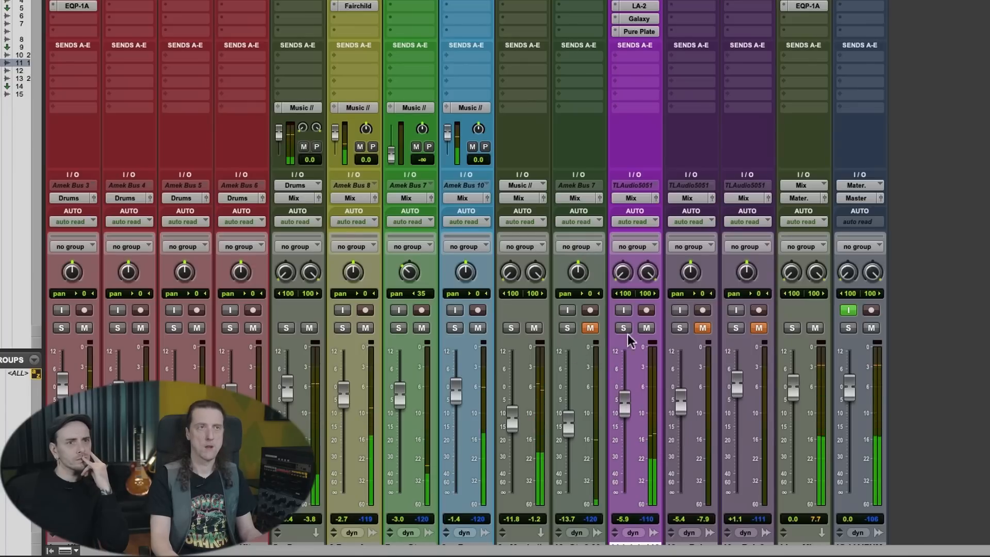
left_click(645, 20)
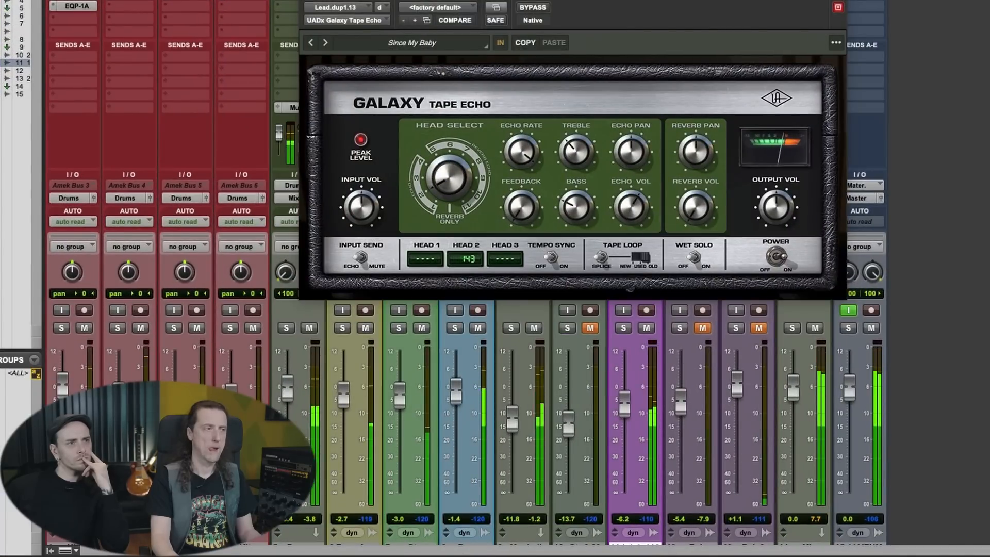
left_click_drag(343, 408, 403, 404)
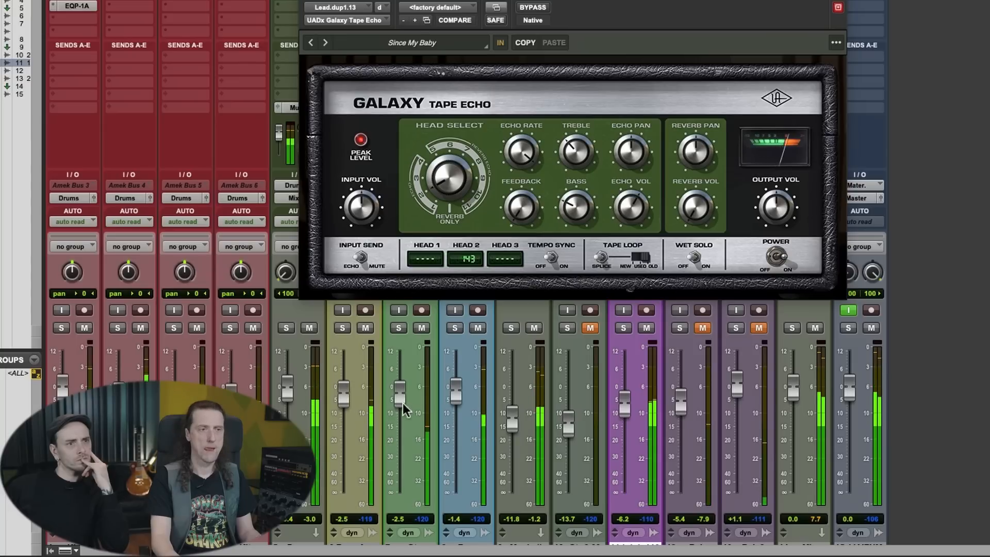
left_click_drag(629, 413, 628, 404)
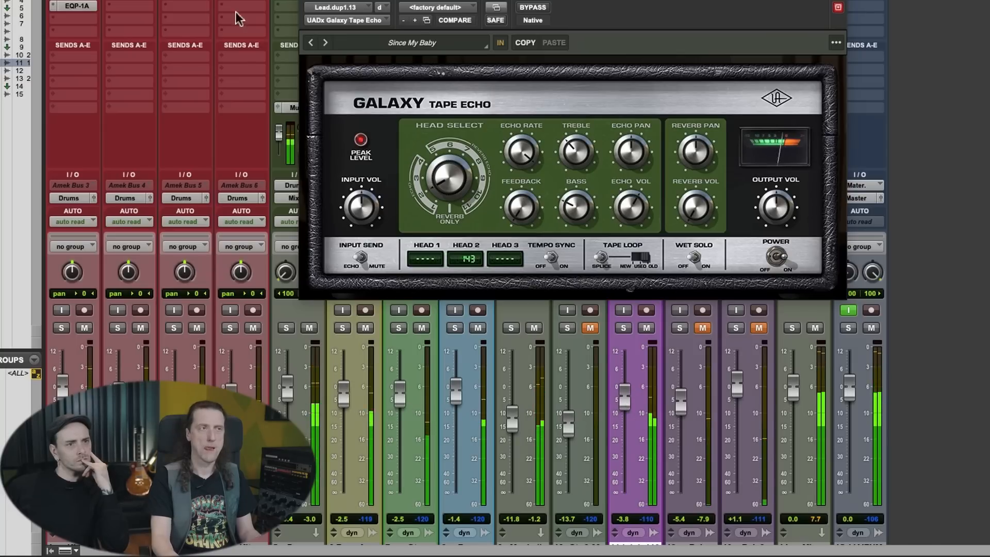
left_click(305, 1)
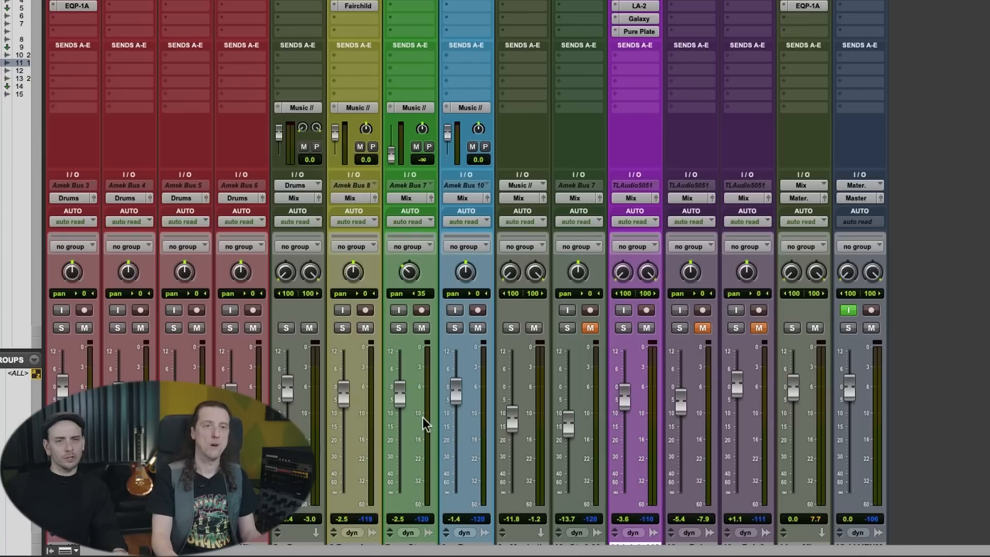
Step: Compare the earlier bounce with the current mix by toggling the L'A'FN track's input monitoring during playback, and open the Mix track's EQP-1A
key("super+equal")
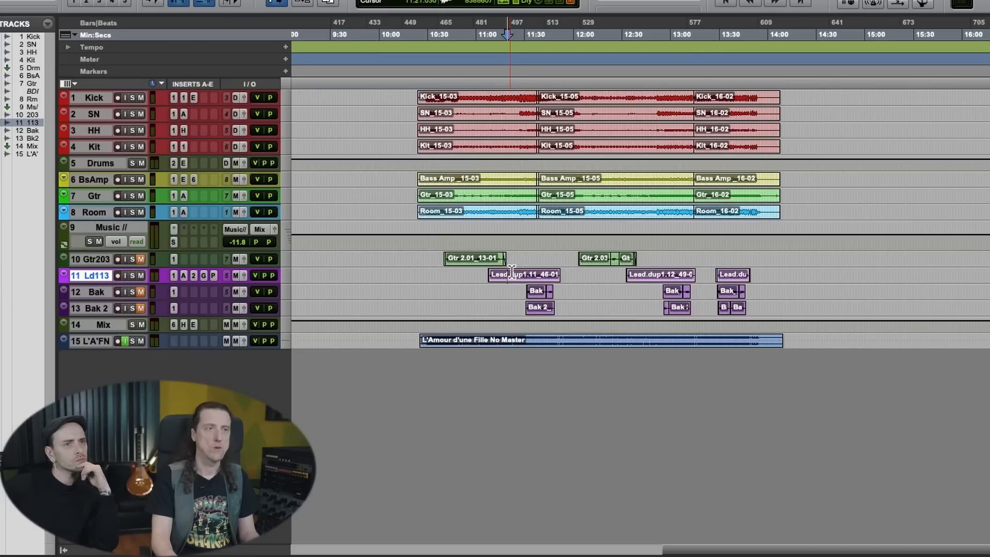
key("ctrl+equal")
left_click(845, 313)
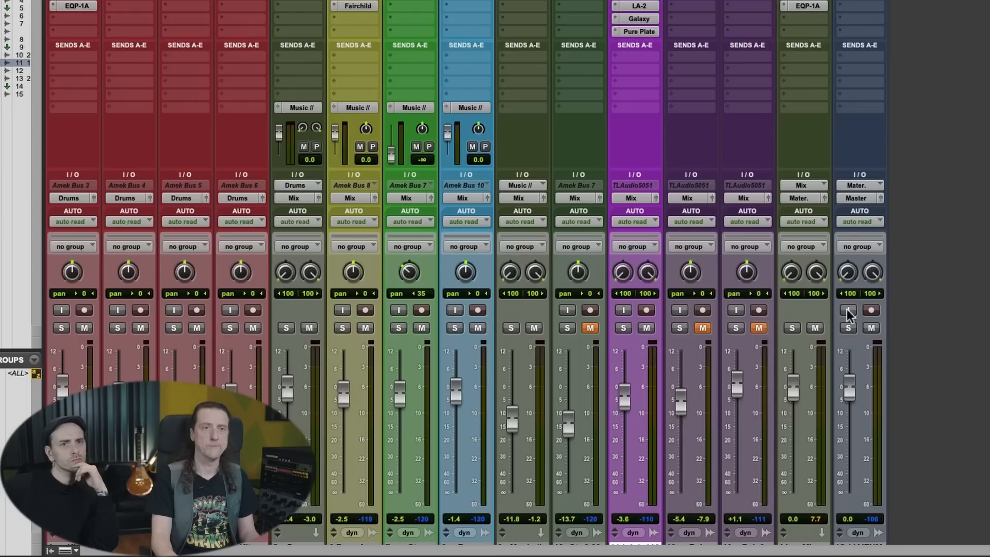
key("space")
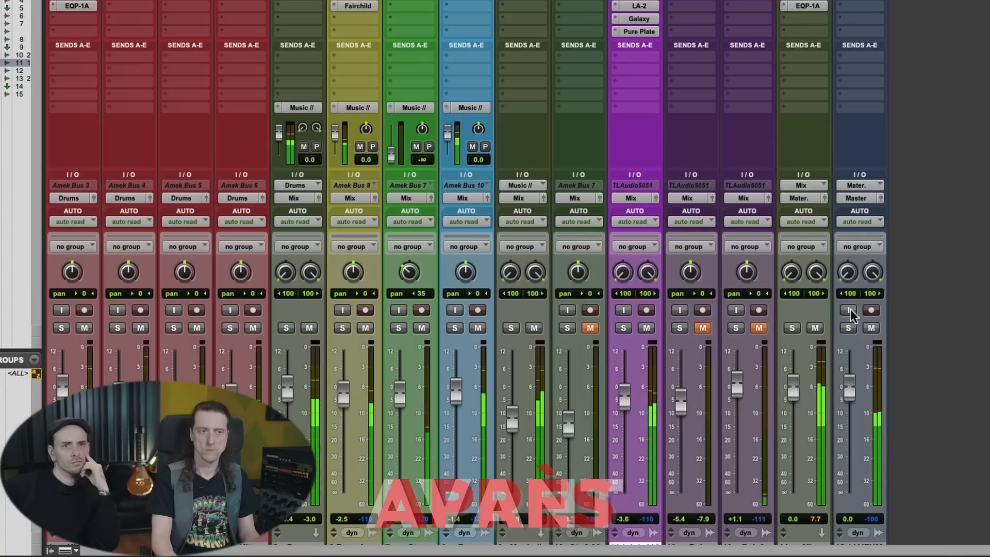
left_click(850, 310)
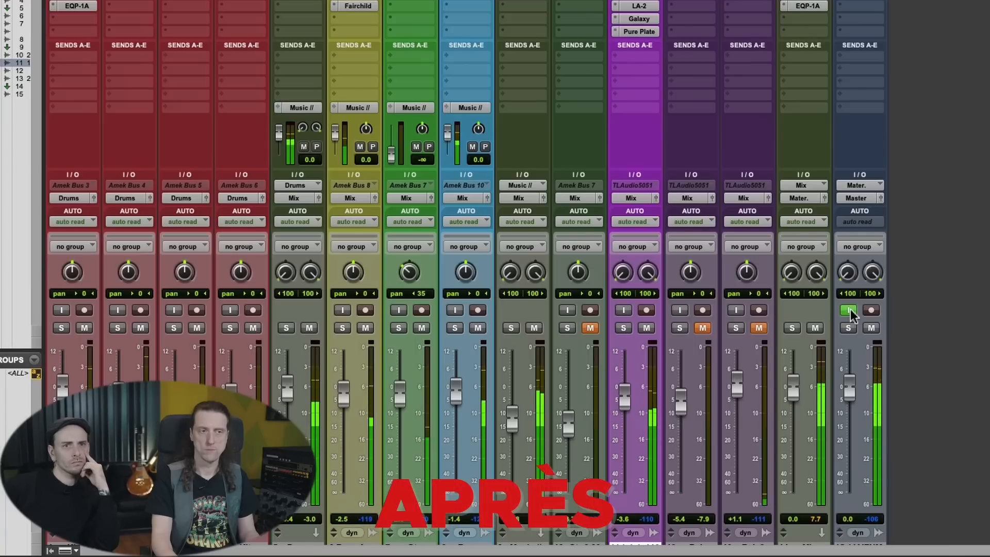
left_click(808, 6)
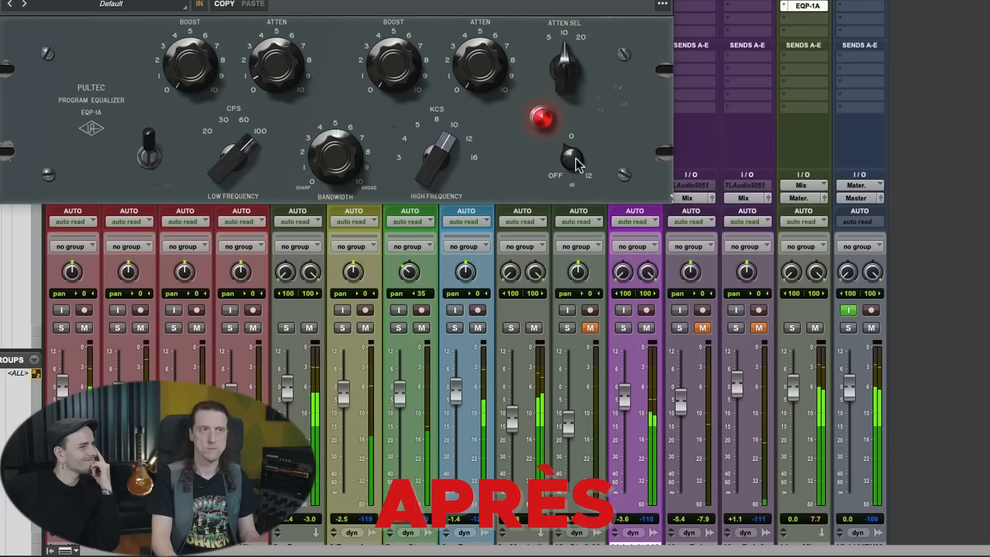
left_click(850, 310)
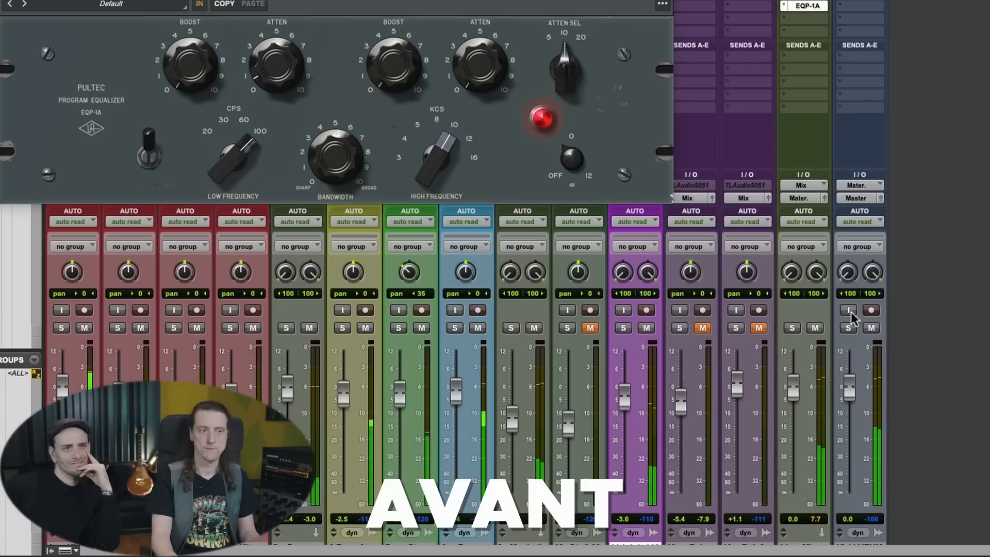
left_click(849, 310)
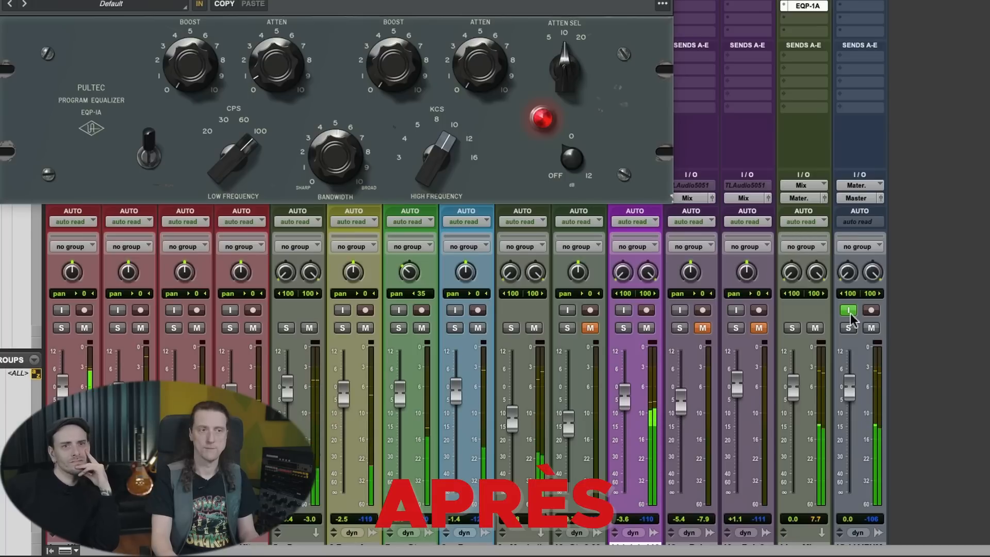
left_click(850, 311)
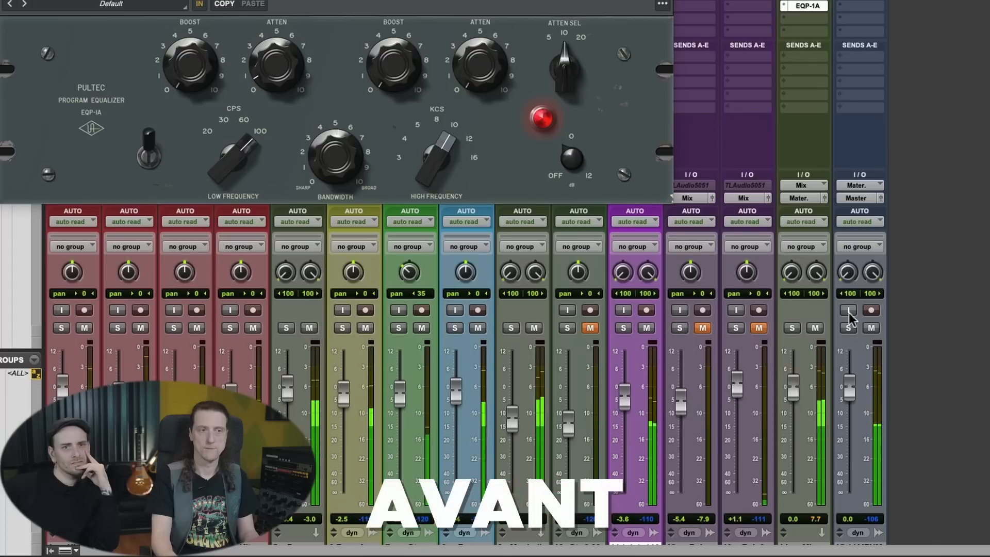